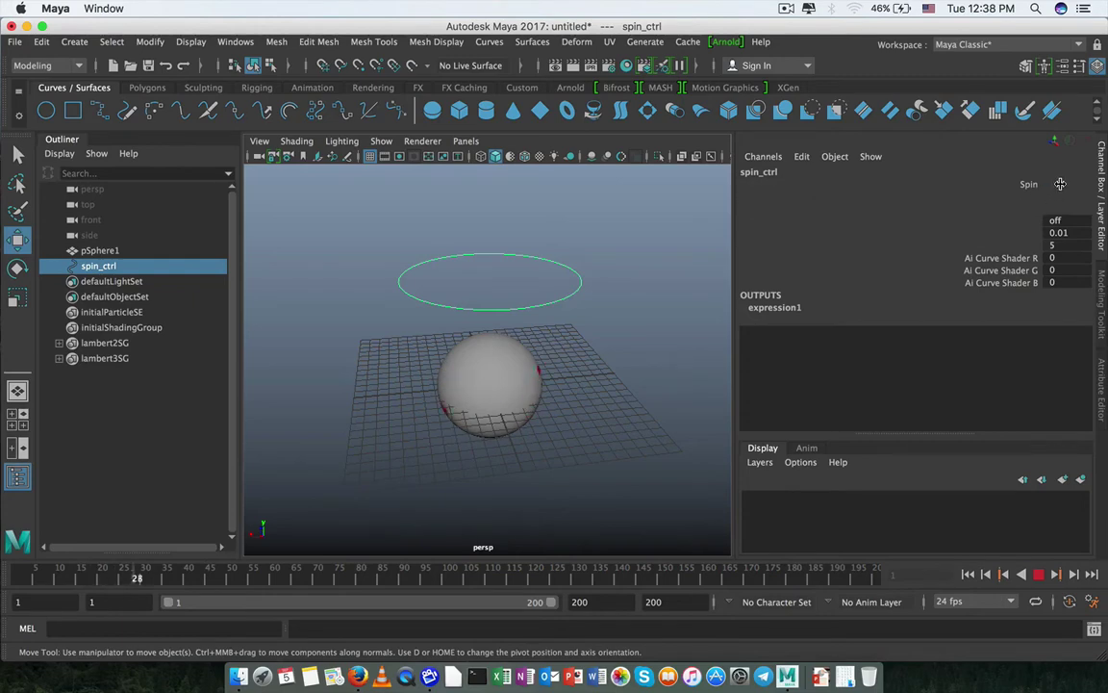
- Set the spin_ctrl Spin attribute to 500 while the animation plays, and stop the playback
text(0)
key(Return)
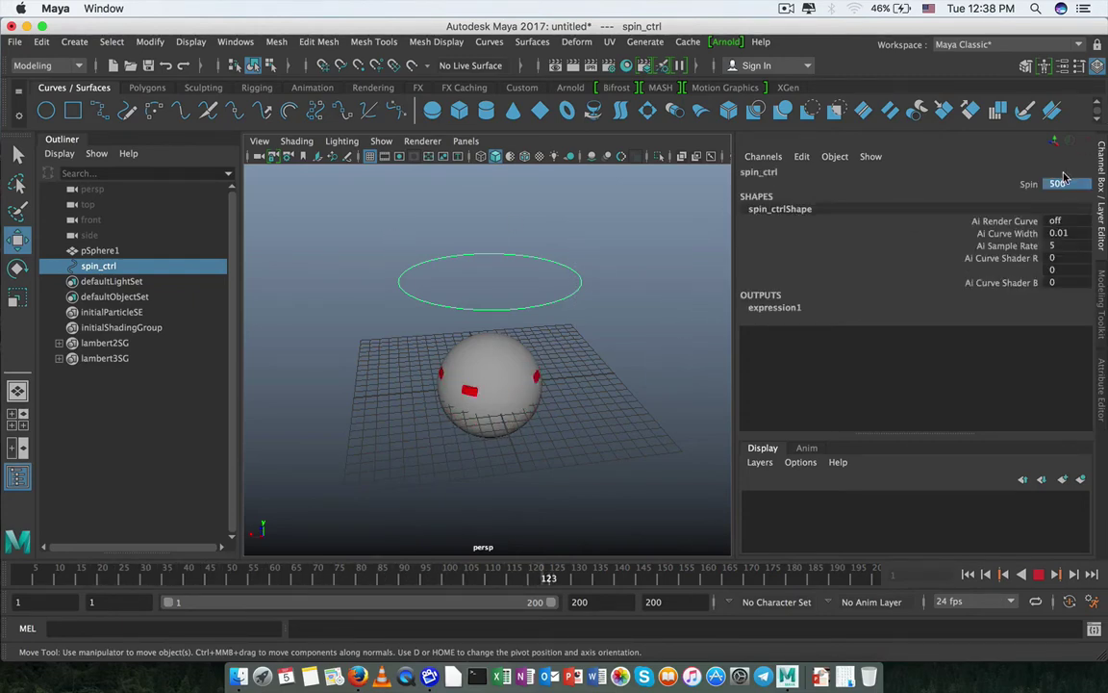
double_click(1058, 184)
key(Return)
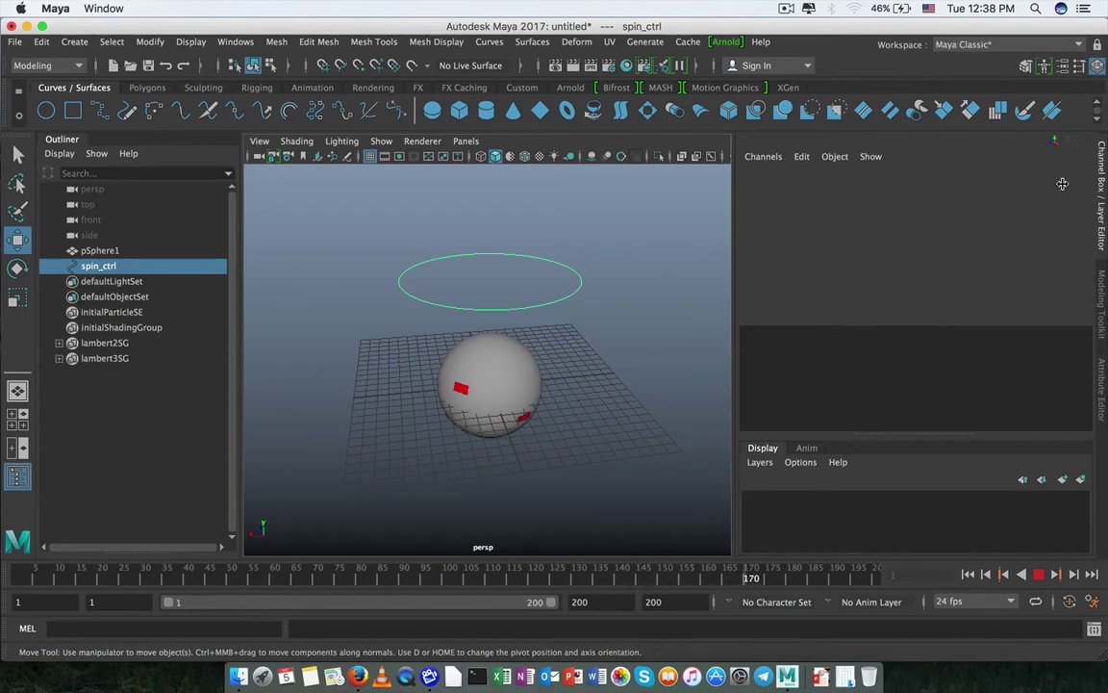
click(1038, 573)
- Set the Spin attribute to 0 and play the animation
click(1058, 186)
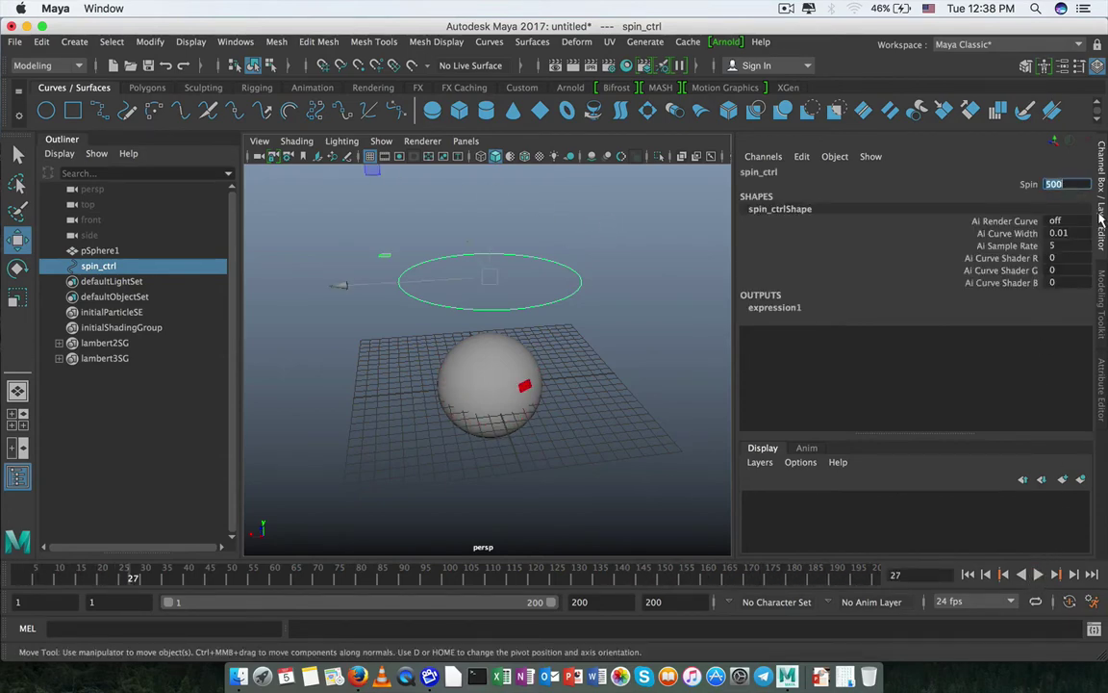
text(0)
key(Return)
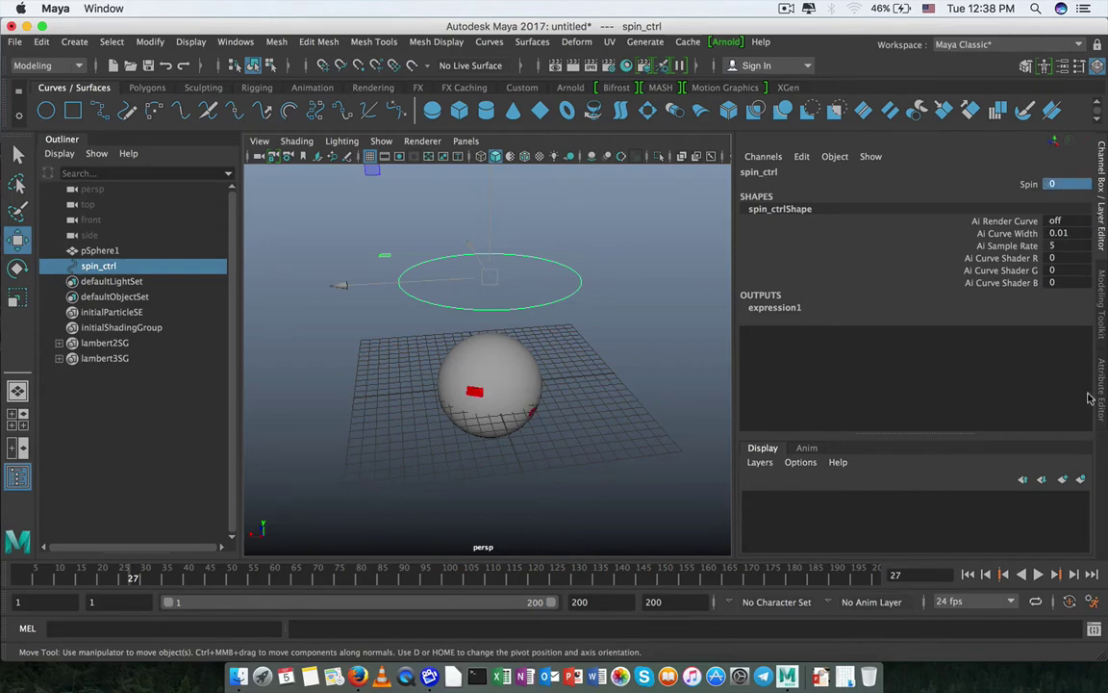
click(1038, 574)
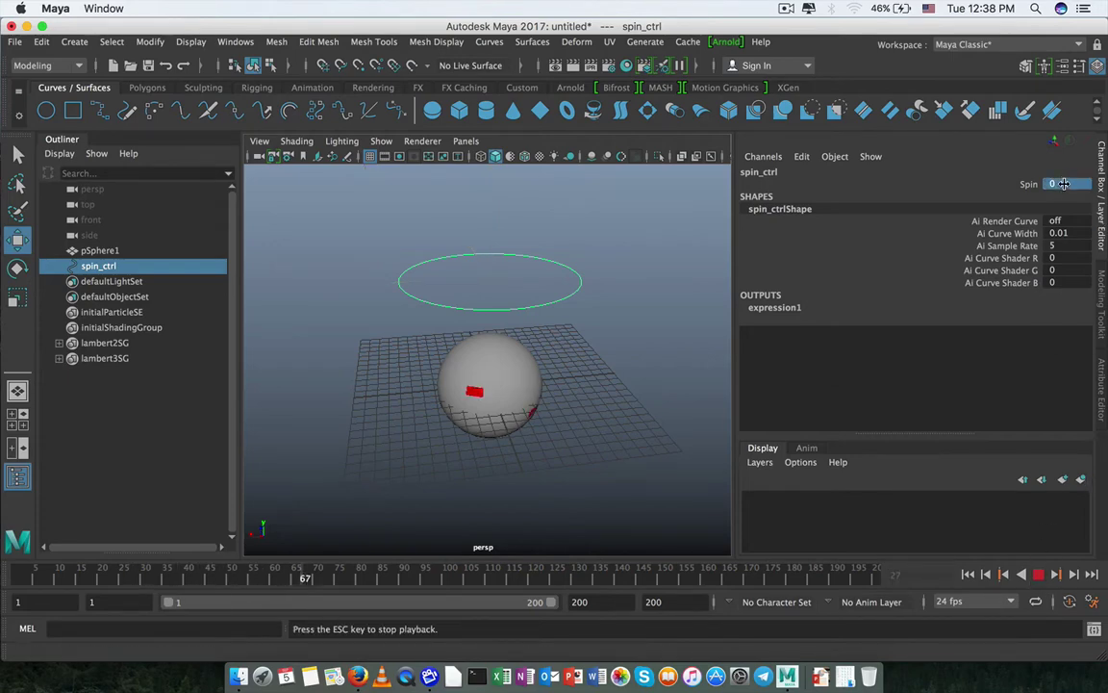
- Try Spin values of 1000 and 100 during playback, and stop the animation
click(1064, 184)
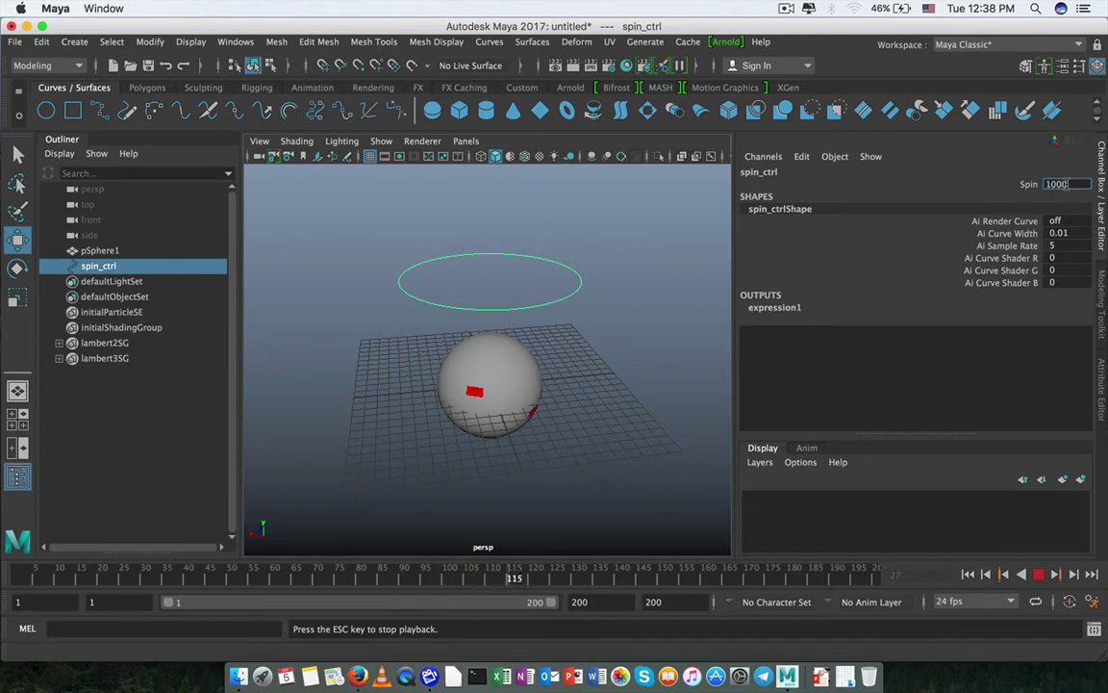
key(Return)
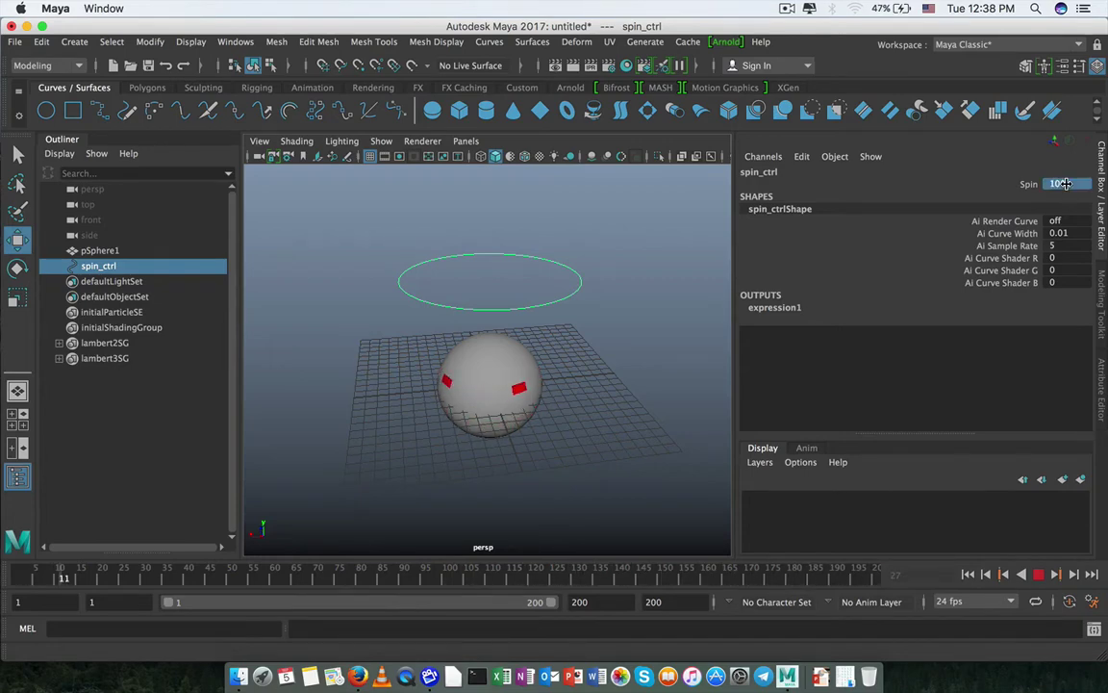
text(100)
key(Return)
click(1039, 575)
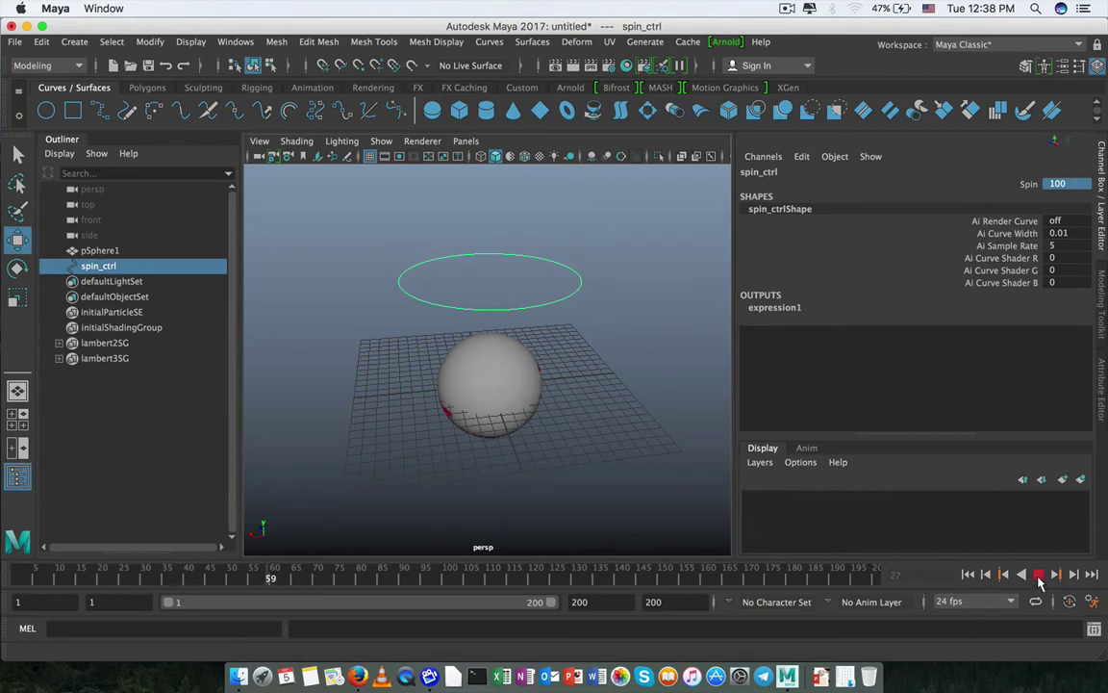
click(1039, 575)
- Start a new scene, discarding the spinning sphere scene without saving it
alt+drag(462, 390, 508, 398)
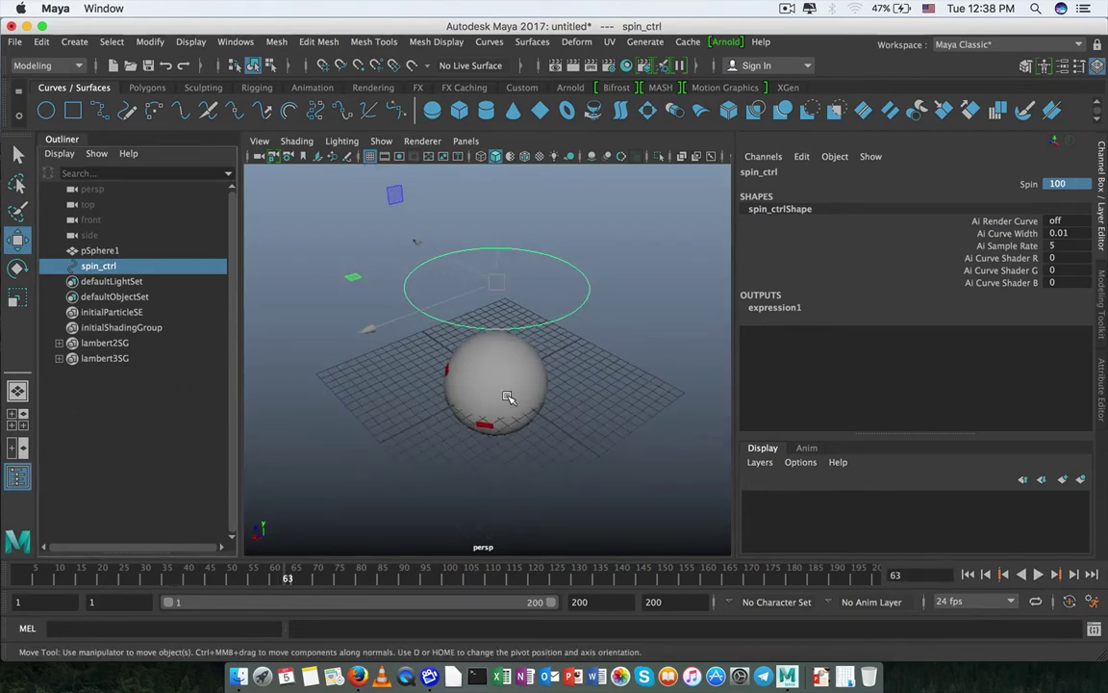
key(super+n)
click(548, 341)
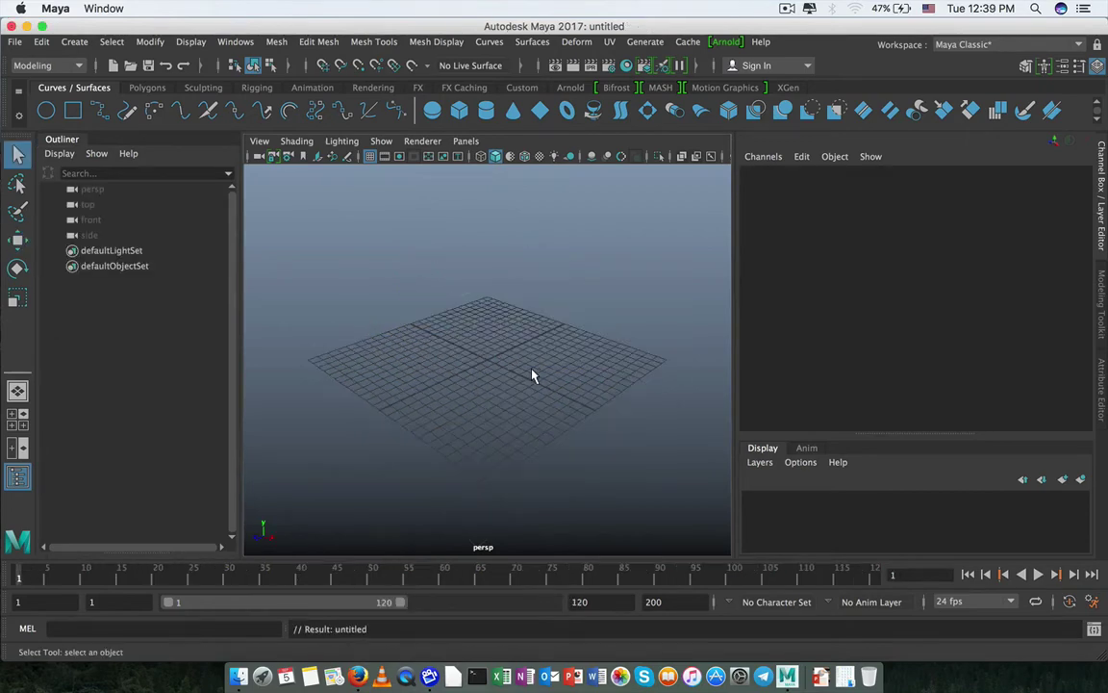
- Orbit, pan and zoom the perspective view around the empty grid
alt+drag(436, 378, 529, 362)
mouse_move(529, 363)
alt+middle_down()
mouse_move(661, 265)
mouse_move(561, 350)
mouse_move(494, 346)
mouse_move(497, 329)
mouse_move(524, 349)
alt+middle_up()
alt+right_drag(524, 349, 242, 398)
alt+right_drag(438, 376, 458, 372)
- Switch between the four-view layout and the single perspective view, and bring up the hotbox
key(space)
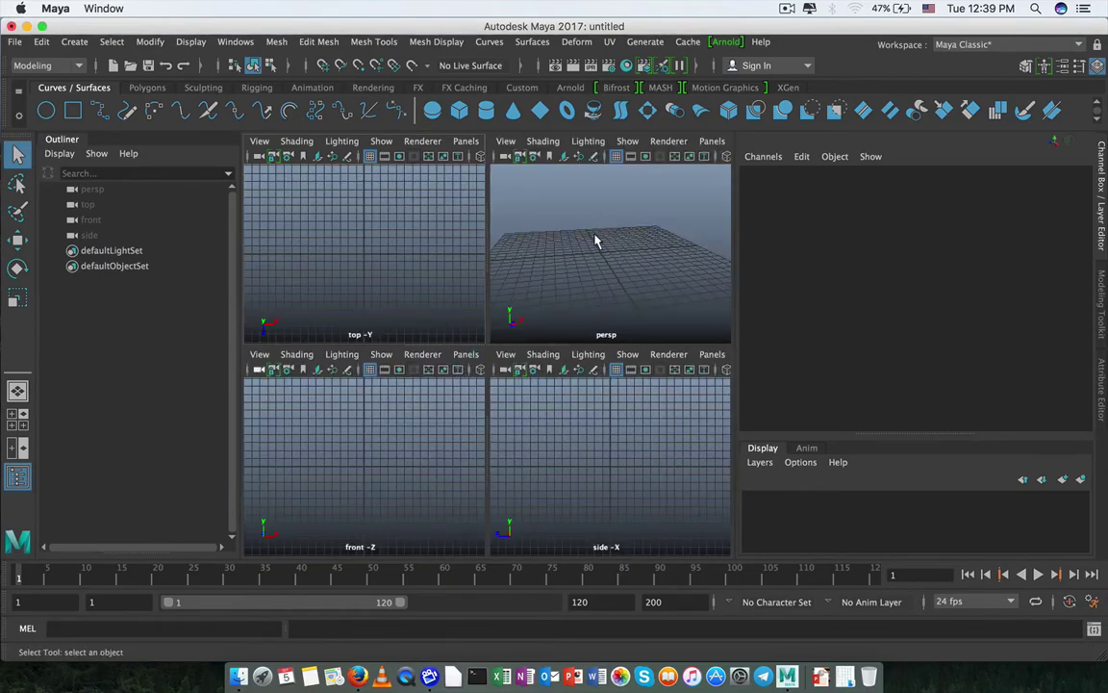
key(space)
key(space)
key(space)
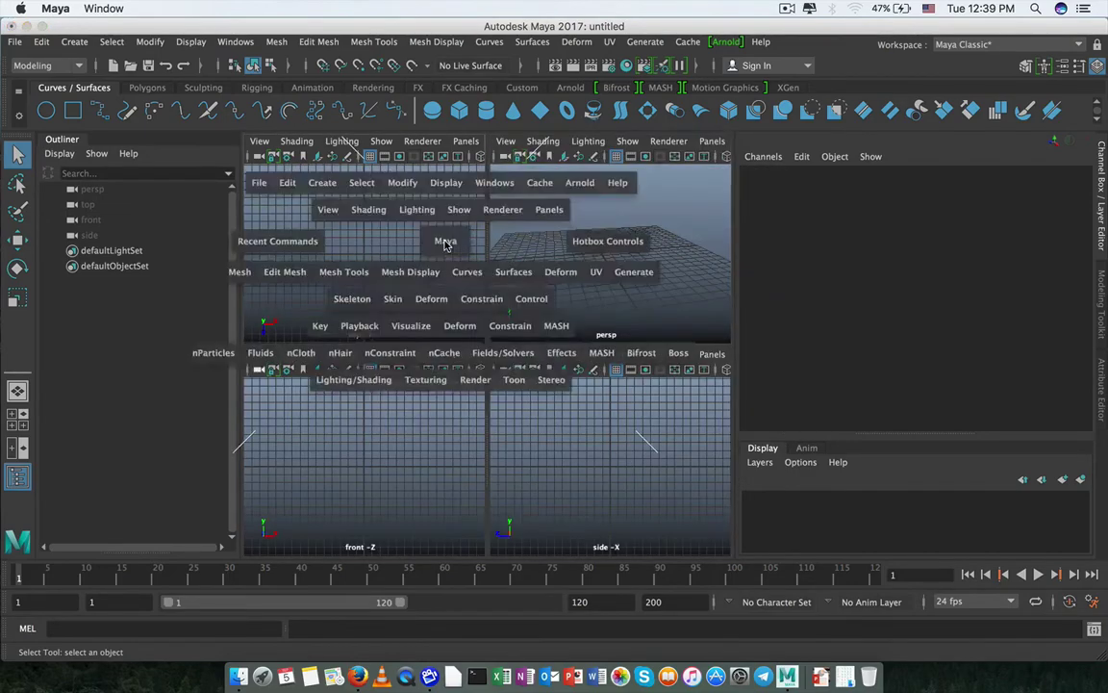
key(space)
key(space)
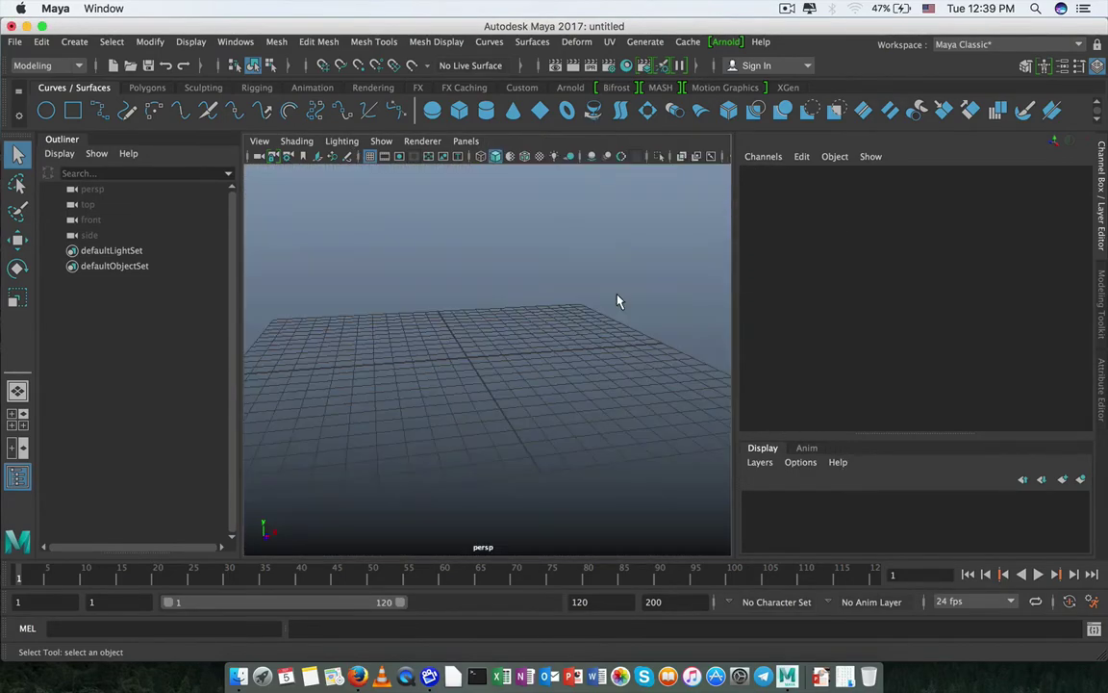
key(space)
key(space)
key(space)
mouse_move(508, 358)
mouse_down()
mouse_move(430, 385)
mouse_move(427, 358)
mouse_move(506, 397)
mouse_move(435, 380)
mouse_move(511, 358)
mouse_move(507, 381)
mouse_up()
- Cycle through the viewport background colours and orbit the perspective view over the grid
key(alt+b)
key(alt+b)
key(alt+b)
key(alt+b)
alt+drag(507, 376, 337, 356)
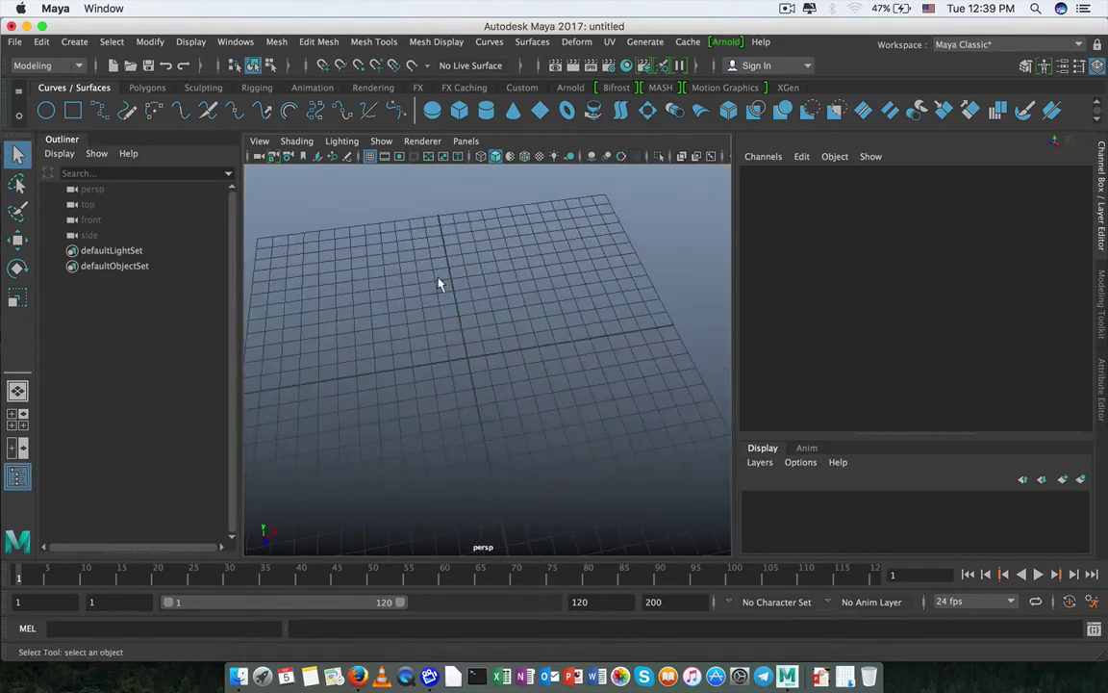
- Create a polygon sphere and scale it uniformly to about 5.7
click(147, 87)
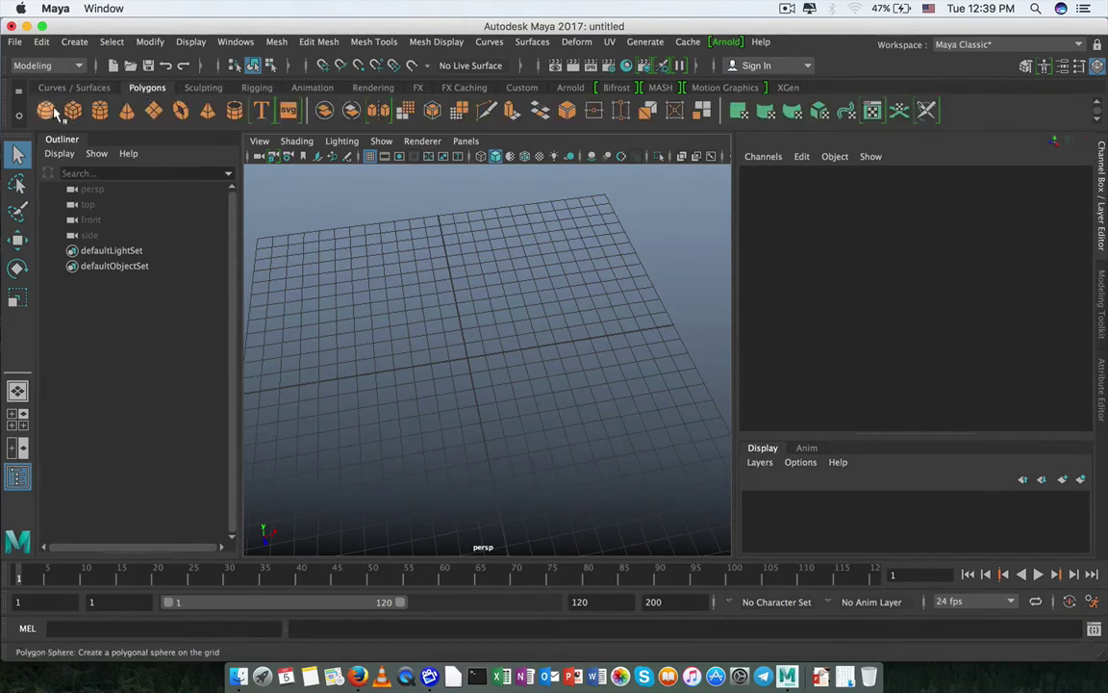
key(r)
middle_drag(539, 423, 585, 372)
- Move the sphere to about -4.49 in X and rotate it freely, mainly about -26° around Z
key(w)
middle_drag(516, 355, 395, 366)
key(e)
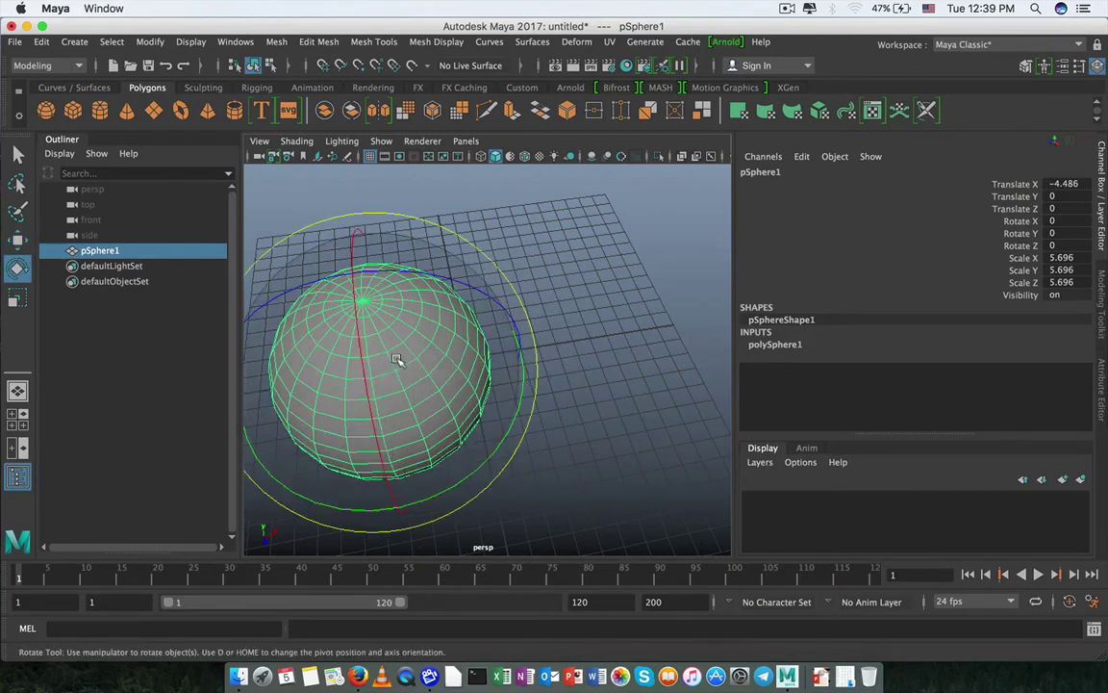
mouse_move(395, 366)
mouse_down()
mouse_move(453, 351)
mouse_move(488, 367)
mouse_up()
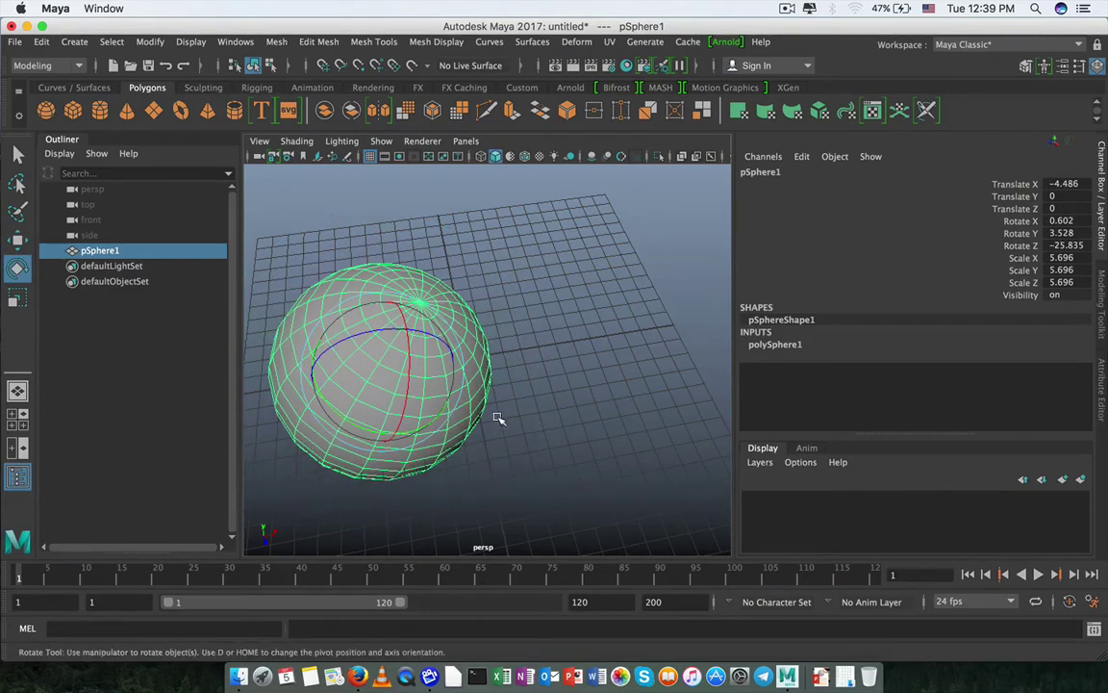
- Start a new empty scene without saving the practice sphere
key(super+n)
click(530, 339)
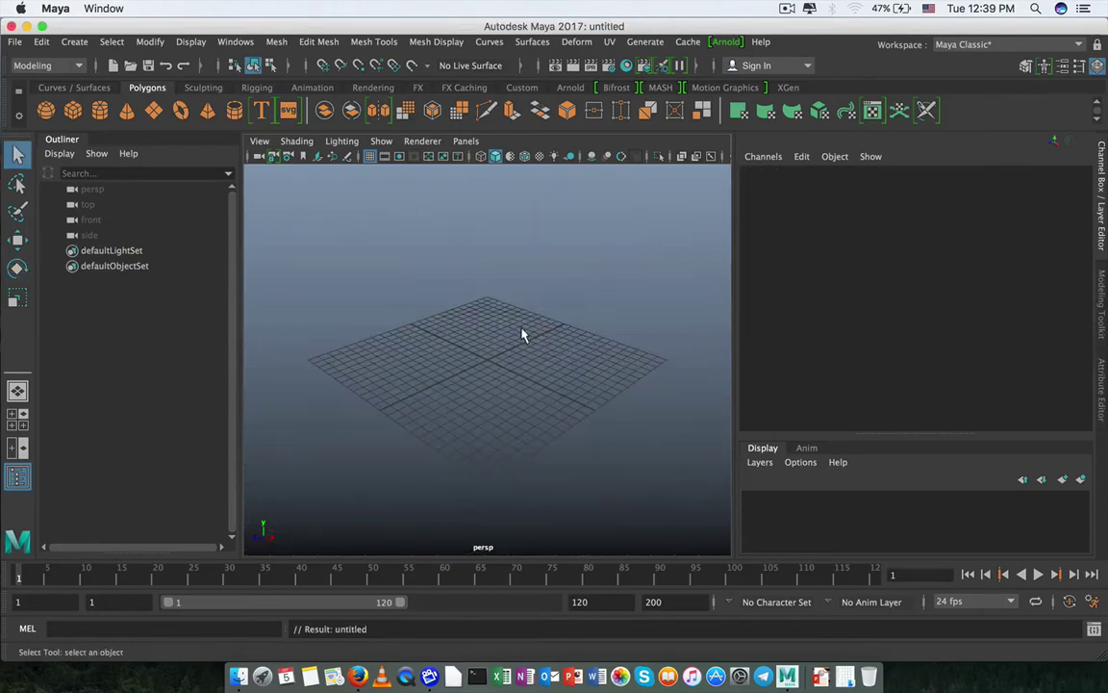
alt+drag(524, 373, 497, 388)
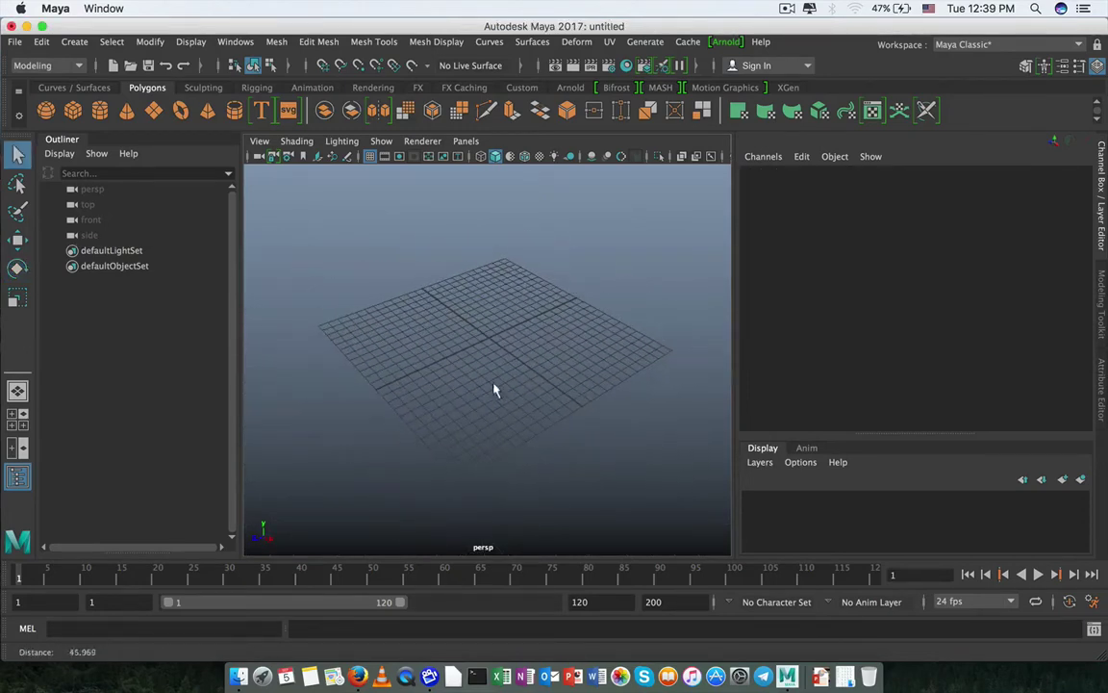
- Create a polygon sphere at the grid centre and scale it uniformly to about 8.13
click(45, 110)
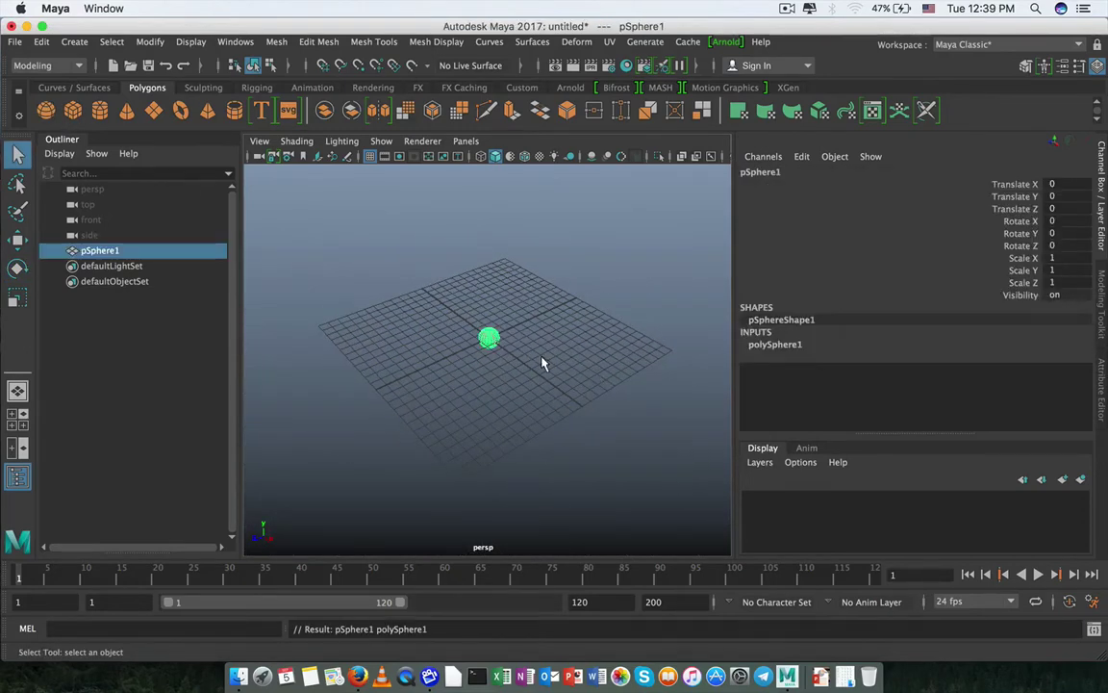
key(r)
drag(507, 346, 635, 335)
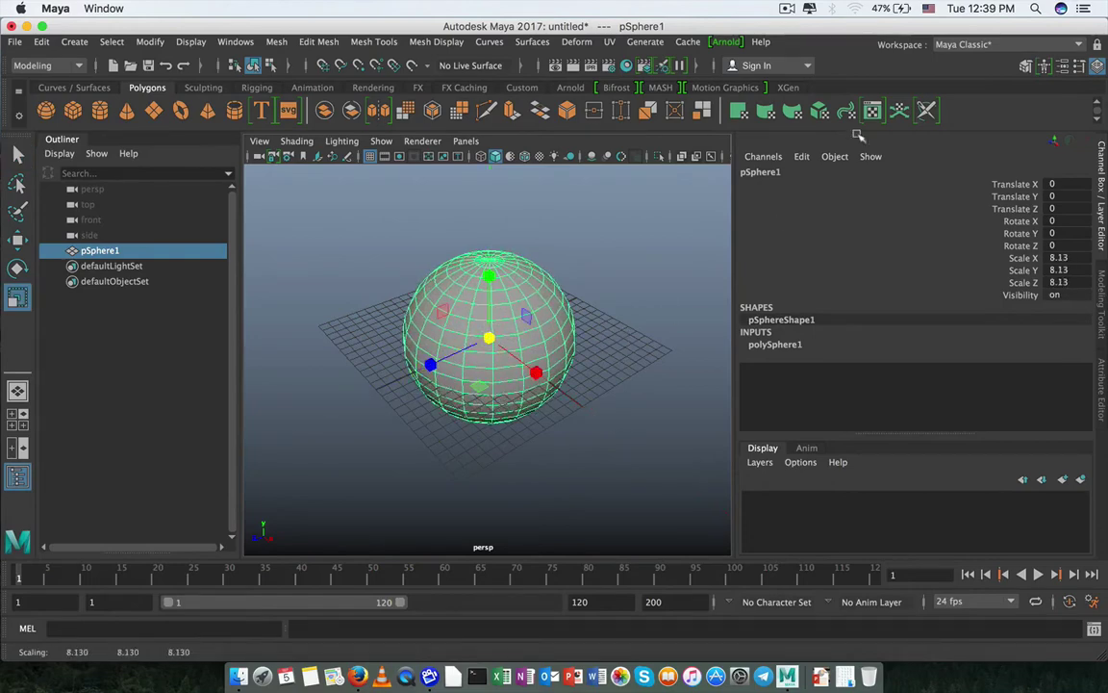
- Toggle the Outliner off and on again, and look up its window command
double_click(786, 171)
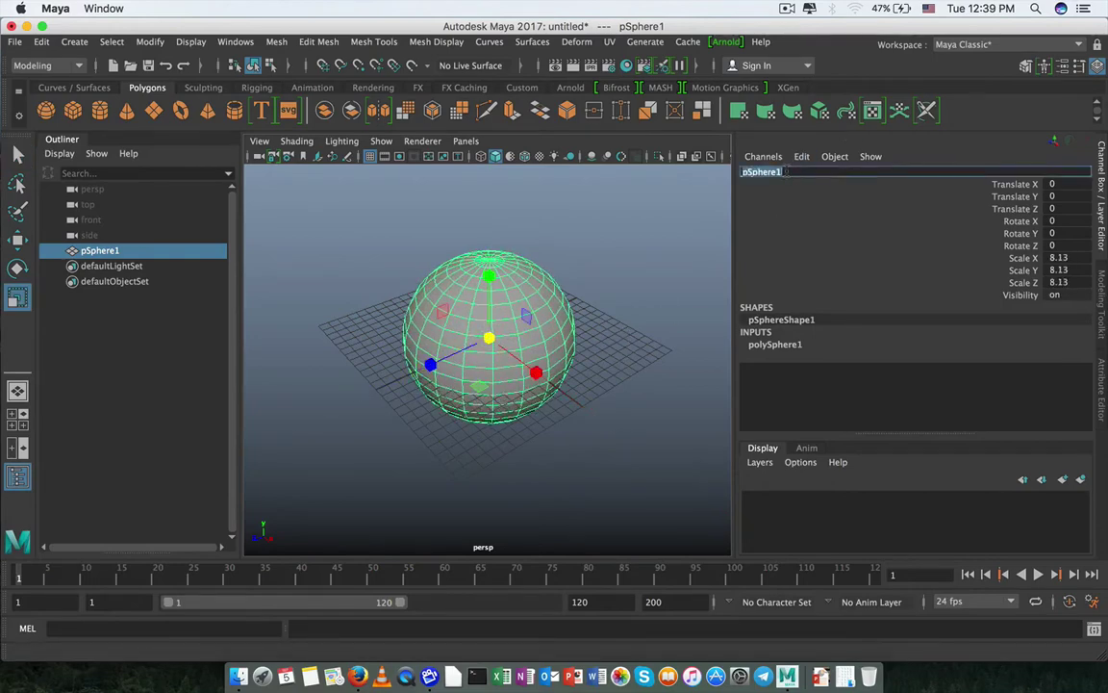
click(18, 479)
click(18, 478)
click(17, 478)
click(17, 478)
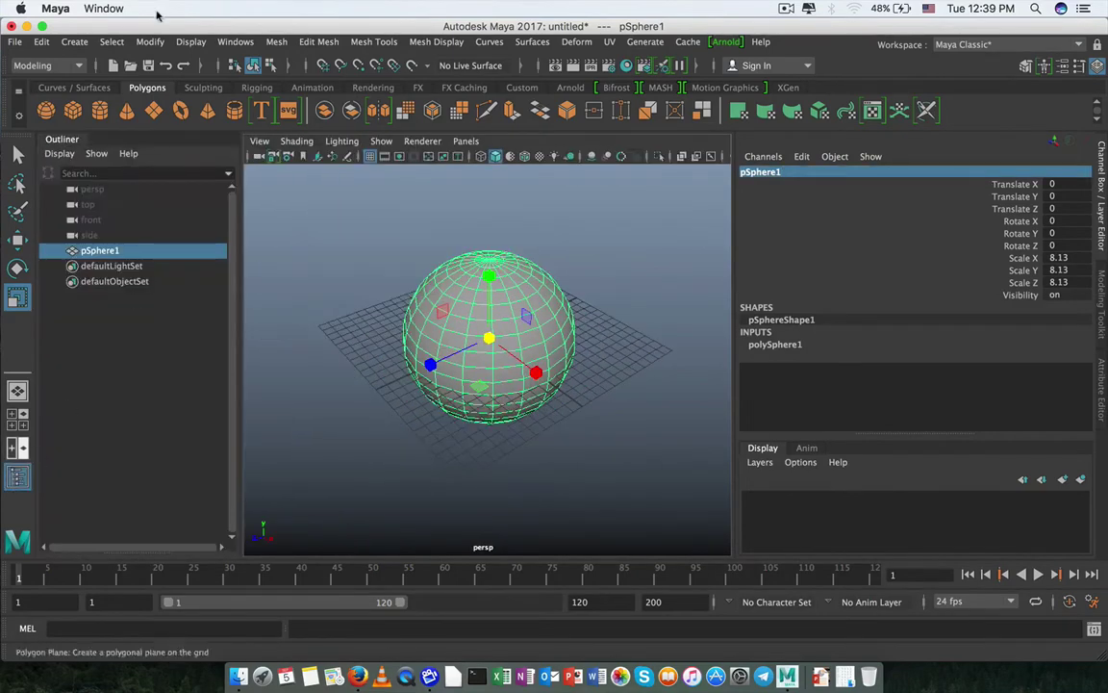
click(235, 41)
click(267, 212)
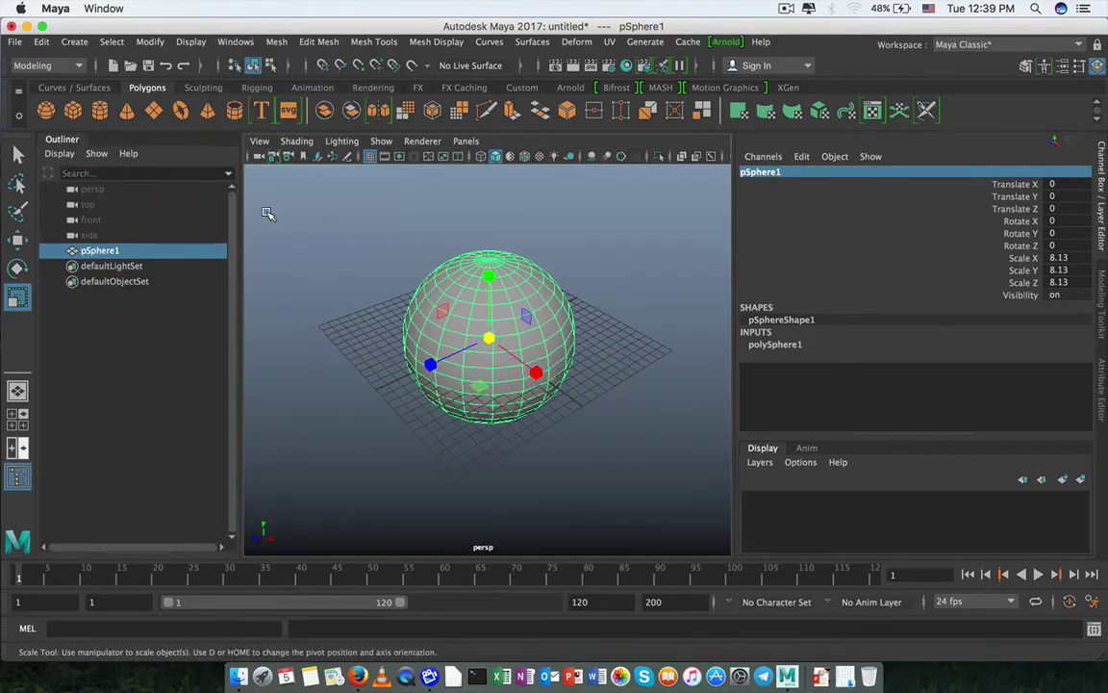
- Rename the sphere as ufo_geo in the Outliner
double_click(101, 251)
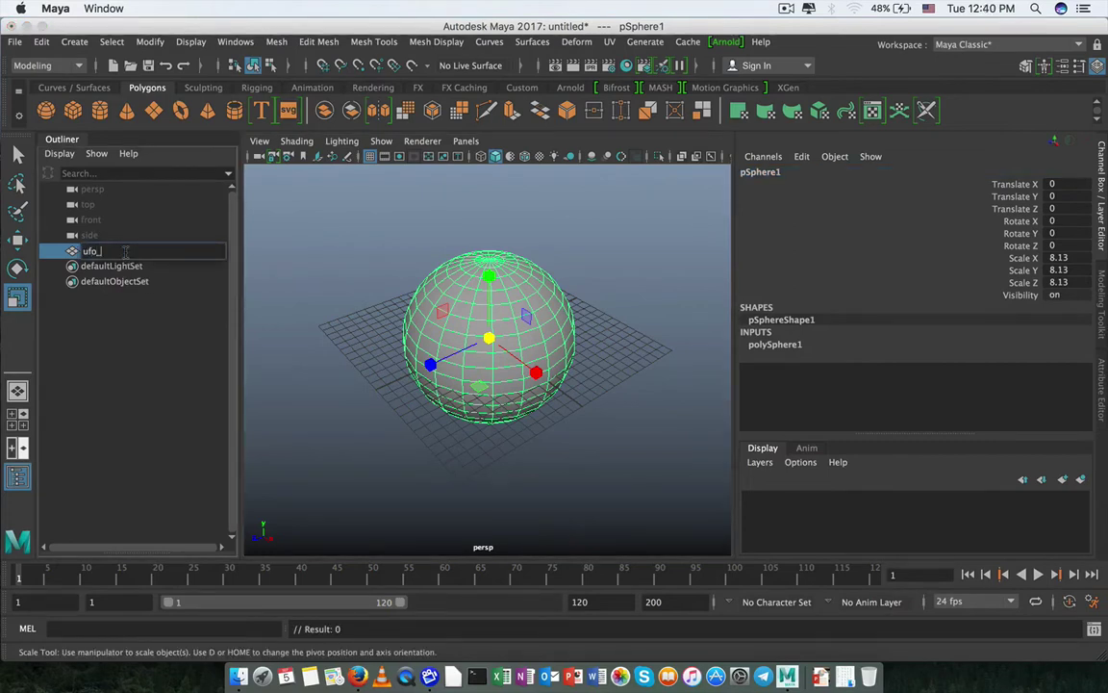
text(ufo_geo)
key(Return)
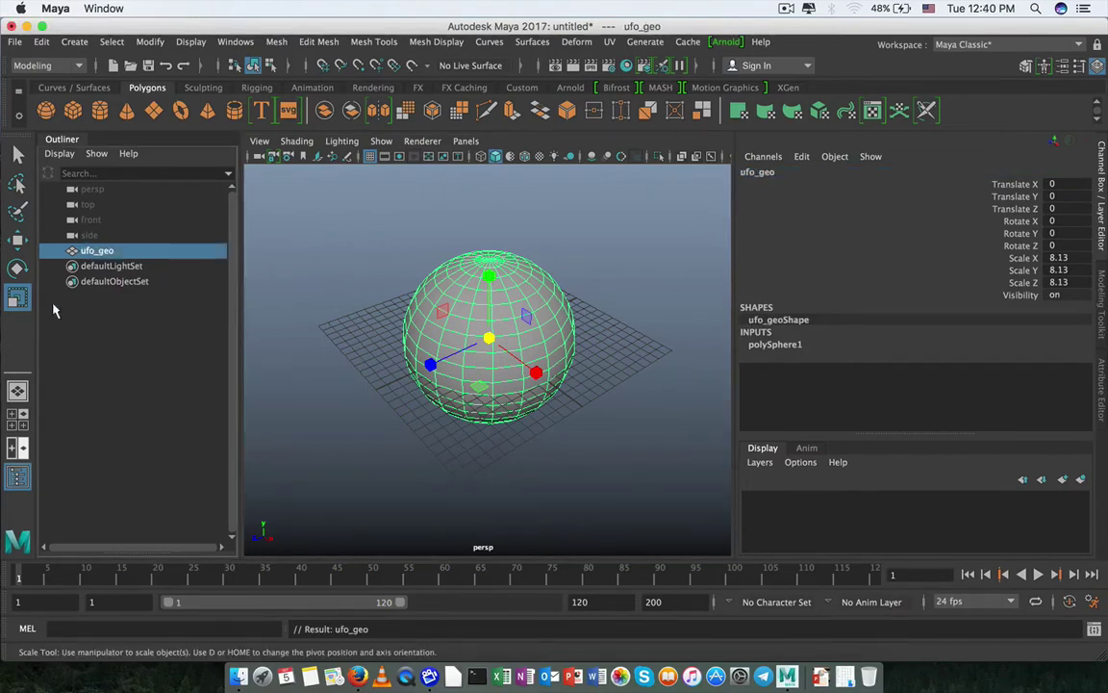
- Examine the subdivision settings in the sphere's polySphere1 construction input
click(373, 259)
click(499, 317)
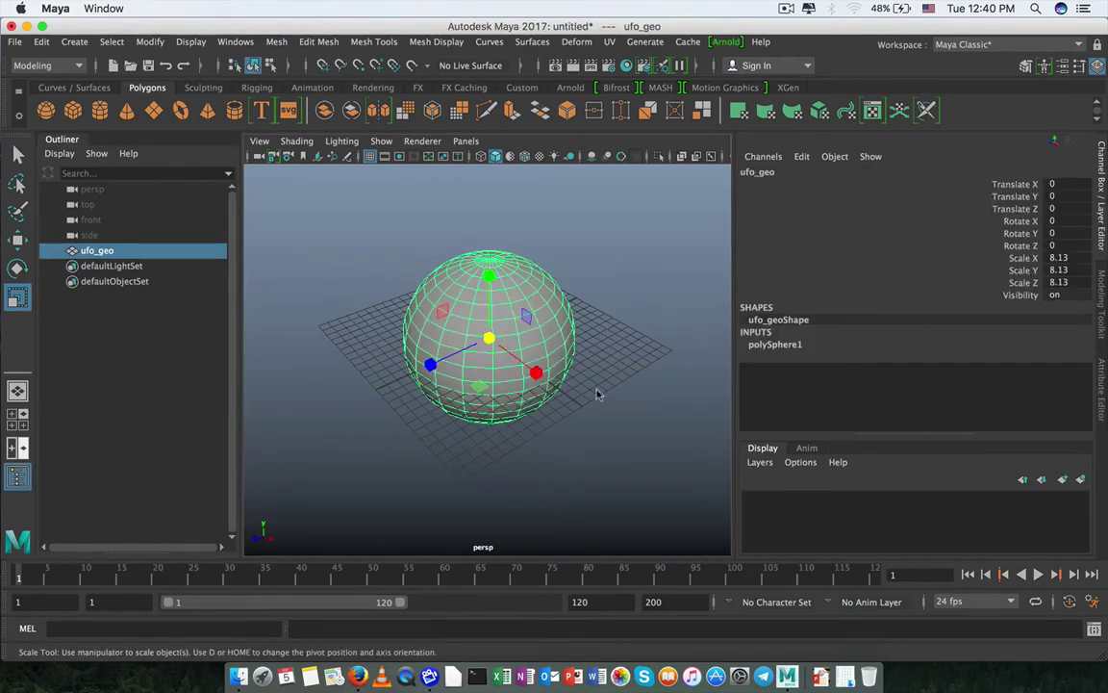
click(760, 345)
click(986, 372)
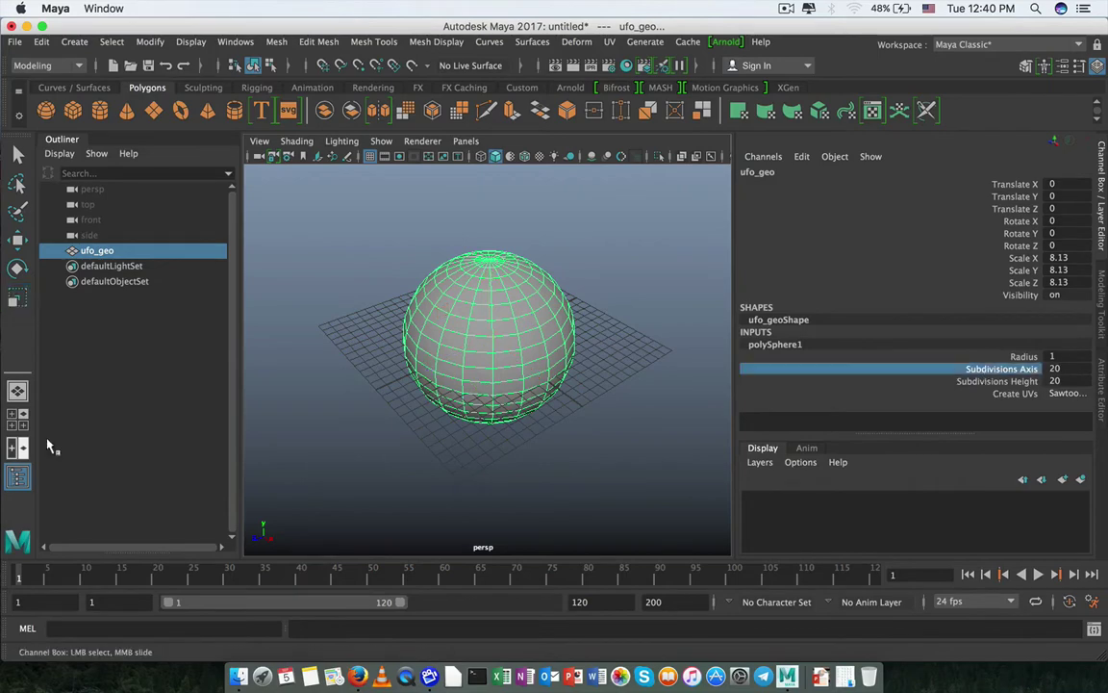
click(49, 444)
click(552, 350)
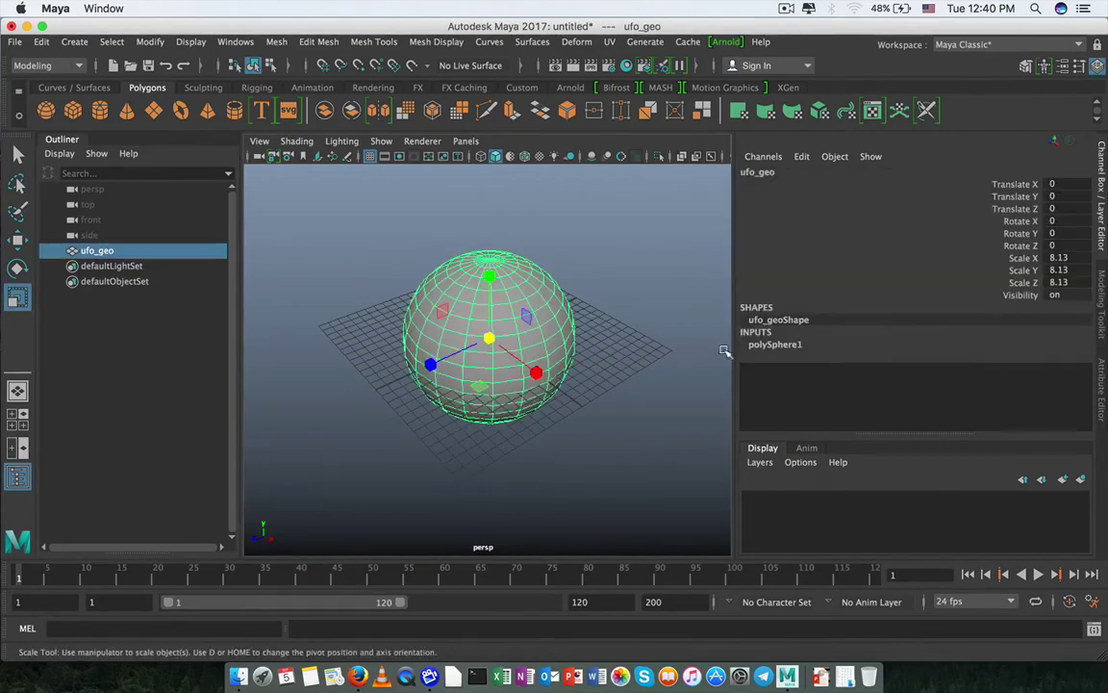
- Try a Subdivisions Axis value of 17 on the sphere's polySphere1 input, and undo the change
click(775, 344)
click(987, 373)
mouse_move(380, 404)
middle_down()
mouse_move(469, 377)
mouse_move(396, 421)
middle_up()
middle_drag(615, 400, 502, 398)
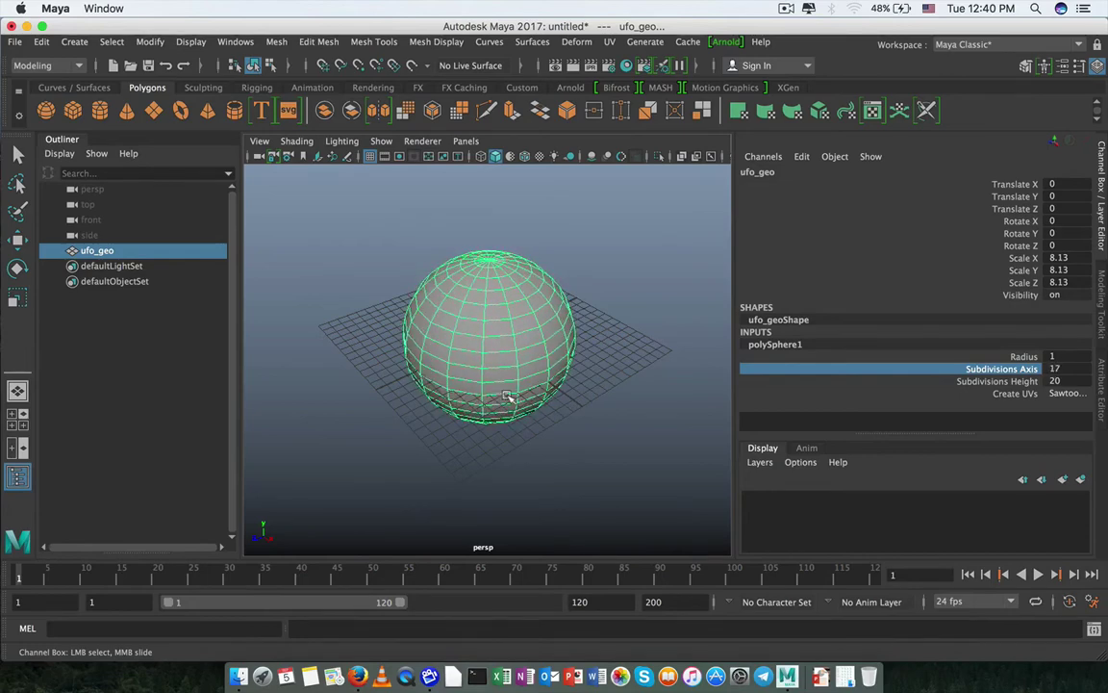
key(super+z)
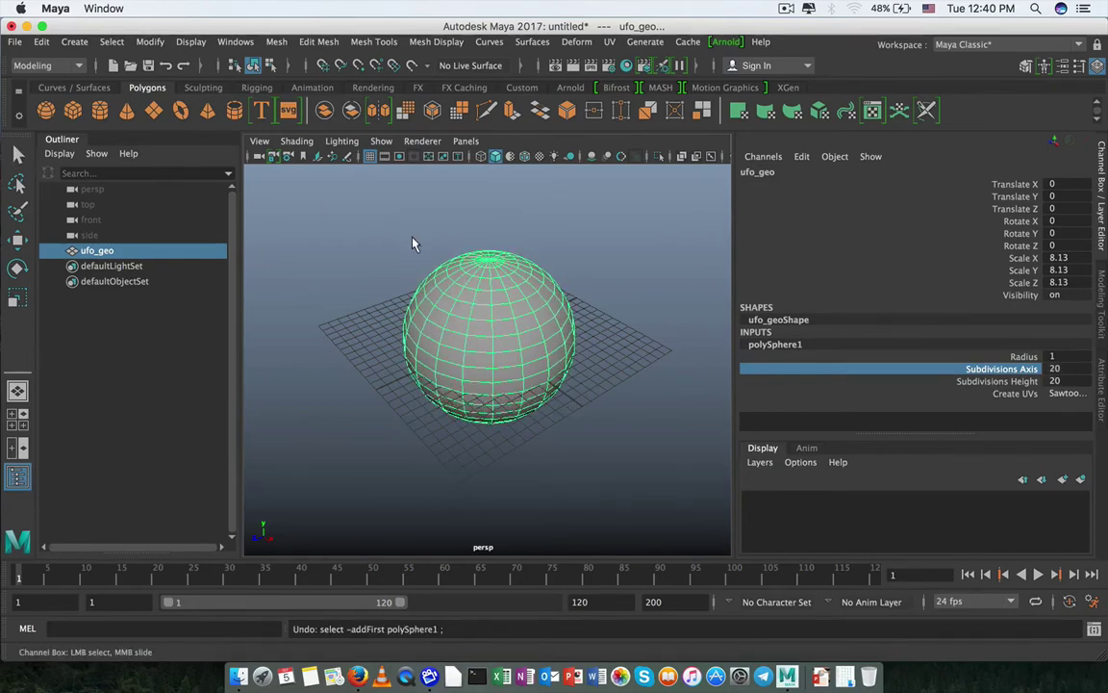
key(super+z)
- Delete the construction history of ufo_geo
click(41, 41)
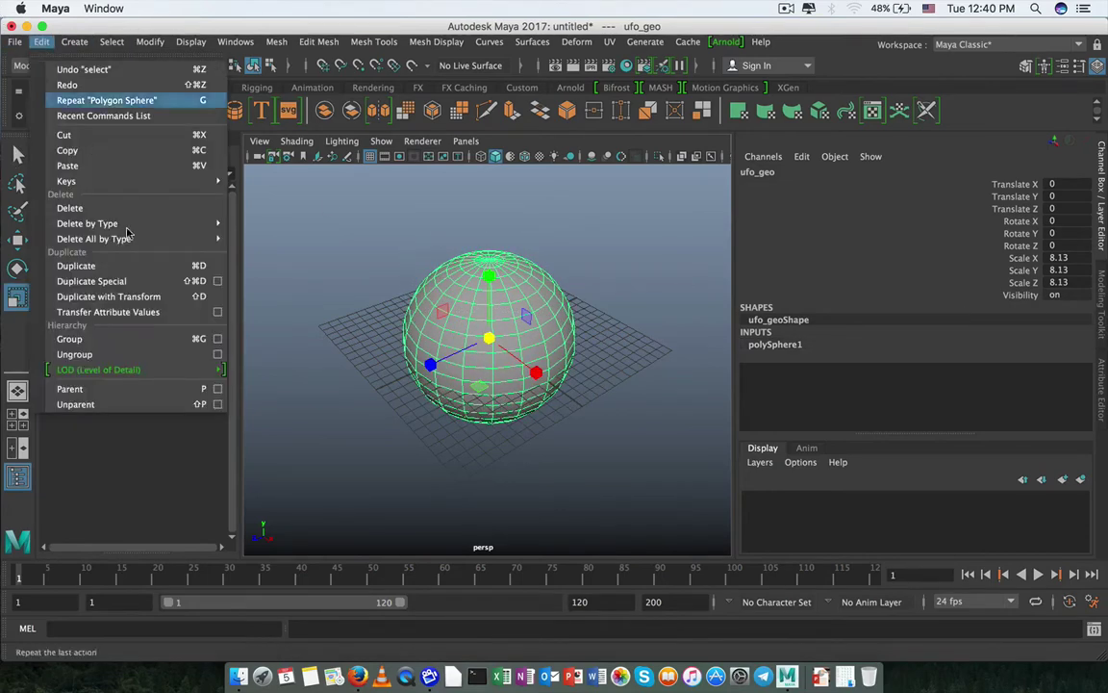
mouse_move(144, 223)
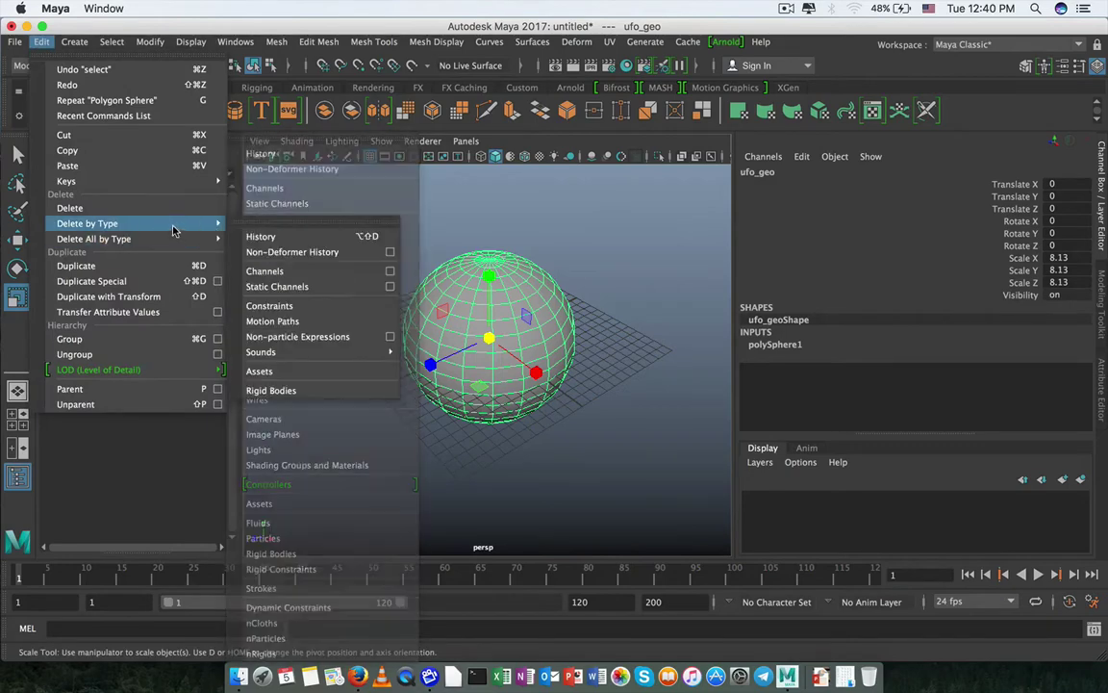
click(343, 236)
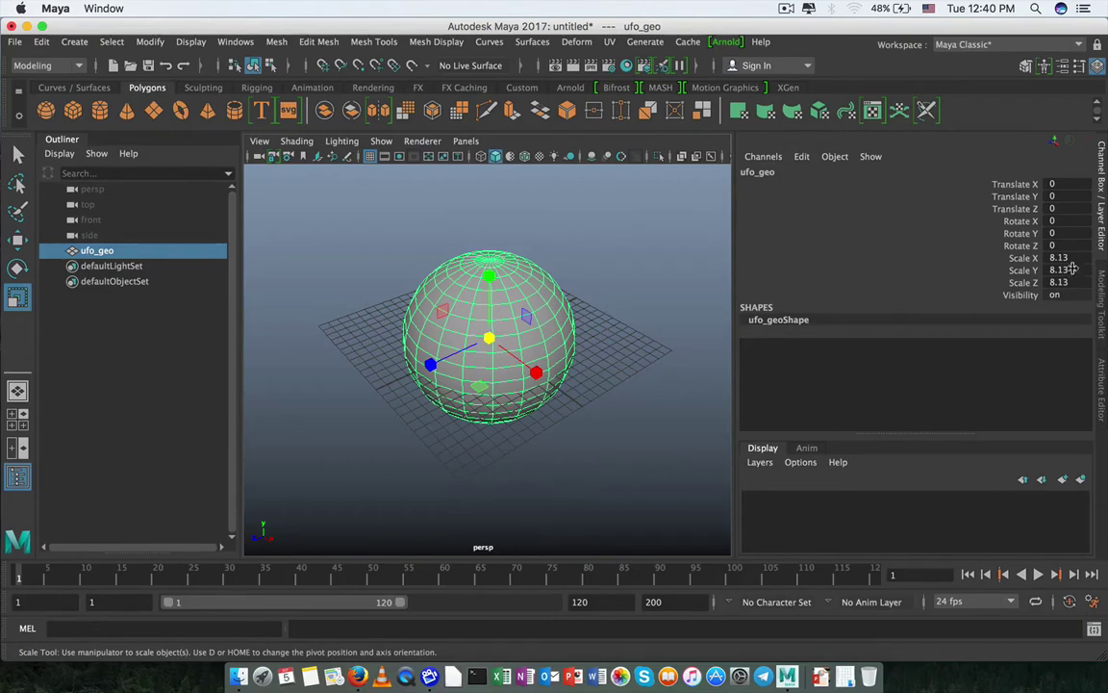
- Try scaling ufo_geo down uniformly to about 7.41, and undo the scaling
drag(489, 338, 445, 347)
key(ctrl+z)
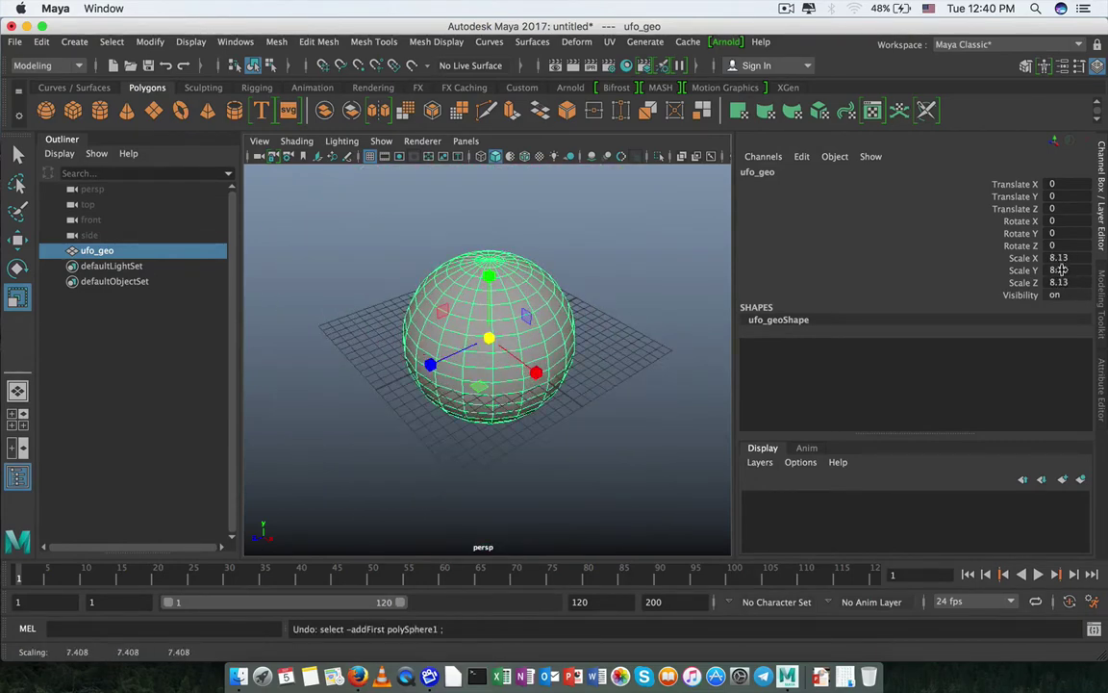
- Set ufo_geo's Scale X, Scale Y and Scale Z all to 9
drag(1064, 259, 1068, 278)
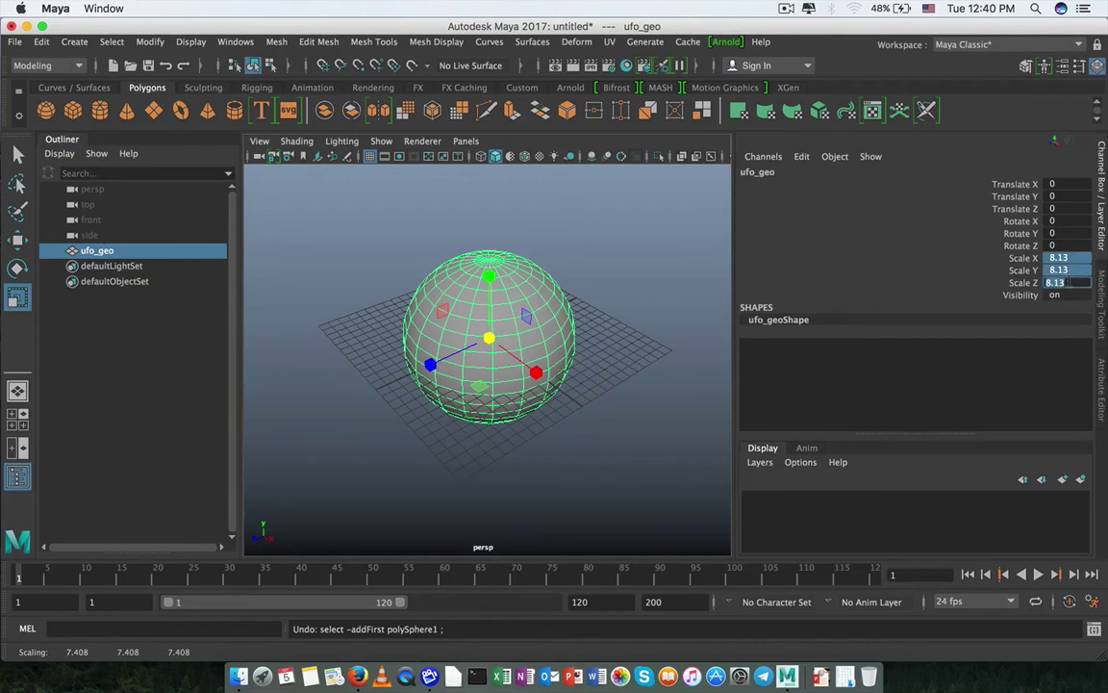
text(9)
key(Return)
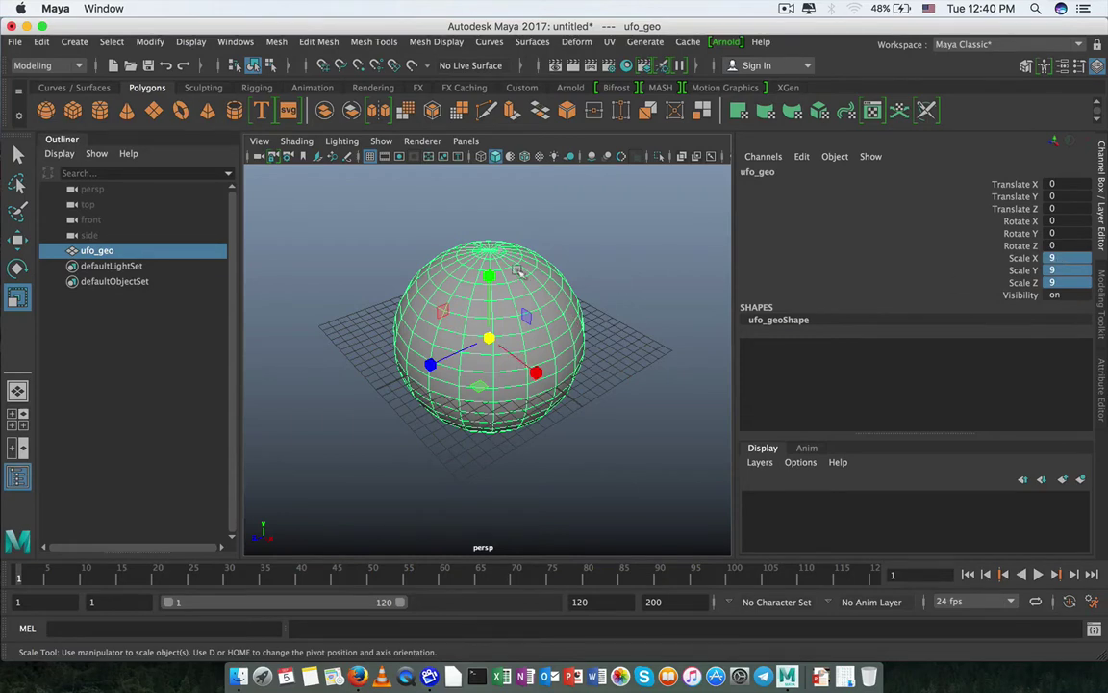
double_click(1069, 291)
double_click(1063, 283)
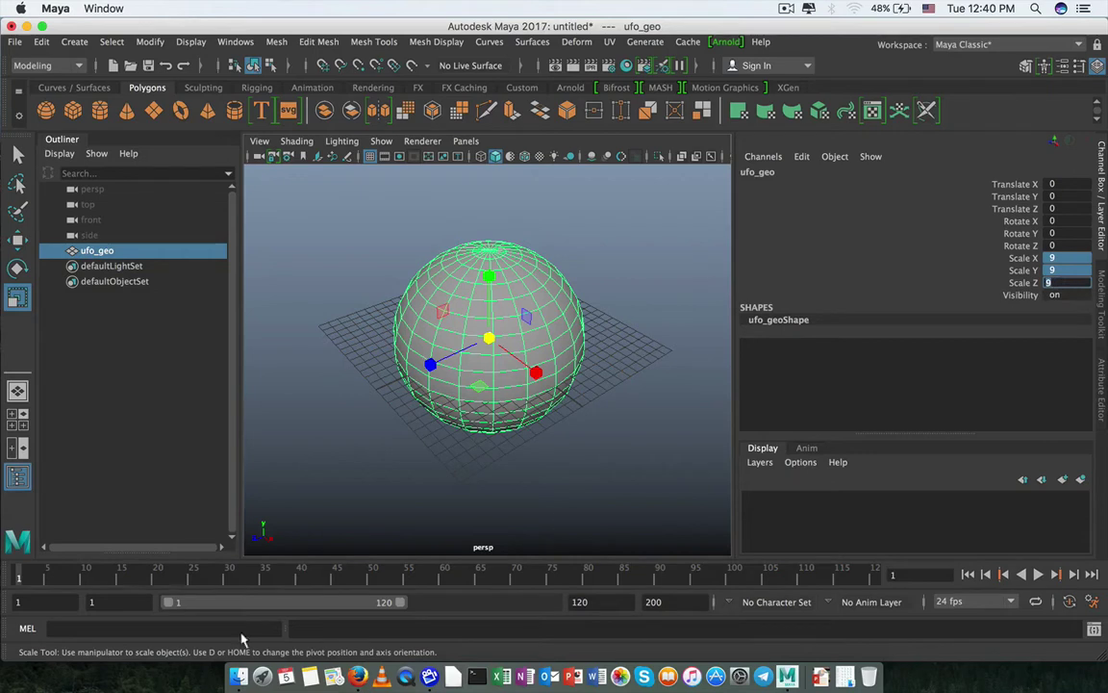
click(424, 675)
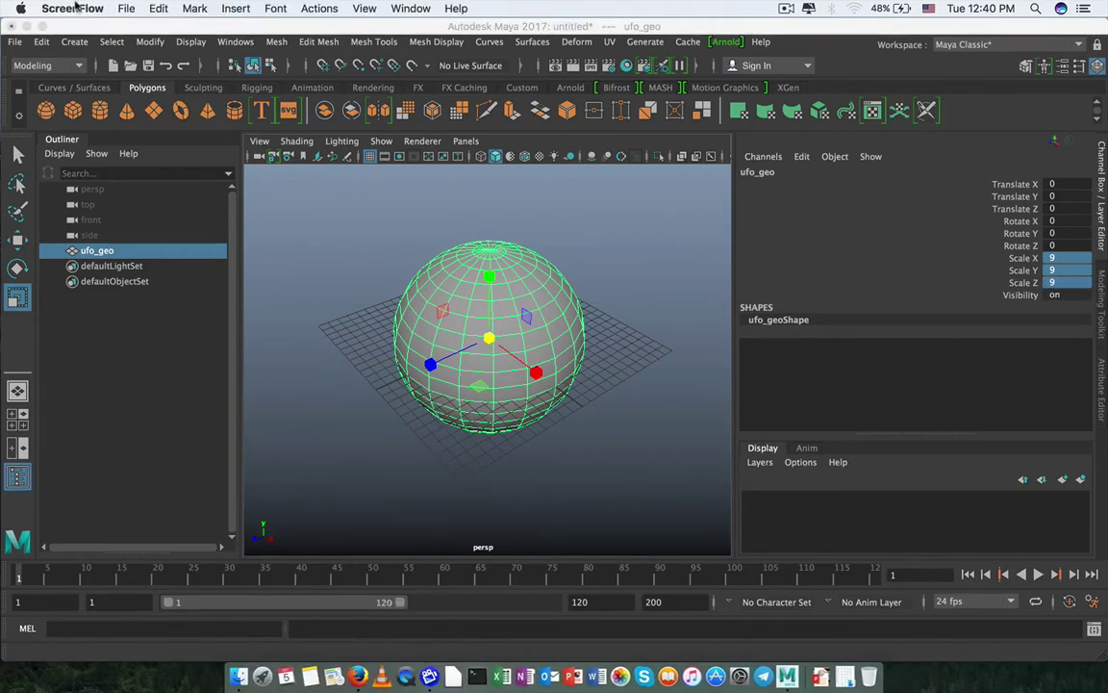
click(786, 10)
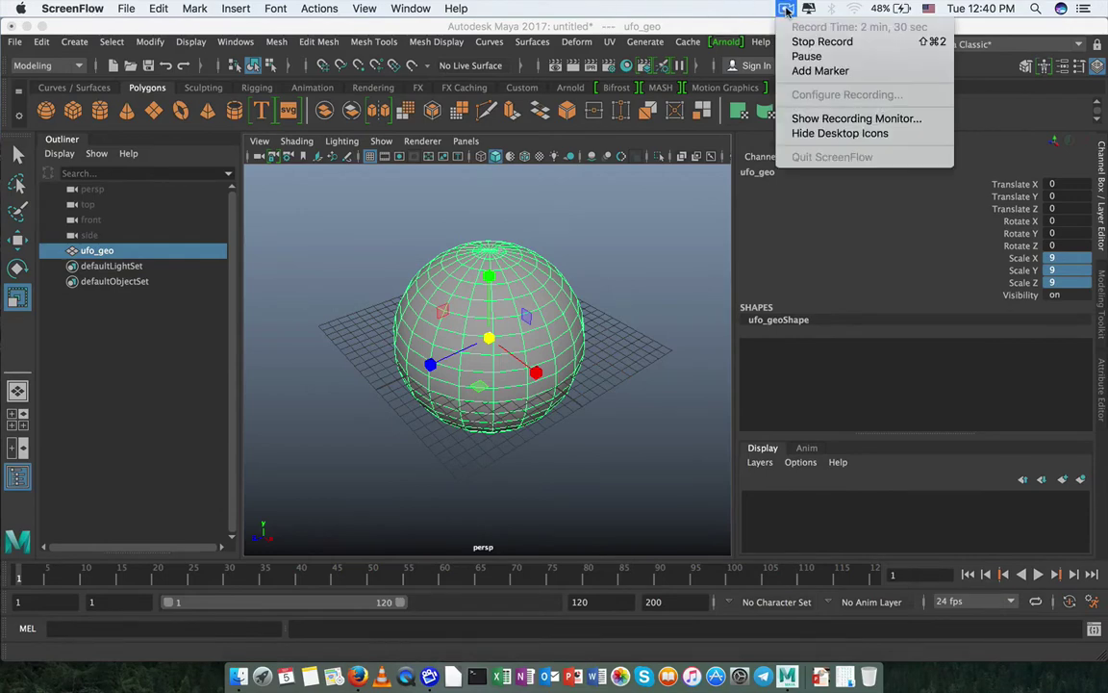
click(726, 57)
click(717, 31)
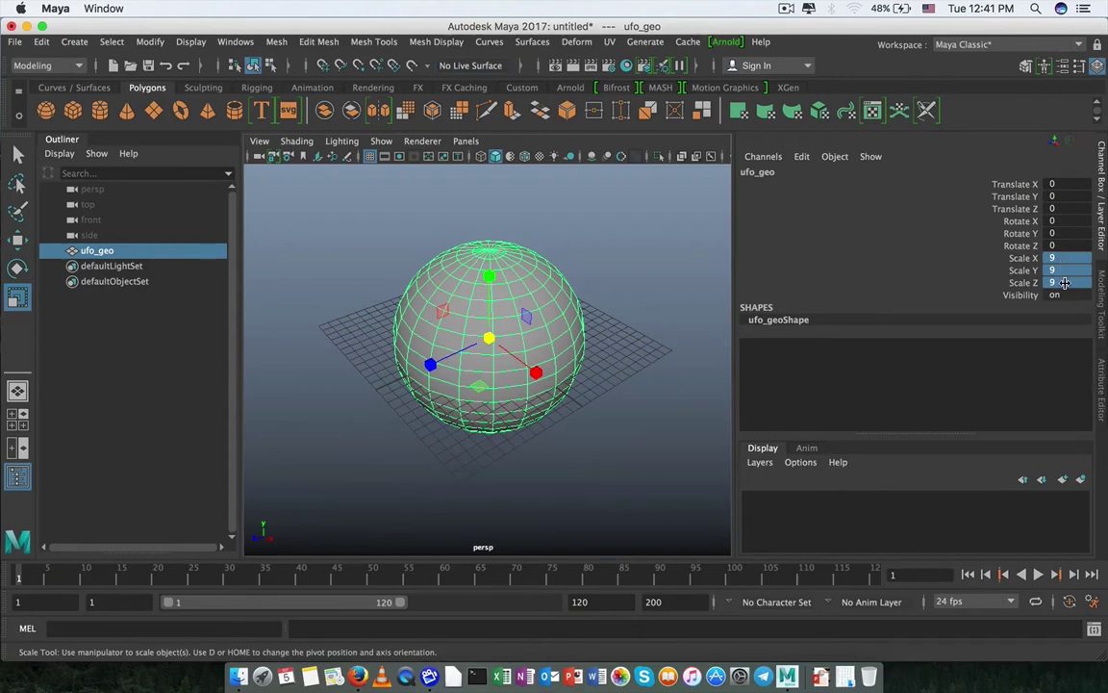
- Try setting ufo_geo's Scale X, Y and Z to 1, and undo the change
key(Return)
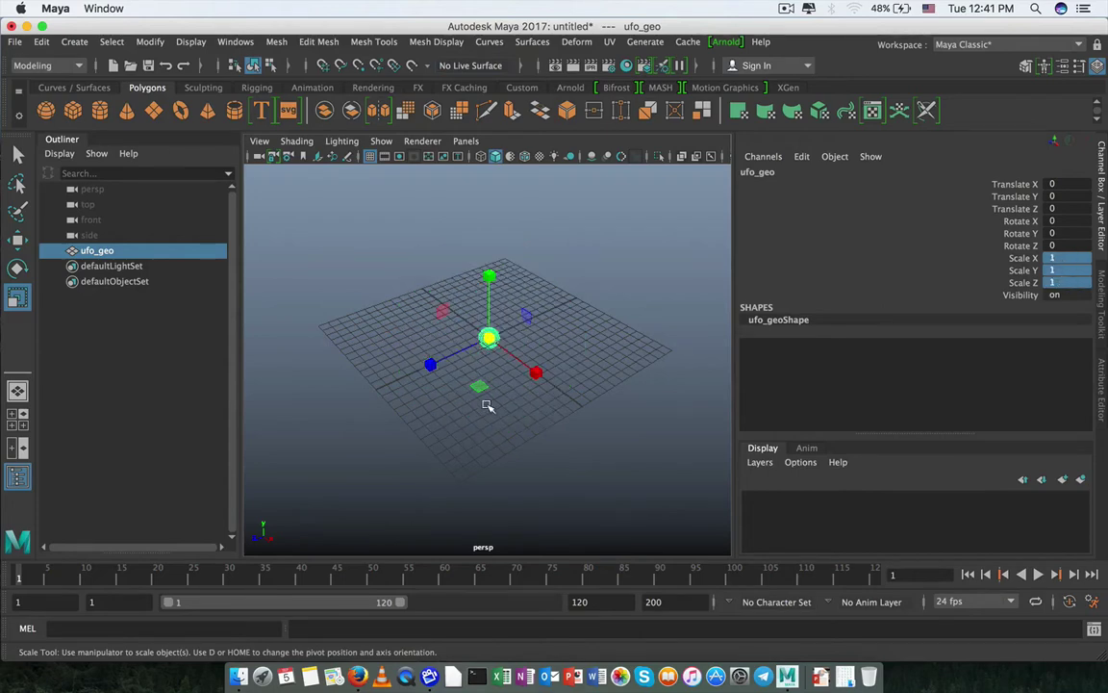
key(z)
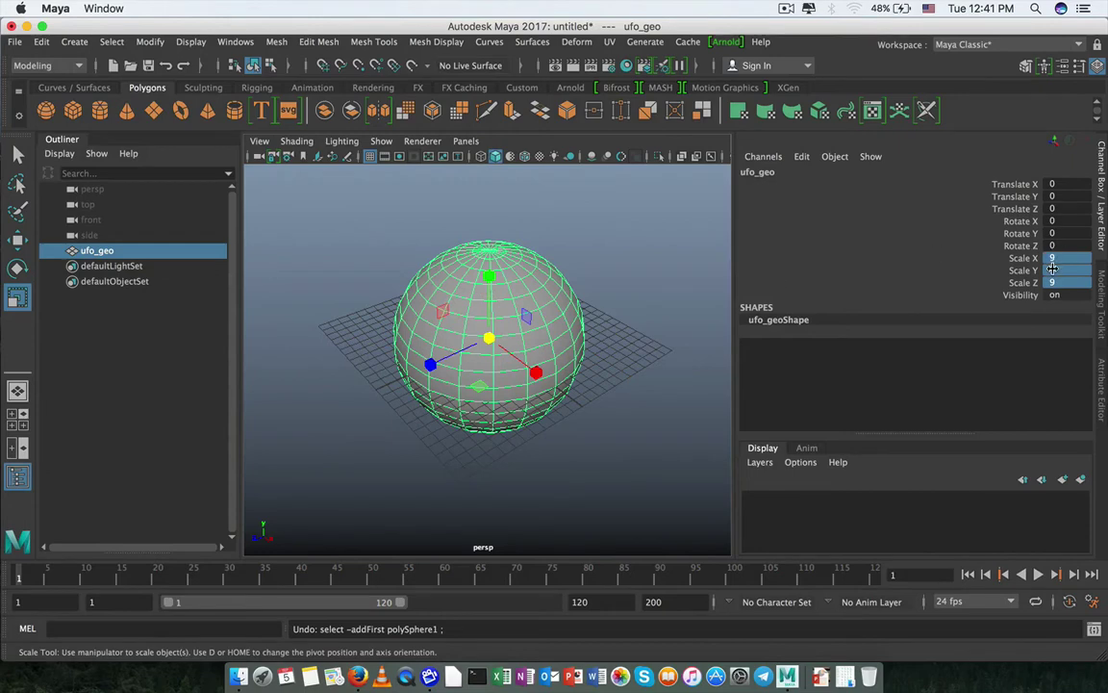
- Freeze the transformations of ufo_geo
click(389, 239)
click(451, 294)
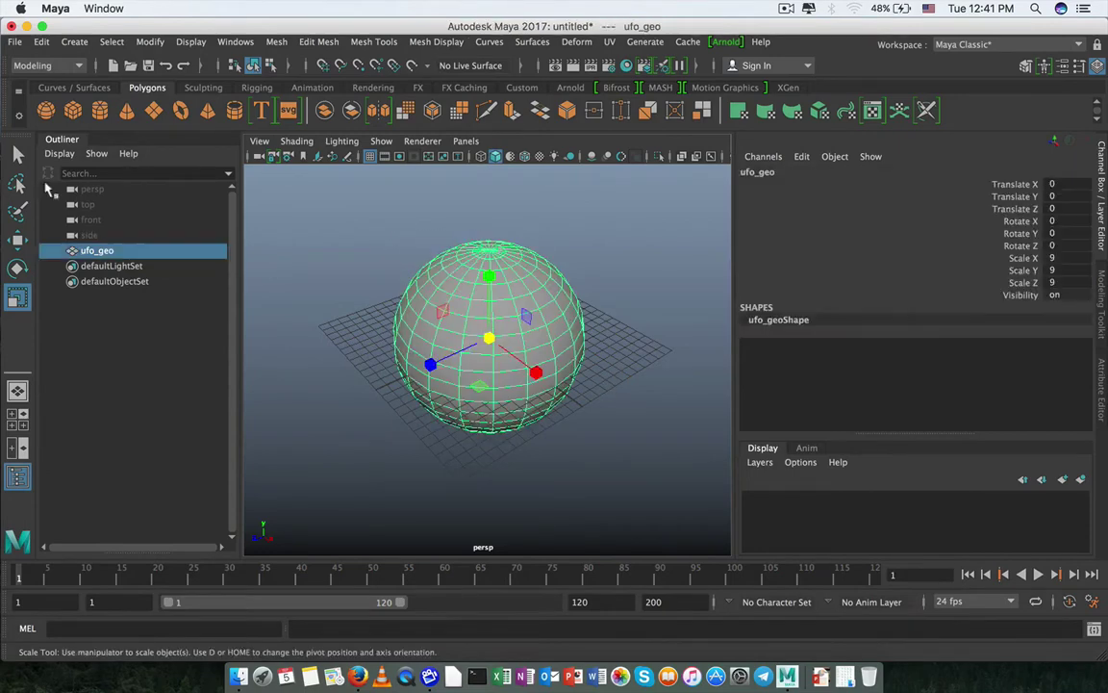
click(150, 41)
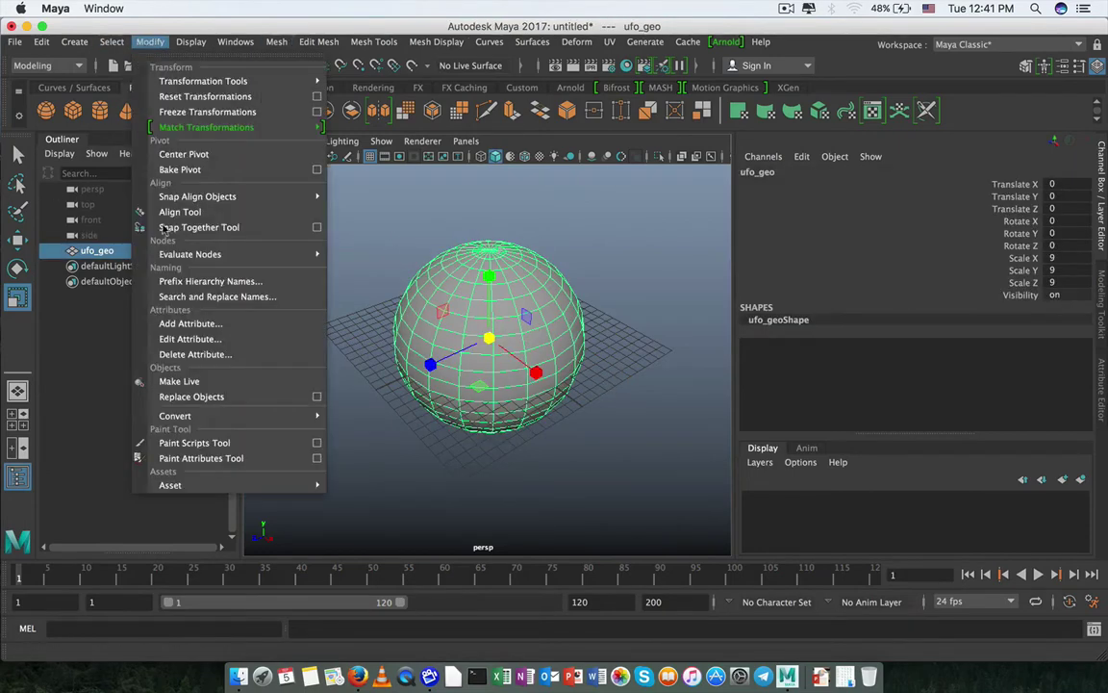
click(226, 111)
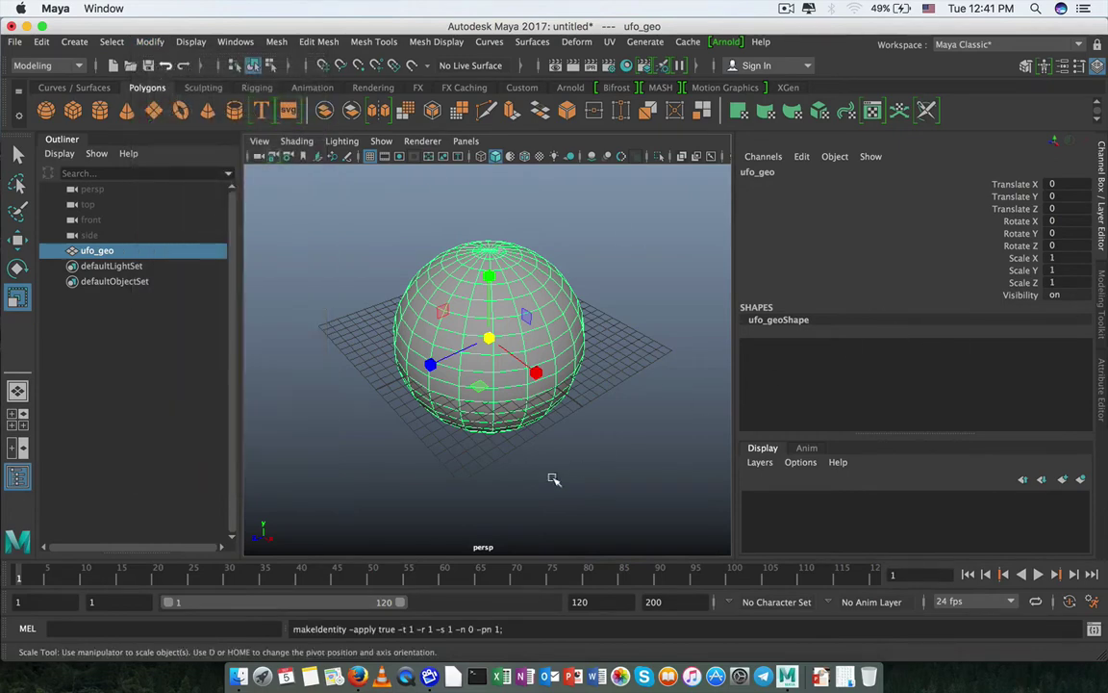
- Show ufo_geo in the side view and switch it to vertex editing
alt+drag(546, 454, 567, 367)
key(space)
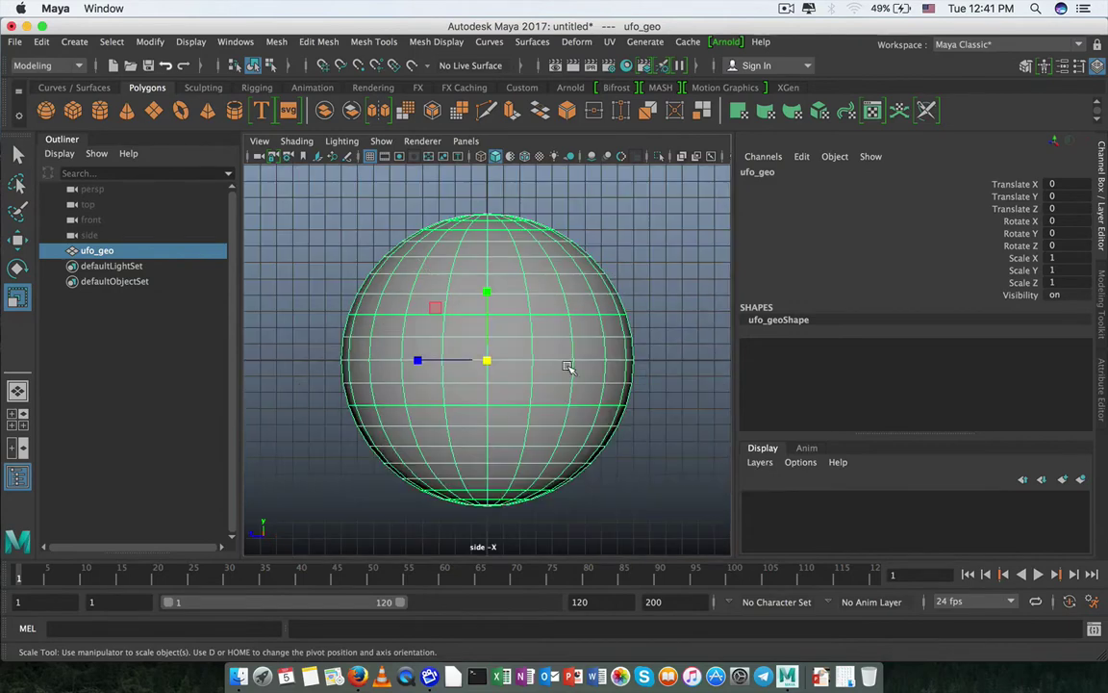
scroll(586, 374, down, 3)
right_drag(457, 224, 374, 214)
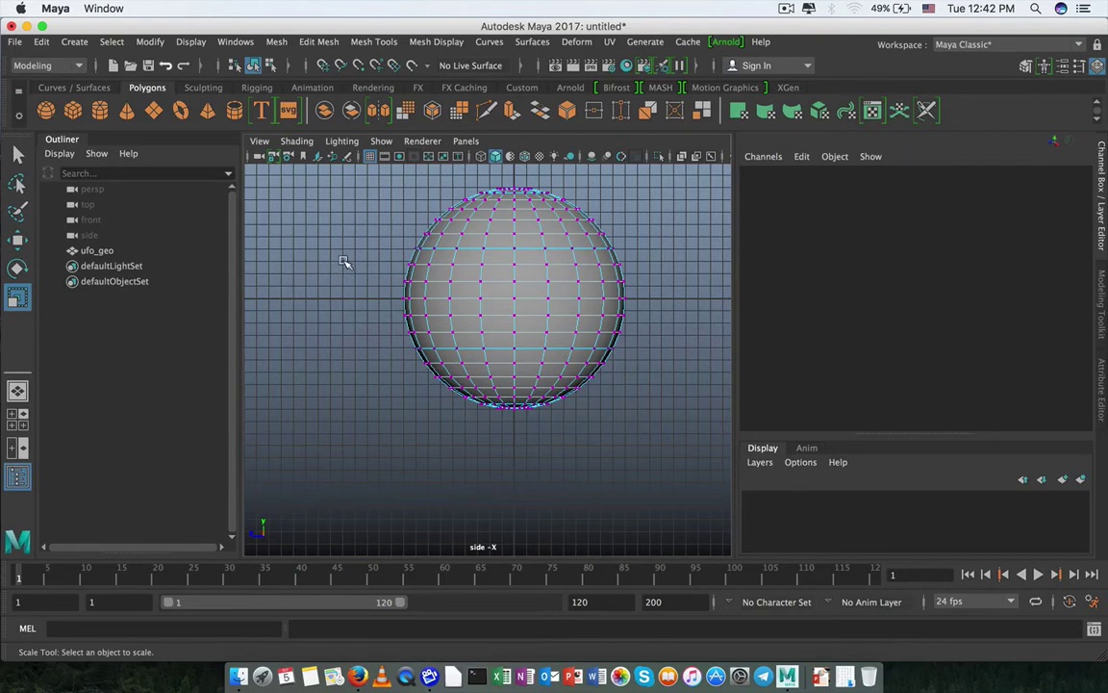
- Try widening the sphere's four middle vertex rows and flattening them vertically to 0.3, and undo both scalings
drag(335, 230, 655, 325)
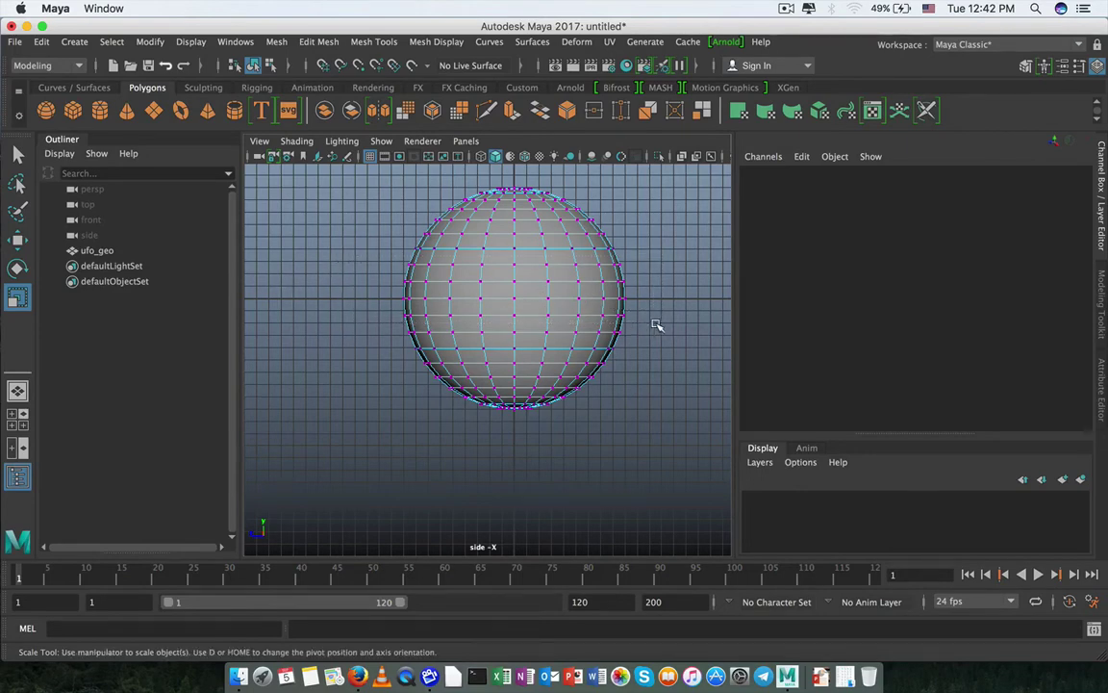
drag(513, 292, 791, 303)
scroll(386, 327, down, 2)
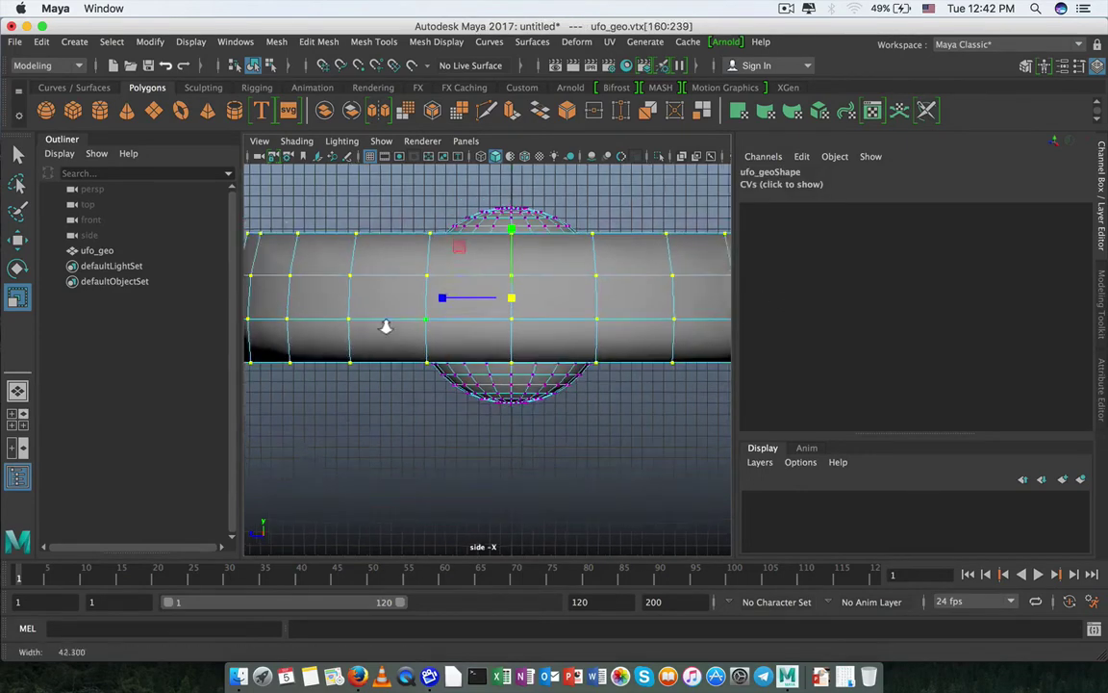
scroll(386, 327, down, 3)
drag(506, 248, 507, 298)
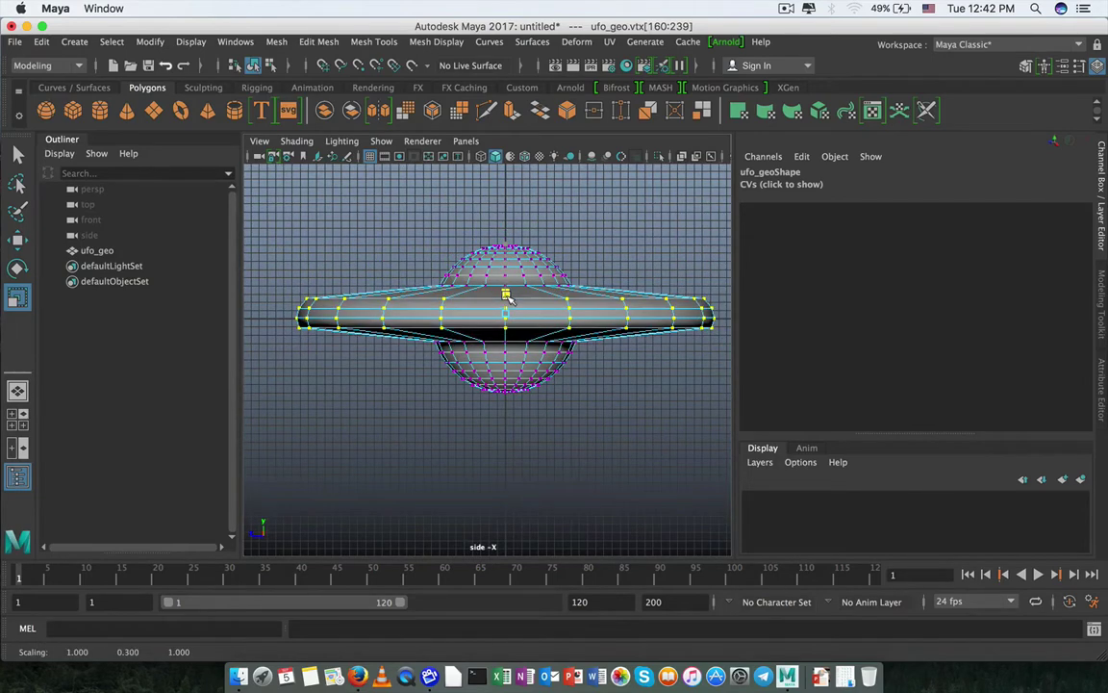
key(ctrl+z)
key(ctrl+z)
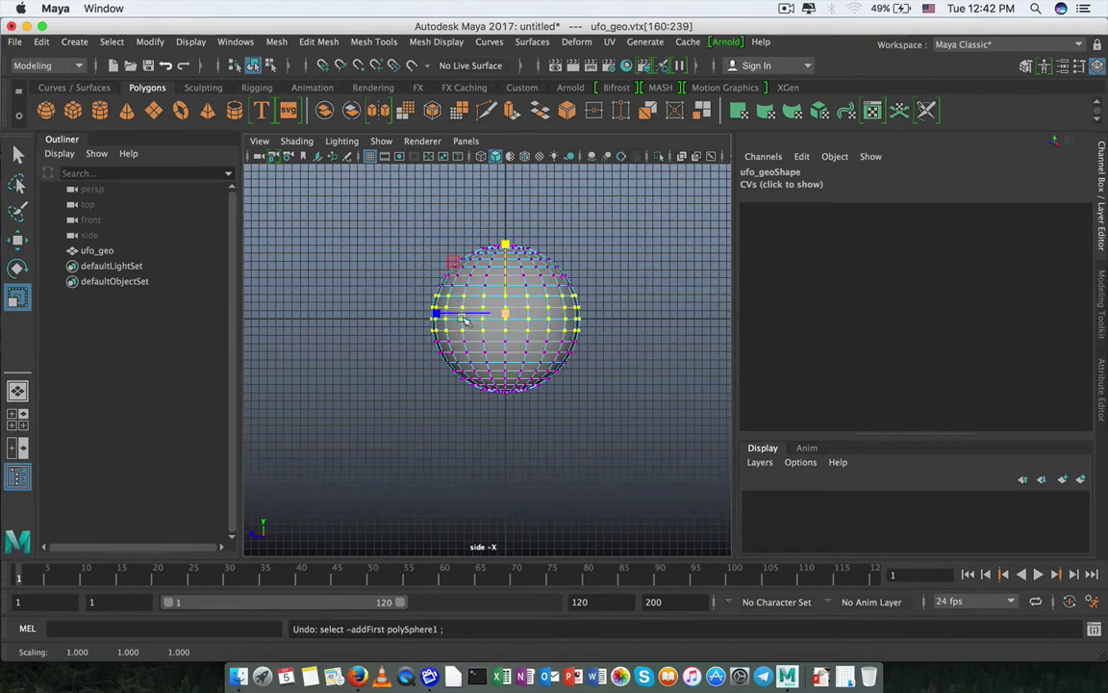
- Scale the sphere's five middle vertex rows outward uniformly, and flatten them vertically to form the saucer's wide rim
drag(397, 288, 617, 344)
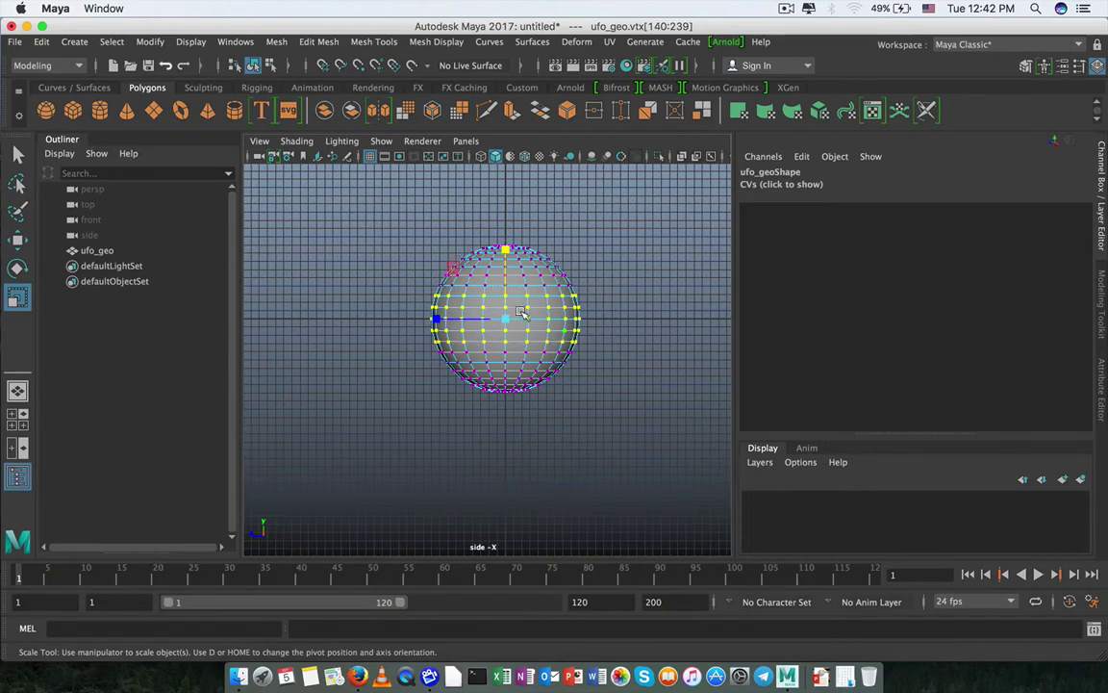
drag(503, 318, 687, 324)
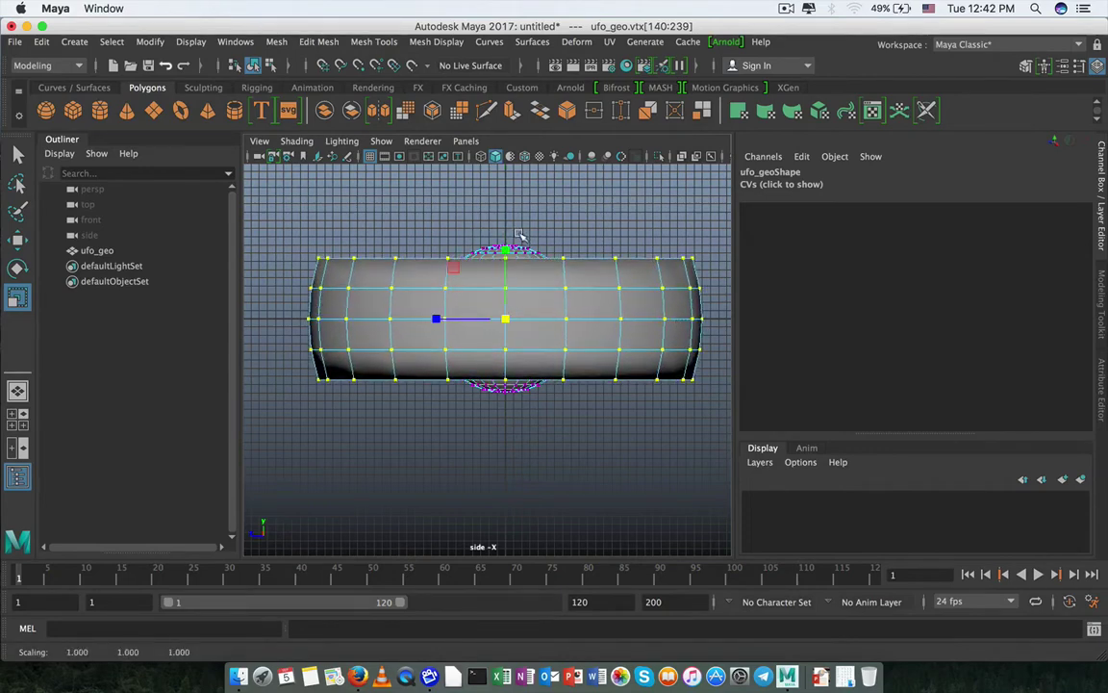
drag(506, 251, 510, 302)
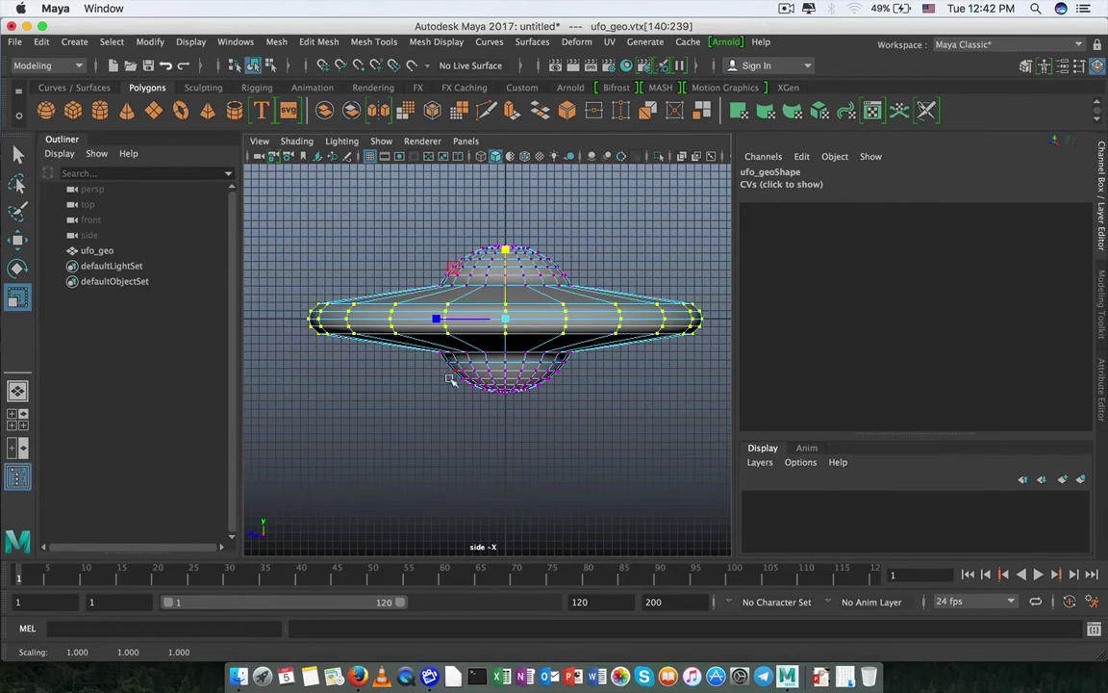
- Move all vertices of the lower dome up toward the rim and scale them down slightly
drag(364, 397, 510, 286)
key(w)
key(r)
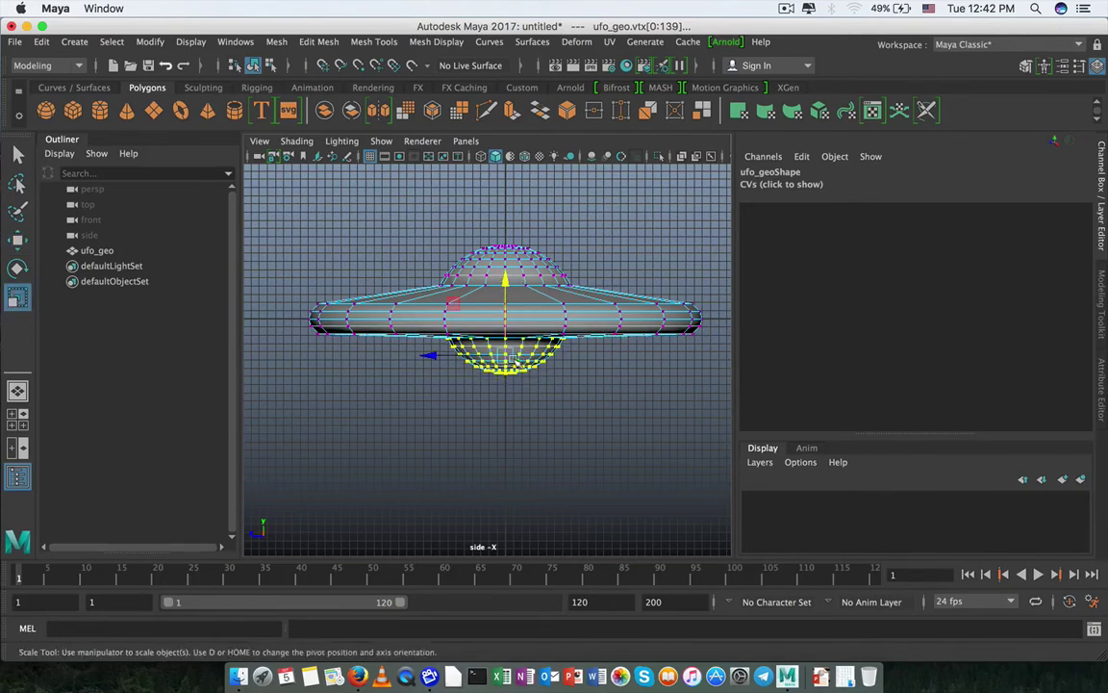
drag(512, 361, 507, 264)
- Return ufo_geo to object mode, examine the saucer shape in the perspective view, and go back to the side view
key(space)
scroll(479, 363, down, 5)
alt+drag(480, 362, 545, 356)
right_drag(458, 322, 536, 221)
click(574, 241)
alt+drag(494, 398, 562, 329)
click(496, 328)
scroll(494, 366, up, 3)
key(space)
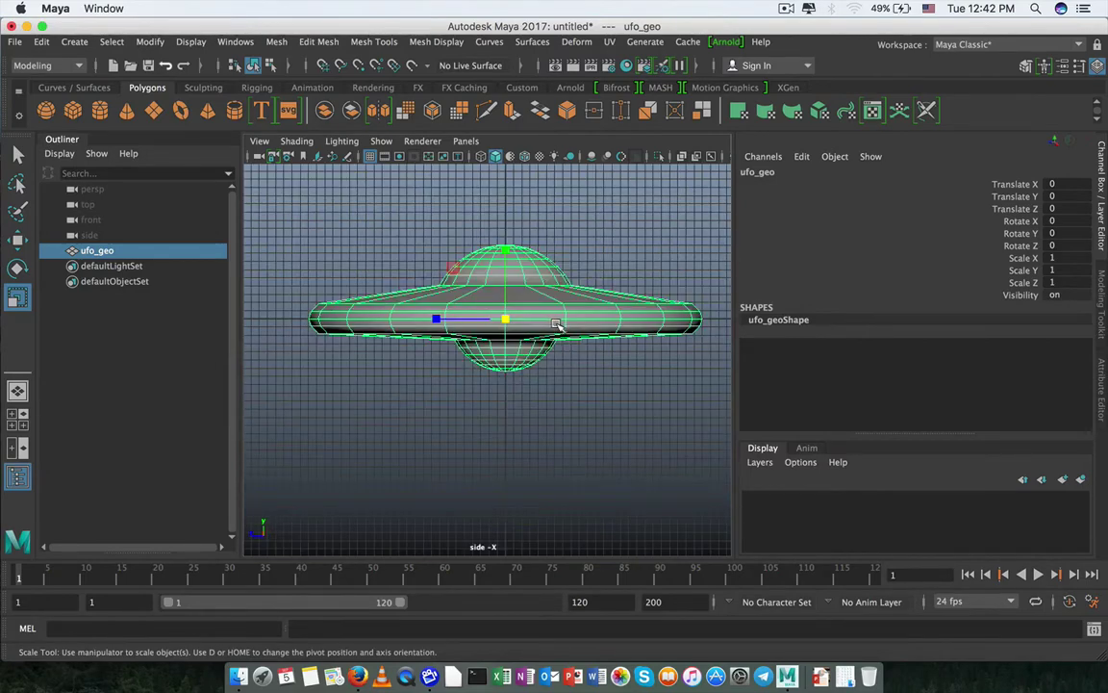
- Select only the four rows of faces around the saucer's outer ring, excluding the sloping faces above and below
right_drag(342, 318, 326, 292)
drag(286, 298, 729, 343)
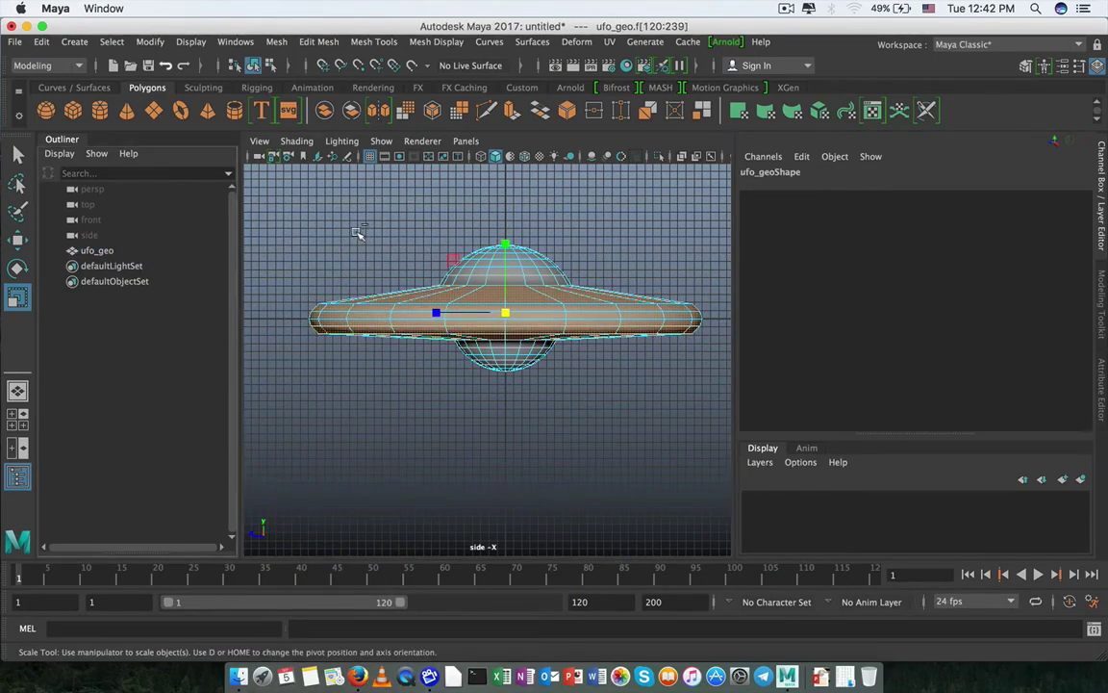
ctrl+drag(322, 206, 626, 290)
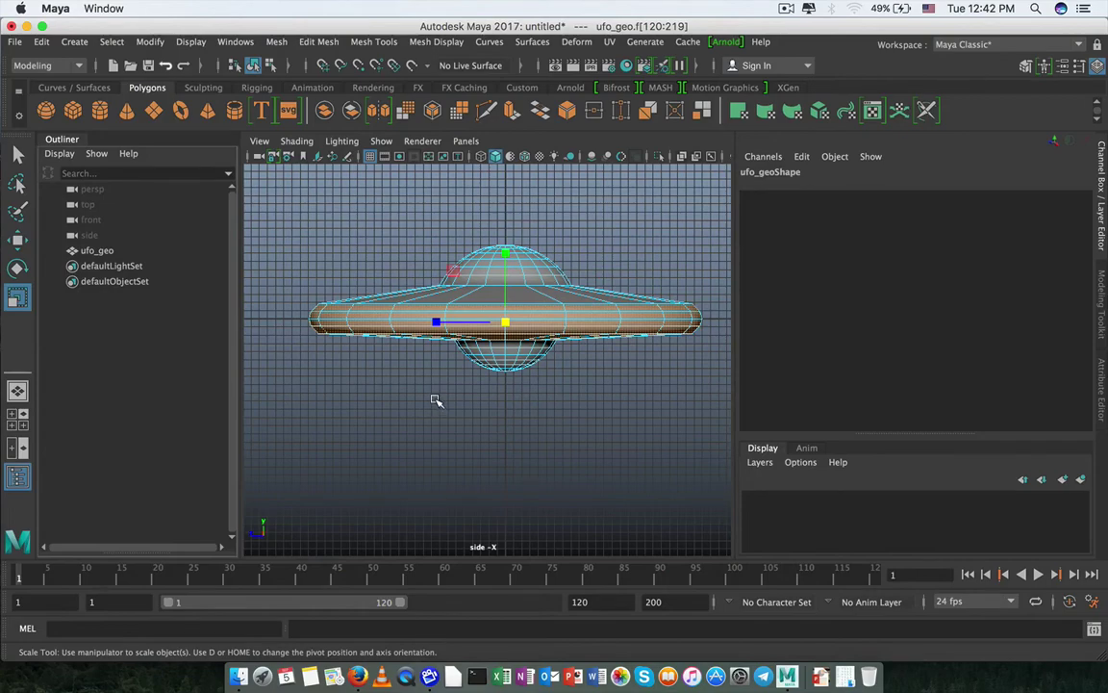
scroll(436, 400, up, 5)
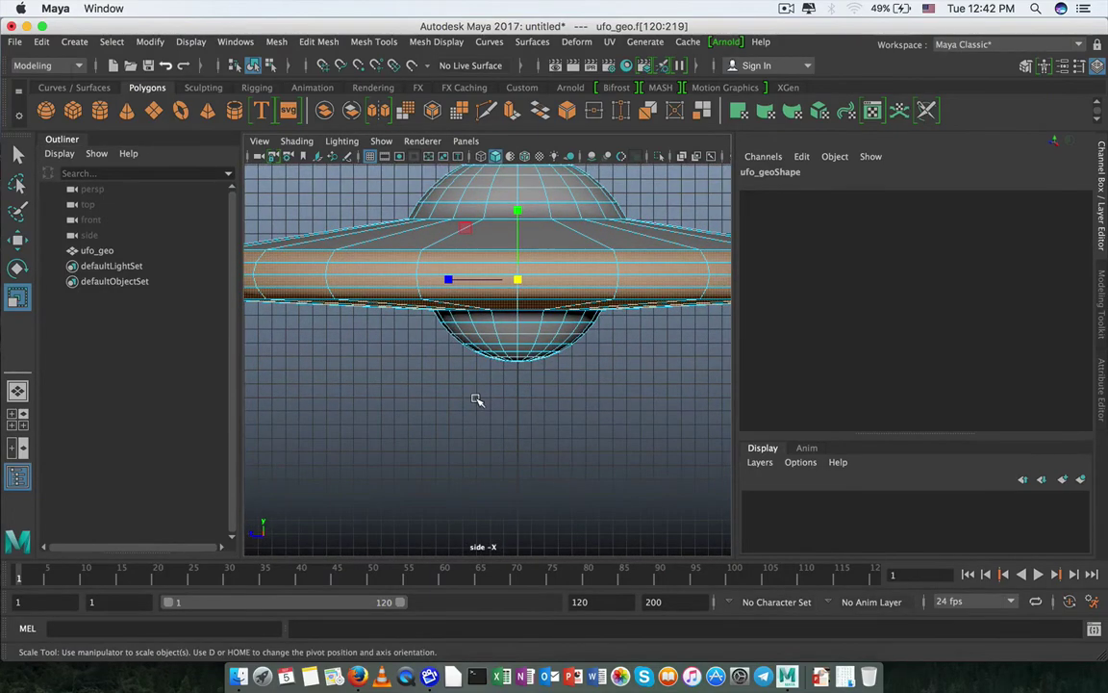
ctrl+drag(302, 411, 685, 312)
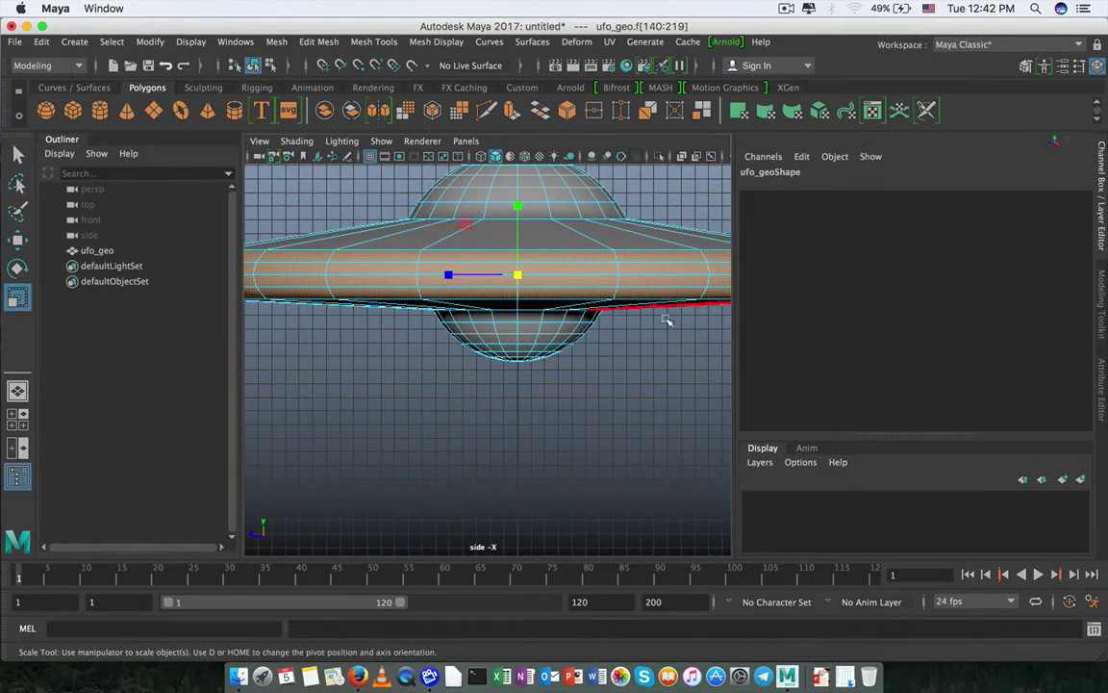
- Assign a new Arnold aiStandard material named ring_mat to the selected ring faces, and set its diffuse color to pure green
scroll(657, 345, down, 3)
right_click(557, 233)
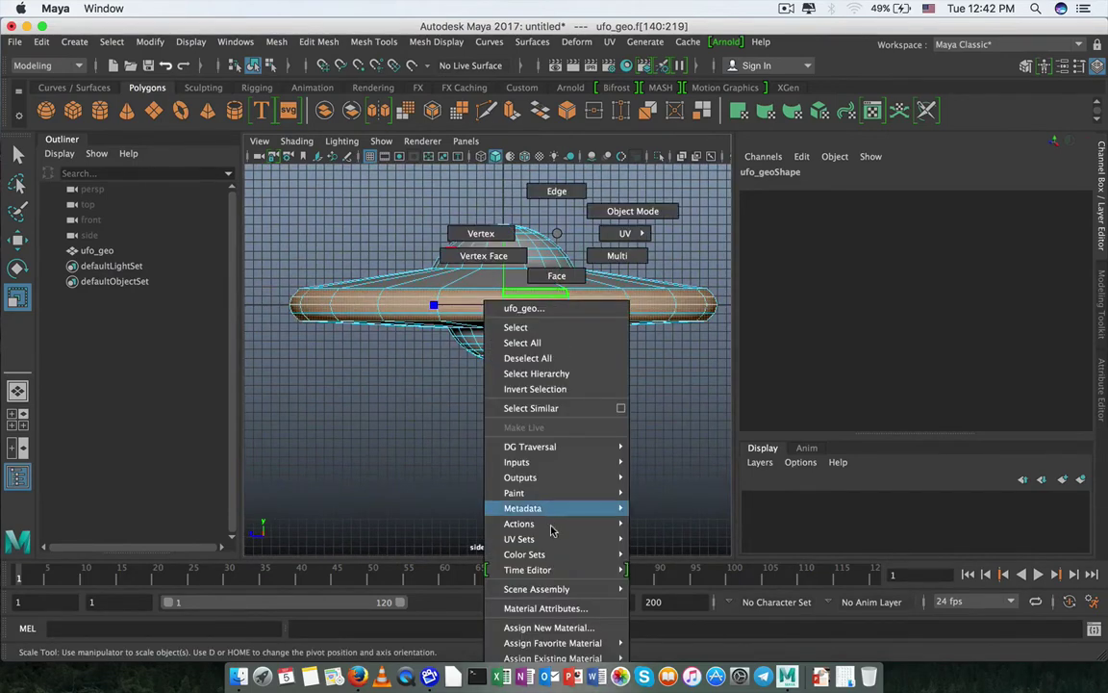
click(549, 627)
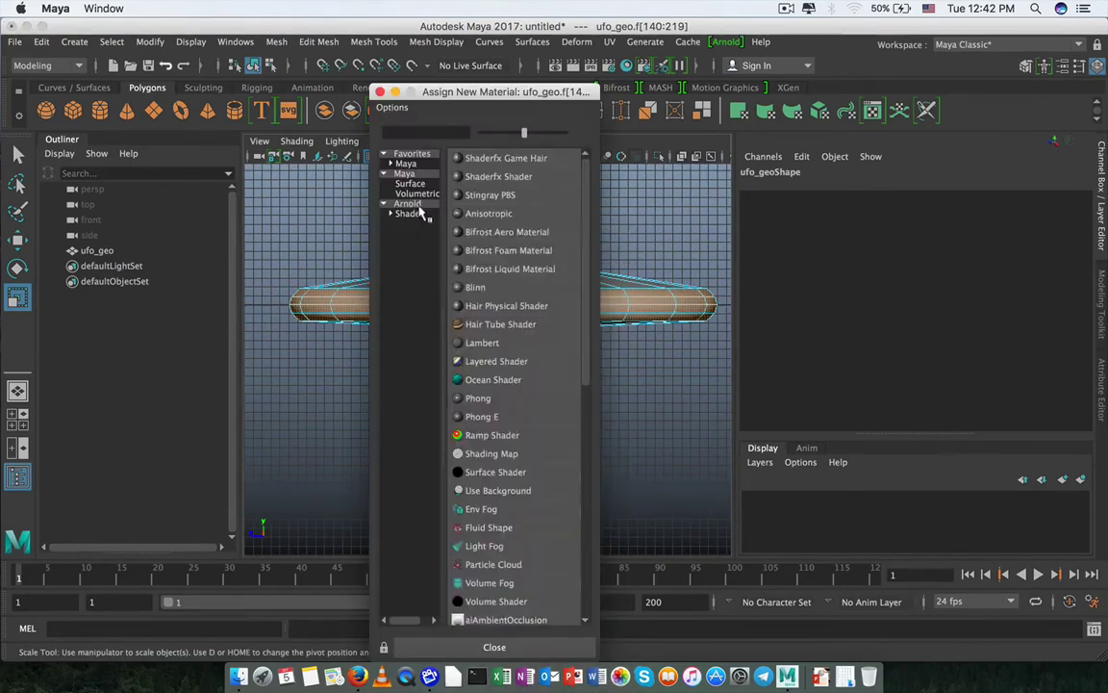
click(407, 203)
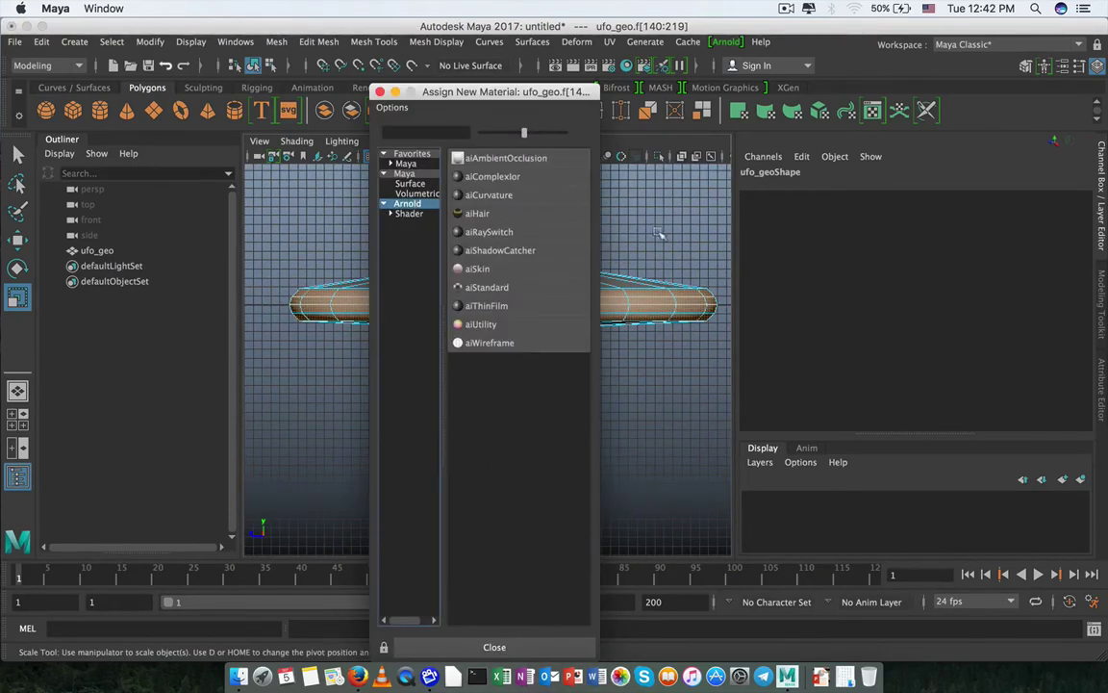
click(491, 288)
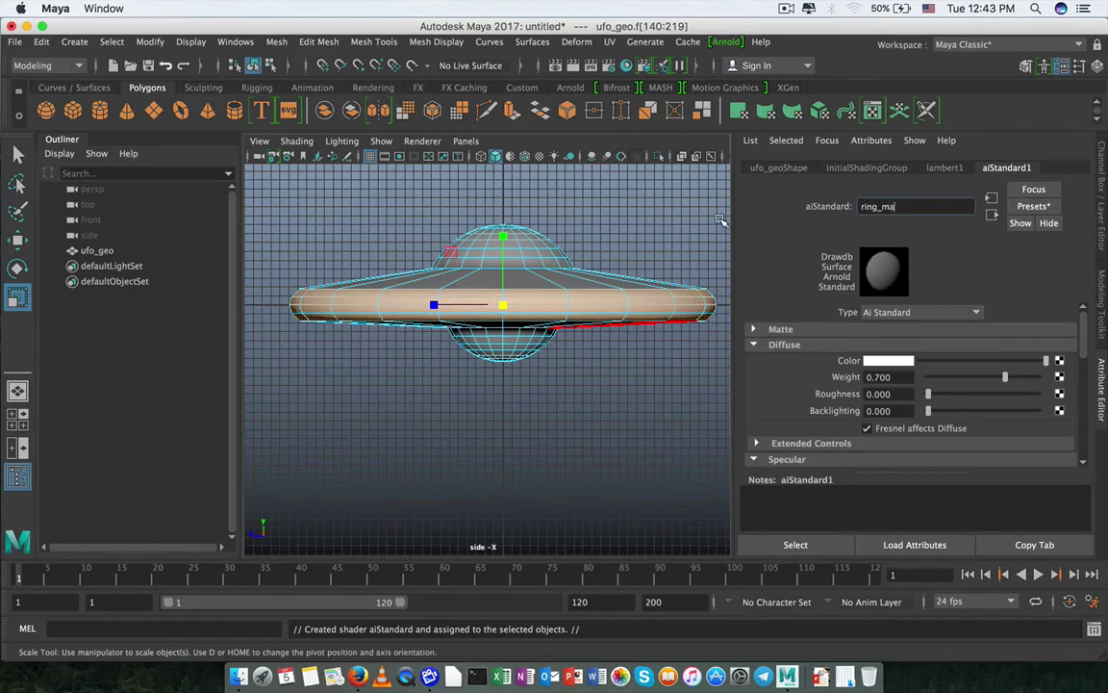
key(Return)
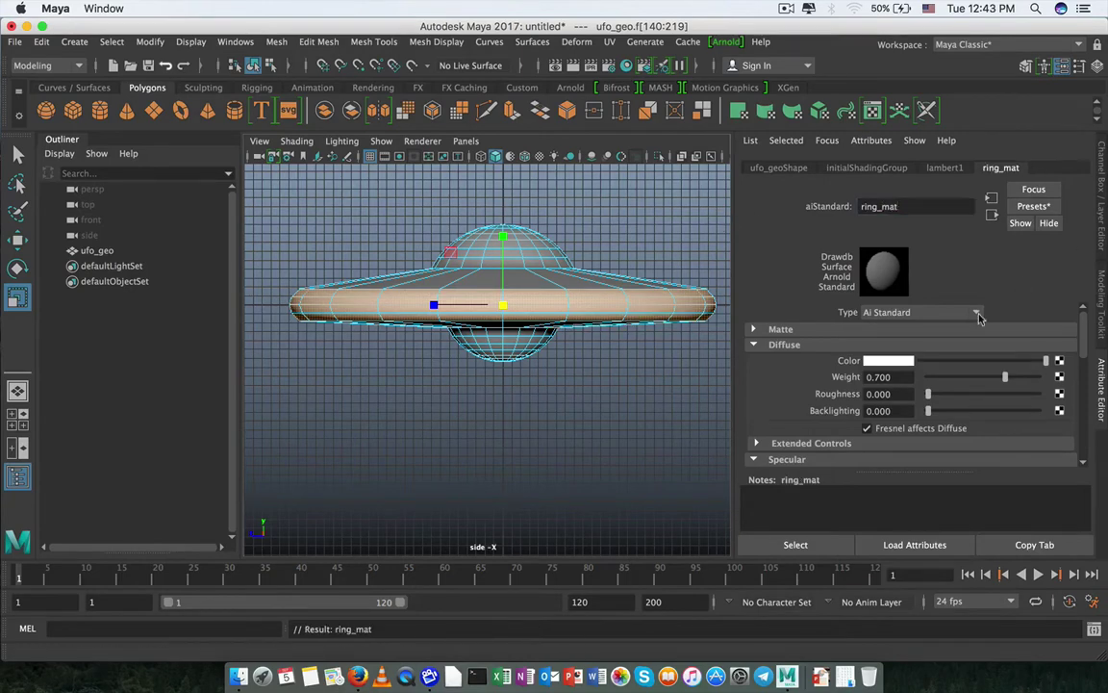
click(886, 361)
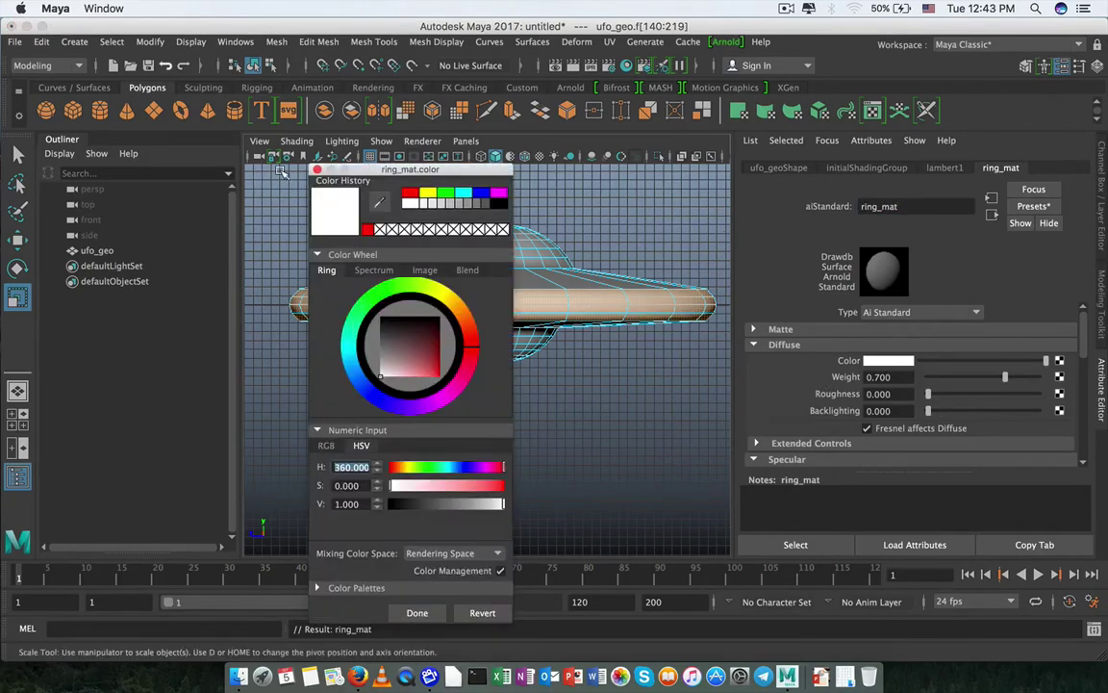
click(447, 195)
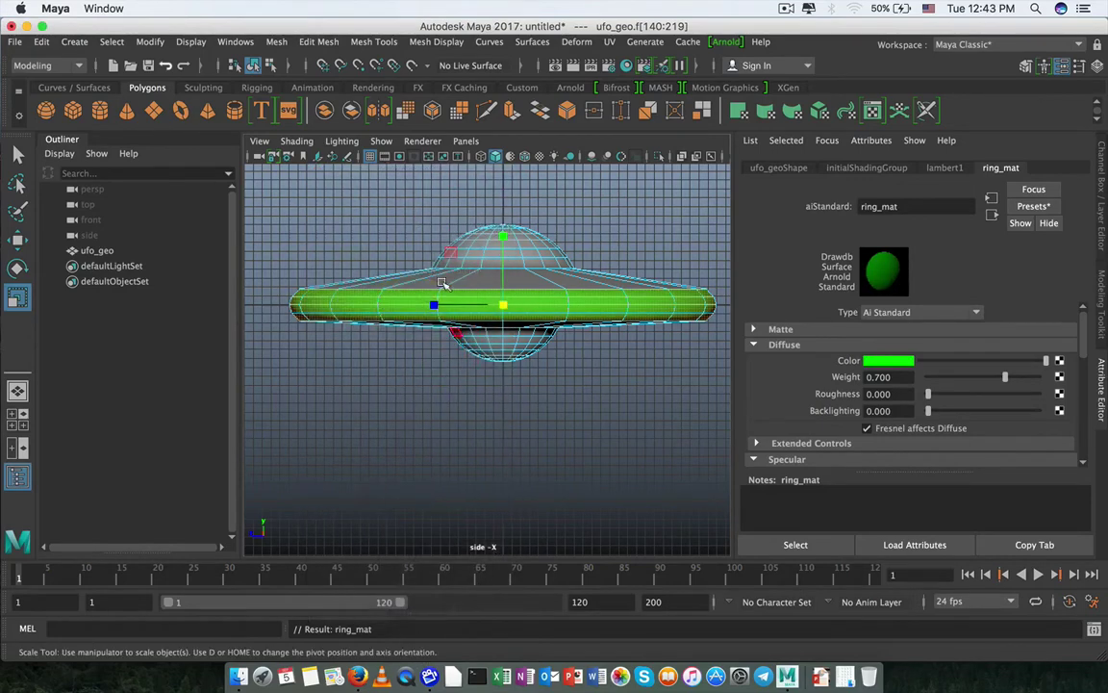
- Assign a new Arnold aiStandard material with the Ai_Chrome preset to the left half of the upper dome's cap, as seen from the side
mouse_move(394, 210)
mouse_down()
mouse_move(593, 255)
mouse_move(491, 258)
mouse_move(489, 246)
mouse_up()
right_drag(490, 236, 498, 632)
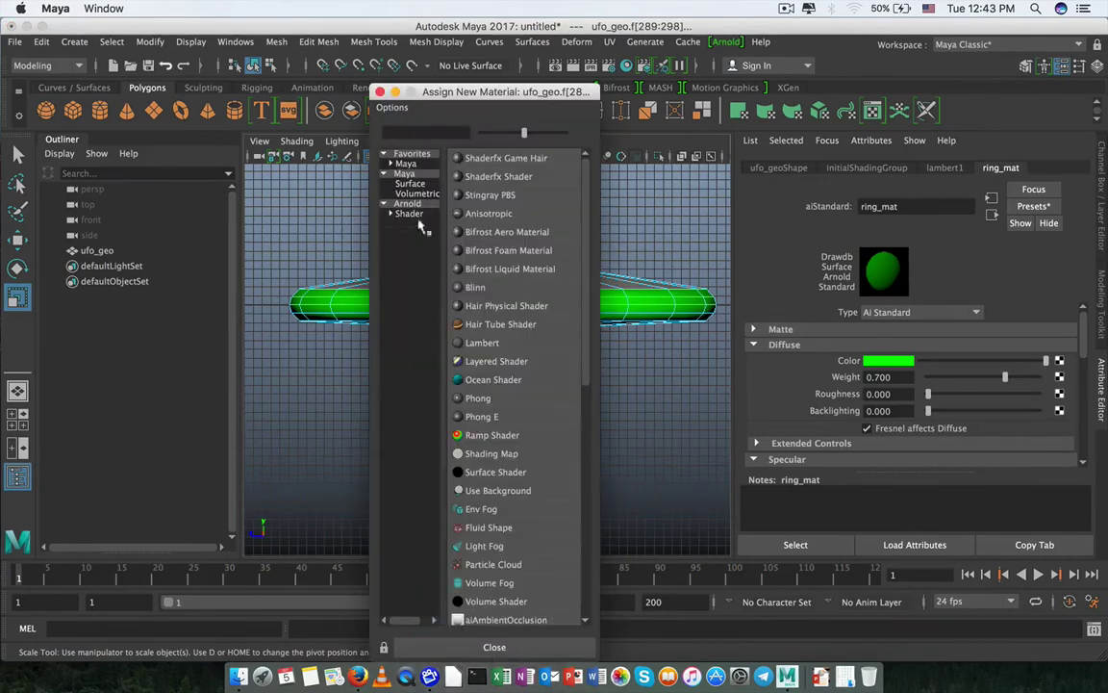
click(408, 204)
click(489, 288)
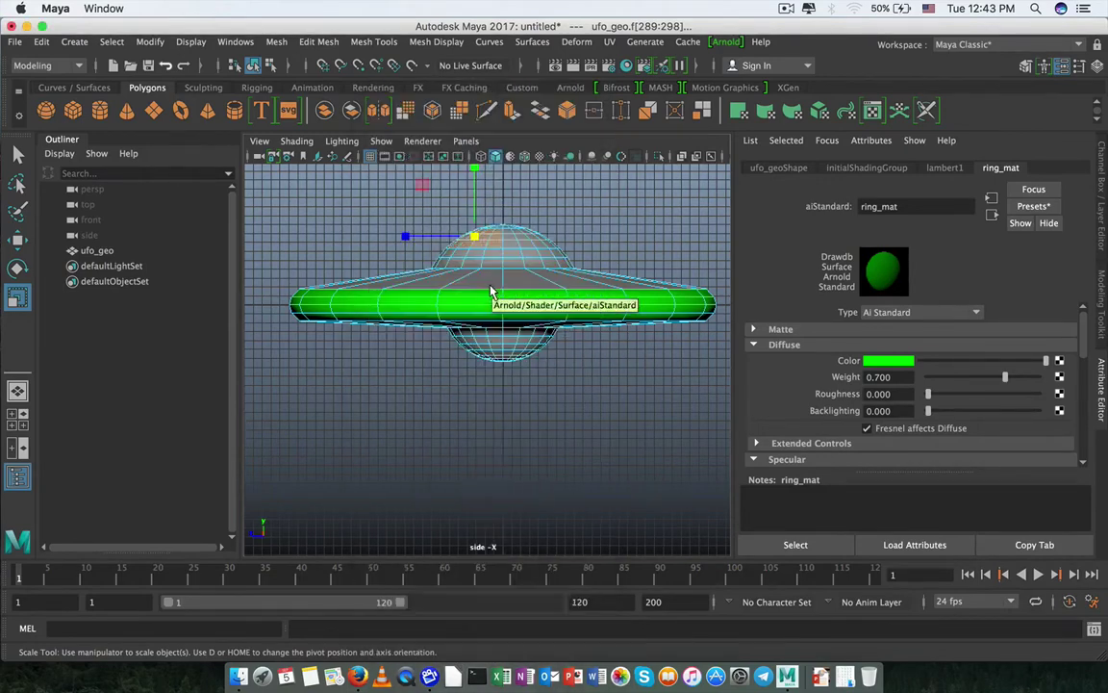
click(1035, 208)
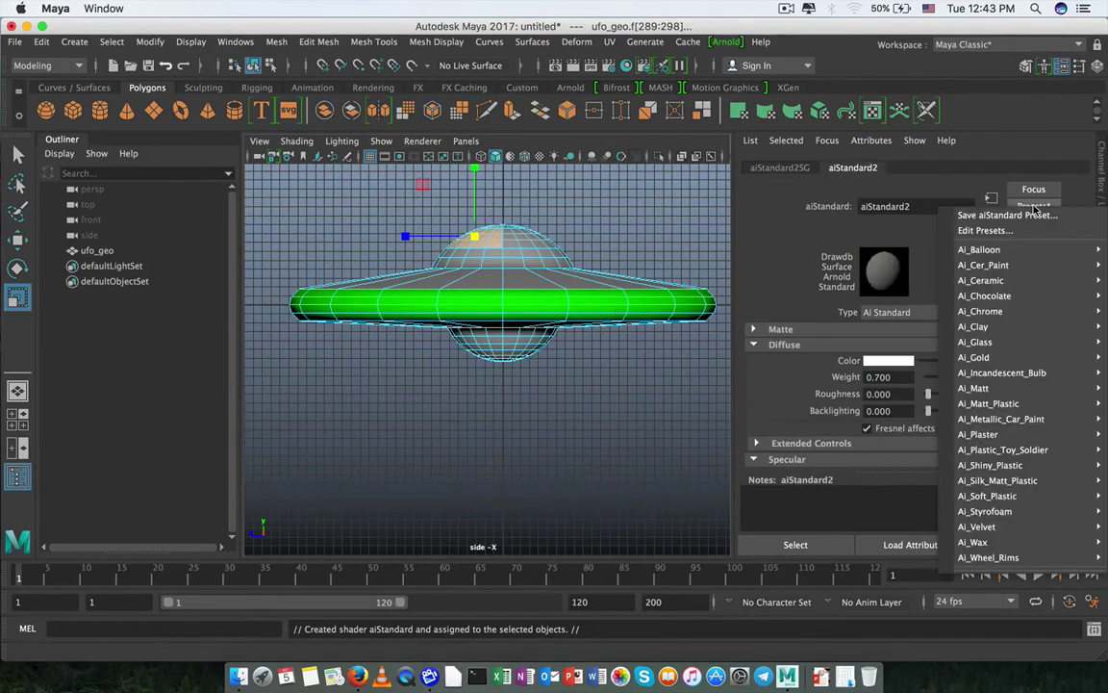
mouse_move(981, 310)
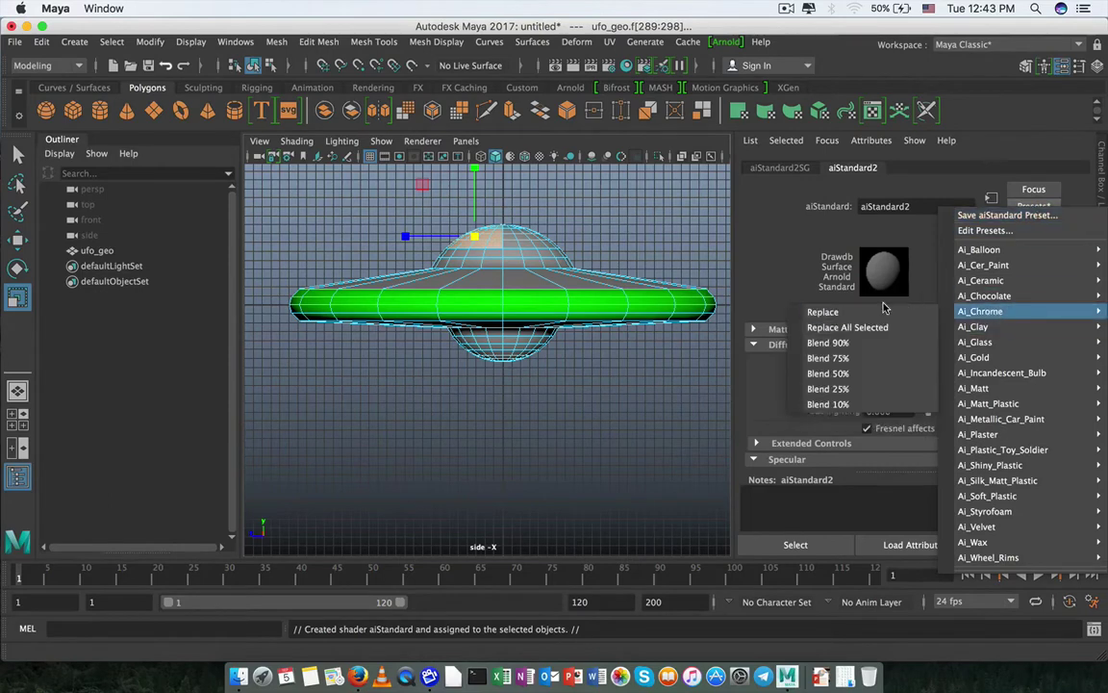
click(827, 309)
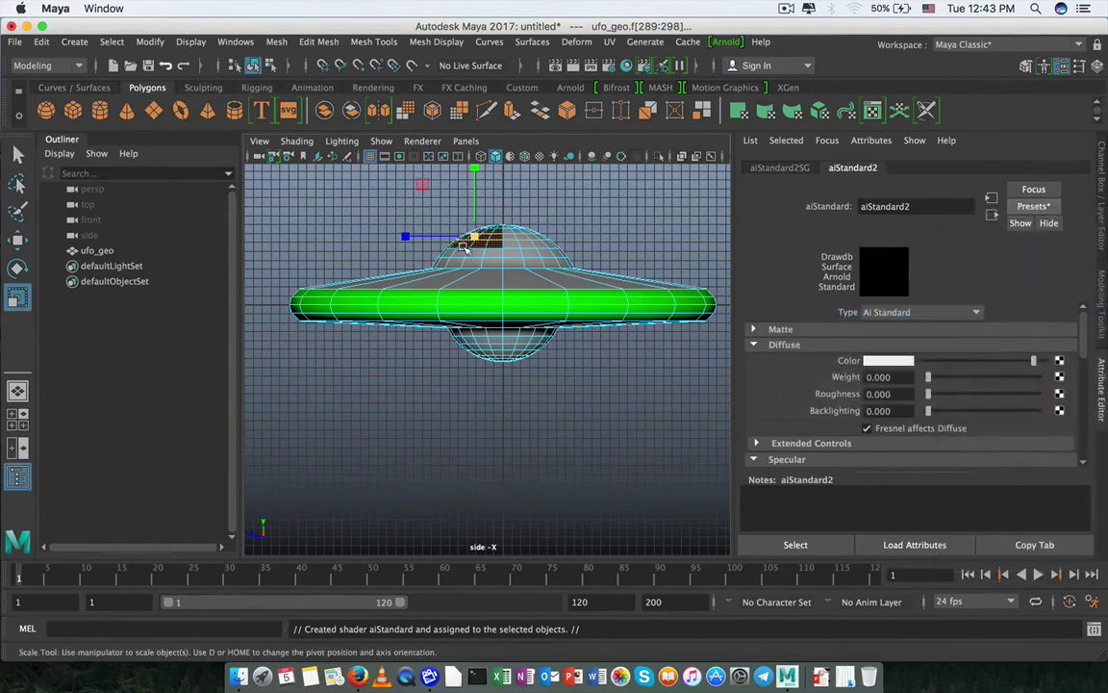
- Select the faces on the right half of the upper dome's cap and assign them a new Arnold aiStandard material
drag(511, 224, 521, 228)
click(531, 238)
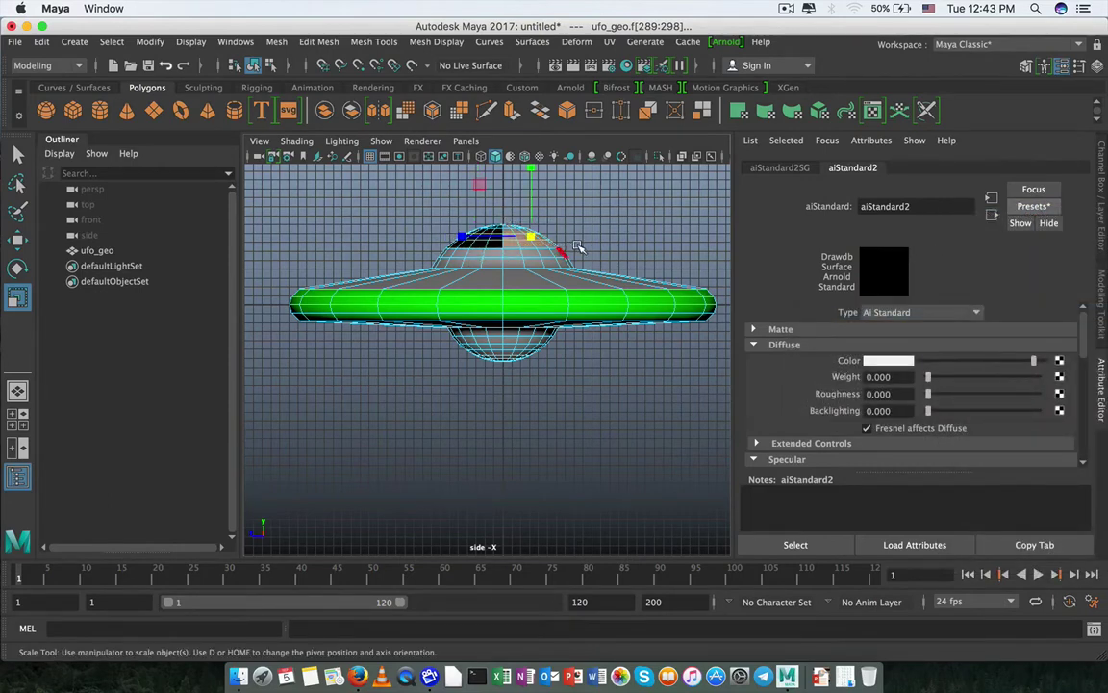
right_click(529, 234)
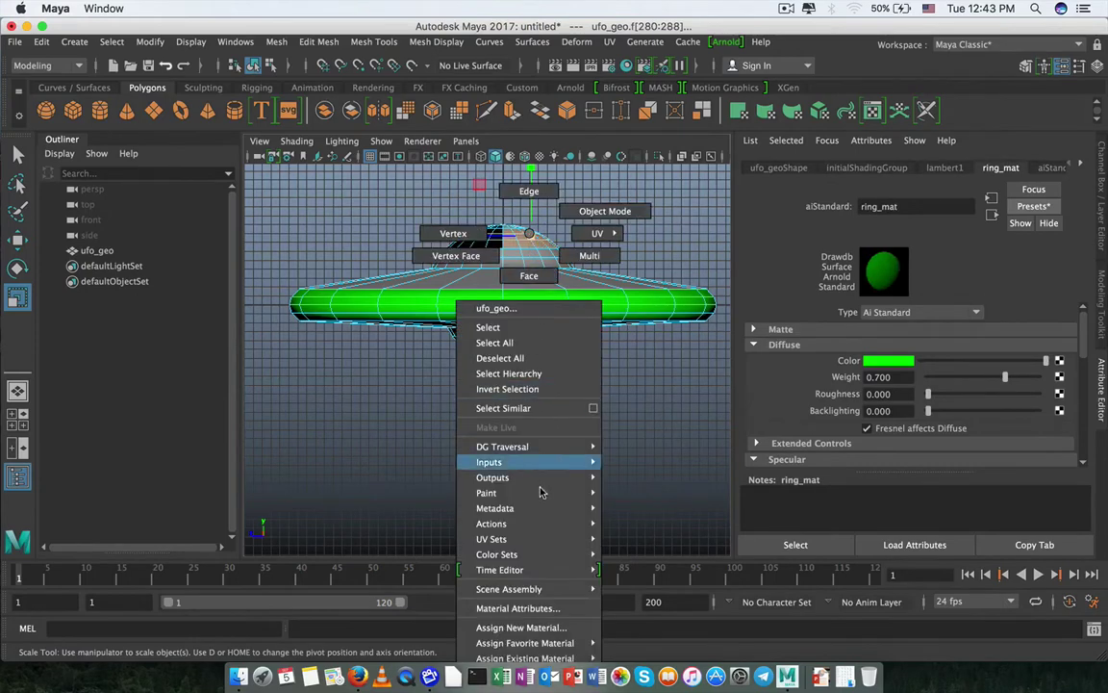
click(520, 628)
click(407, 203)
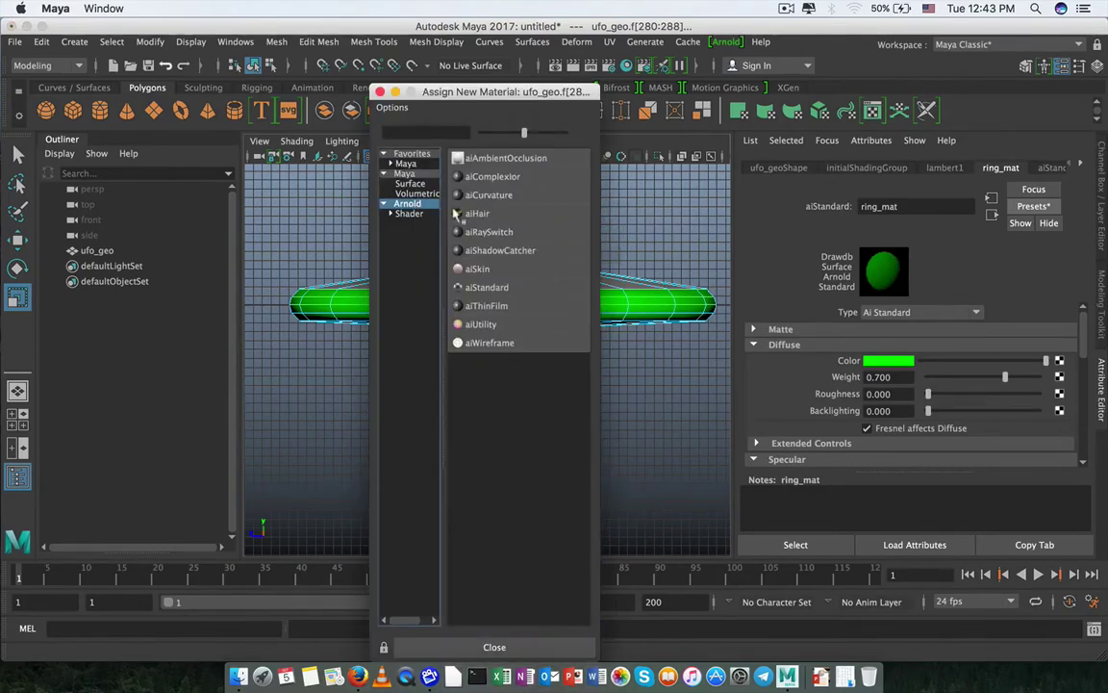
click(487, 287)
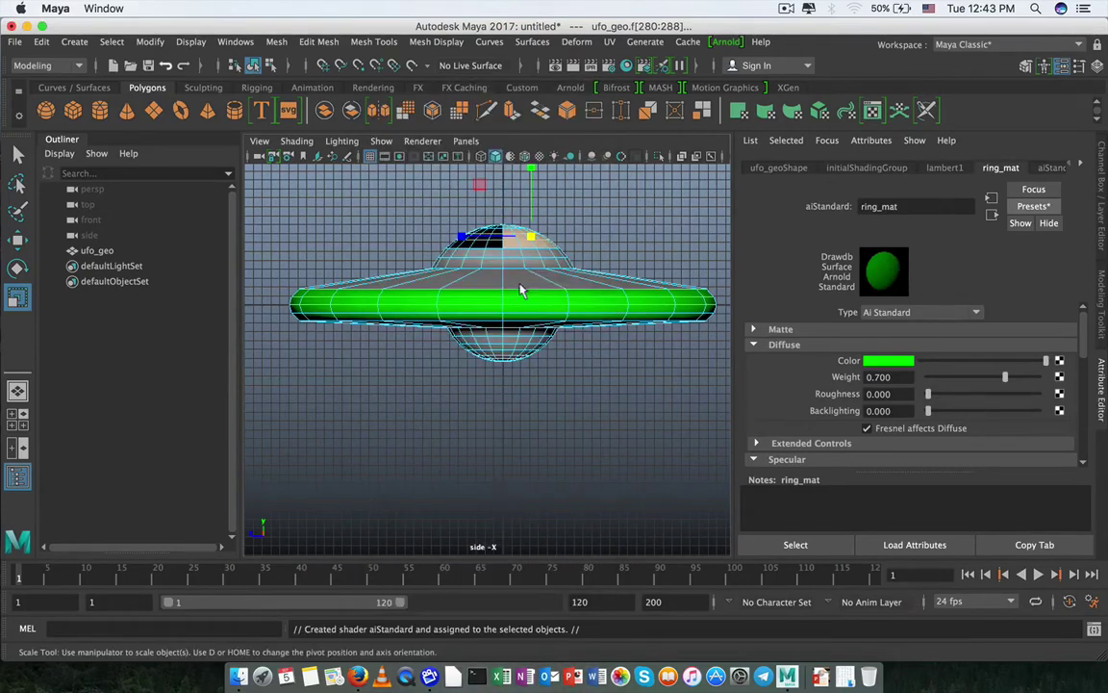
- Replace the new material's settings with the Ai_Gold preset and rename the material gold_mat
click(1029, 208)
mouse_move(1013, 359)
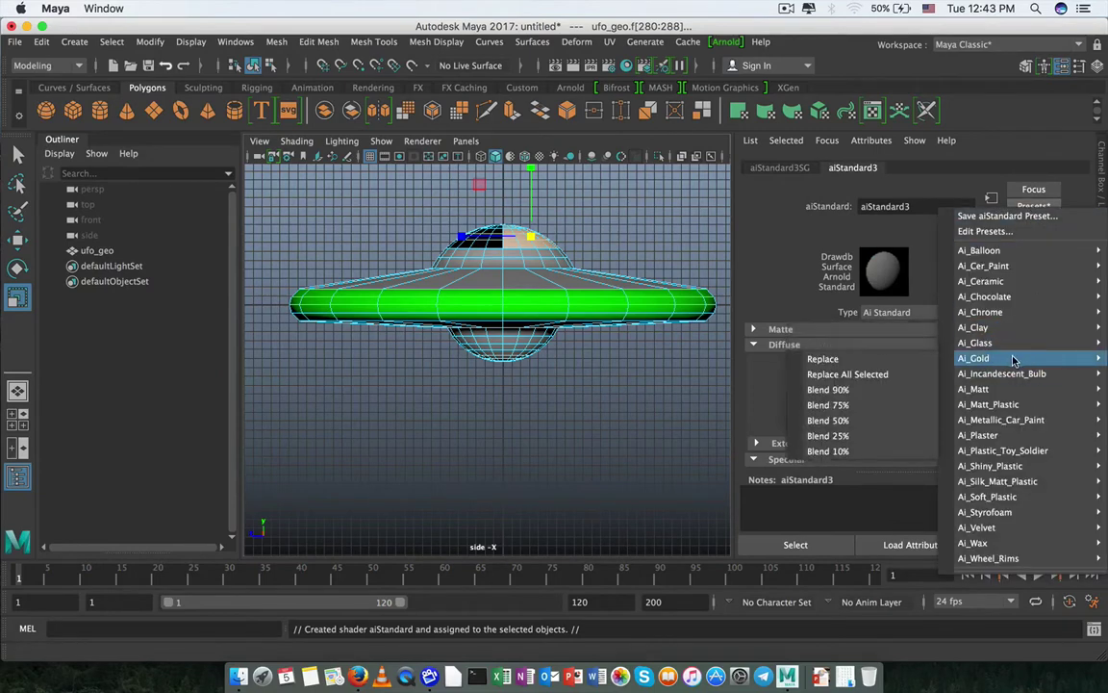
click(823, 359)
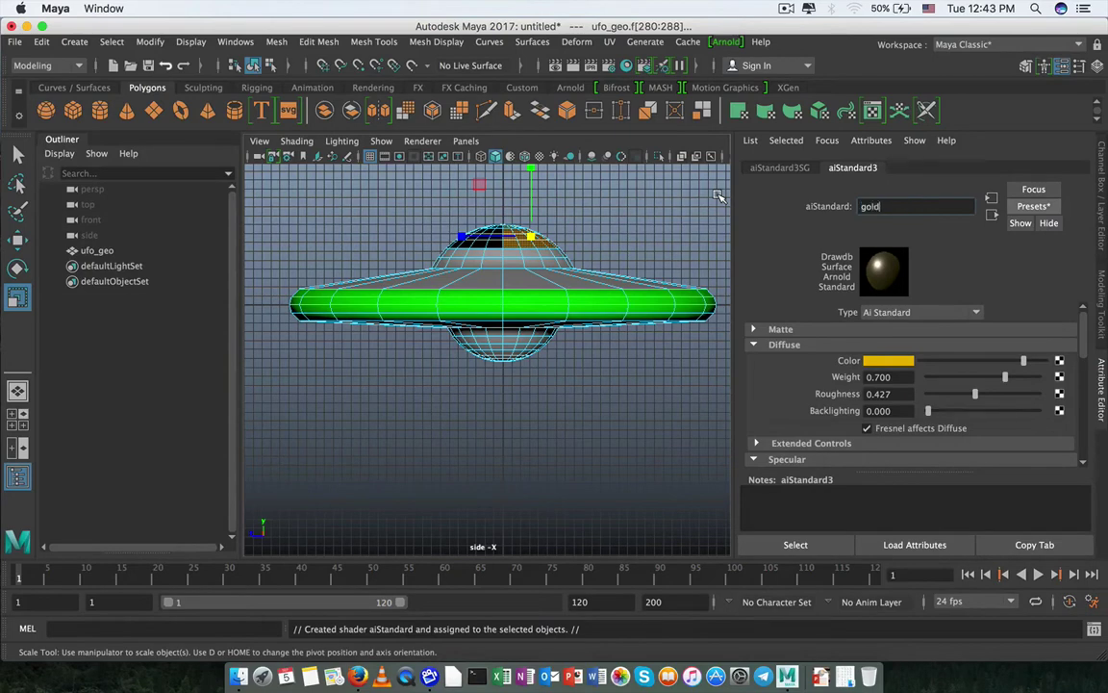
key(Return)
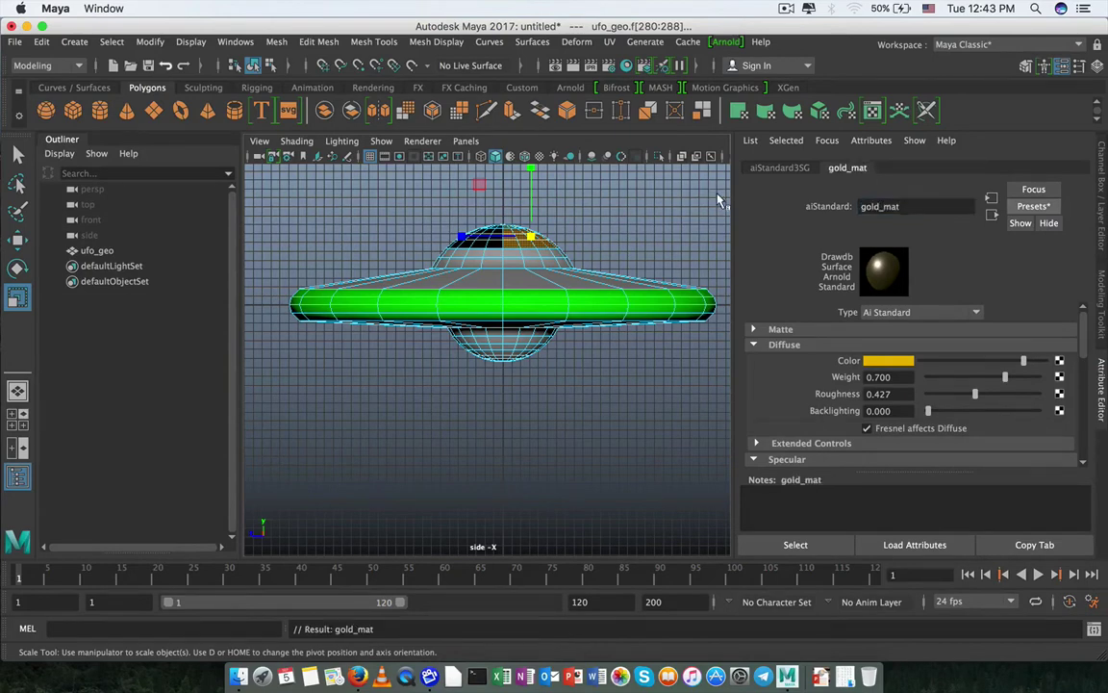
- Return ufo_geo to object mode and rename its chrome material chrome_mat
right_drag(480, 234, 556, 157)
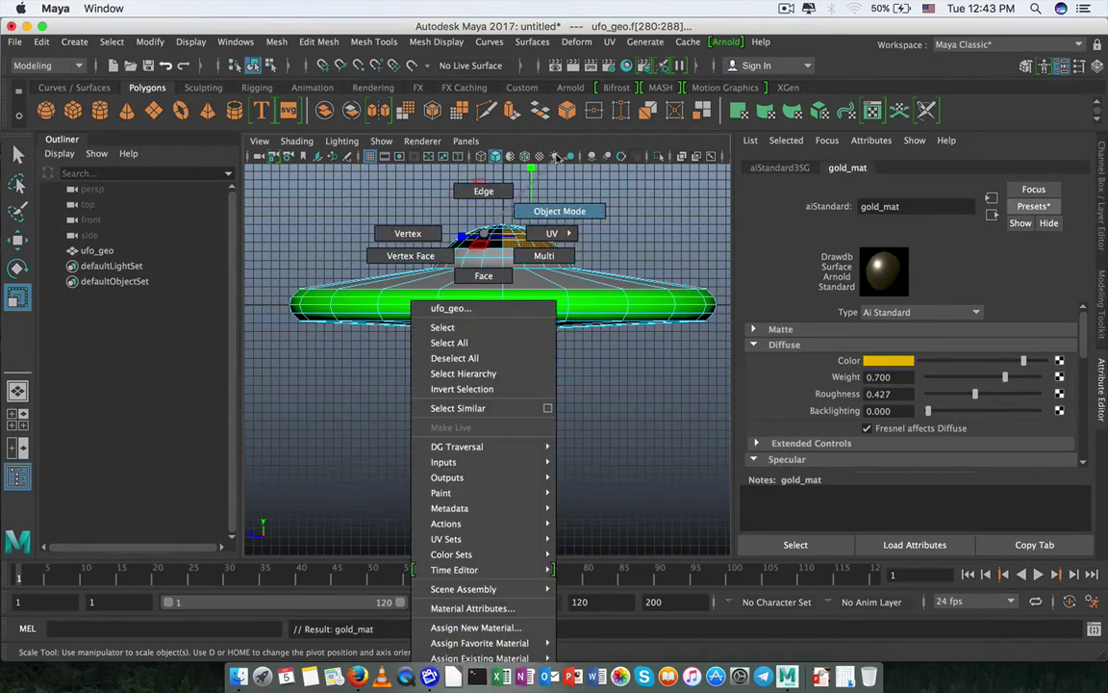
click(550, 214)
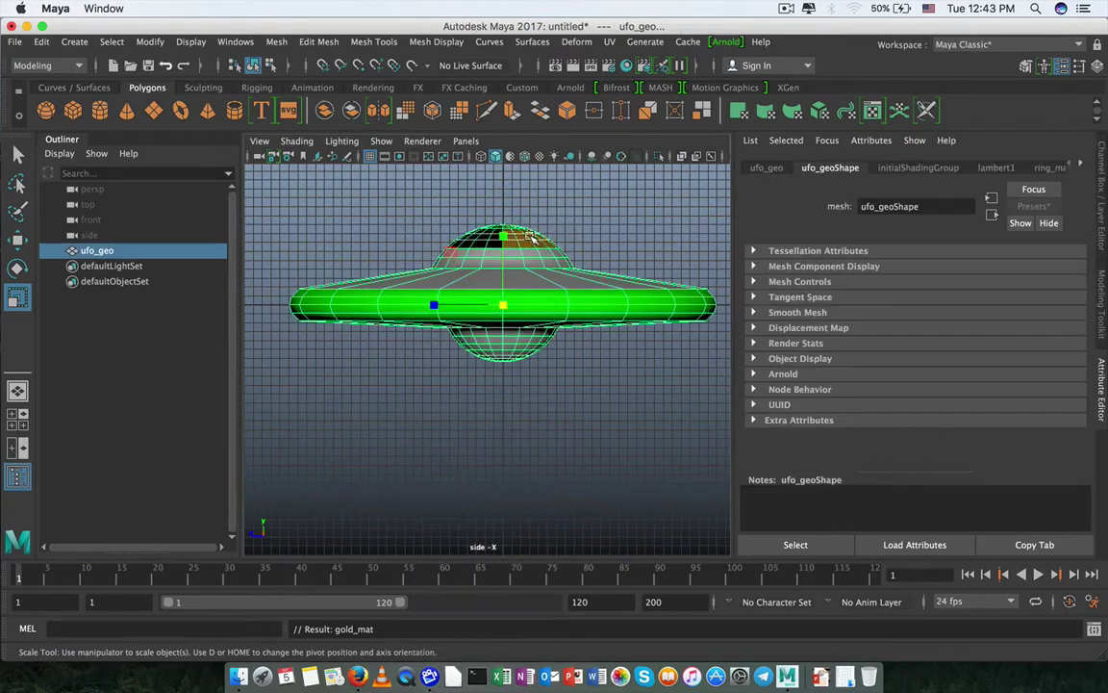
click(1082, 166)
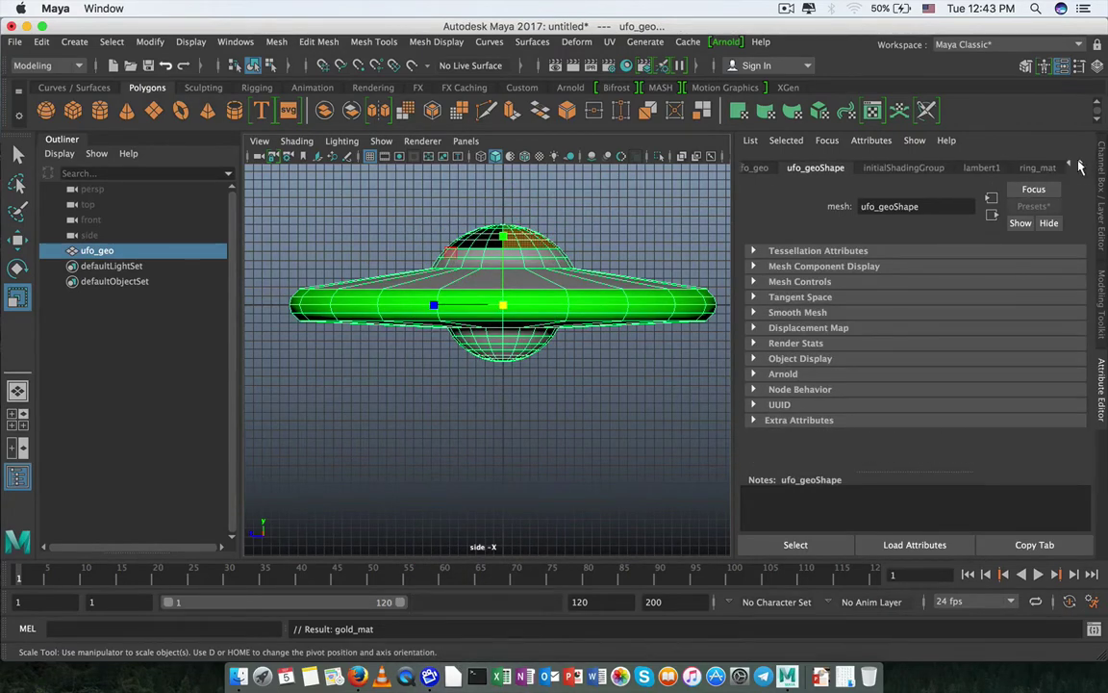
click(1078, 167)
click(1029, 167)
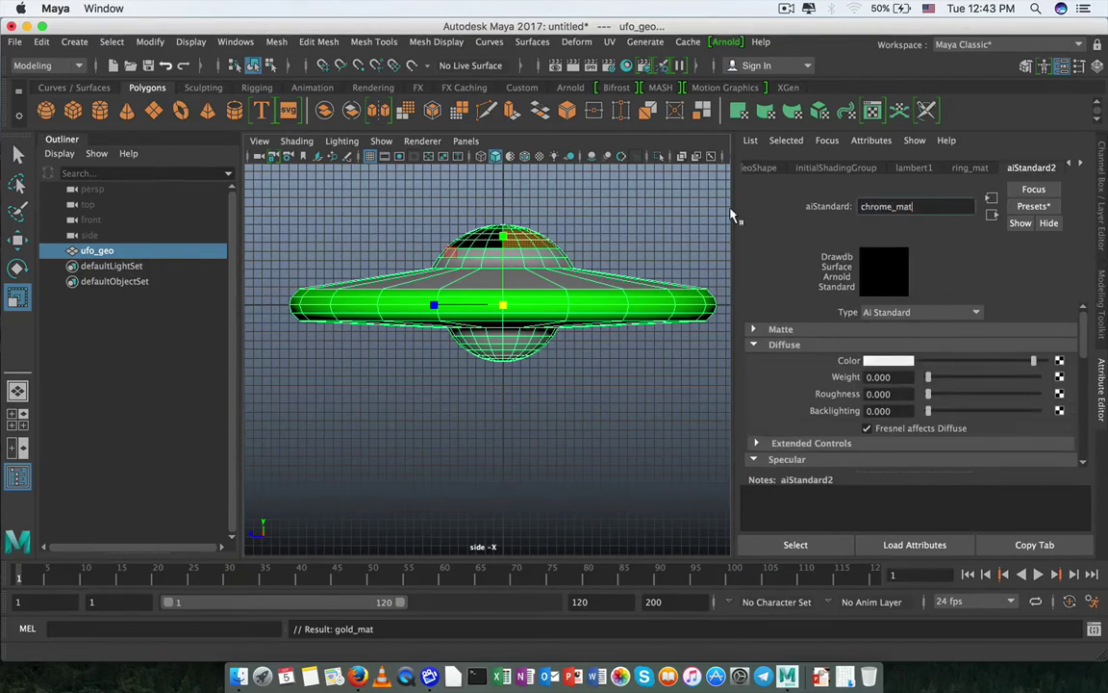
key(Return)
click(581, 367)
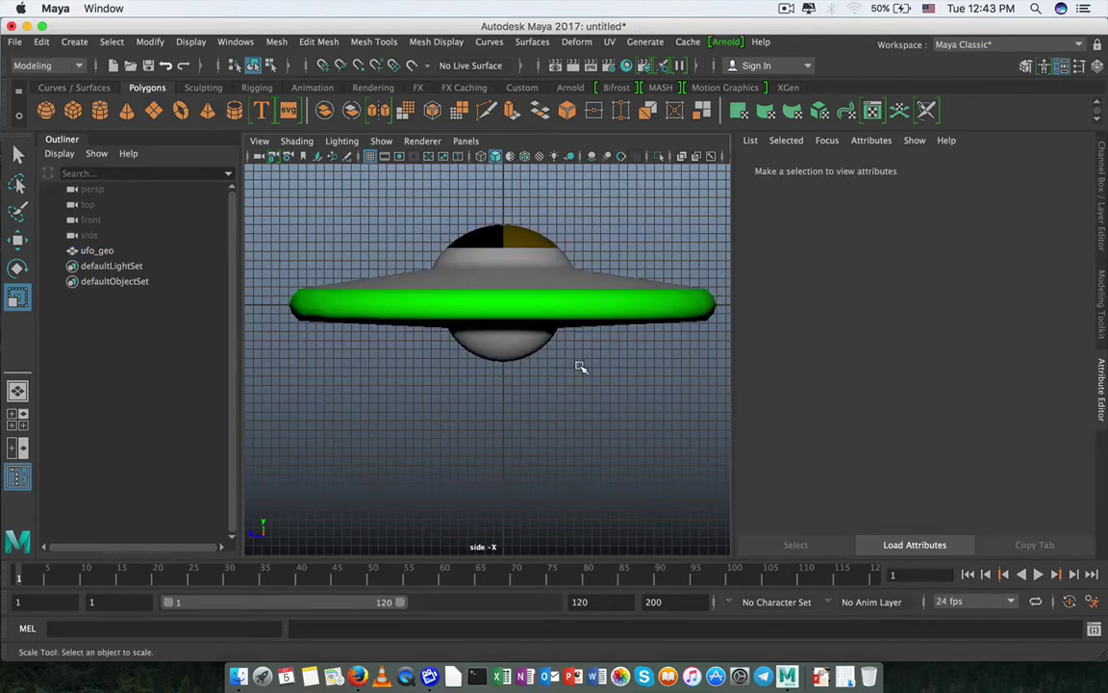
- Select the faces of the upper dome's band below the chrome and gold cap and assign them a new Arnold aiStandard material
right_click(472, 256)
click(422, 255)
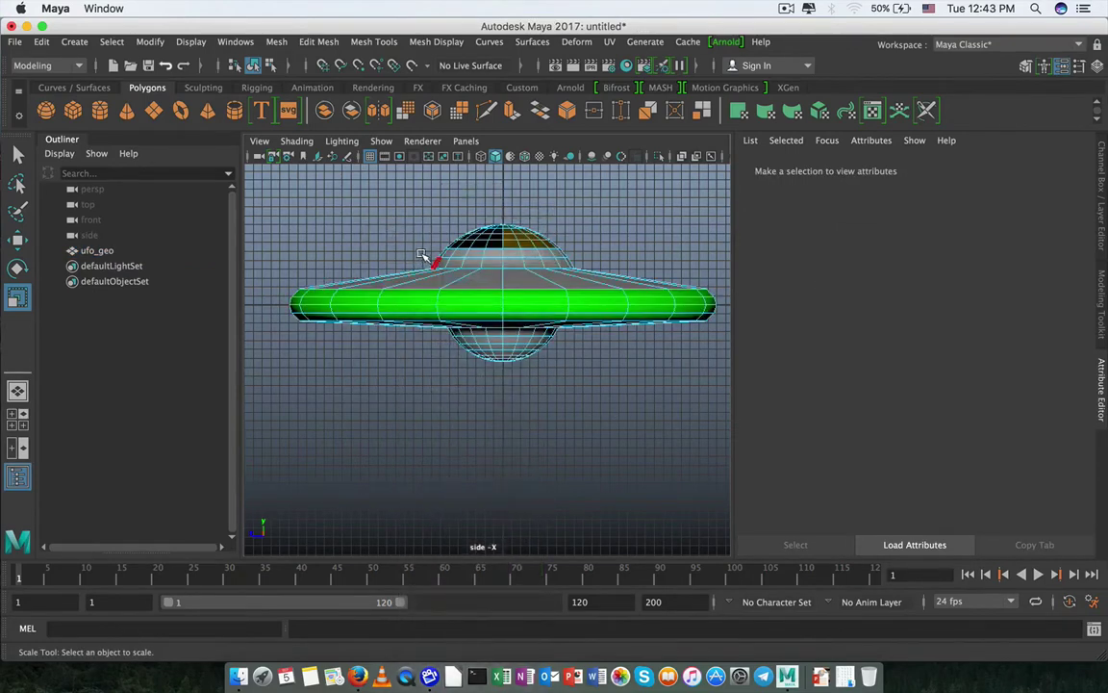
drag(581, 260, 581, 260)
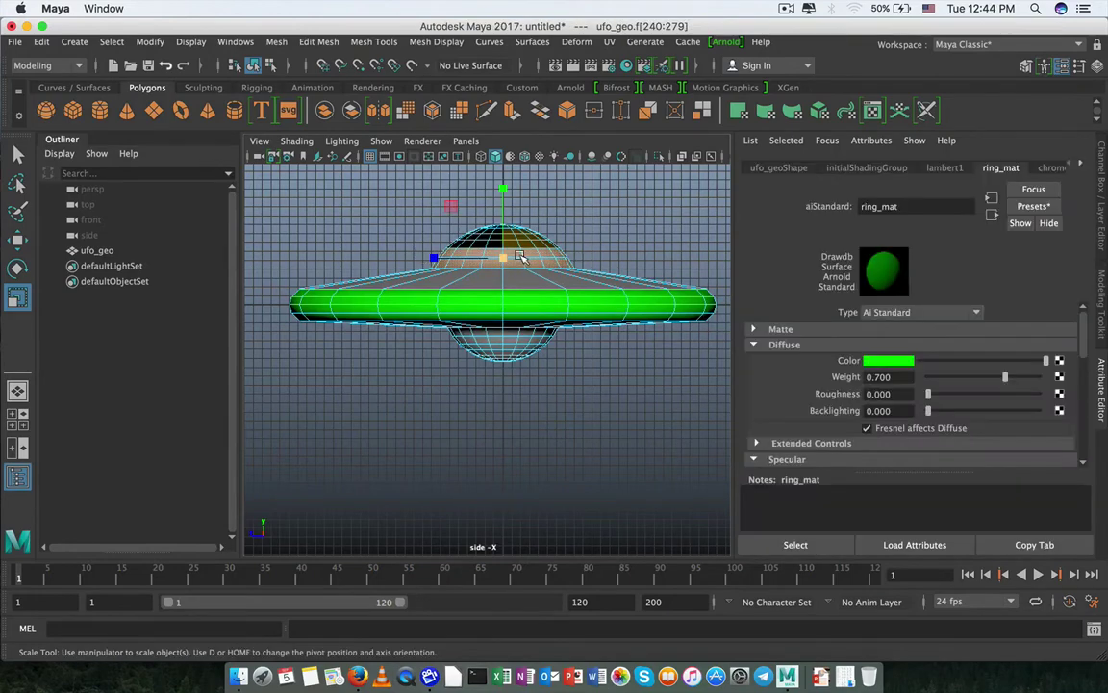
right_click(502, 258)
click(519, 627)
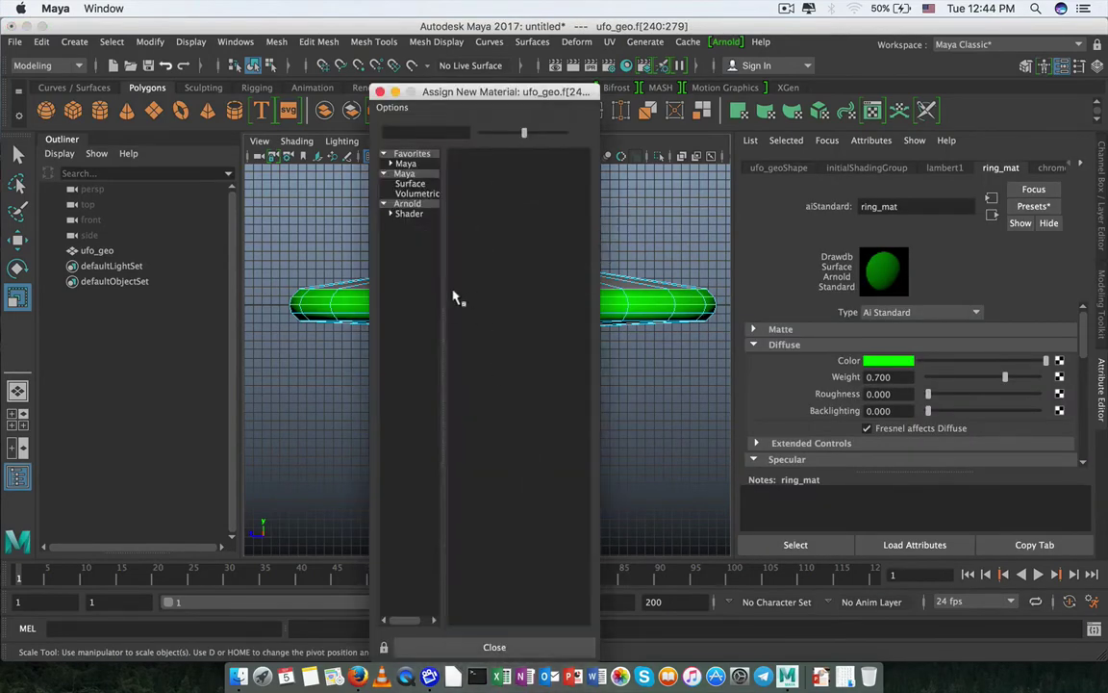
click(406, 203)
click(502, 287)
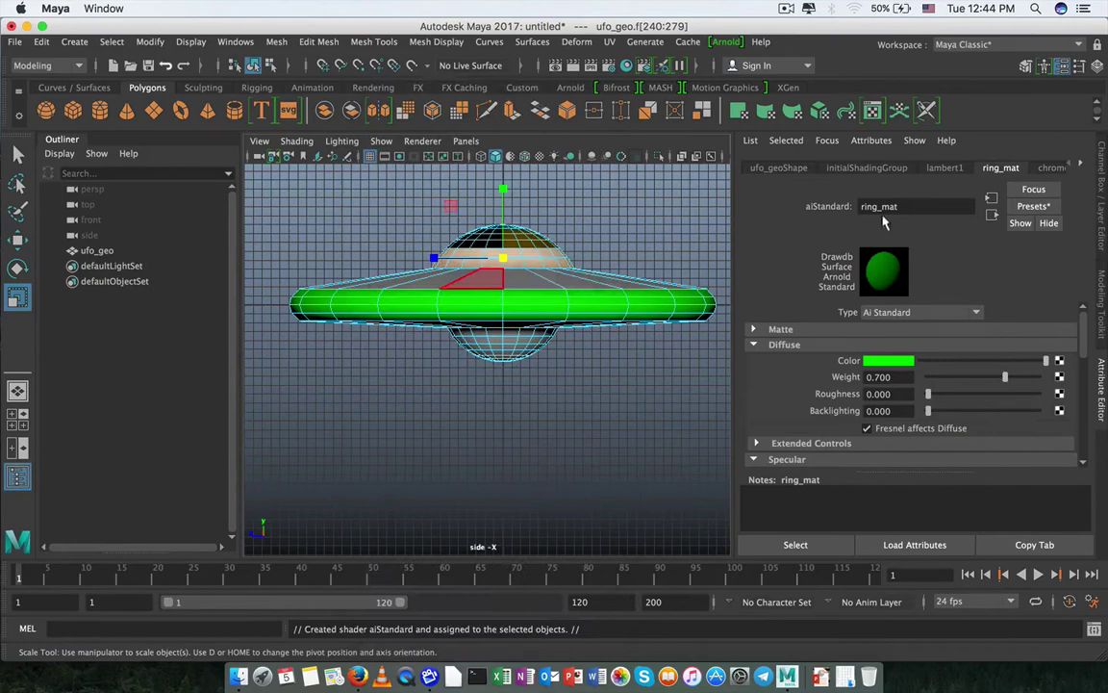
- Replace the band material's settings with the Ai_Metallic_Car_Paint preset and rename the material carPaint_mat
click(1038, 207)
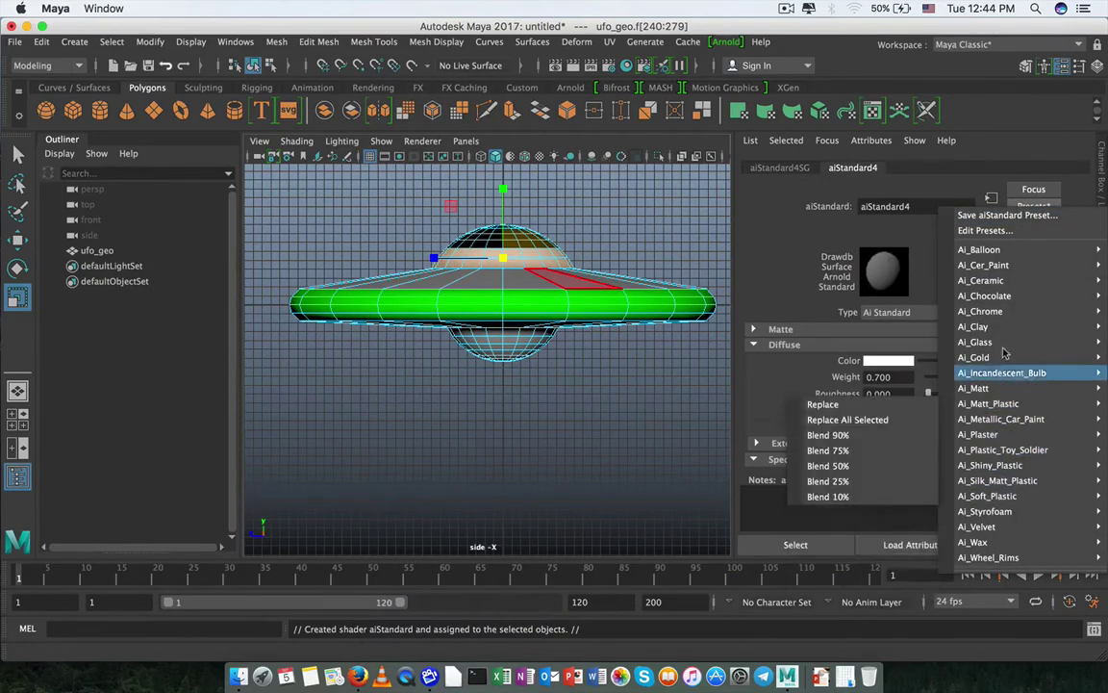
mouse_move(1012, 438)
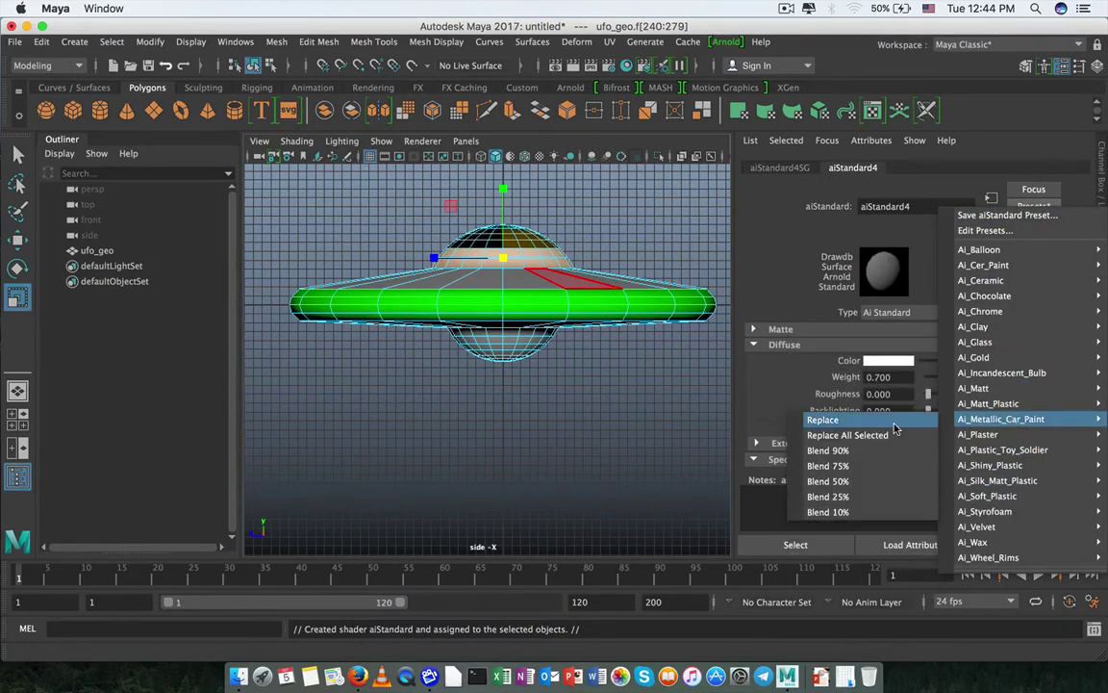
click(822, 420)
drag(923, 208, 751, 211)
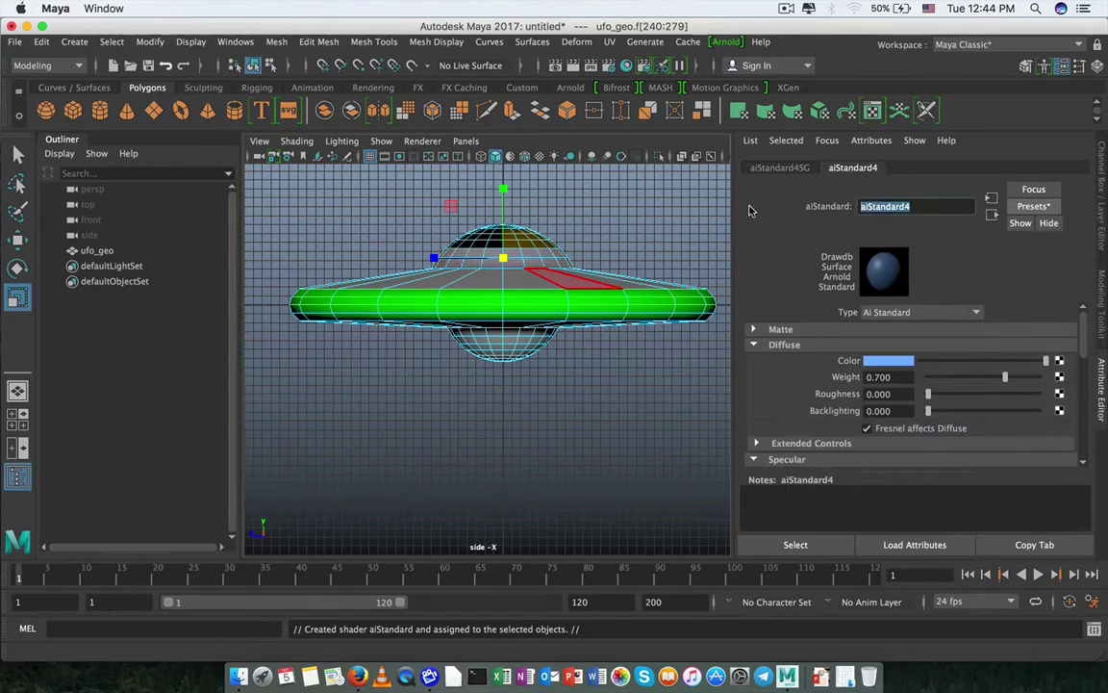
text(carPaint_mat)
key(Return)
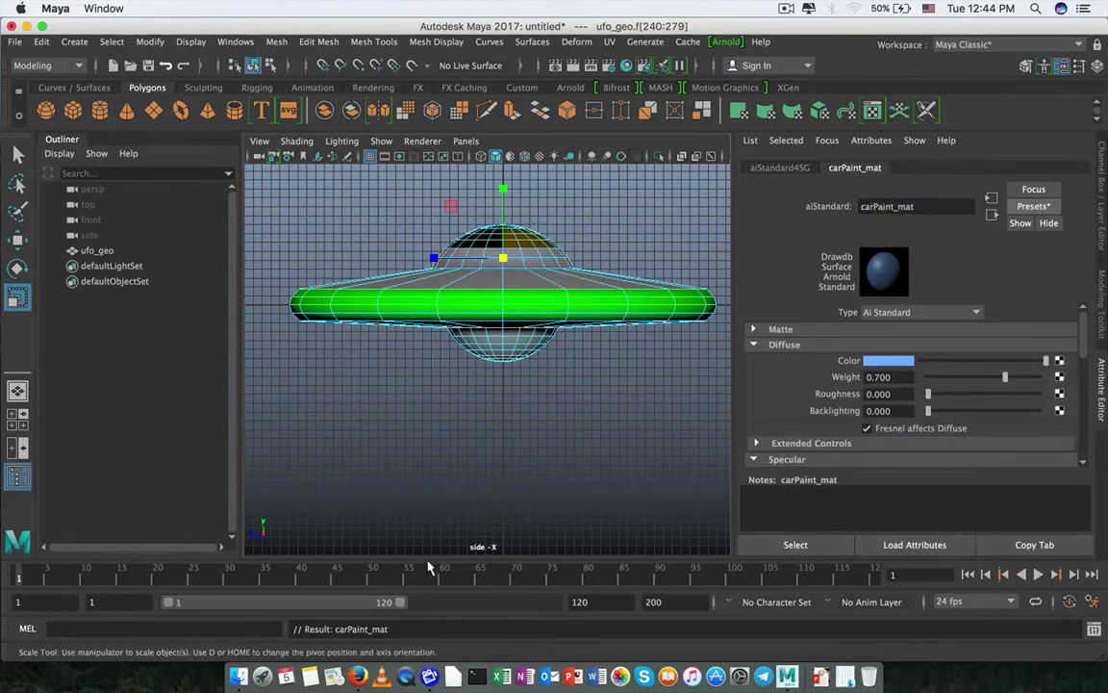
- Go to the perspective view, return ufo_geo to object mode, and examine the materials on the dome and ring
click(440, 390)
key(space)
drag(501, 289, 515, 204)
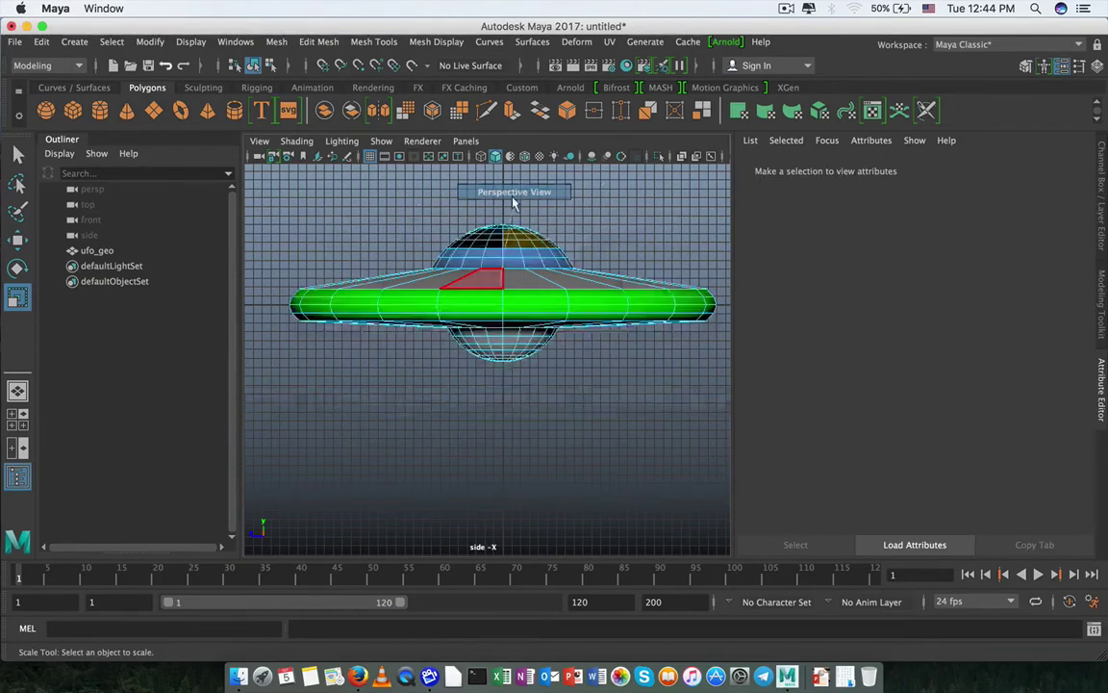
alt+drag(479, 306, 463, 360)
alt+middle_drag(463, 348, 484, 292)
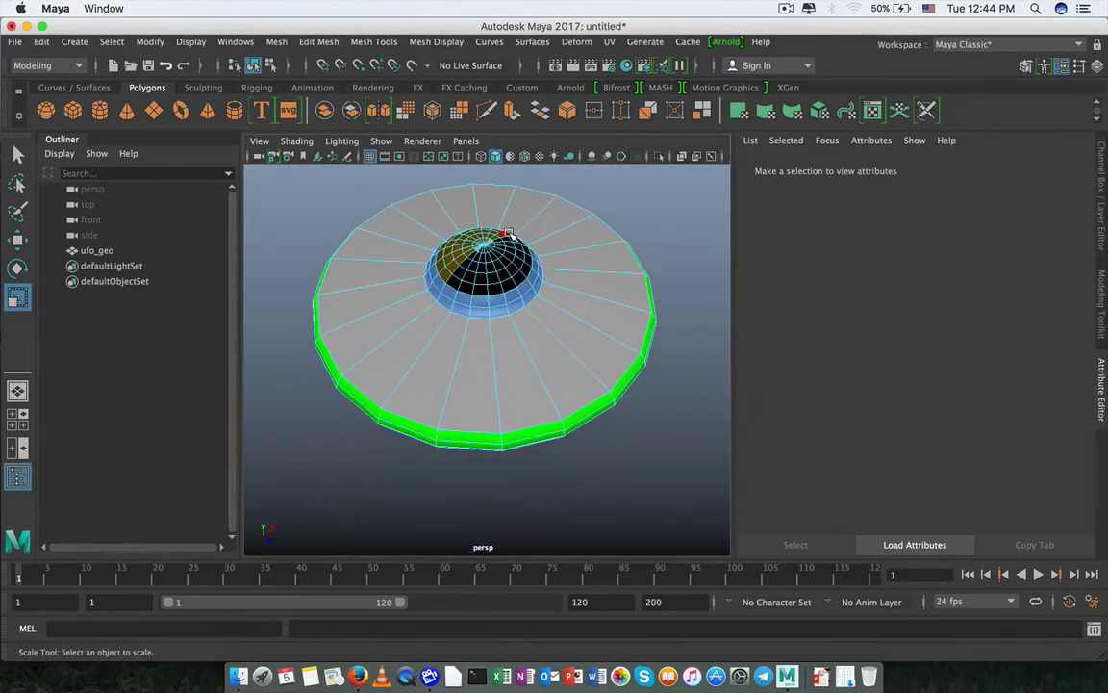
right_drag(510, 234, 578, 200)
alt+drag(585, 285, 588, 288)
click(492, 279)
alt+drag(480, 284, 464, 388)
click(606, 457)
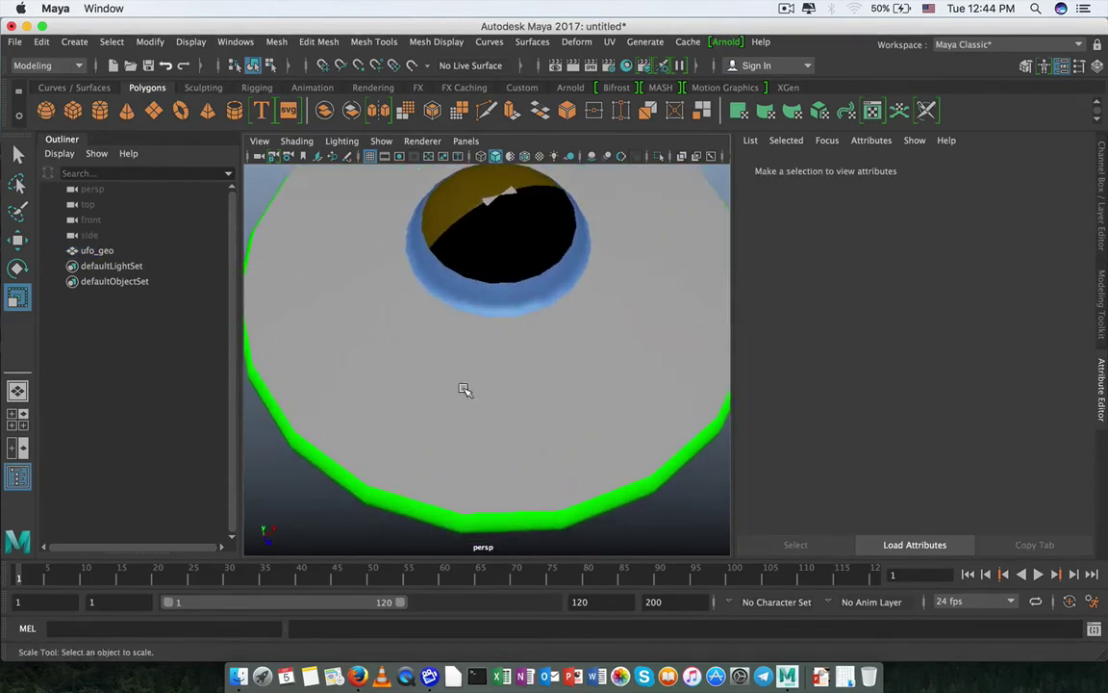
- Switch ufo_geo to face selection and select one wedge-shaped face on the saucer's sloping top with the Select tool
click(465, 233)
right_drag(465, 233, 469, 277)
alt+right_drag(468, 289, 402, 423)
click(464, 391)
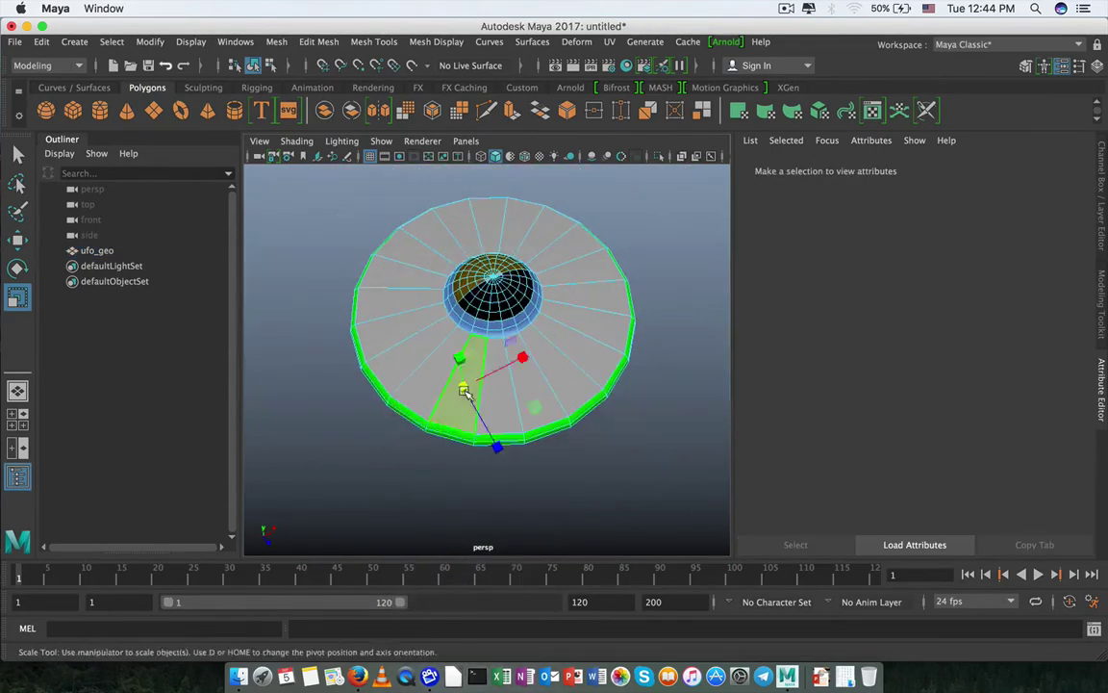
key(q)
shift+click(528, 389)
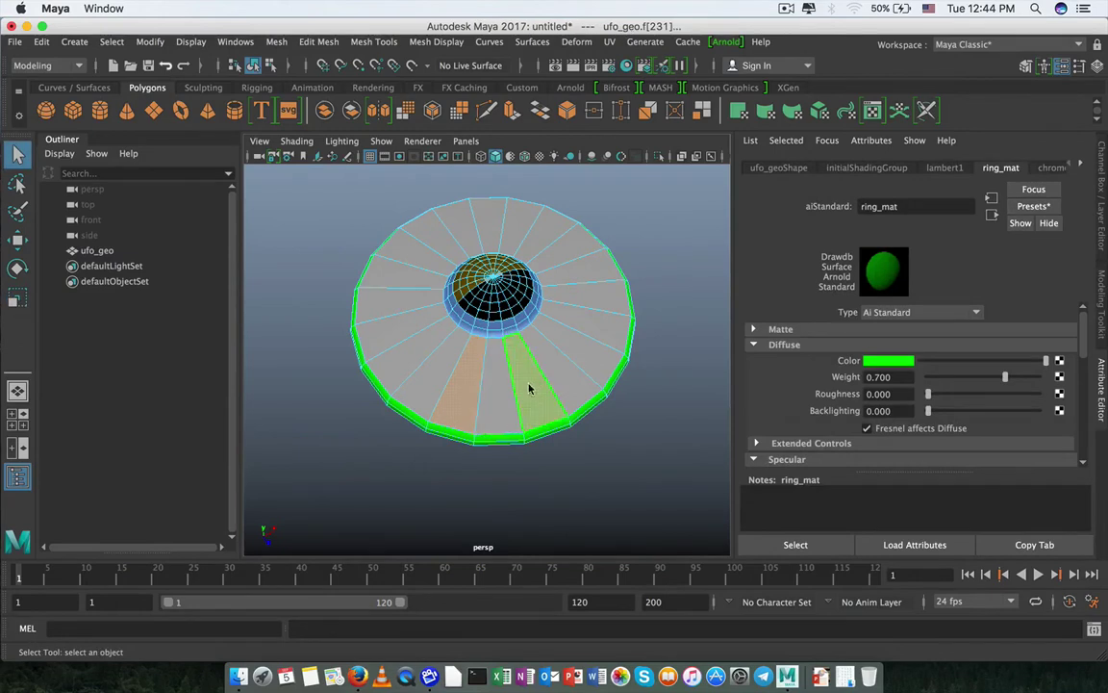
shift+click(563, 372)
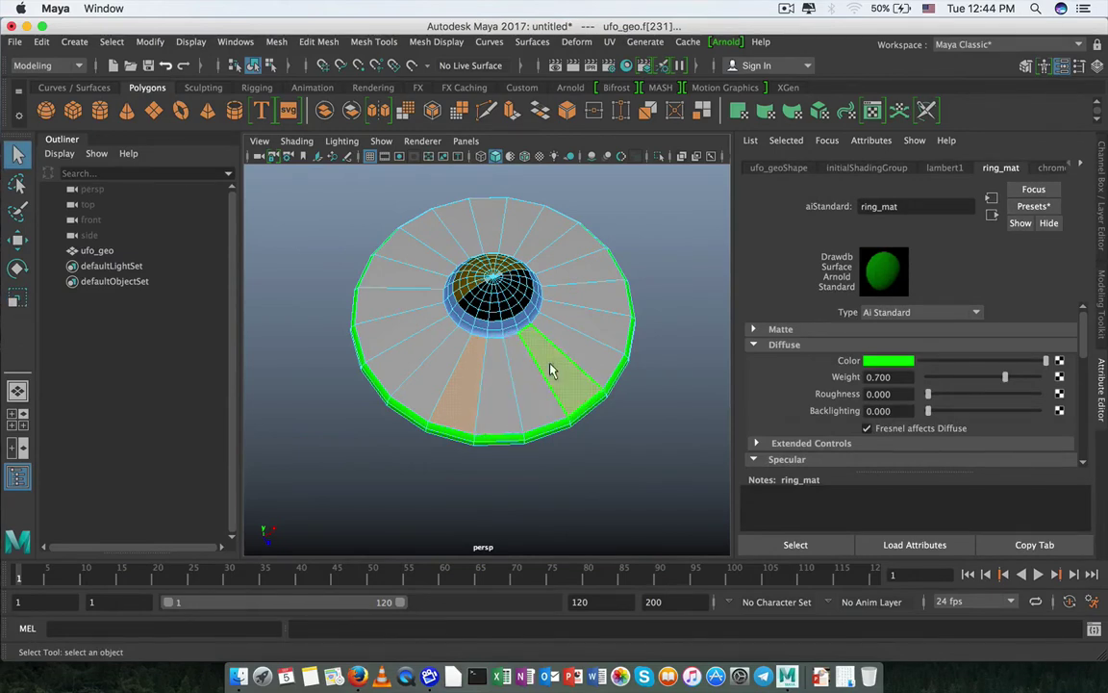
shift+click(581, 292)
shift+click(549, 231)
shift+click(466, 230)
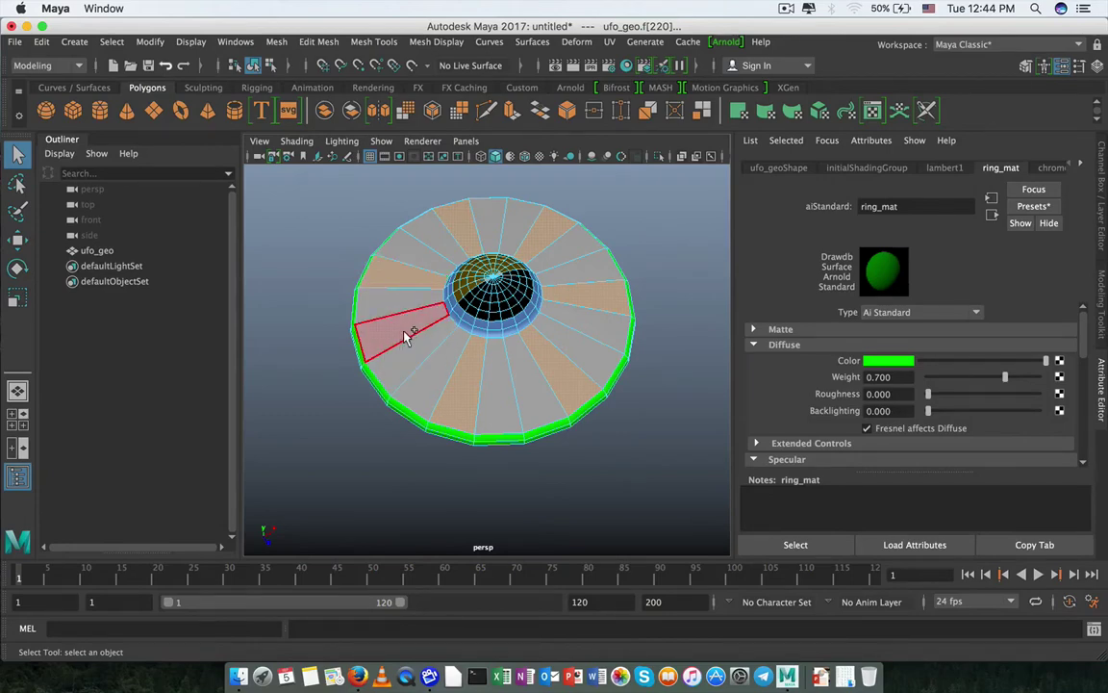
key(z)
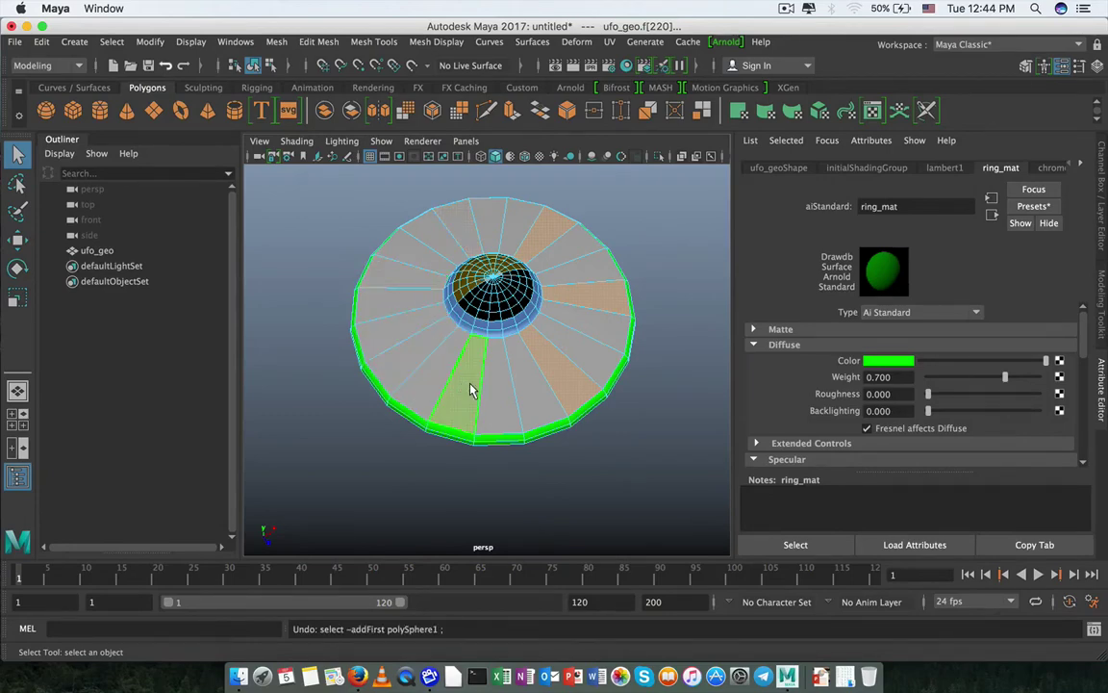
key(z)
key(z)
- Add five more wedge-shaped faces around the saucer's sloping top to the selection and assign them all a new Arnold aiStandard material
shift+click(542, 385)
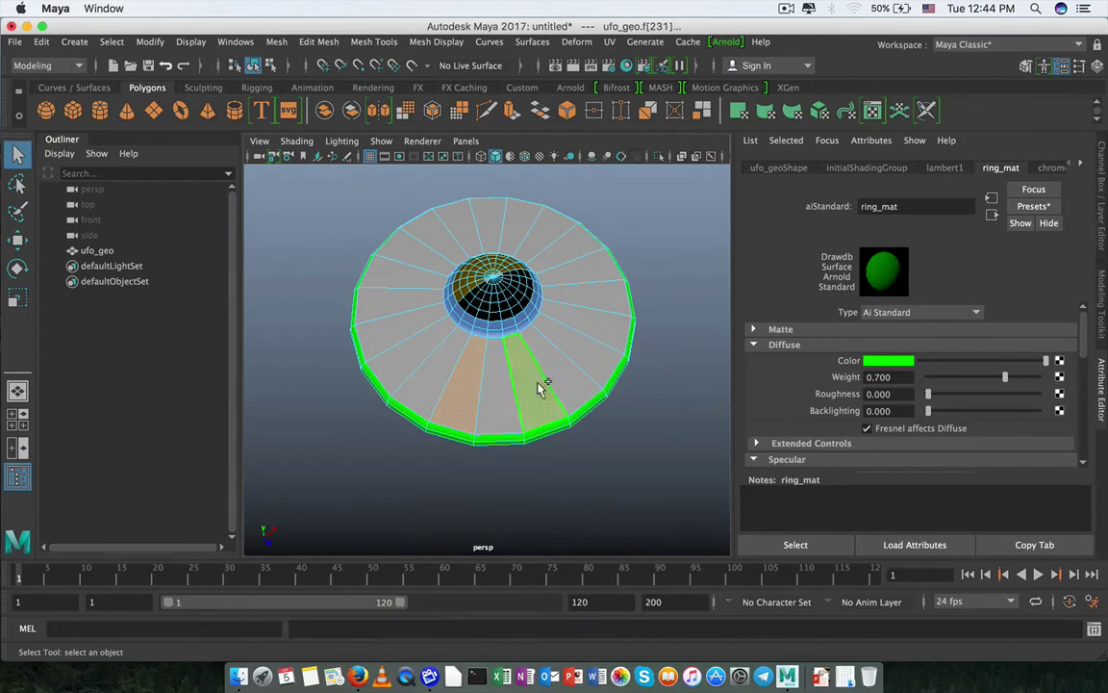
shift+click(581, 347)
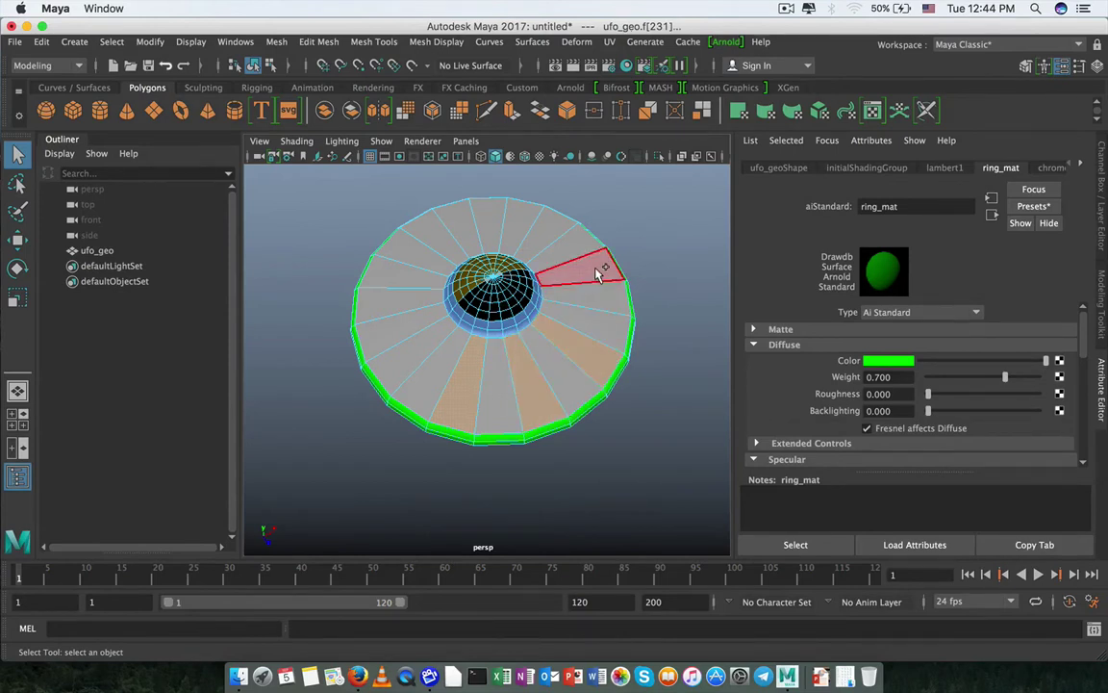
shift+click(410, 260)
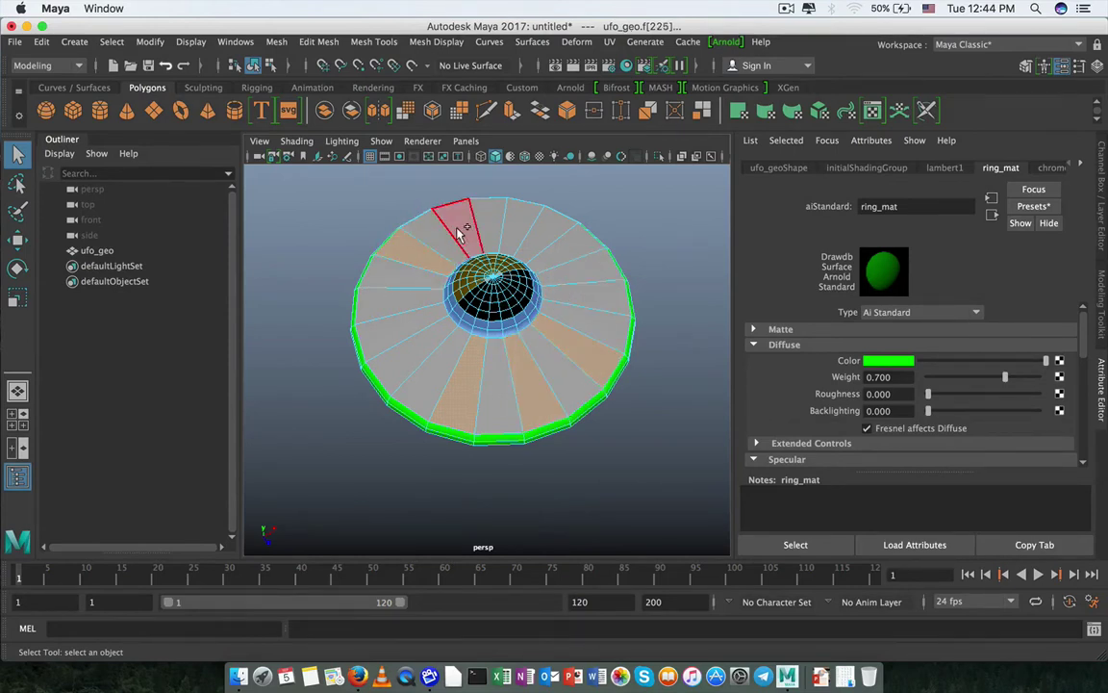
shift+click(440, 220)
shift+click(519, 226)
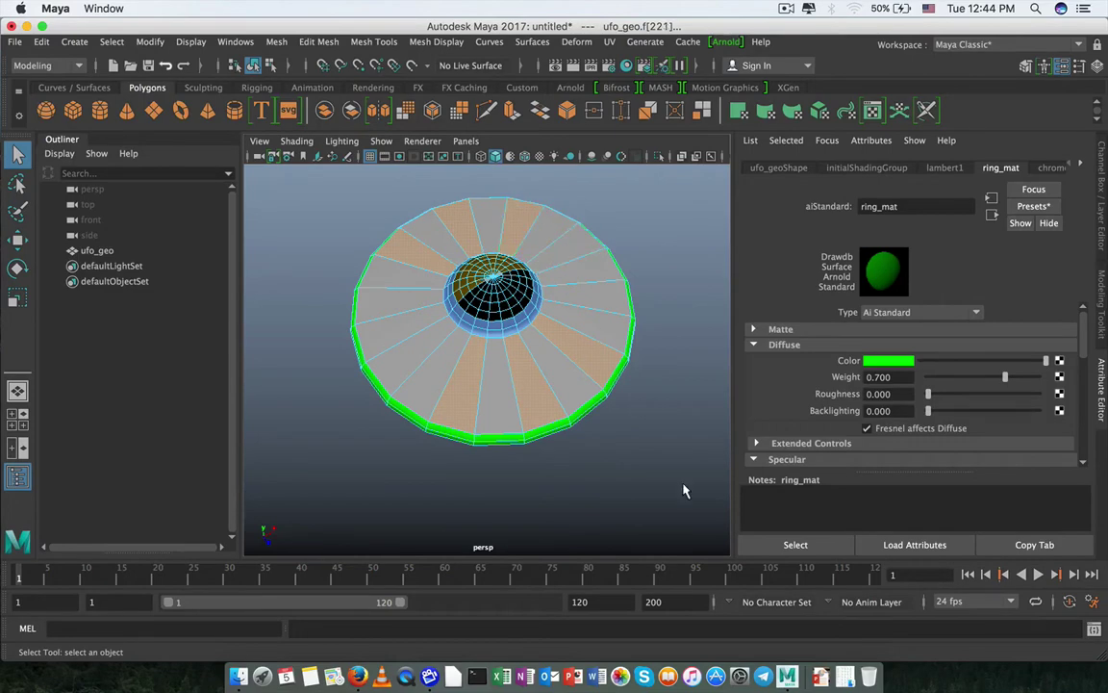
right_drag(520, 354, 545, 510)
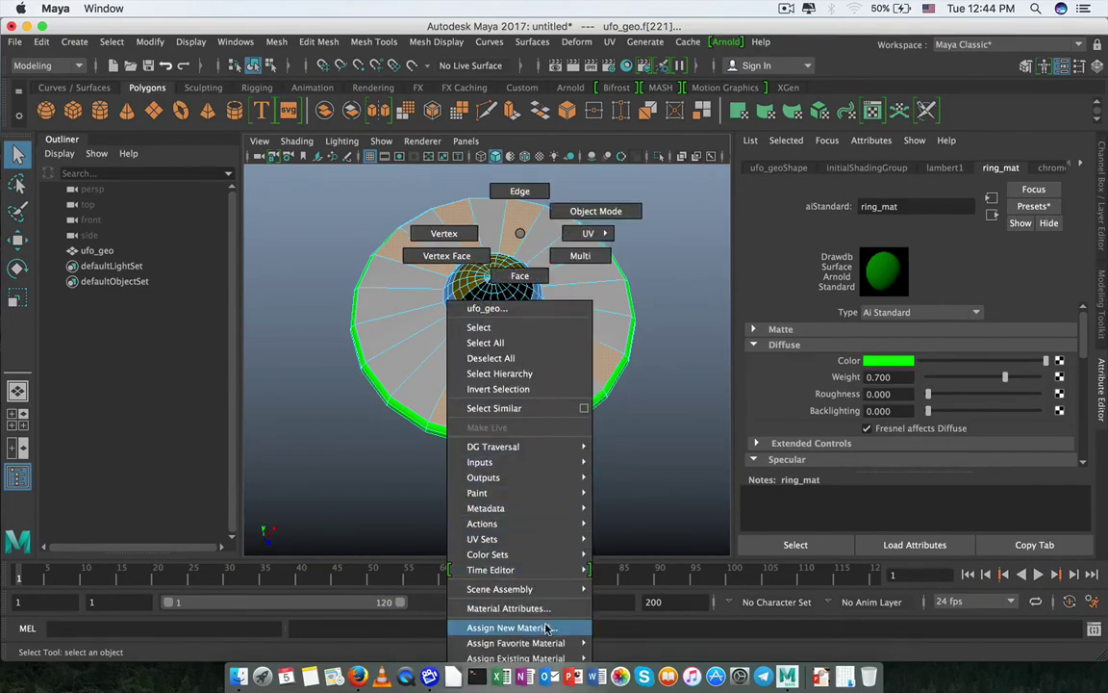
right_drag(546, 629, 547, 629)
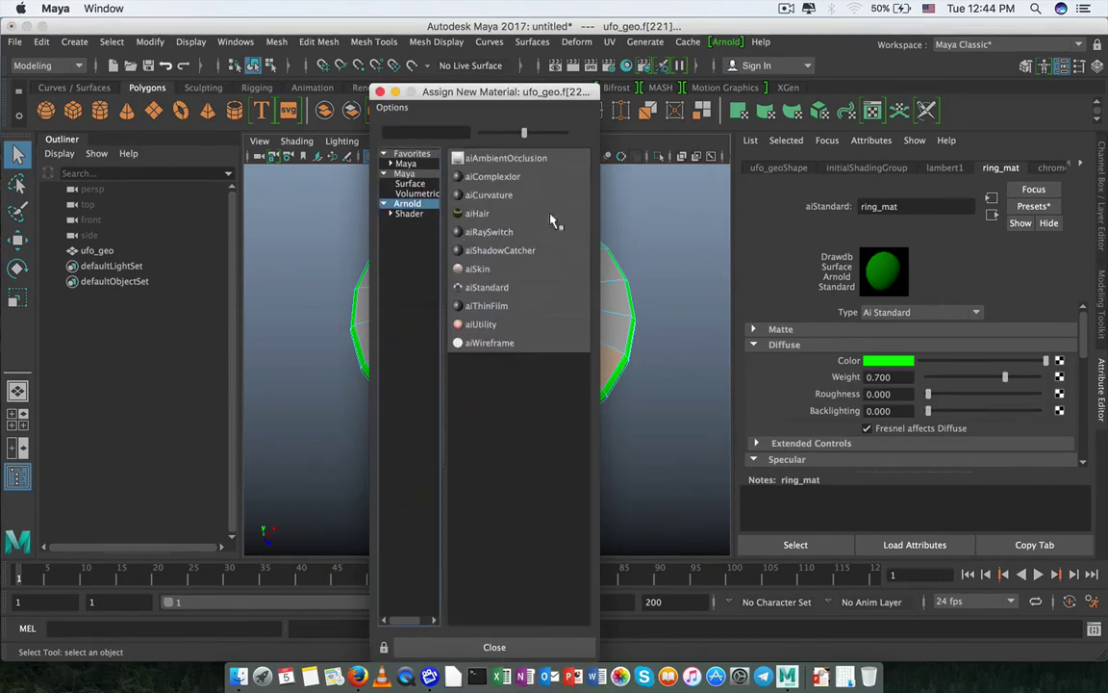
click(492, 288)
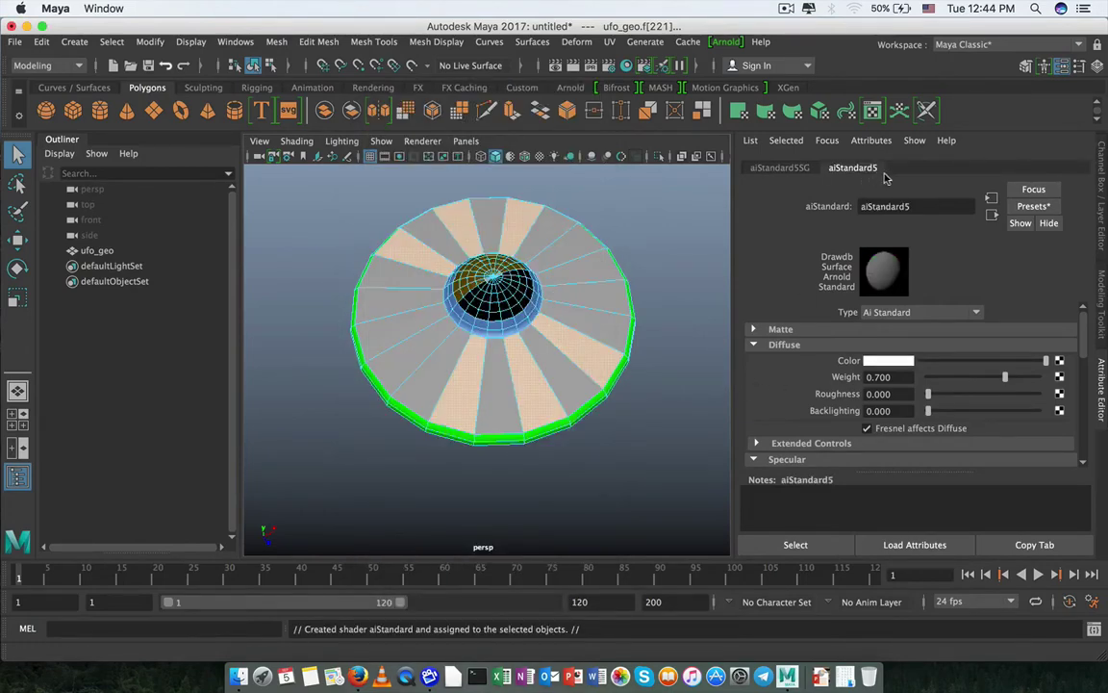
- Replace the wedge material's settings with the Ai_Chocolate preset and rename the material chocolate_mat
click(1033, 206)
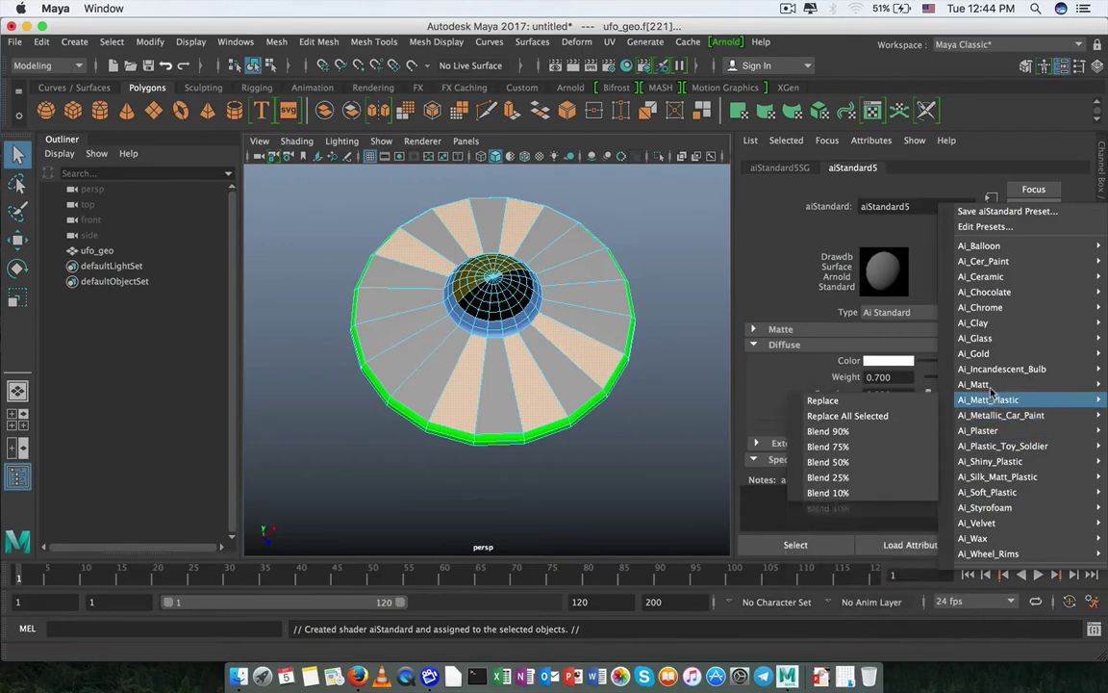
mouse_move(993, 324)
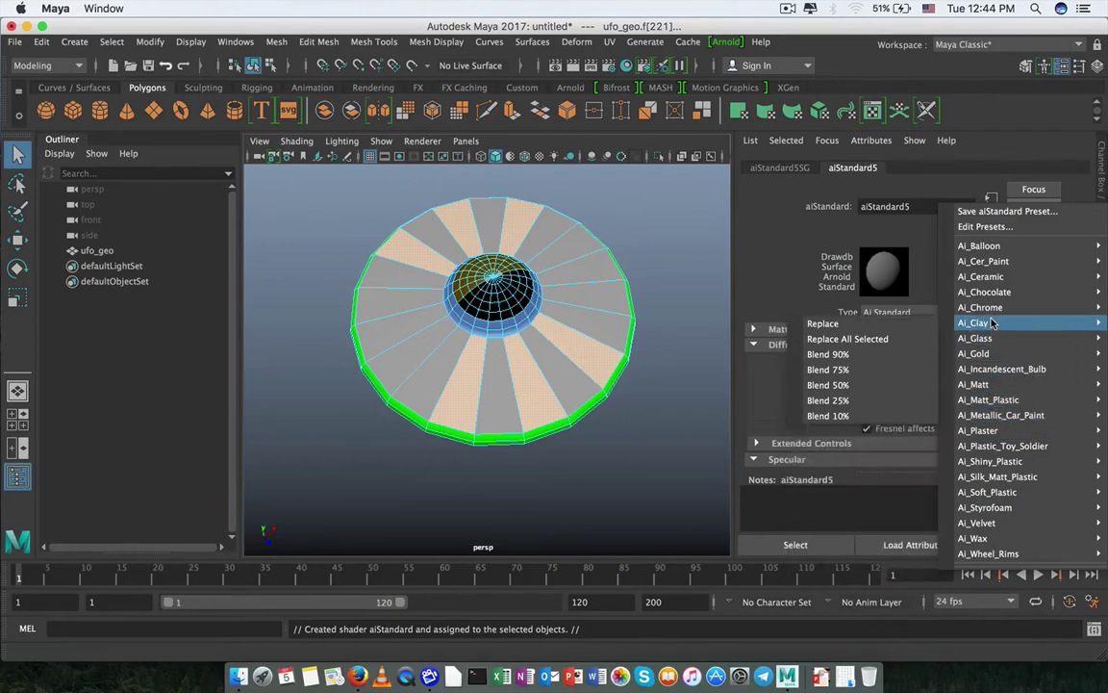
mouse_move(986, 291)
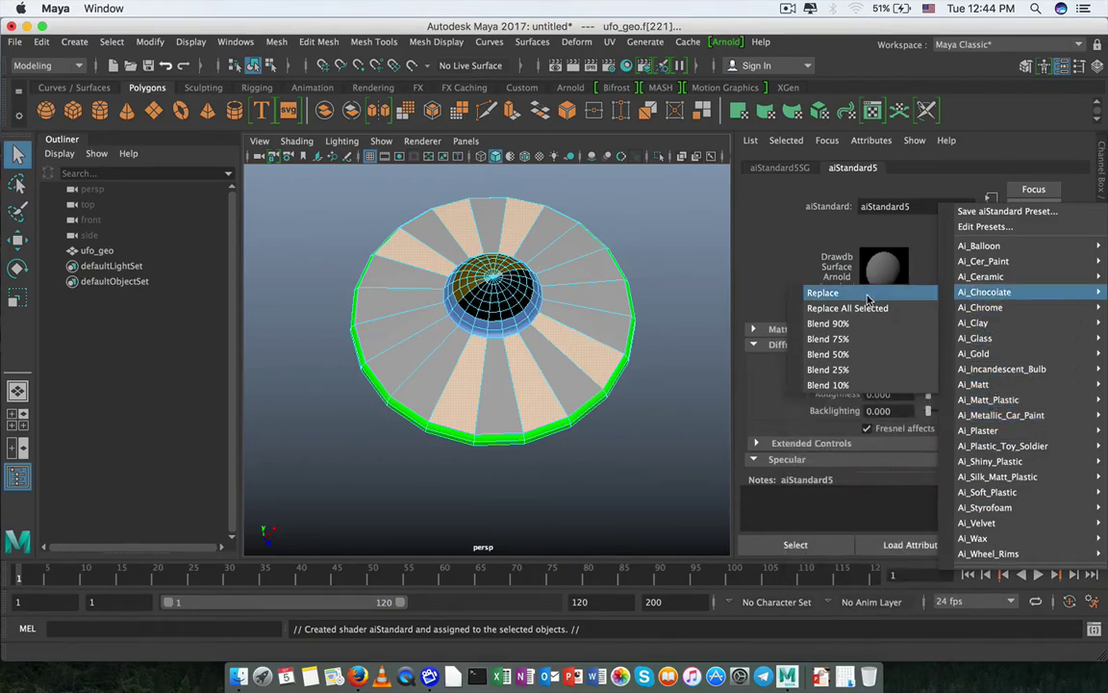
click(868, 296)
double_click(903, 207)
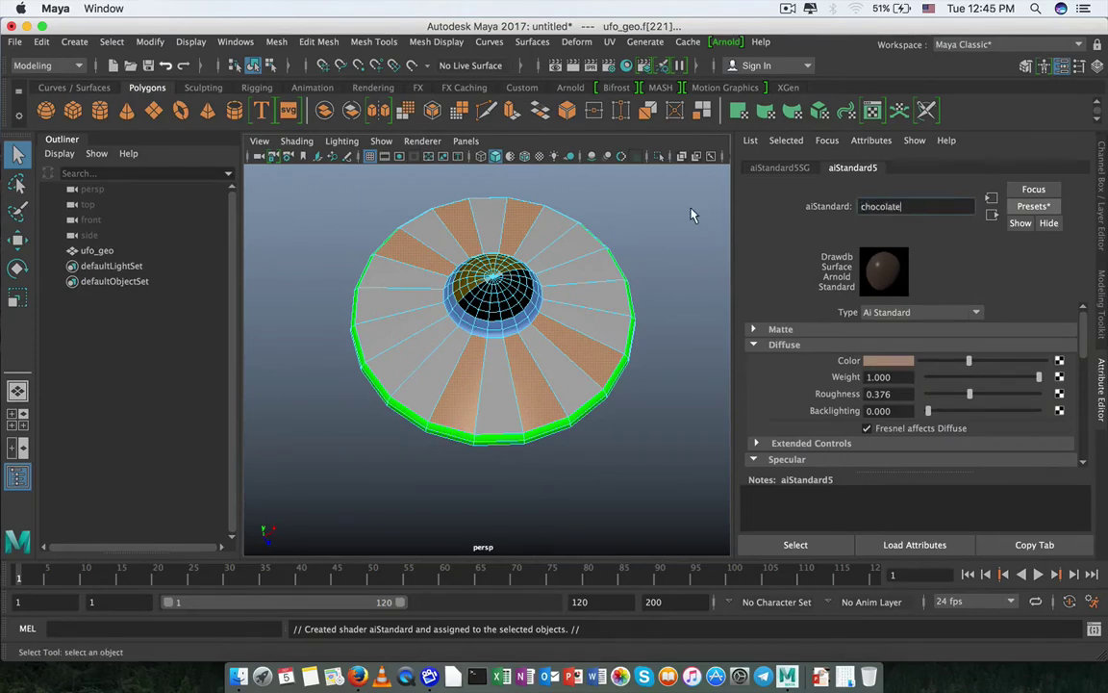
text(chocolate_mat)
key(Return)
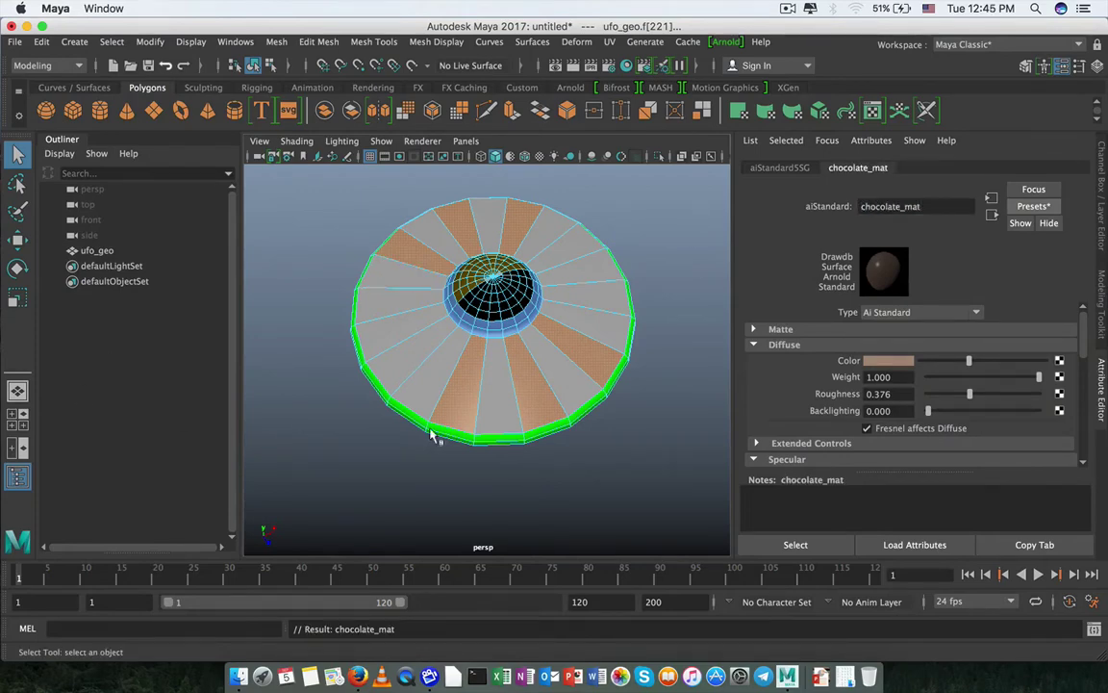
- Return ufo_geo to object mode and clear the selection
right_drag(492, 310, 590, 210)
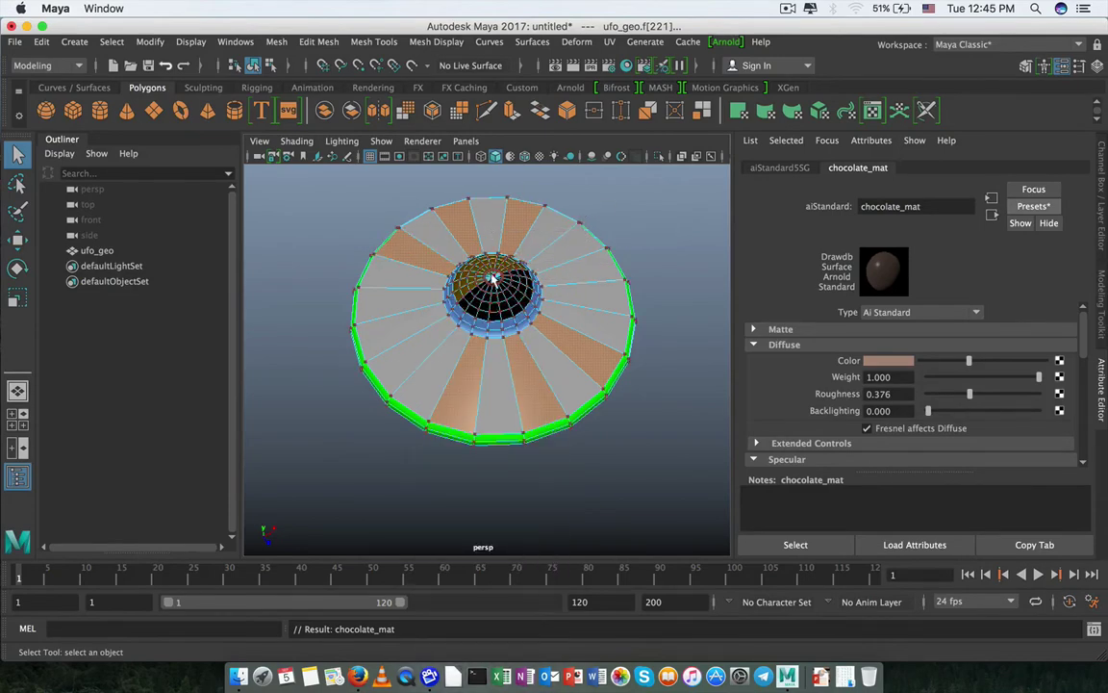
right_drag(492, 283, 560, 208)
click(632, 225)
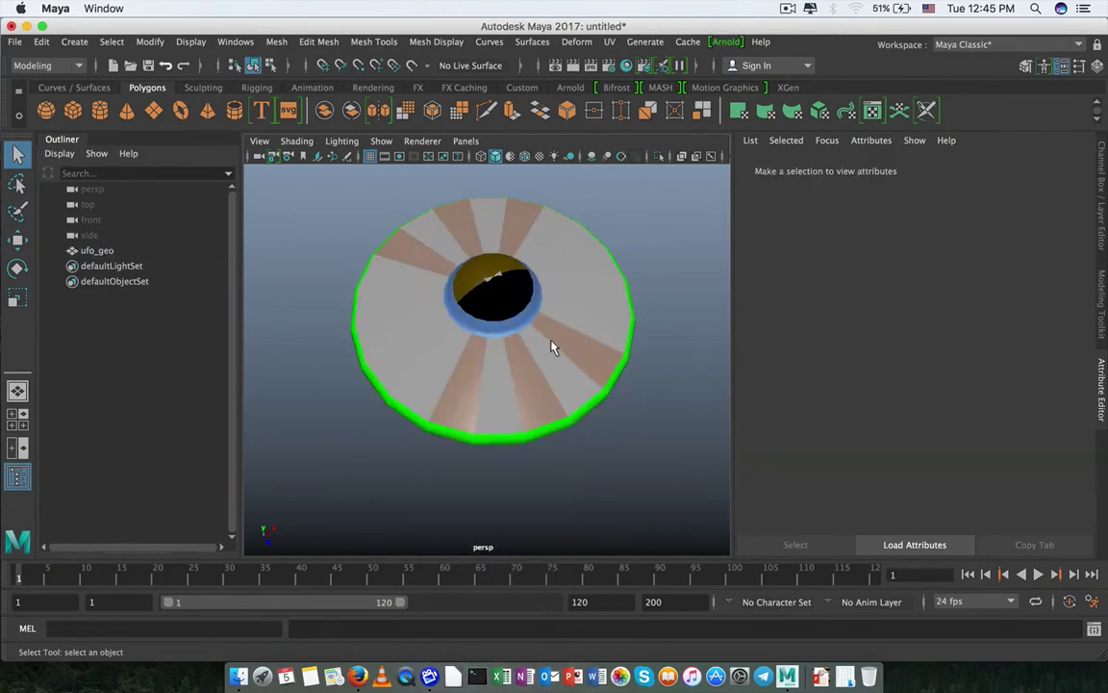
- Assign a new aiStandard material with a red diffuse color to two adjacent pale triangular faces at the dome's tip, on the chrome and gold boundary
alt+drag(553, 346, 506, 378)
scroll(505, 378, up, 5)
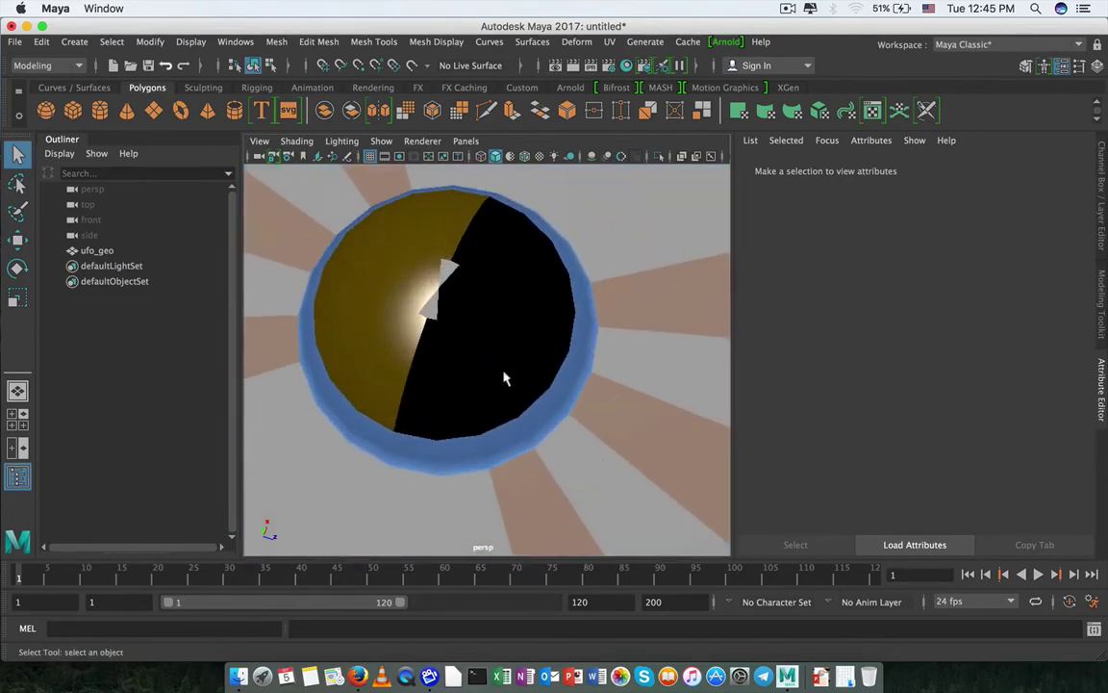
right_drag(433, 234, 437, 277)
click(427, 308)
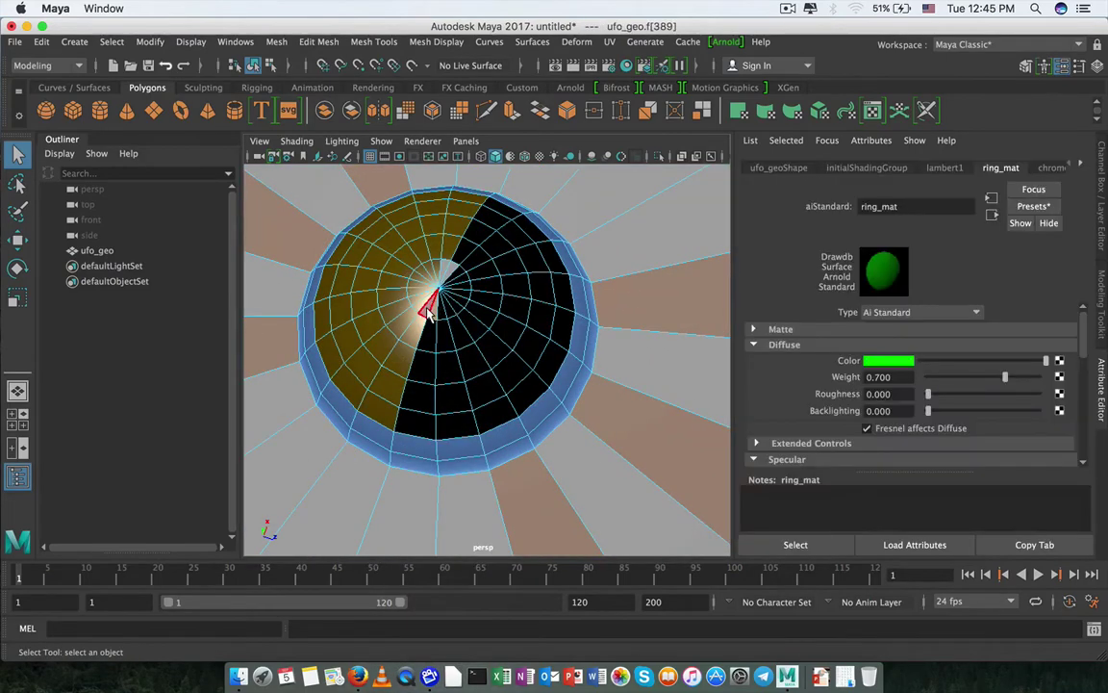
shift+click(430, 298)
right_drag(431, 233, 458, 628)
click(409, 214)
click(490, 290)
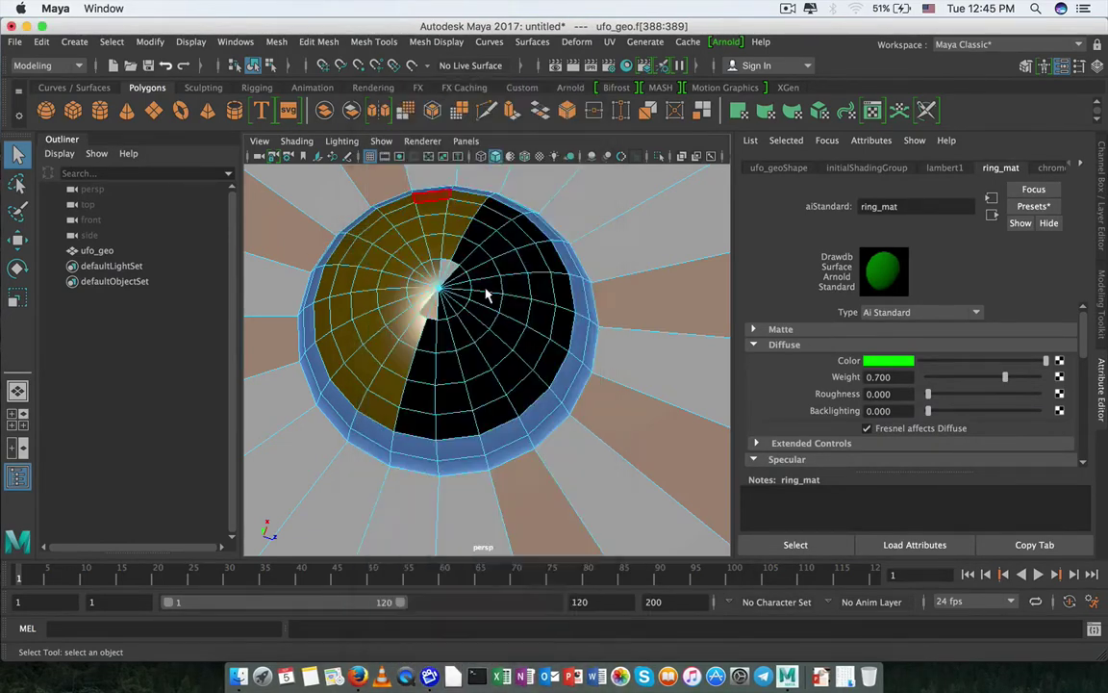
click(892, 363)
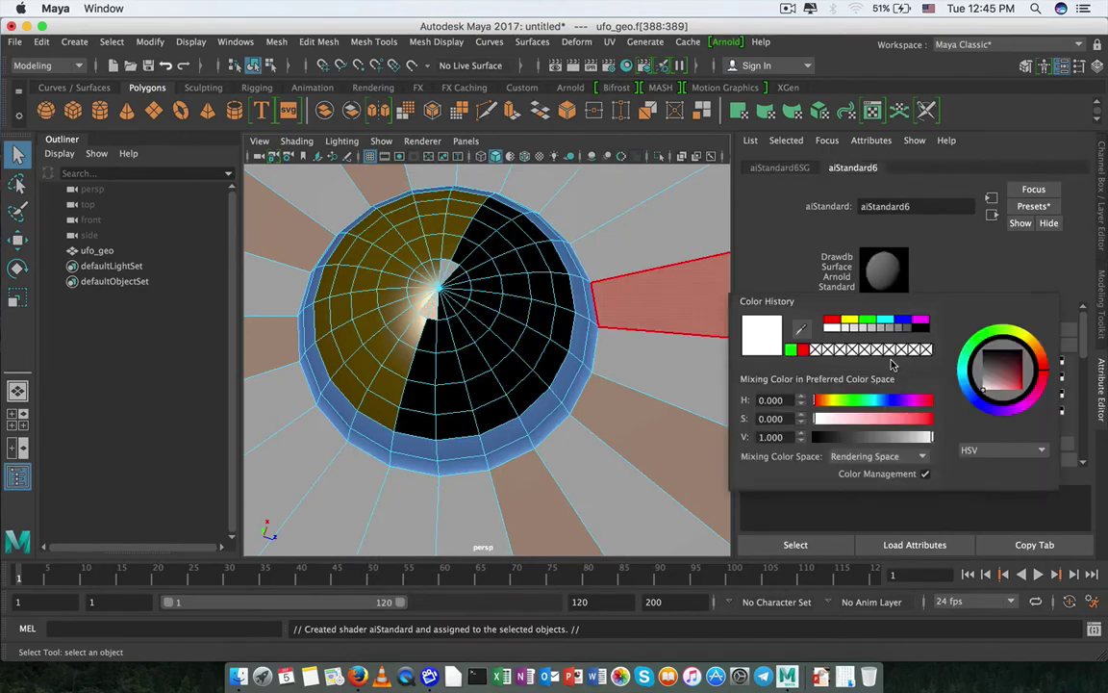
click(836, 322)
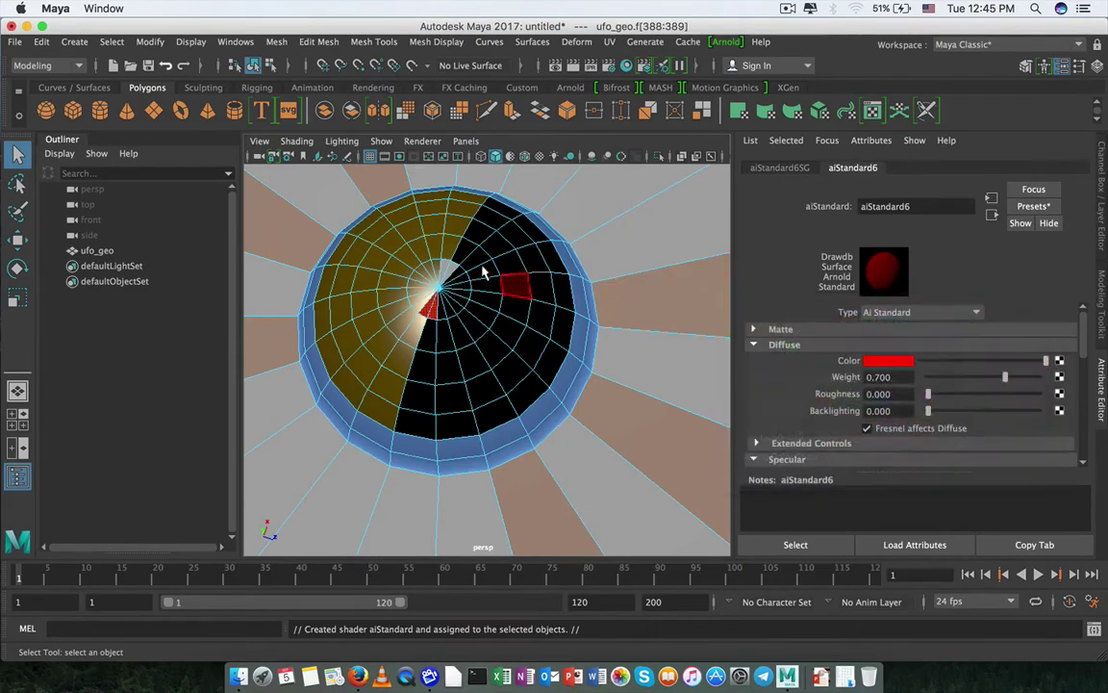
- Assign a new aiStandard material with a blue diffuse color to the remaining two pale triangular faces opposite the red ones at the dome's tip
click(449, 274)
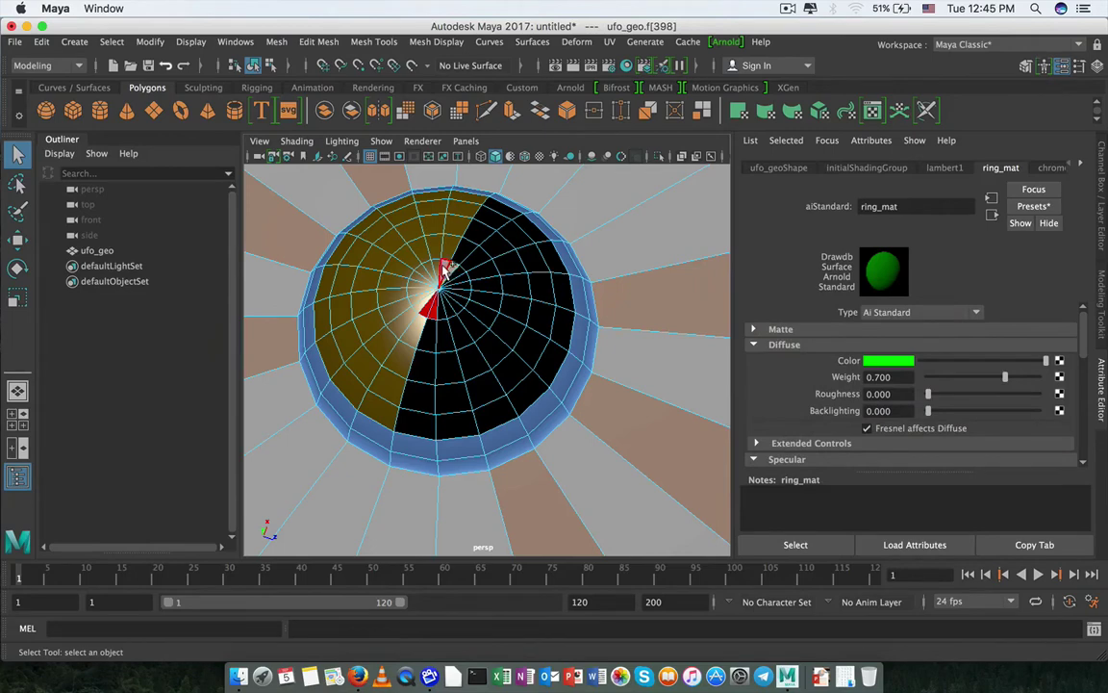
shift+click(440, 279)
right_click(446, 233)
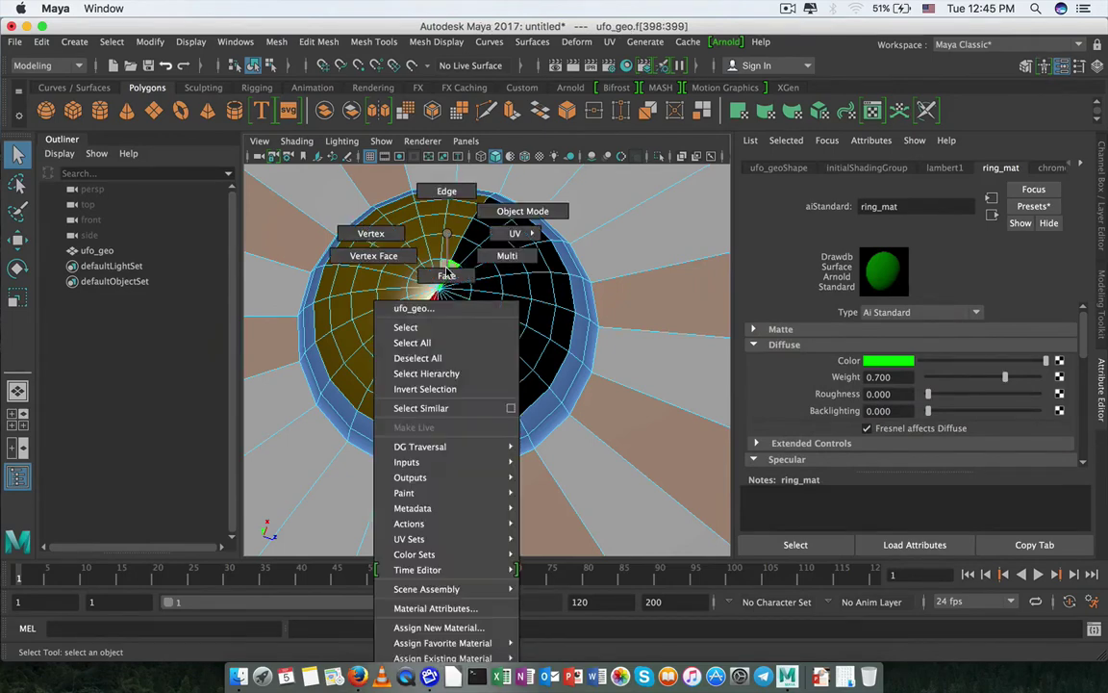
click(459, 627)
click(420, 203)
click(490, 288)
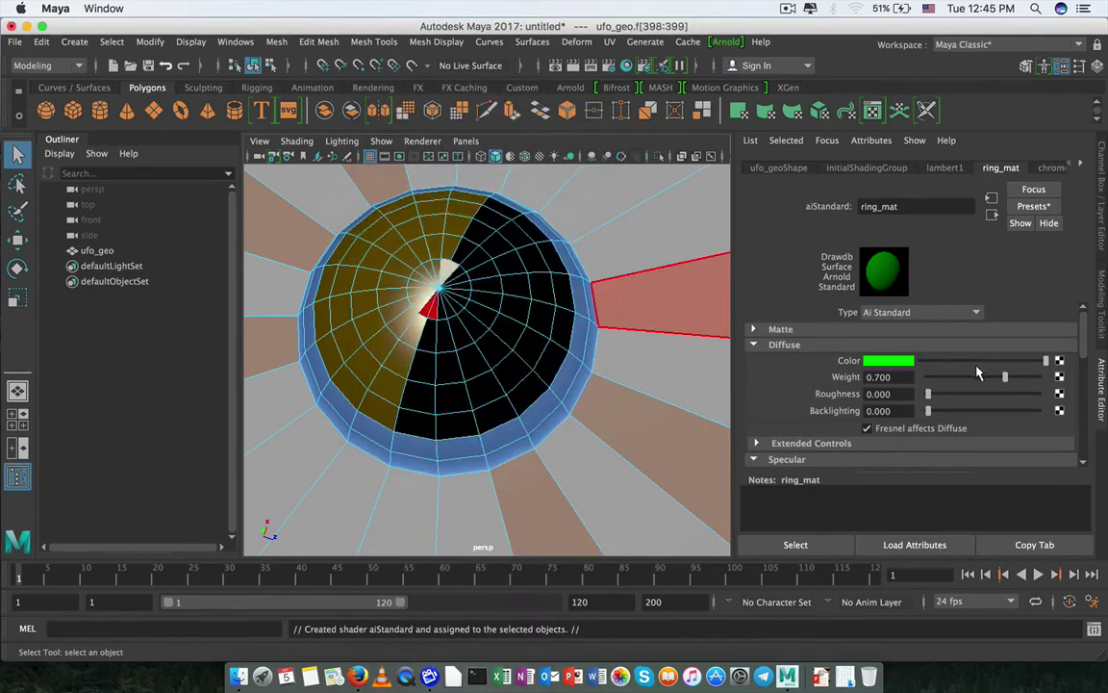
click(882, 363)
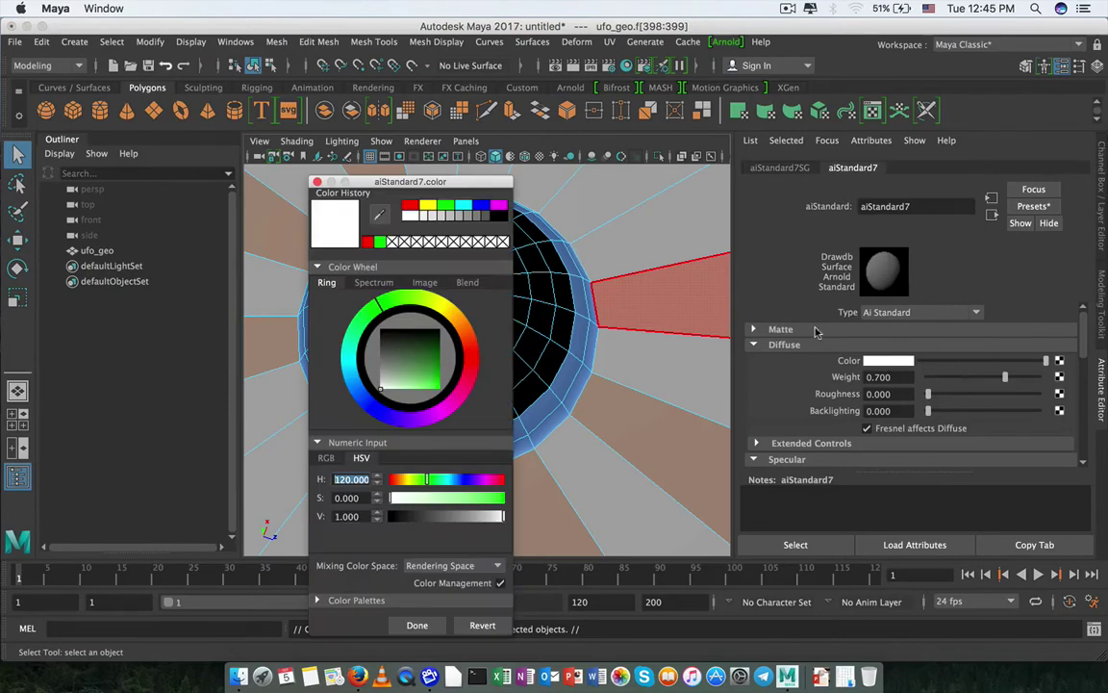
click(482, 207)
click(417, 625)
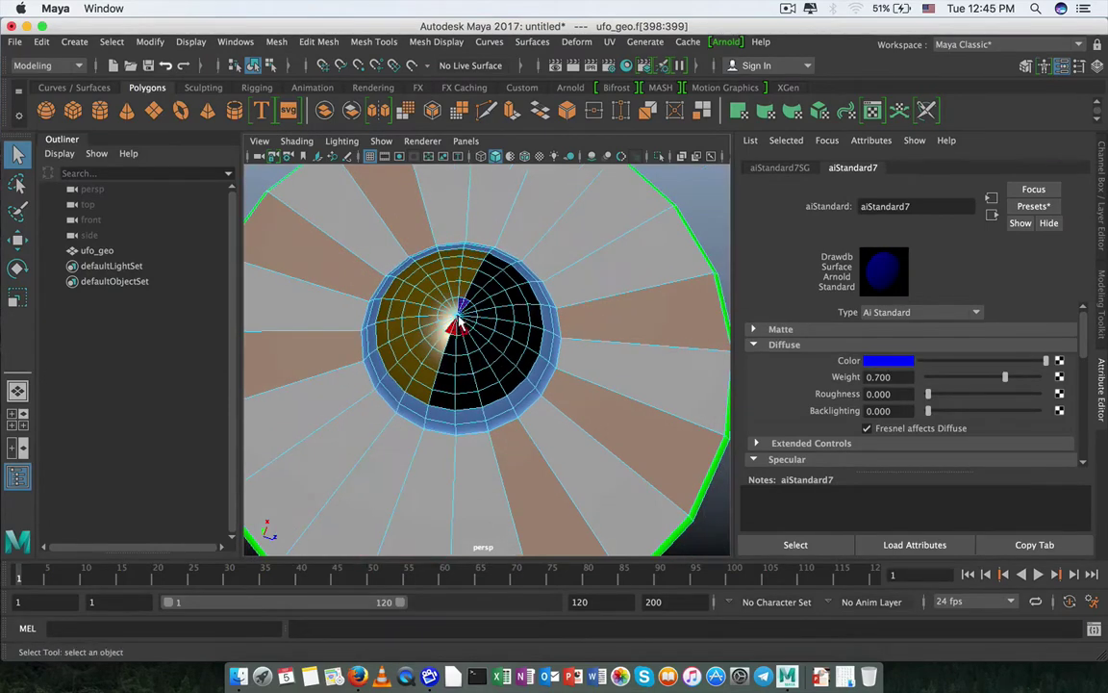
- Return ufo_geo to object mode and examine the UFO's materials from several angles and distances
right_drag(459, 320, 532, 211)
scroll(507, 387, down, 5)
alt+drag(507, 387, 440, 300)
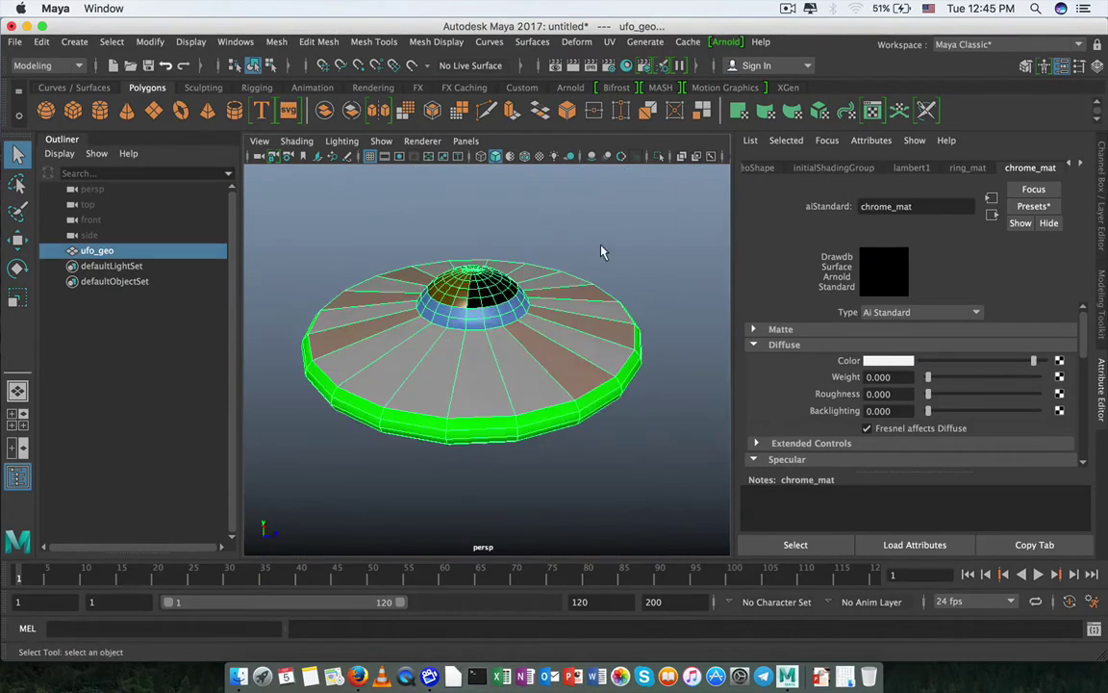
alt+drag(601, 252, 553, 385)
click(330, 347)
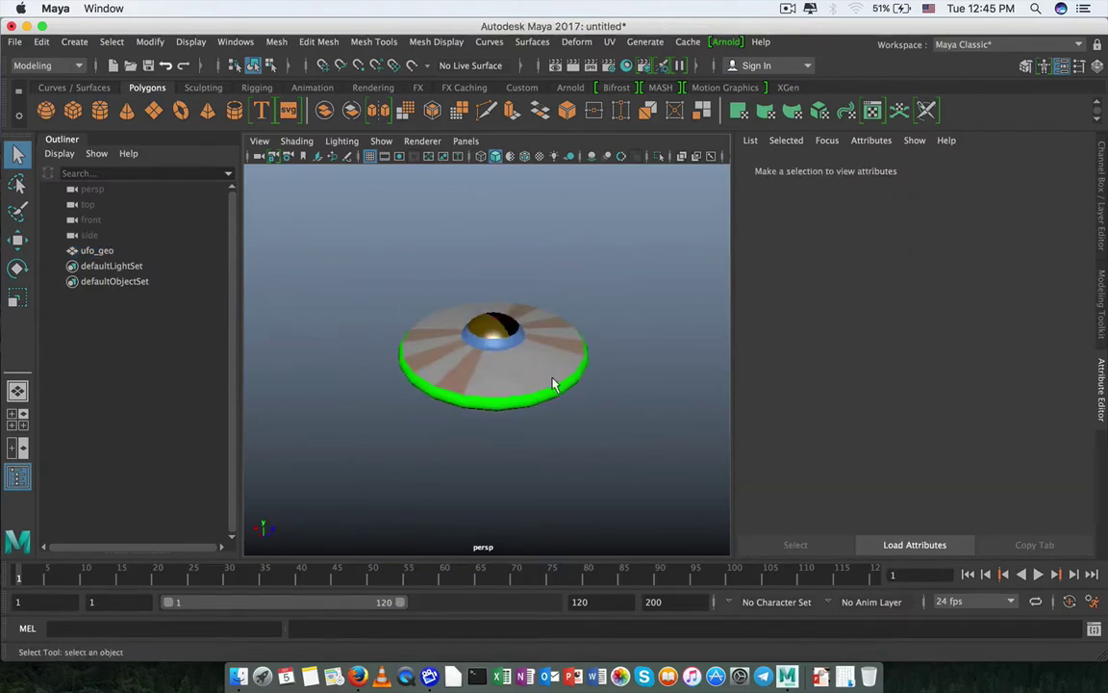
click(555, 386)
alt+right_drag(611, 403, 423, 385)
alt+drag(423, 385, 421, 430)
alt+right_drag(420, 430, 459, 420)
alt+drag(460, 421, 433, 336)
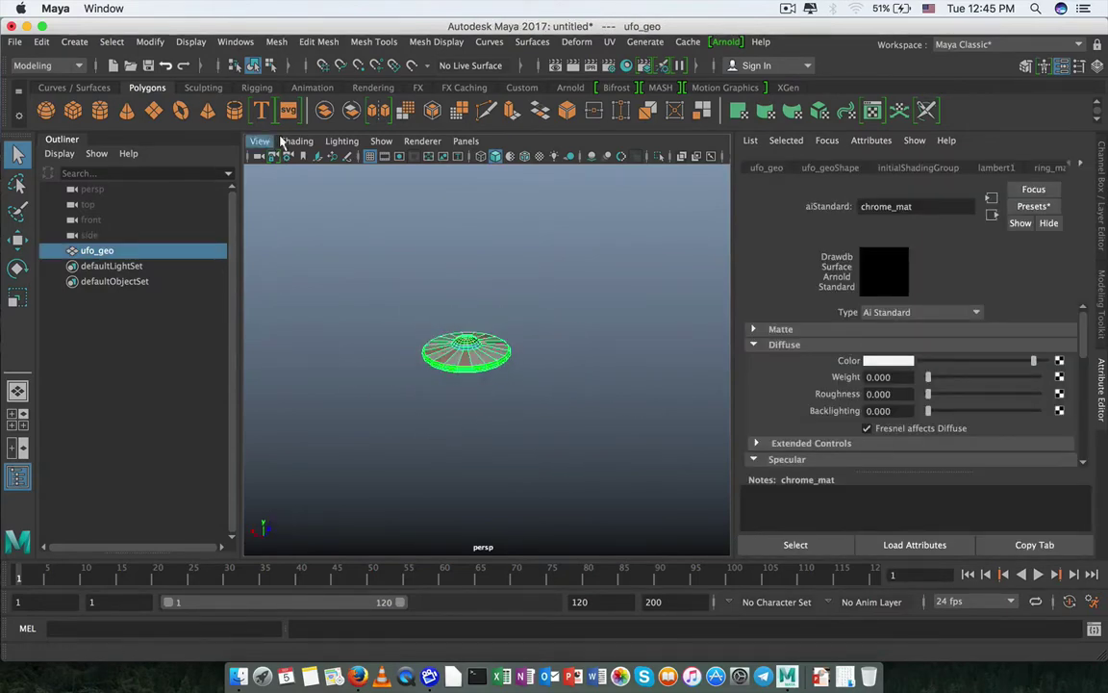
- Switch the perspective view to wireframe display and select ufo_geo
key(4)
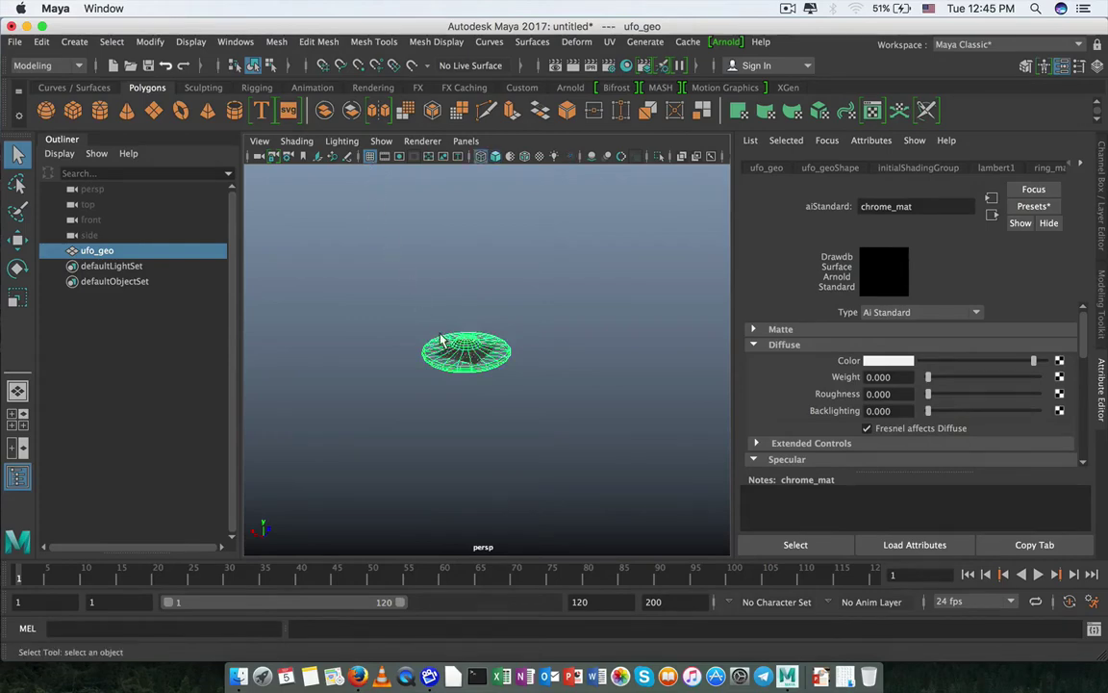
scroll(411, 341, up, 10)
click(390, 327)
scroll(465, 320, down, 3)
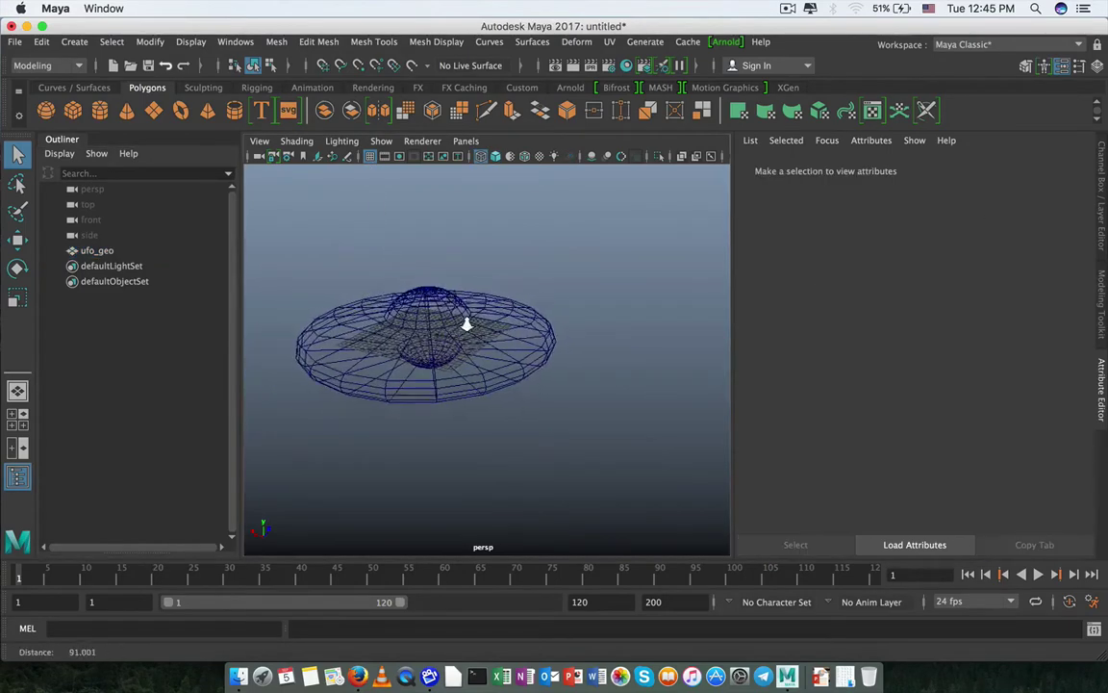
click(525, 346)
- Try moving ufo_geo upward with the Move tool and undo the move
key(w)
drag(413, 274, 442, 207)
key(ctrl+z)
- Show the transform channels of ufo_geo, try rotating it around the Y axis, and return to the Move tool in object mode
click(1103, 192)
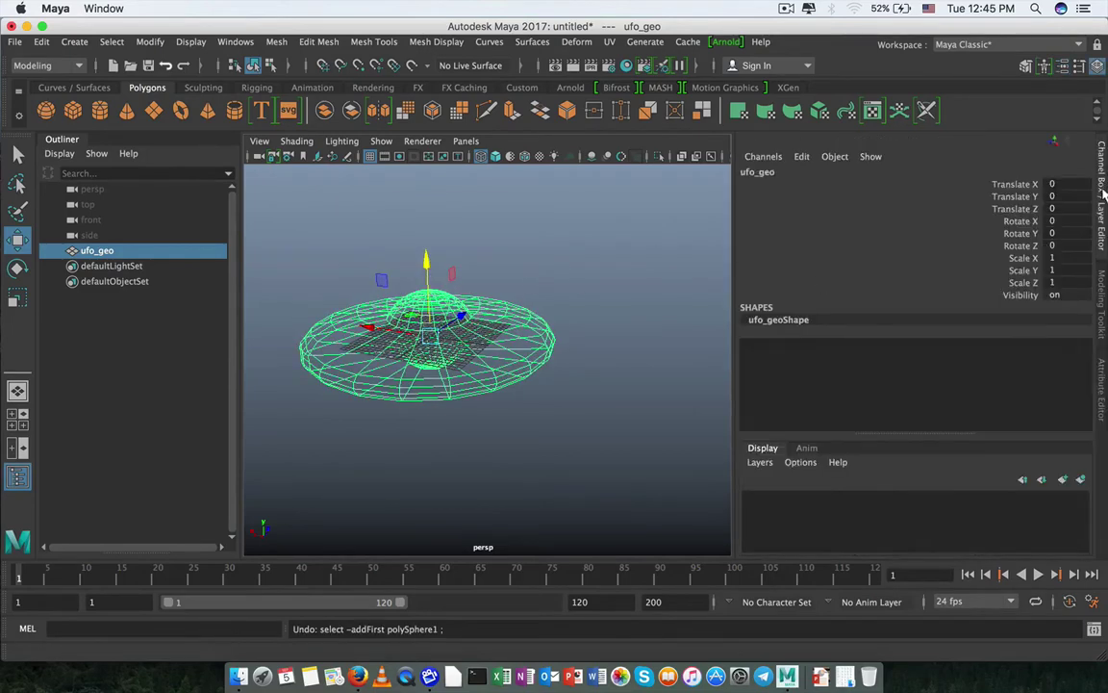
key(e)
click(1019, 233)
middle_drag(525, 402, 603, 430)
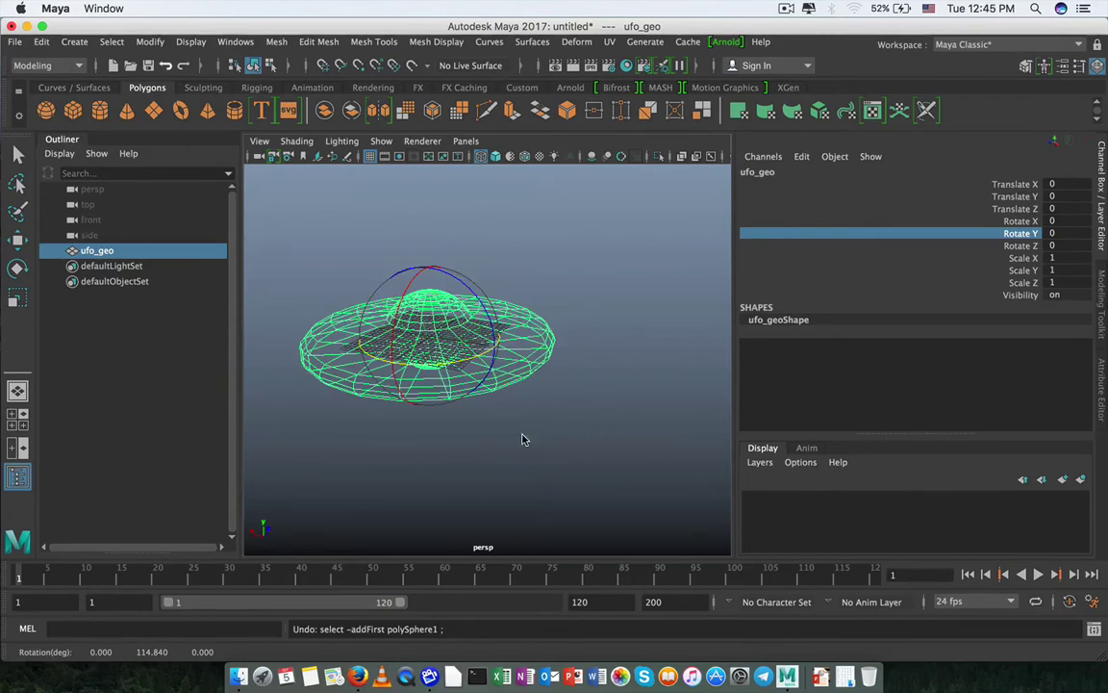
alt+middle_drag(522, 436, 560, 423)
ctrl+right_drag(562, 420, 564, 447)
key(w)
scroll(564, 442, down, 2)
right_drag(539, 327, 606, 211)
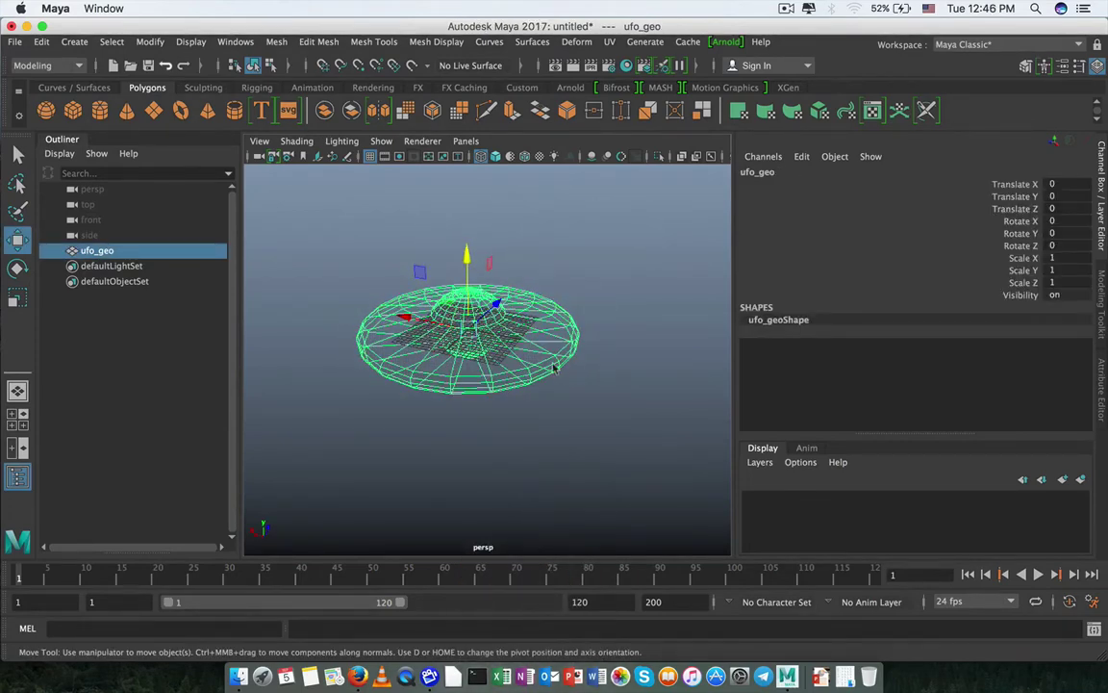
- Save the scene on the Desktop as ufo_002 in Maya Binary format
key(q)
key(super+s)
click(509, 226)
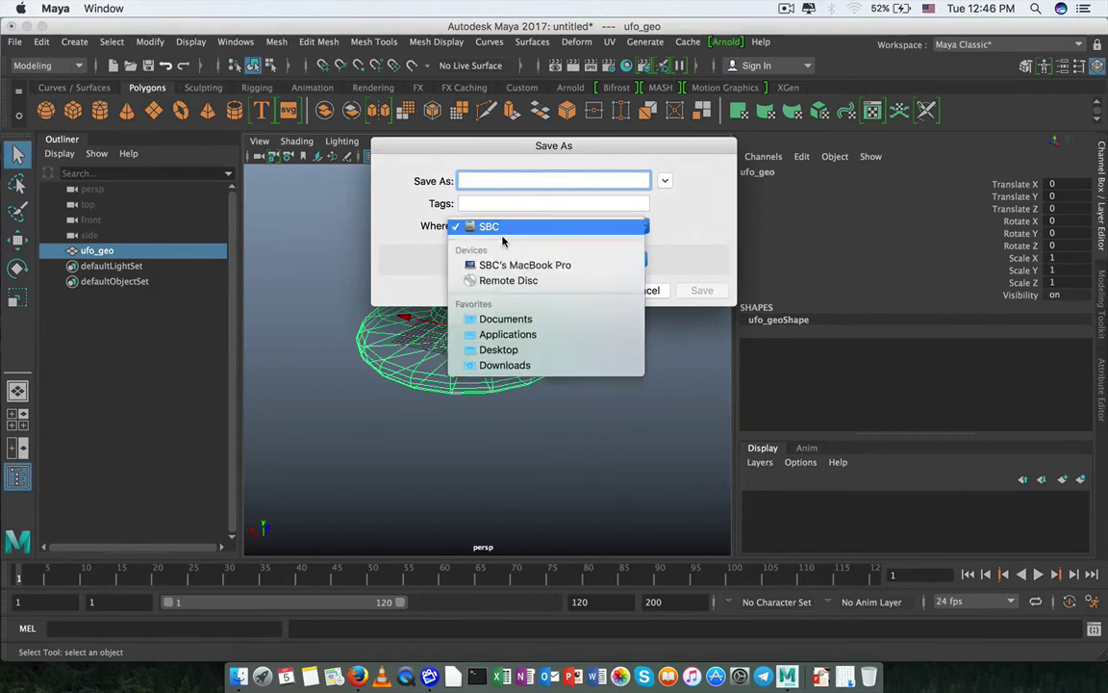
click(481, 348)
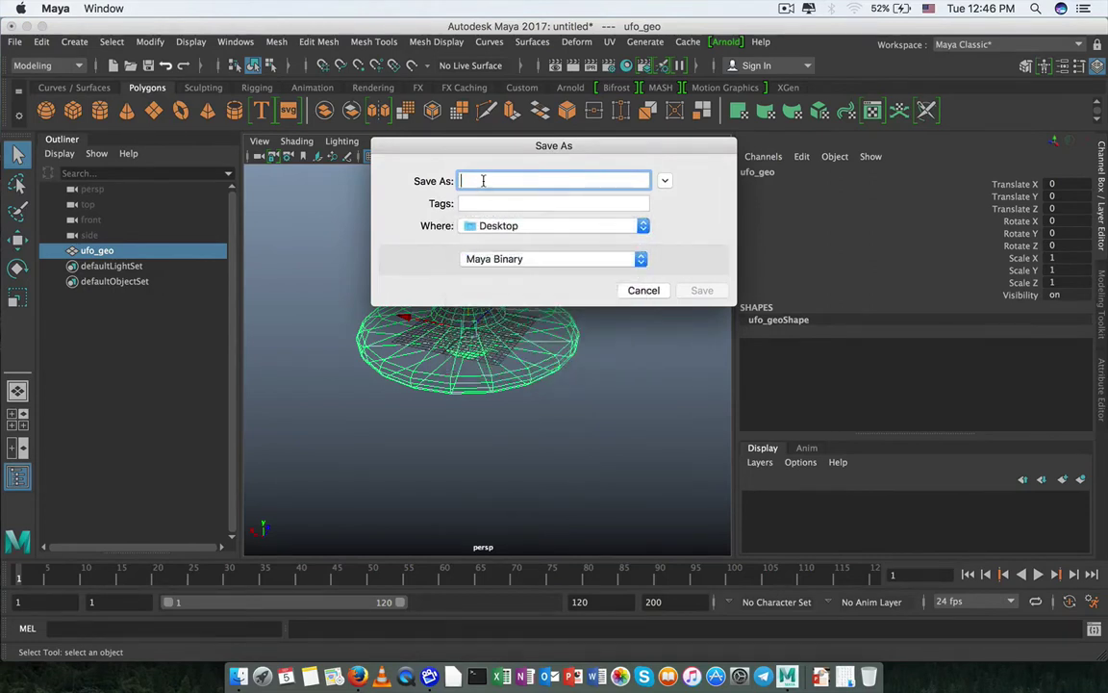
text(uf)
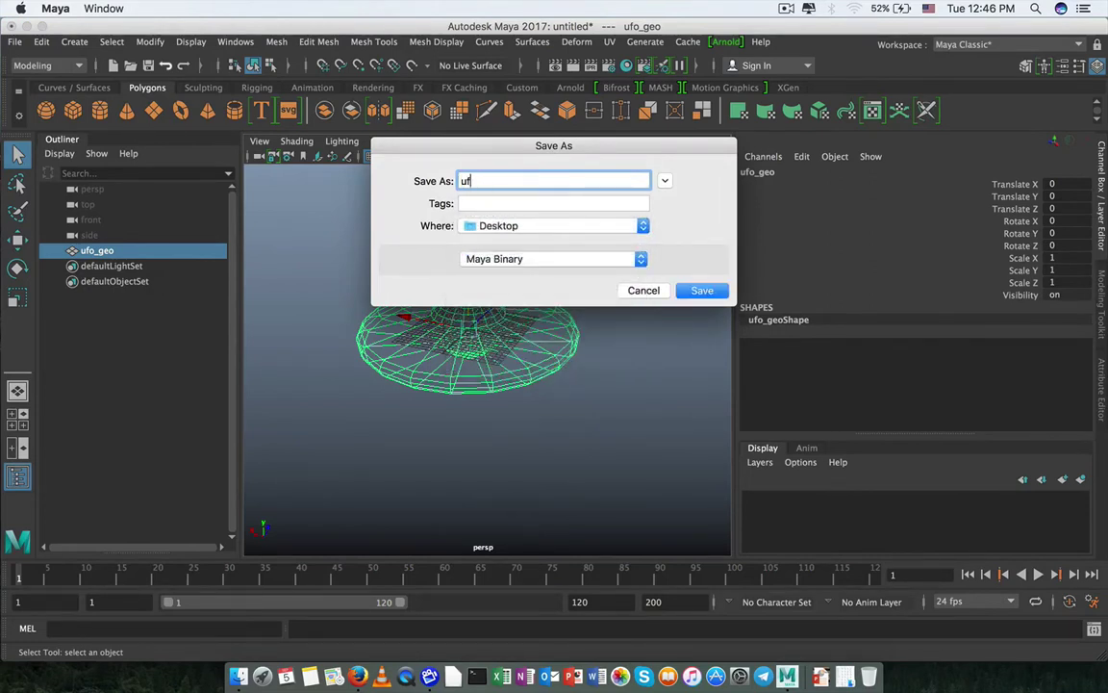
text(io_002)
key(Left)
key(BackSpace)
click(551, 259)
click(470, 258)
key(Return)
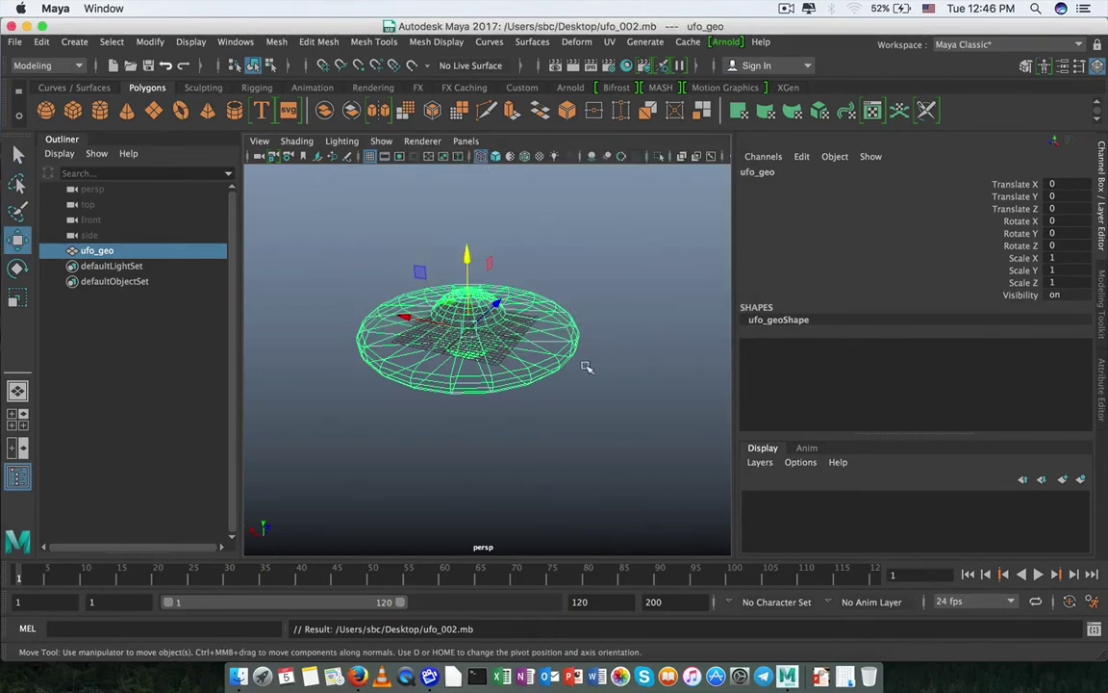
- Switch the perspective view back to shaded display and keep ufo_geo selected
mouse_move(587, 366)
alt+mouse_down()
mouse_move(631, 388)
mouse_move(539, 400)
mouse_move(502, 378)
alt+mouse_up()
key(5)
click(571, 435)
scroll(502, 378, down, 4)
click(546, 378)
scroll(548, 448, up, 5)
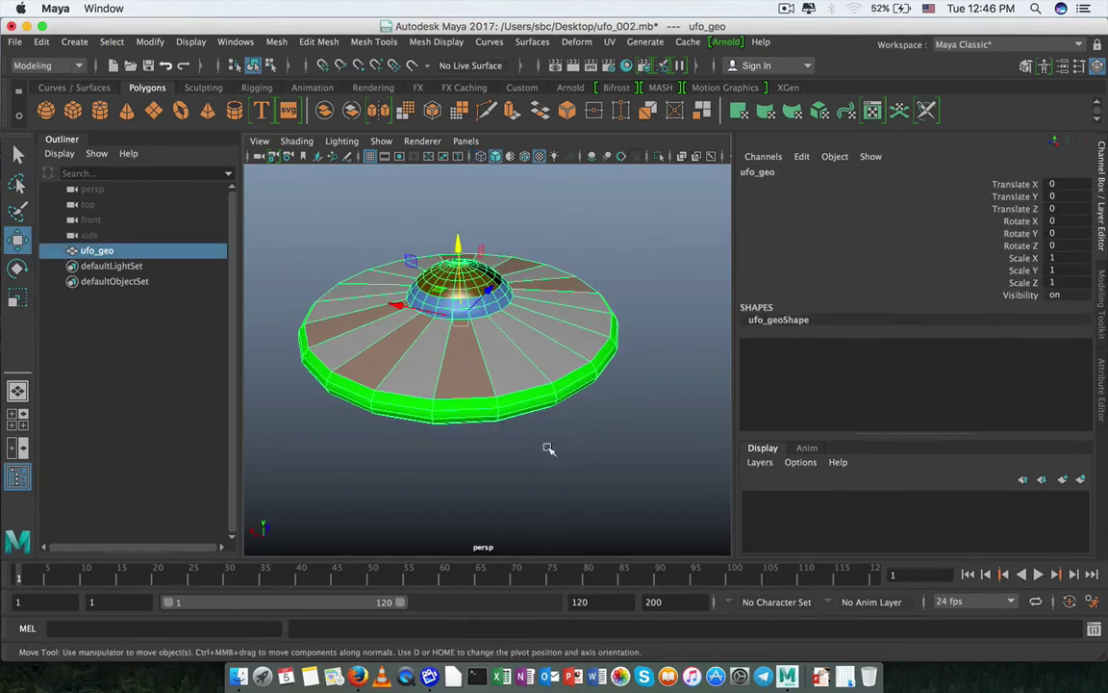
- Save the Time Slider preferences at 24 fps and set the playback range's end frame to 200
click(1092, 601)
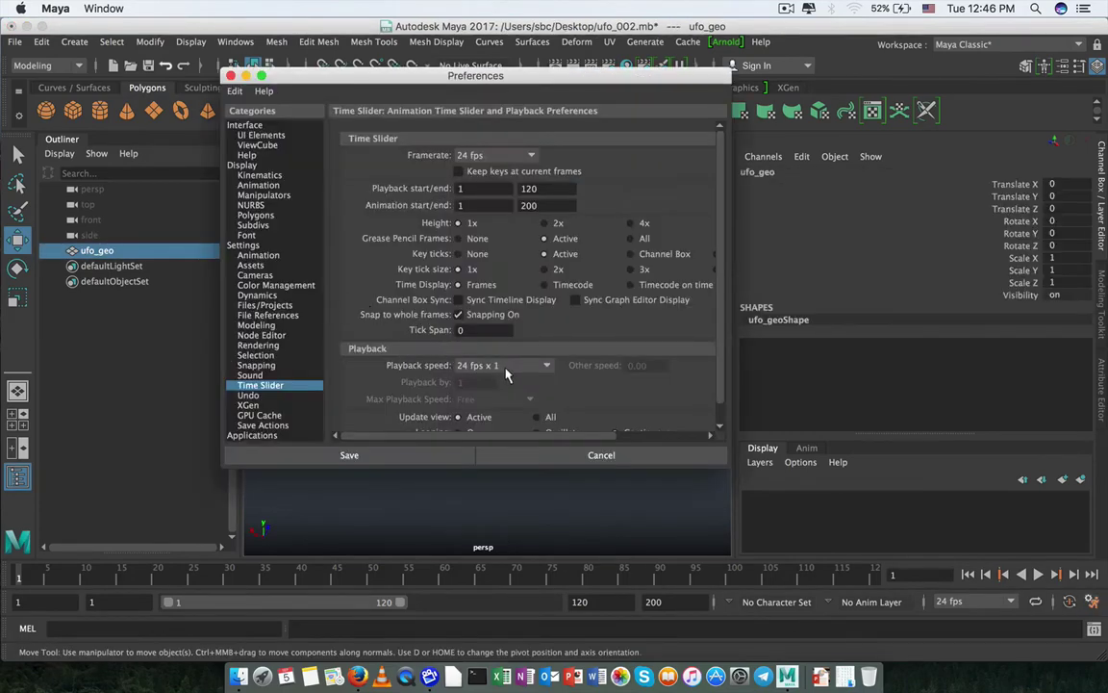
click(423, 454)
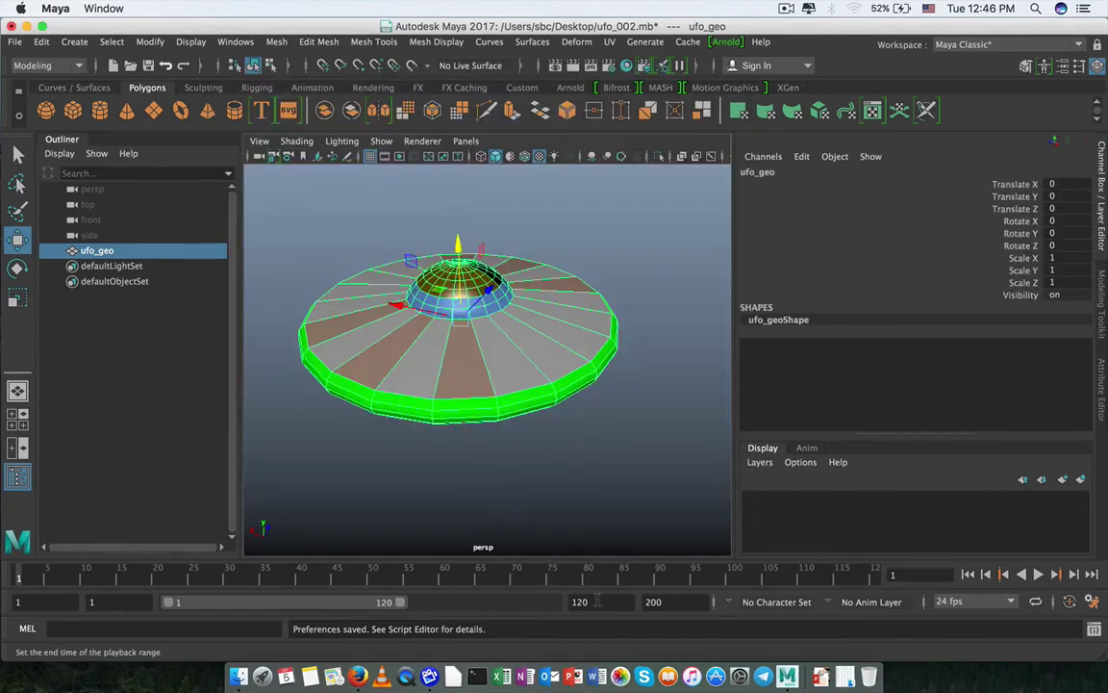
text(200)
key(Return)
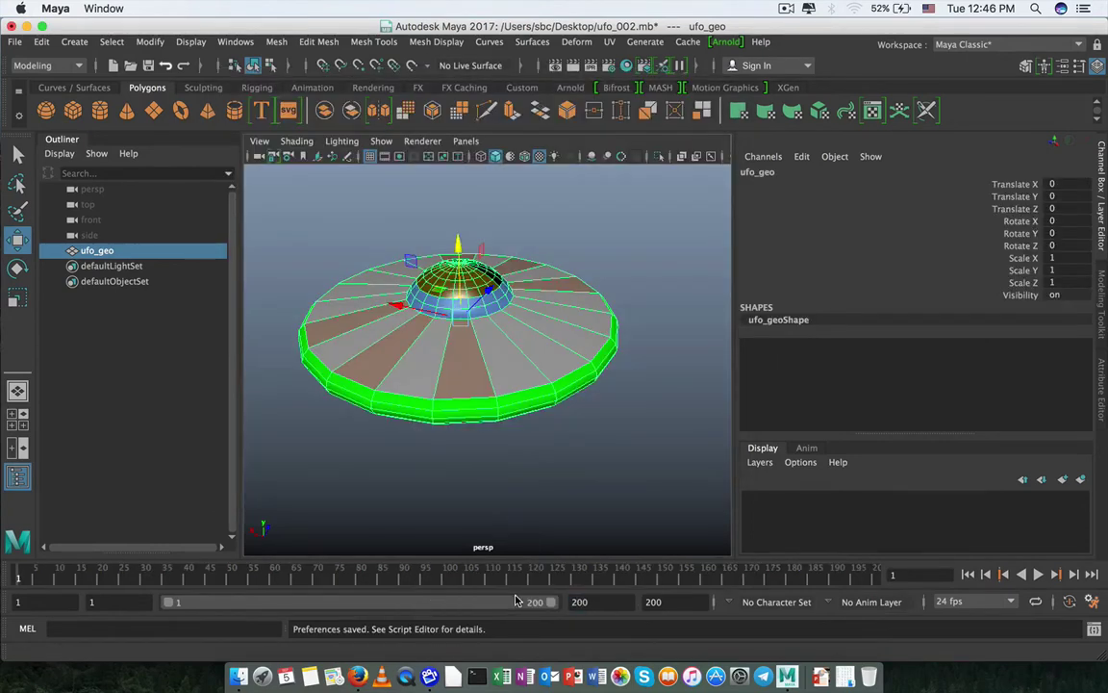
- Write the expression "ufo_geo.rotateY = tiime*500;" for ufo_geo's Rotate Y channel and try to create it
click(1018, 234)
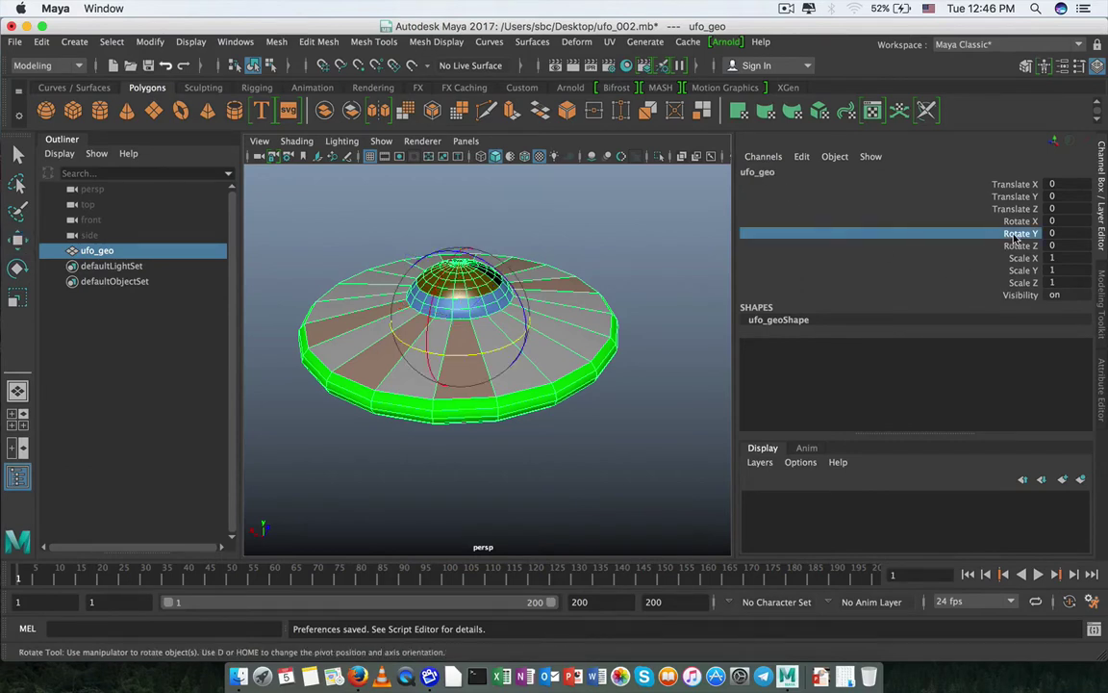
click(801, 156)
click(813, 170)
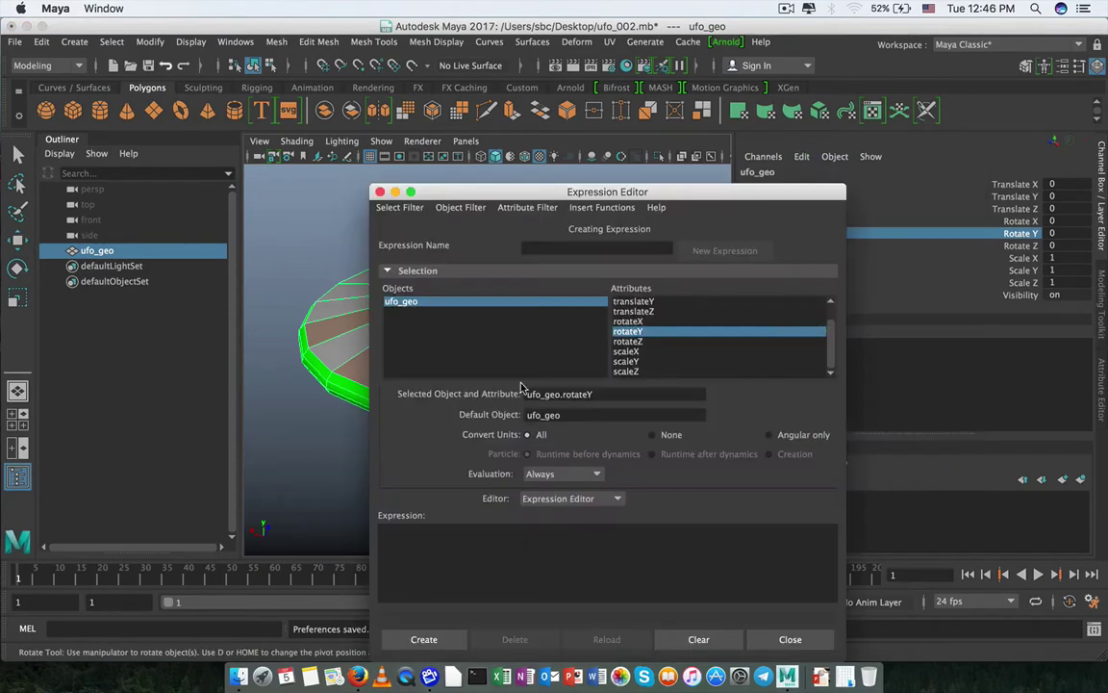
drag(616, 397, 403, 397)
key(super+c)
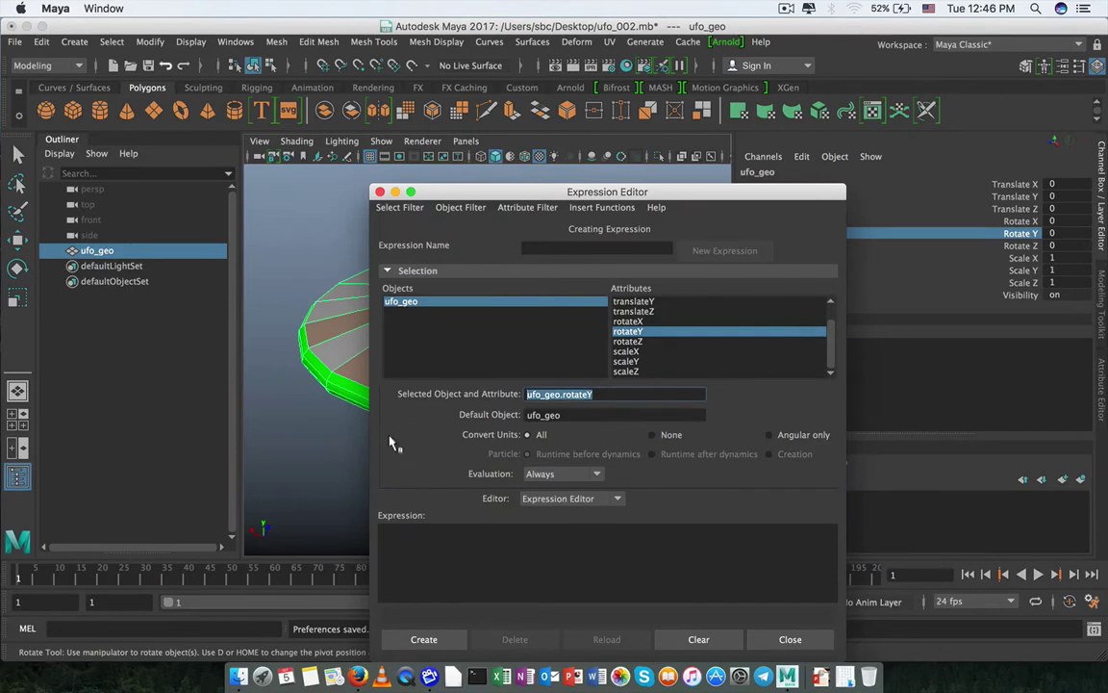
click(438, 542)
key(super+v)
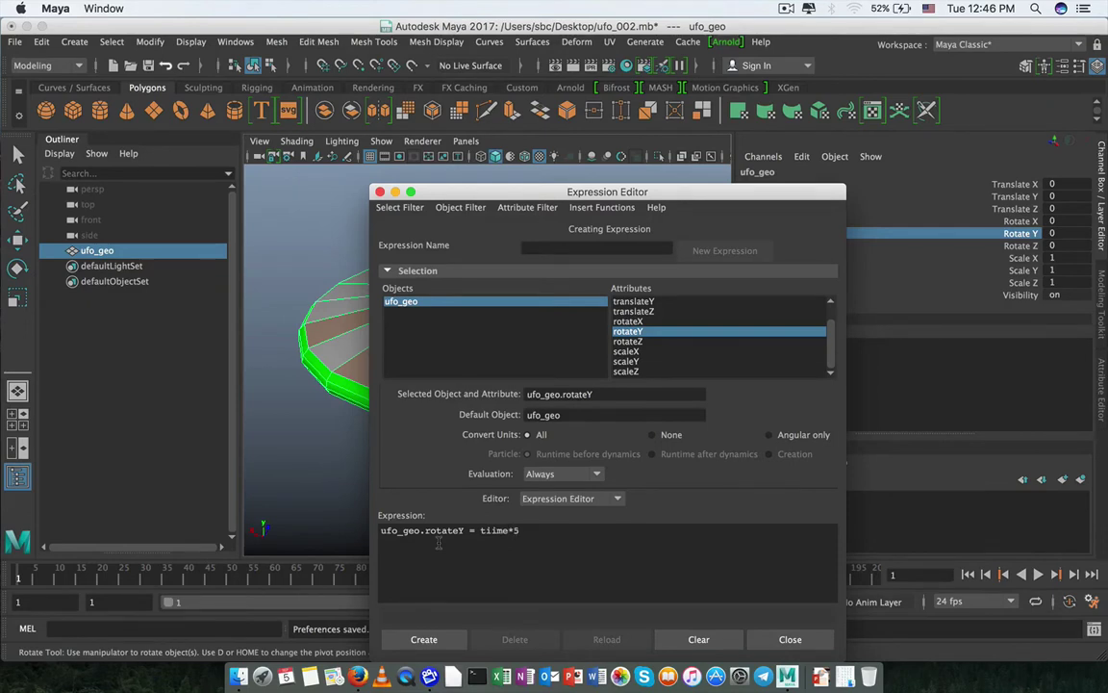
click(422, 637)
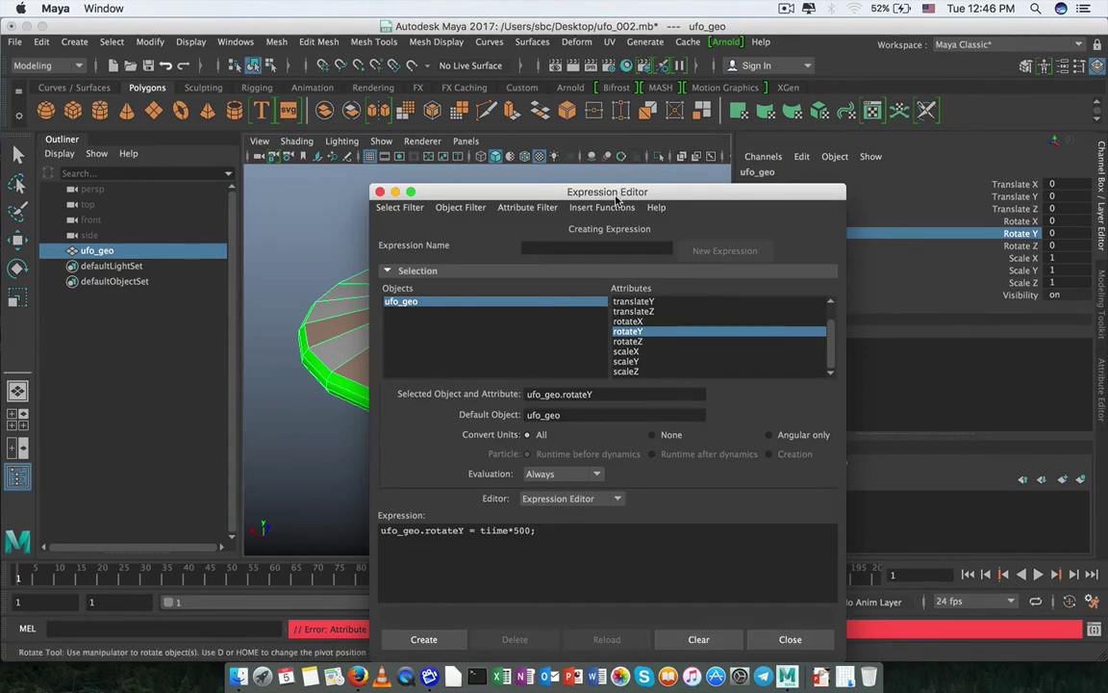
- Correct "tiime" to "time" in the expression, create it and close the Expression Editor
drag(617, 194, 635, 148)
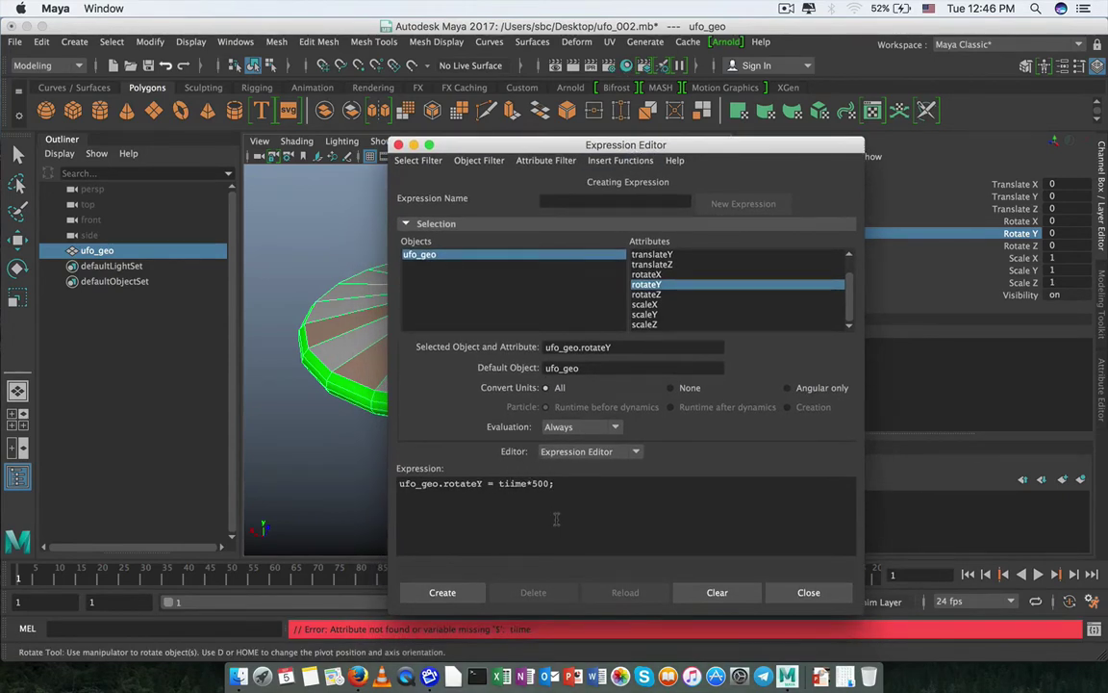
click(508, 483)
key(BackSpace)
click(442, 591)
click(808, 592)
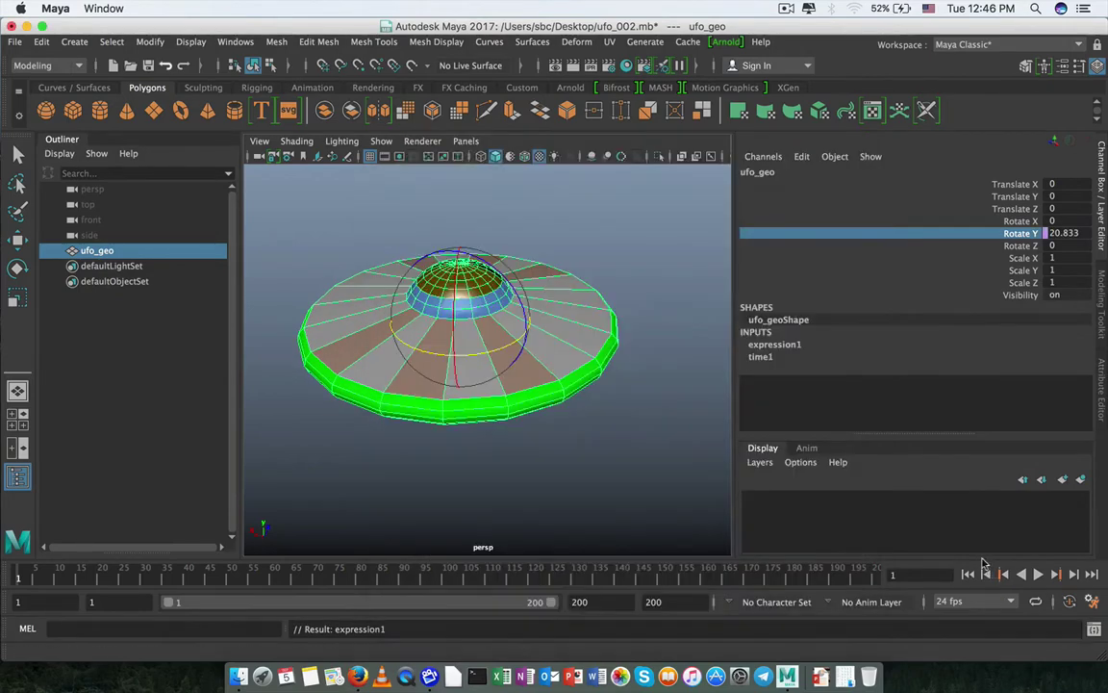
- Play the animation to check the UFO's spin with nothing selected, and return to frame 1
click(1036, 574)
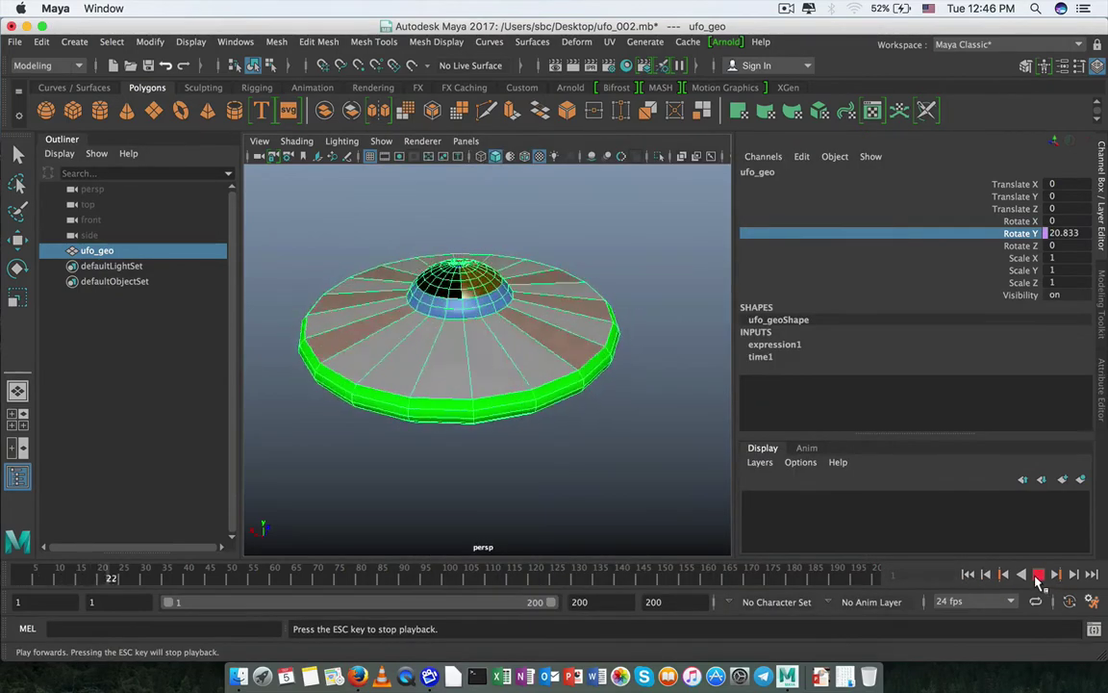
click(564, 469)
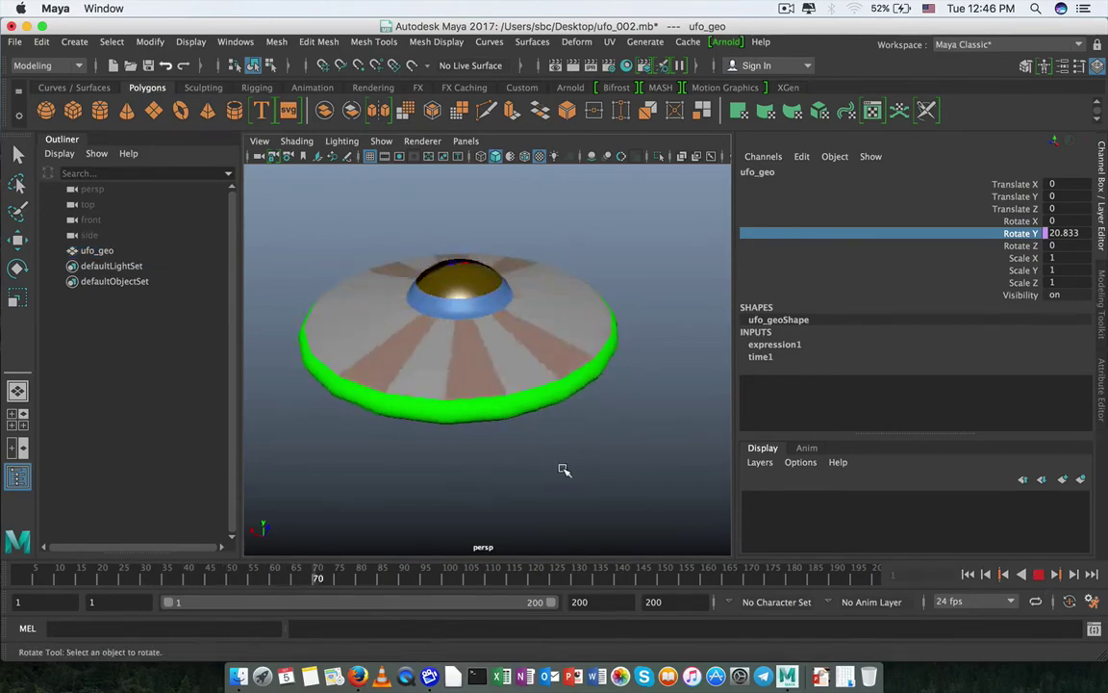
click(1039, 574)
key(w)
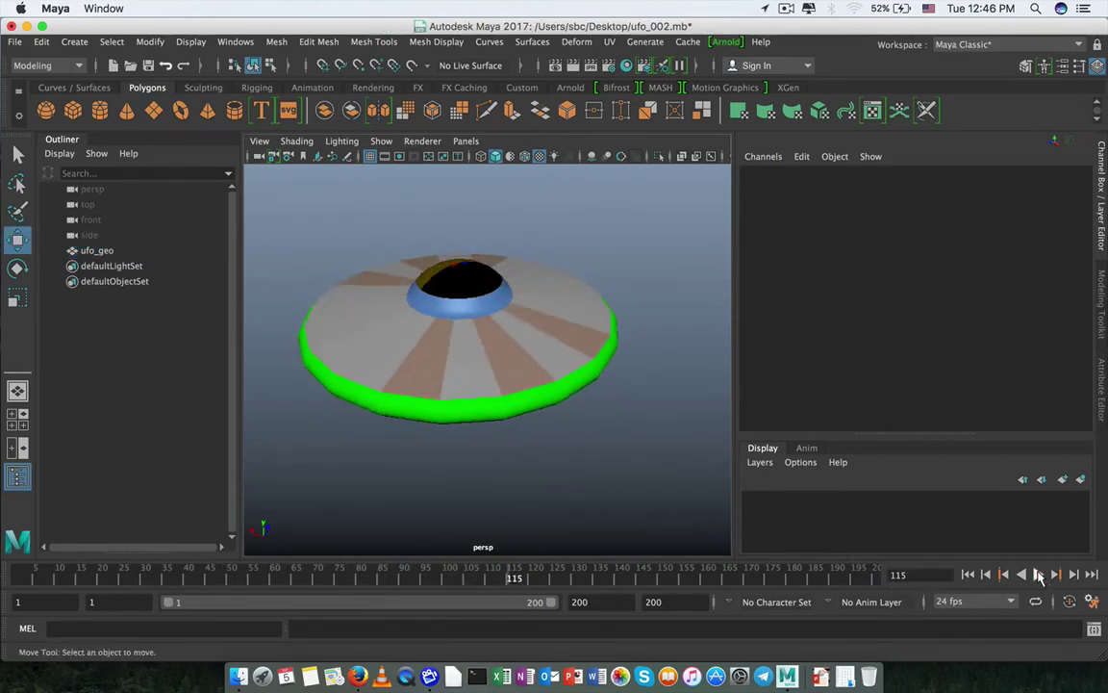
click(968, 574)
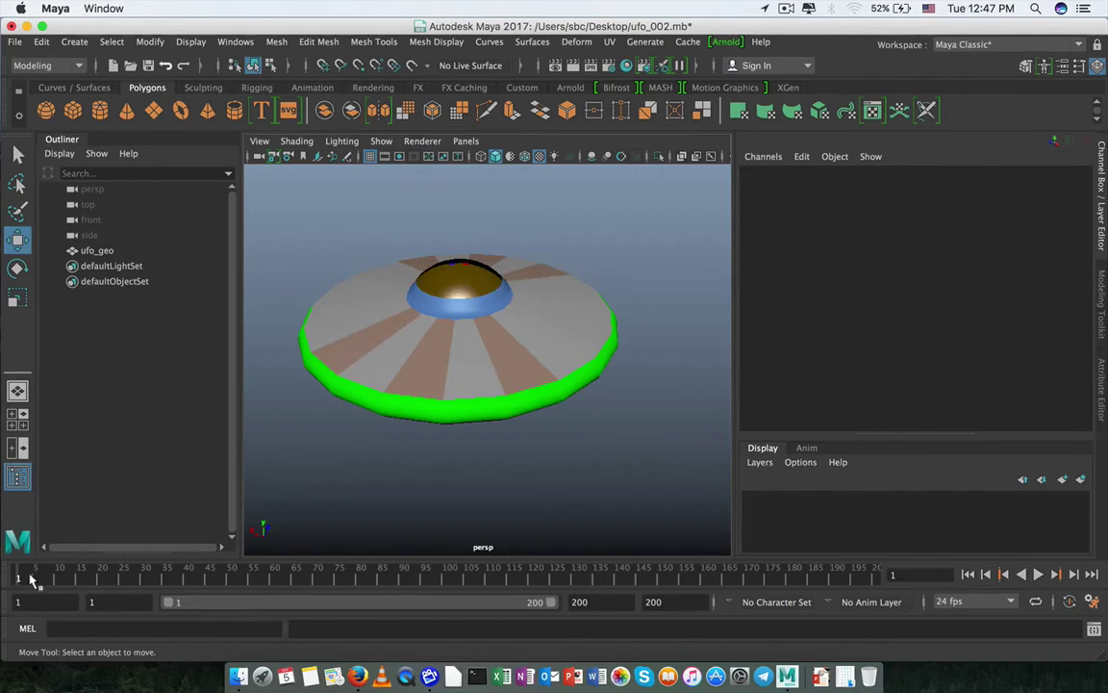
- Select ufo_geo, replay the animation twice while checking its Rotate Y channel, and rewind to frame 1
click(378, 372)
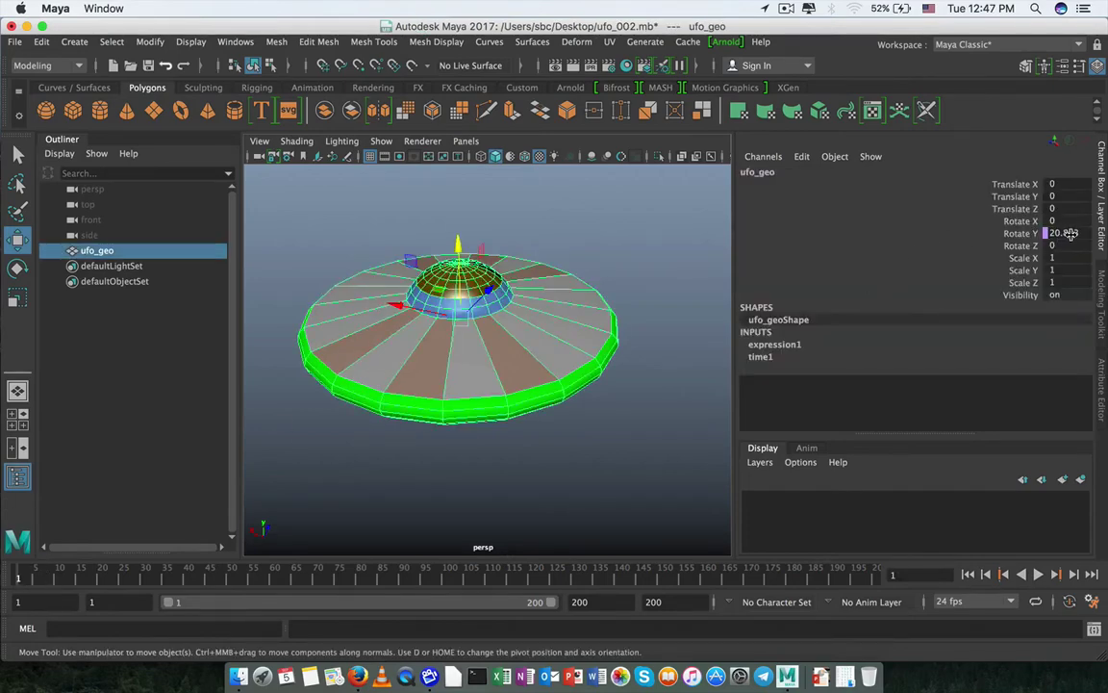
click(1038, 575)
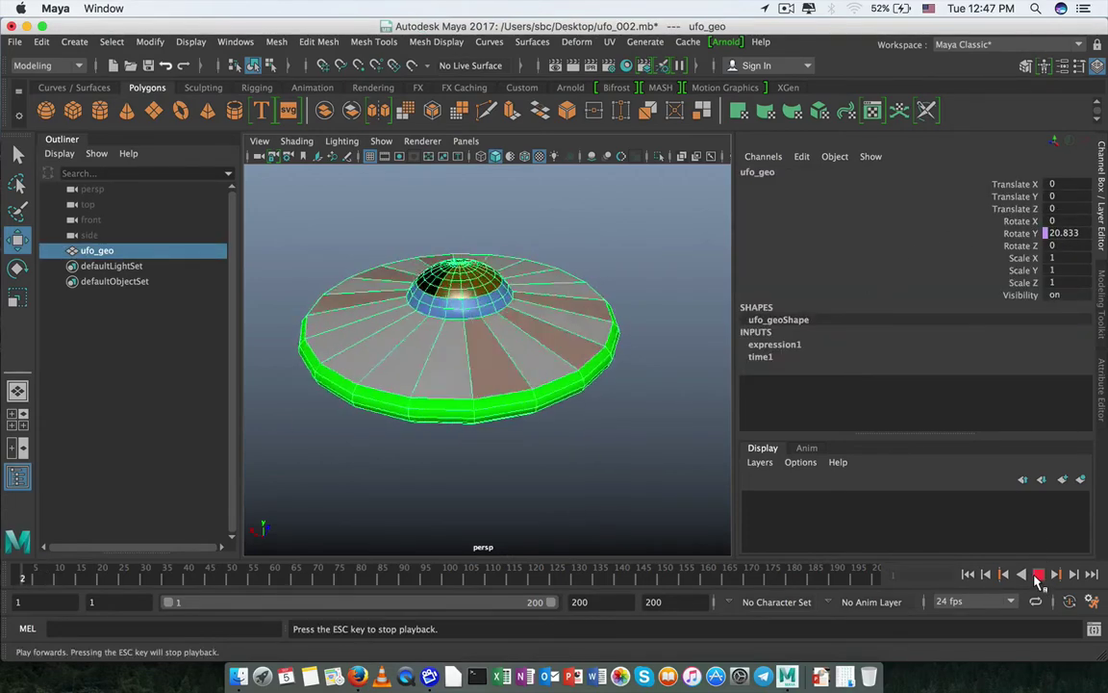
click(1038, 575)
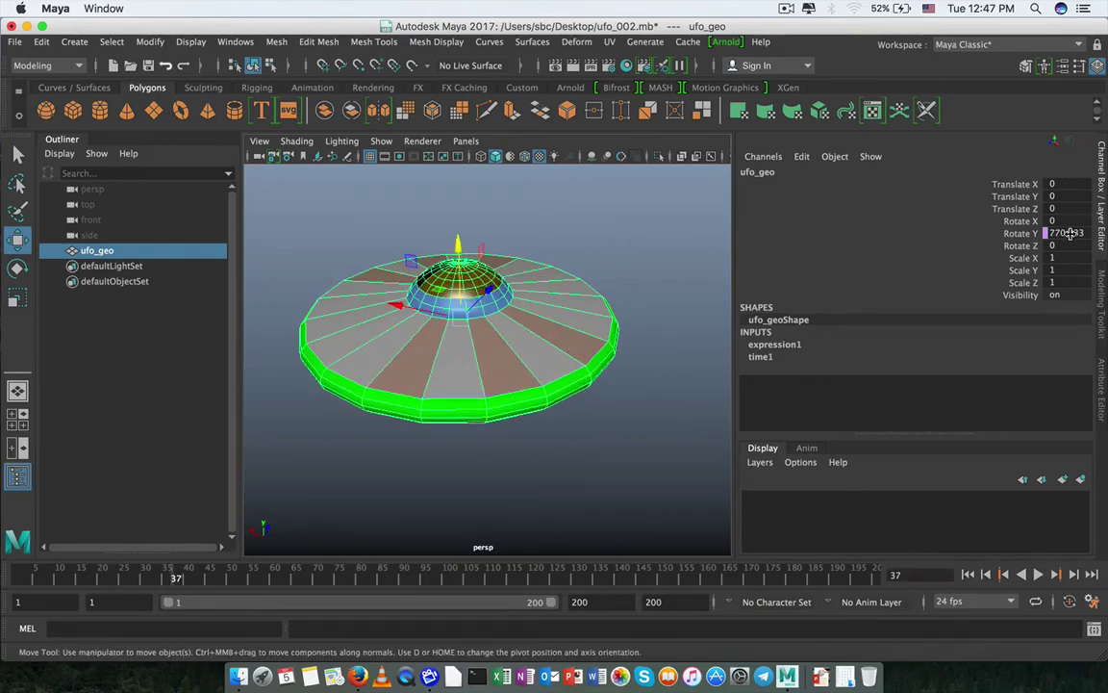
click(968, 574)
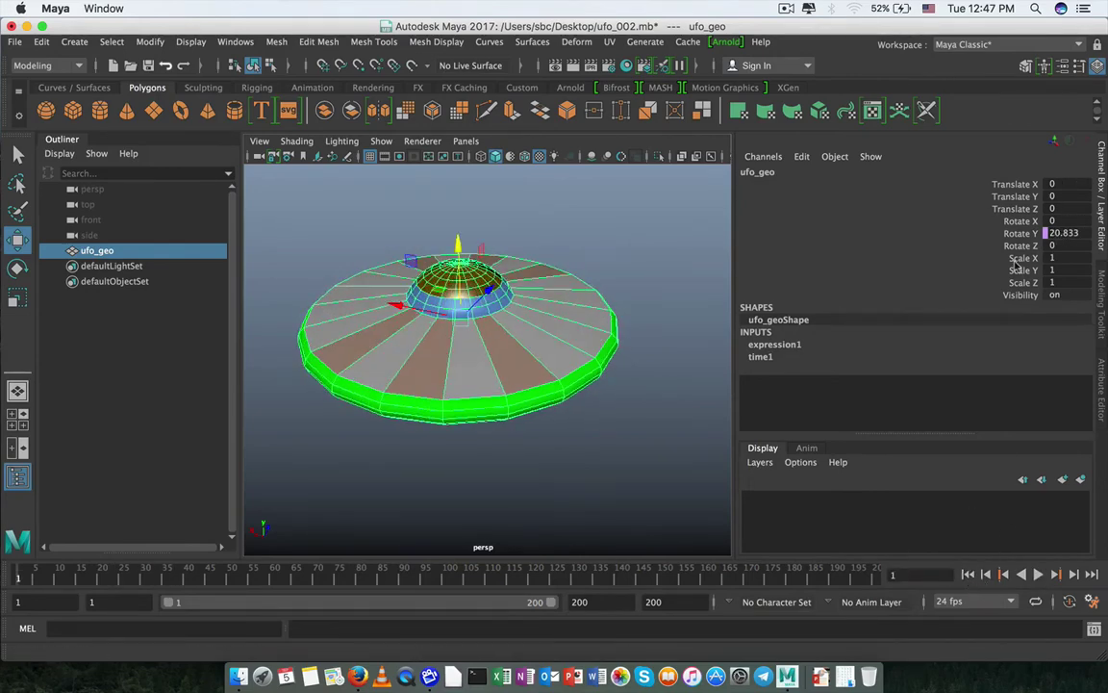
click(1038, 574)
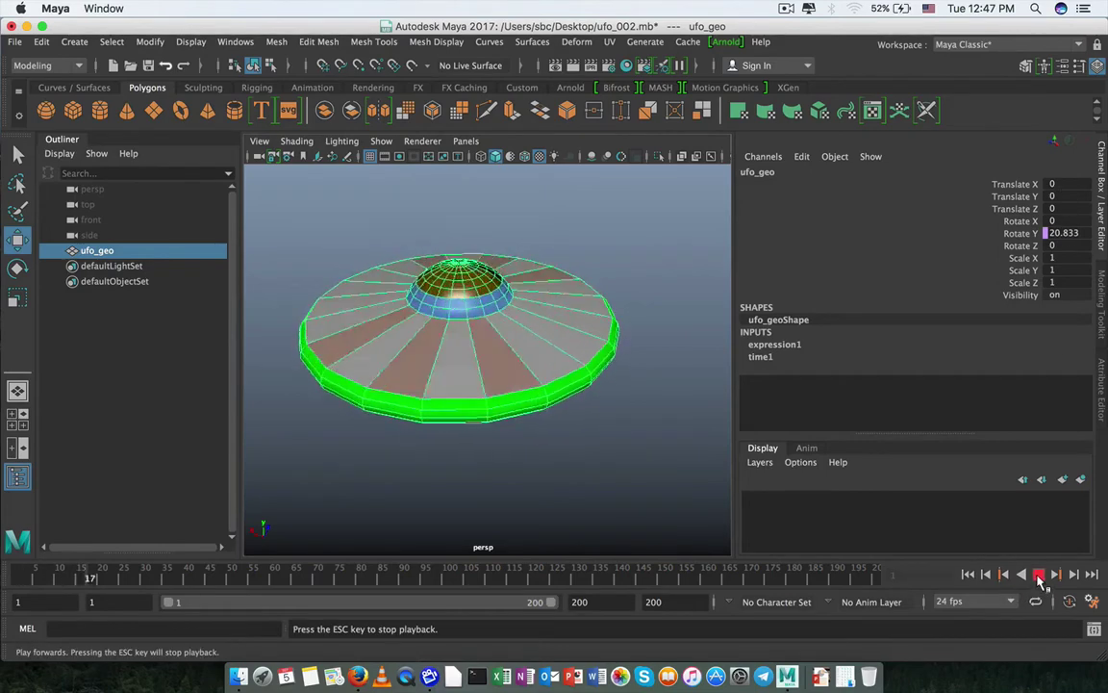
click(1038, 574)
click(967, 575)
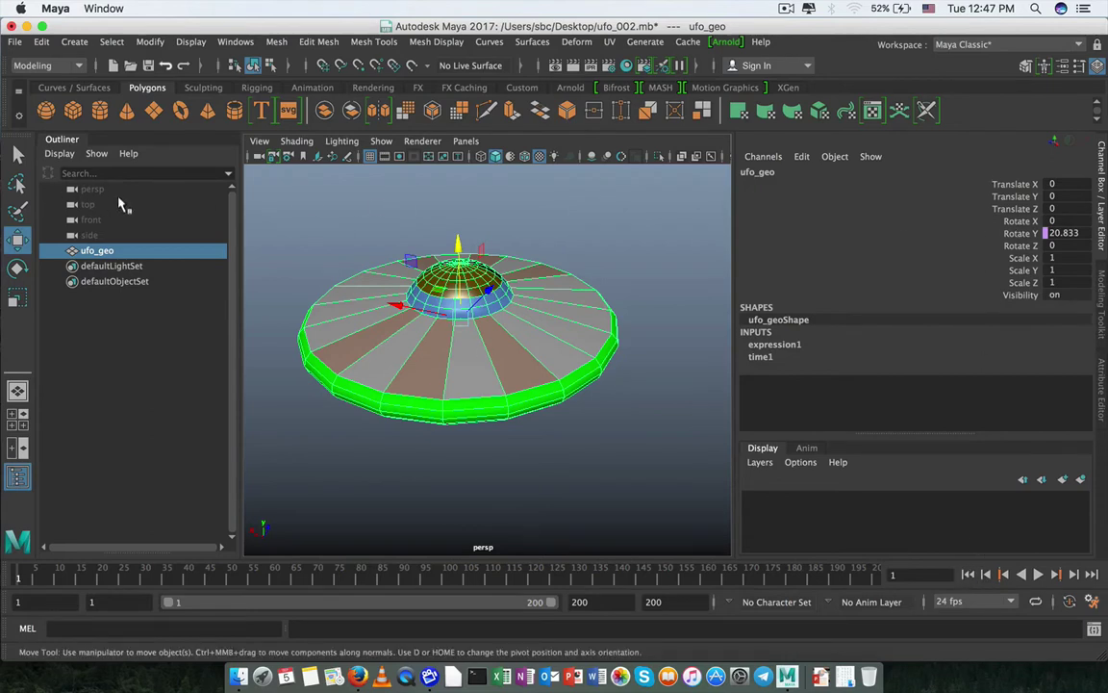
- Reopen the expression on ufo_geo's Rotate Y channel for editing and erase its text
alt+right_drag(535, 372, 444, 344)
alt+middle_drag(444, 344, 443, 371)
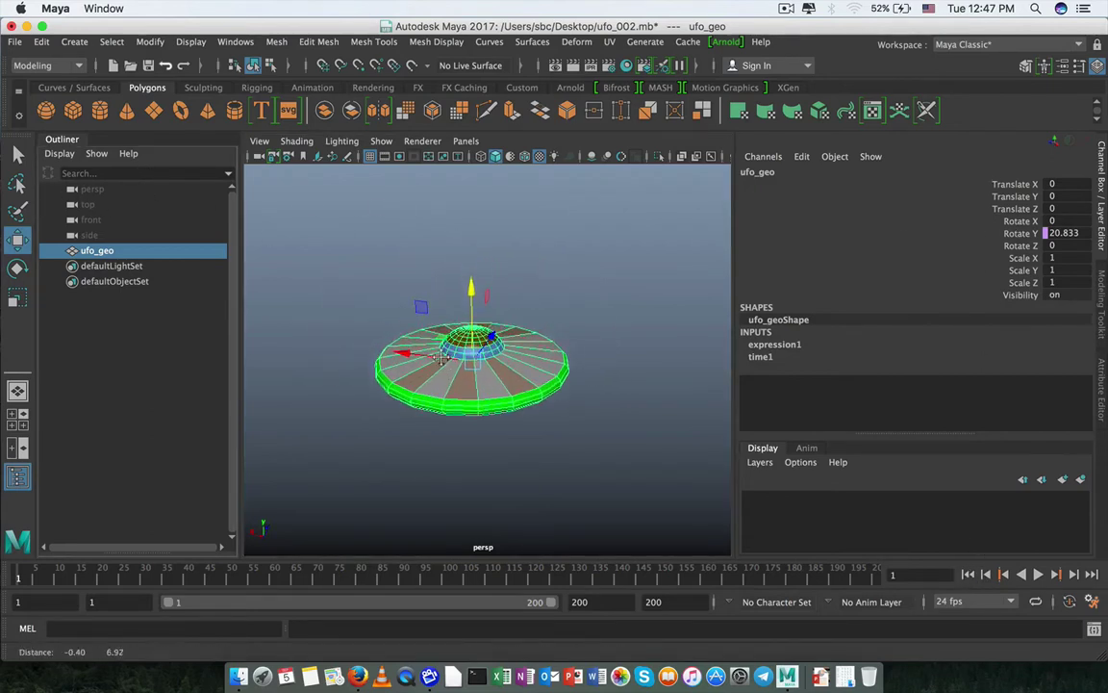
alt+right_drag(442, 371, 471, 374)
alt+drag(471, 375, 474, 358)
click(1029, 236)
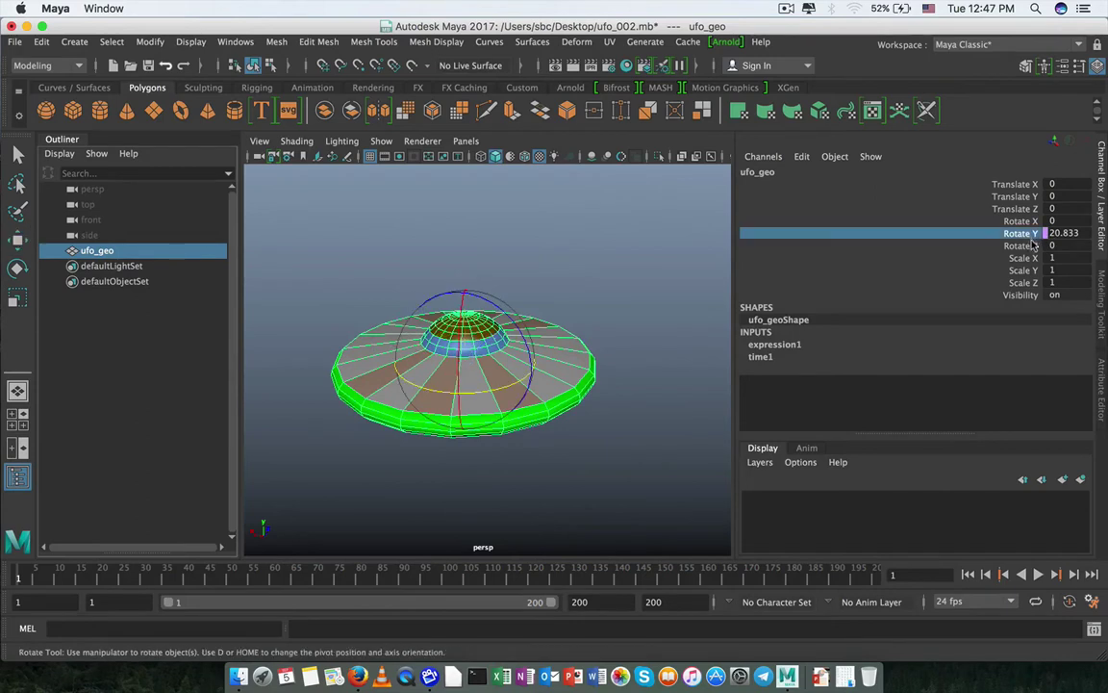
click(802, 157)
click(765, 166)
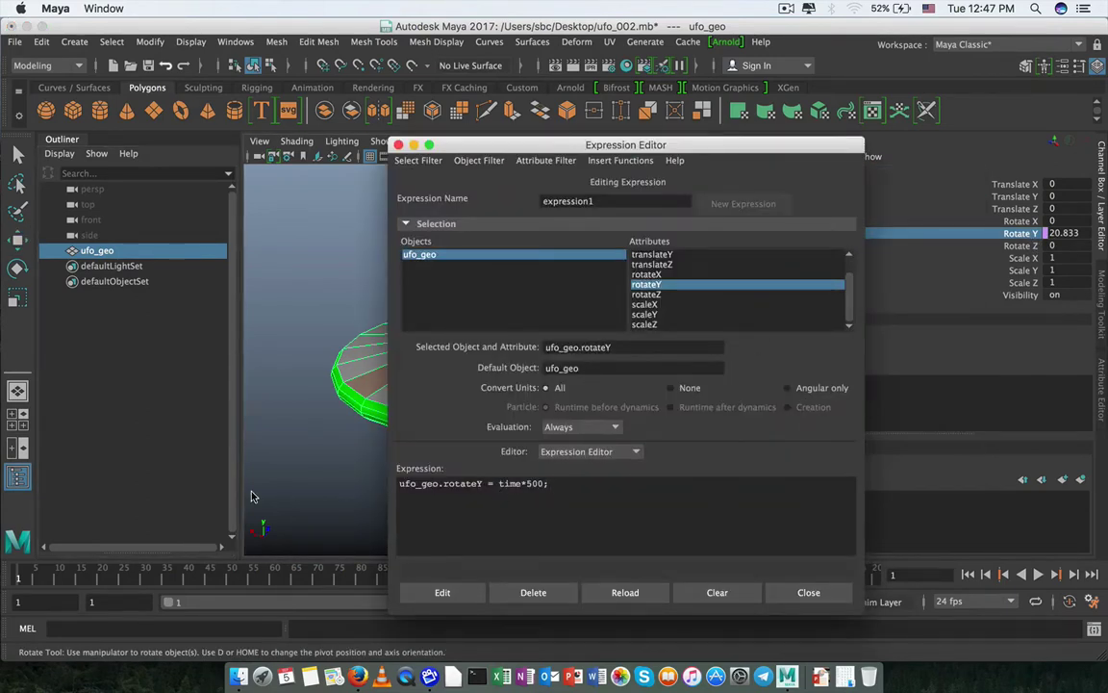
drag(584, 488, 197, 483)
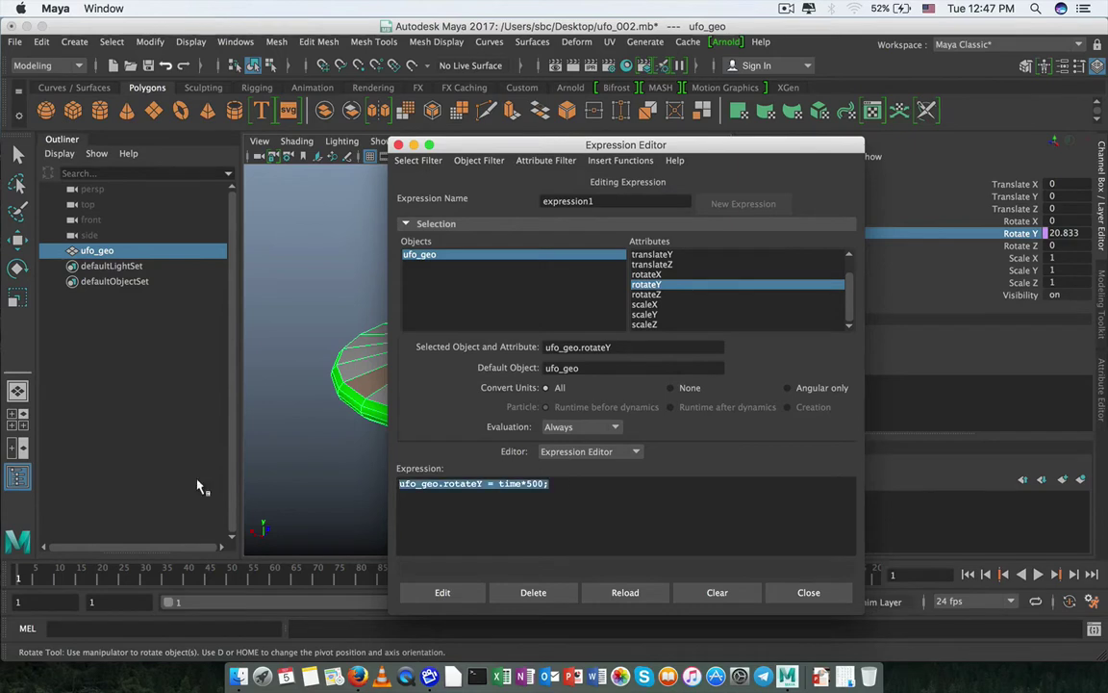
key(Right)
key(BackSpace)
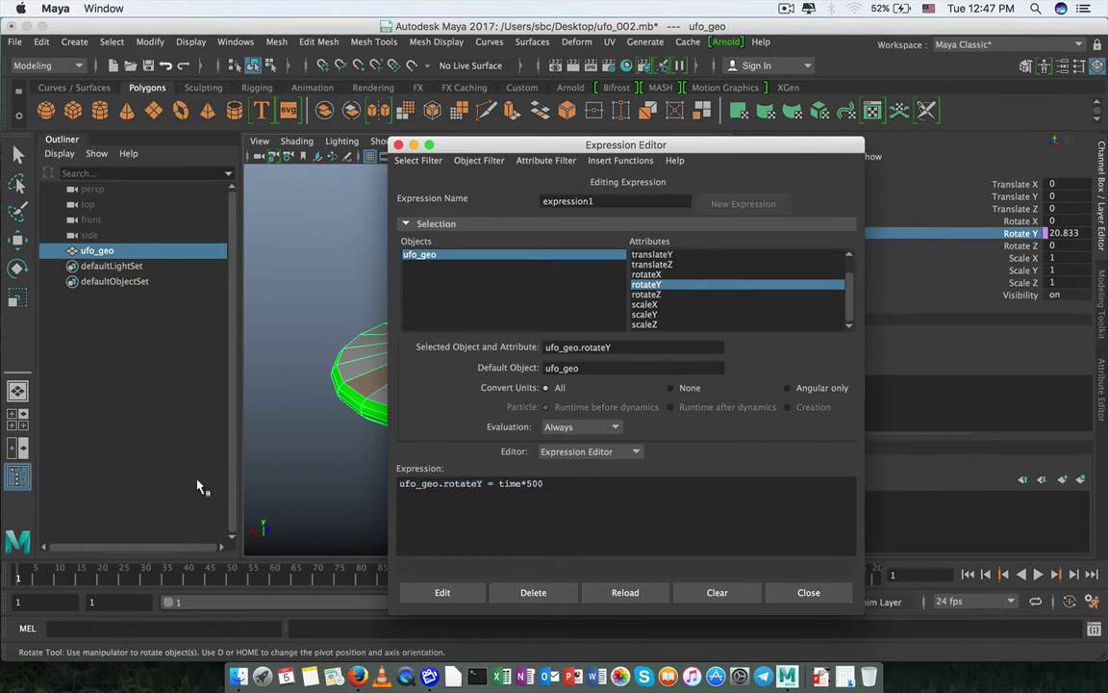
key(BackSpace)
key(BackSpace)
key(BackSpace)
key(BackSpace)
key(BackSpace)
key(BackSpace)
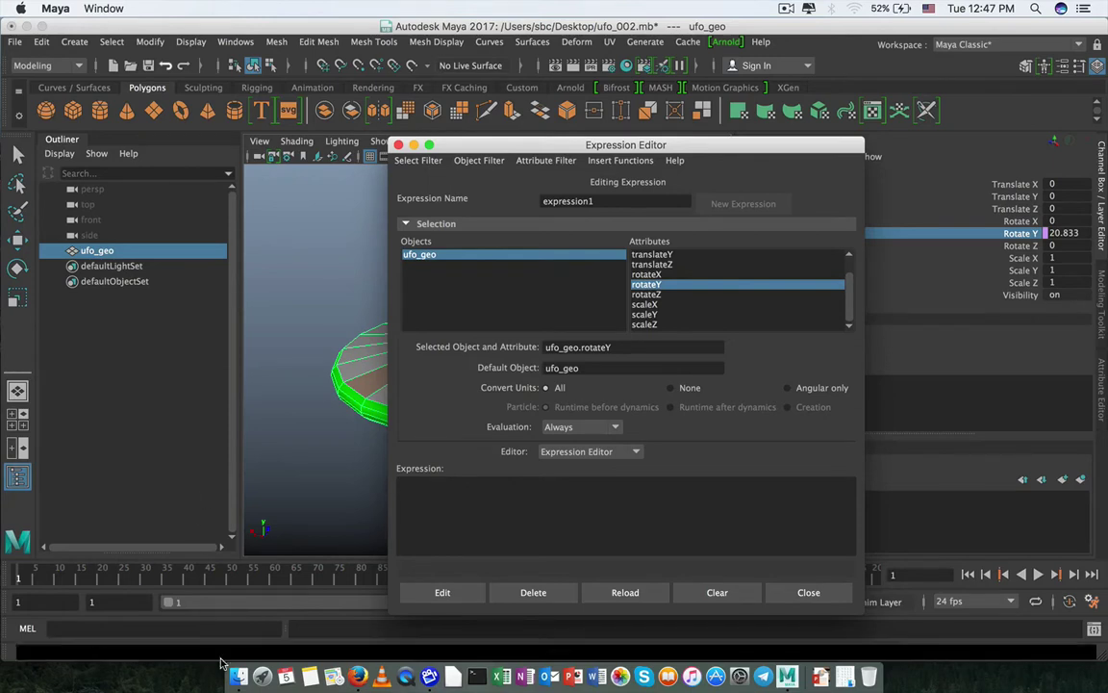
- Switch to Notes and start an if-else template in the note with the line "if (xxx) {"
click(310, 654)
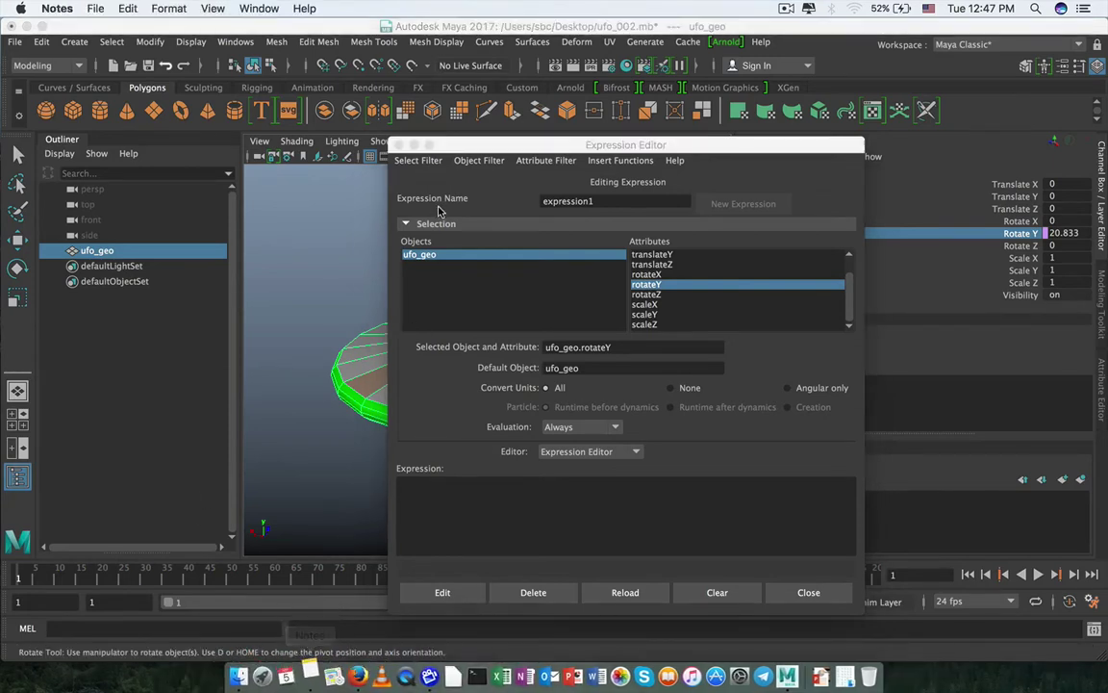
drag(733, 264, 232, 154)
key(BackSpace)
text(if ()
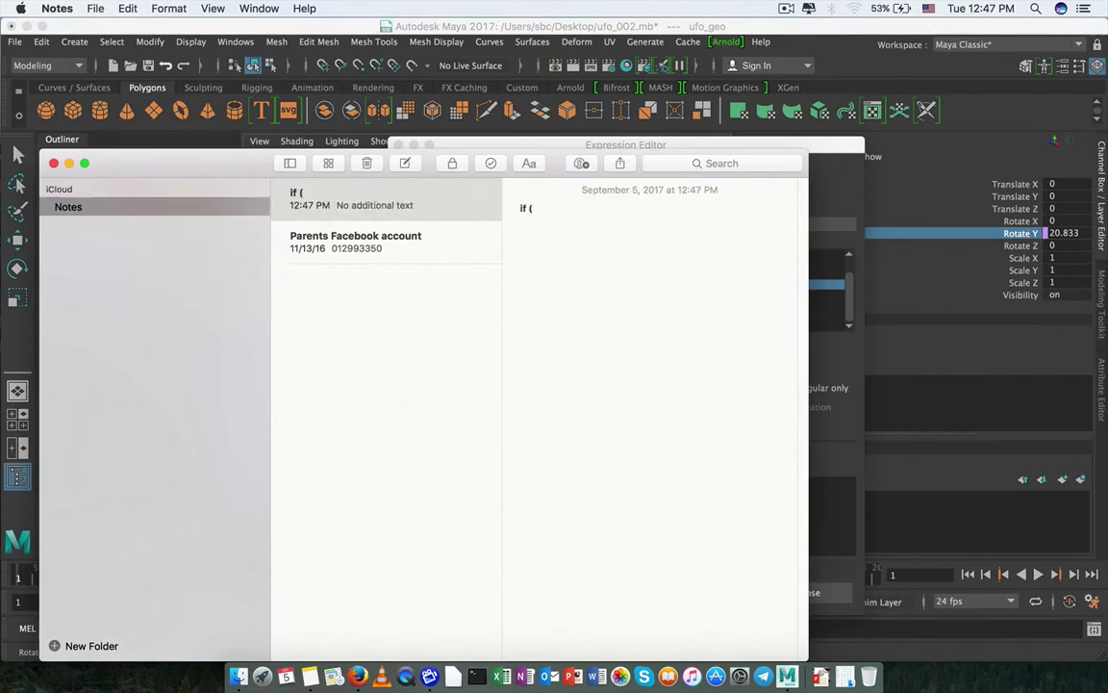
text(xxx)
text(); {)
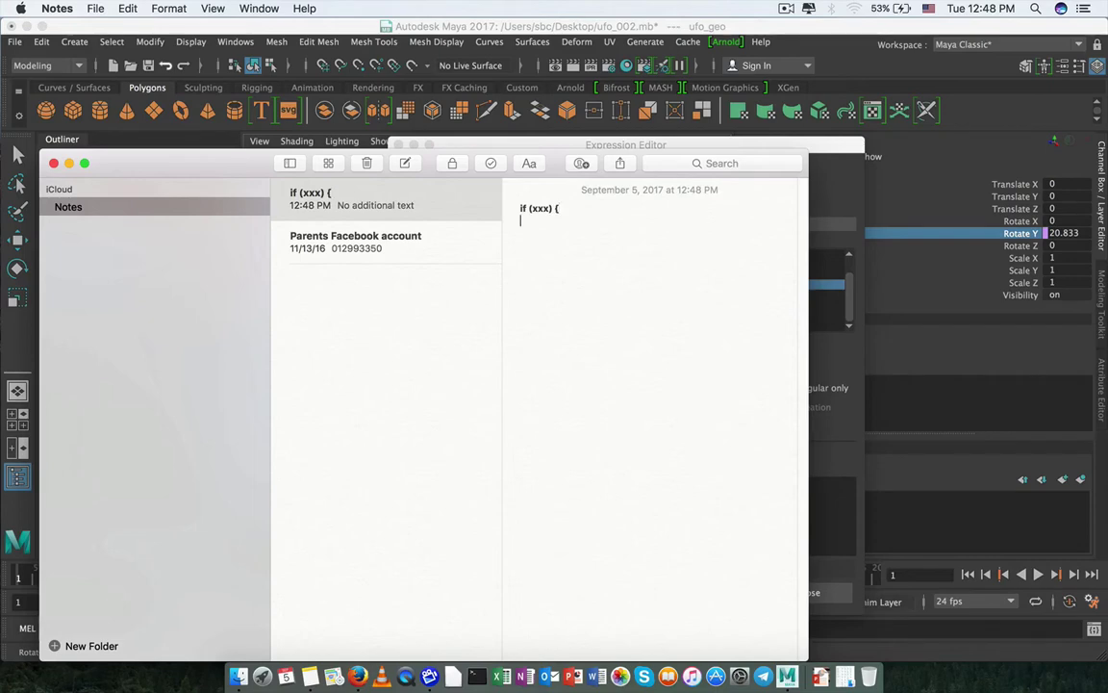
- Complete the template with the lines "xxx = ;", "}else{", "xxx =;" and "}", correcting the extra x in the first assignment
key(Return)
text(xxx)
text(}els)
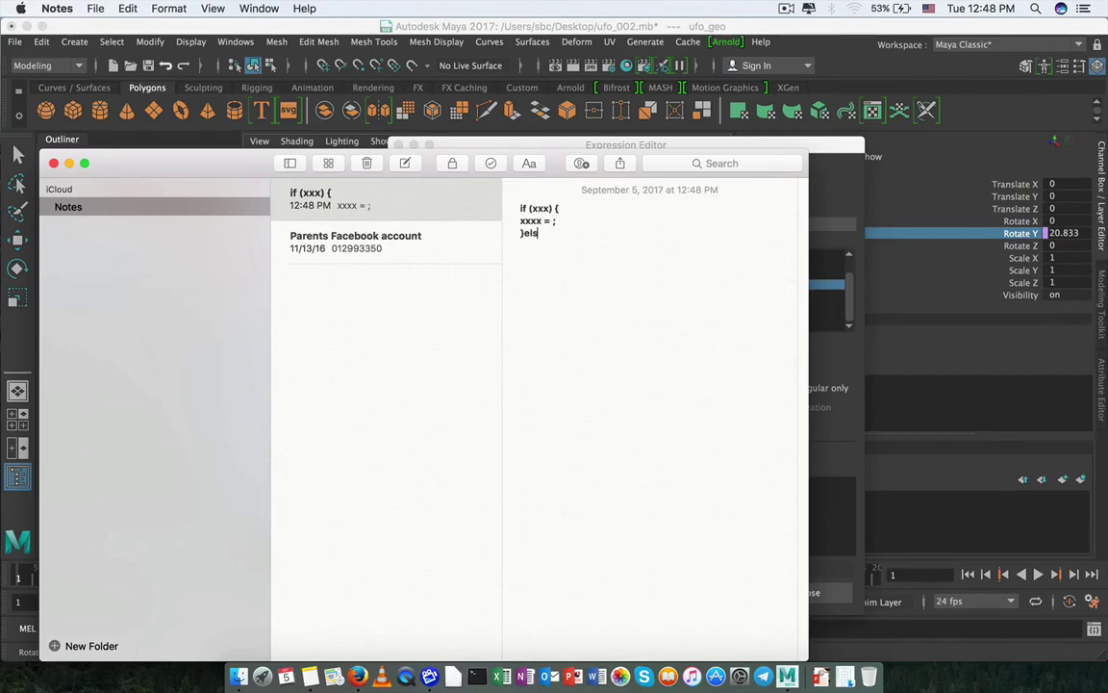
text(e{)
click(536, 220)
key(BackSpace)
key(Down)
drag(571, 273, 453, 202)
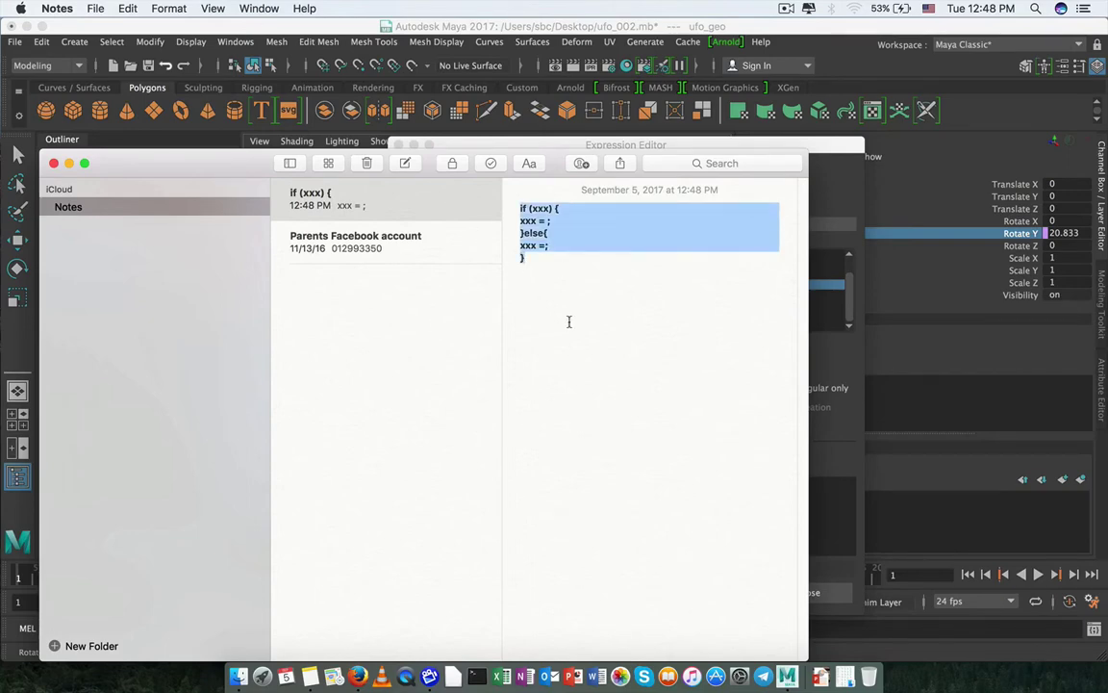
click(536, 257)
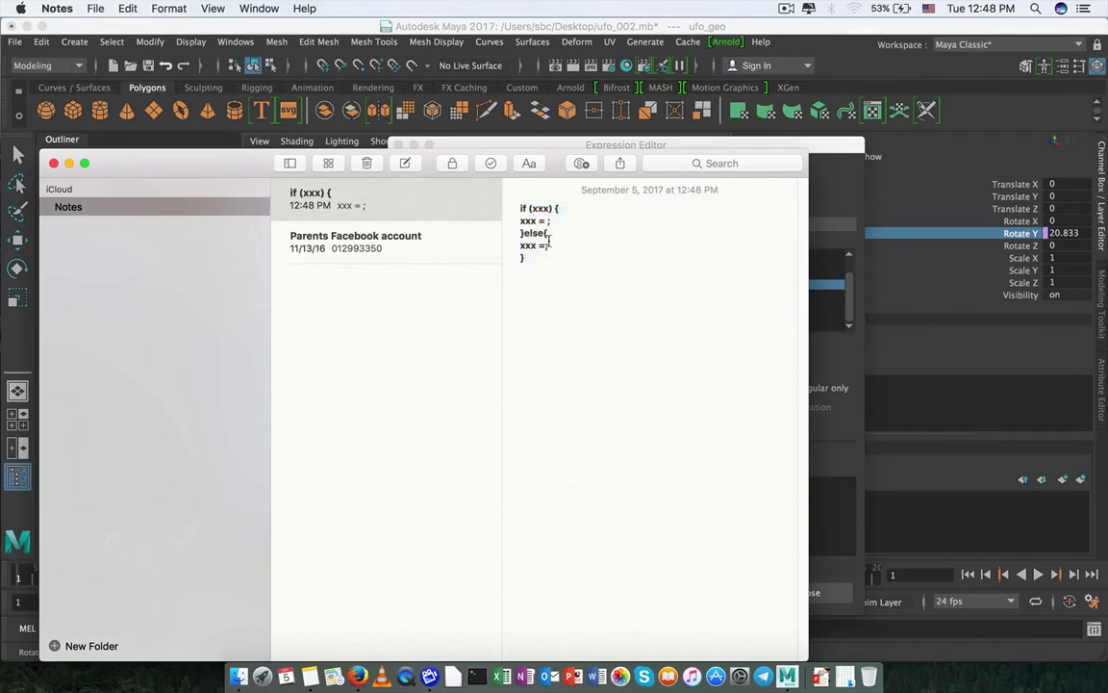
- Return to Maya's Expression Editor, place it beside the note and begin the expression with "if (frame == 1) {"
click(601, 144)
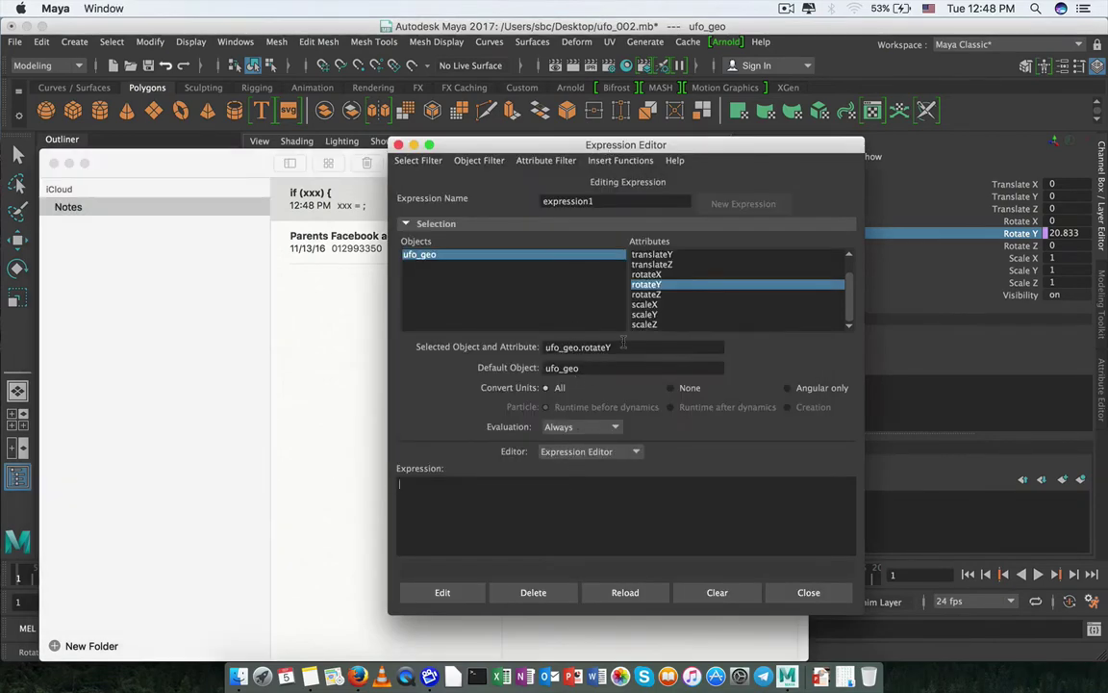
click(439, 507)
text(if ()
drag(597, 144, 769, 111)
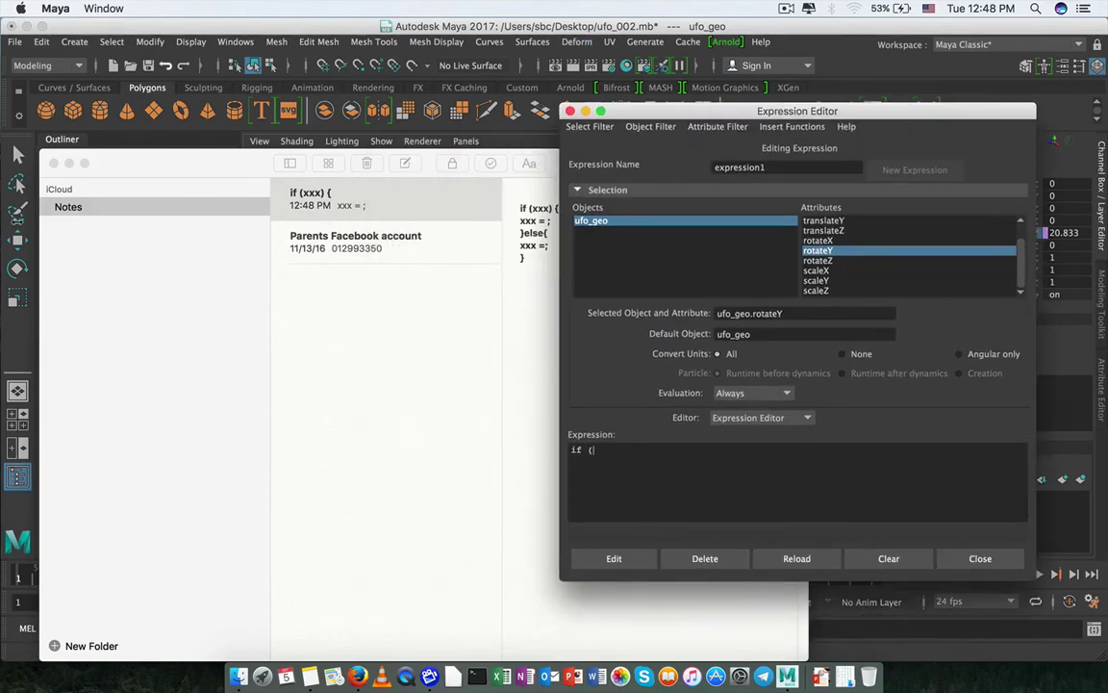
click(164, 169)
drag(165, 168, 50, 168)
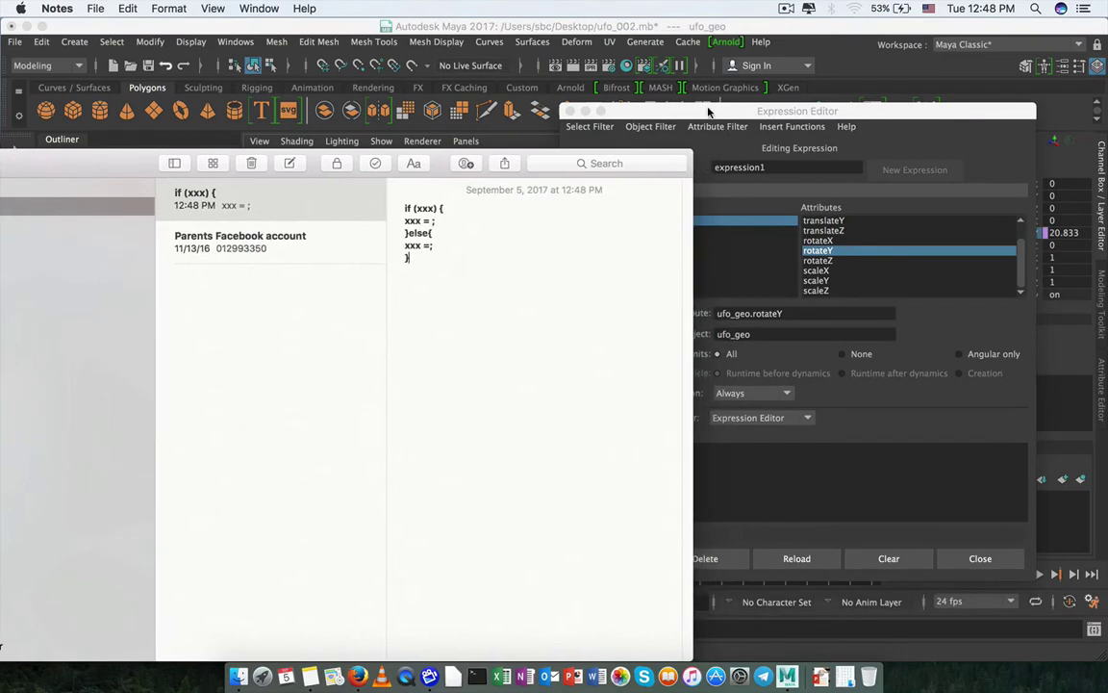
click(754, 277)
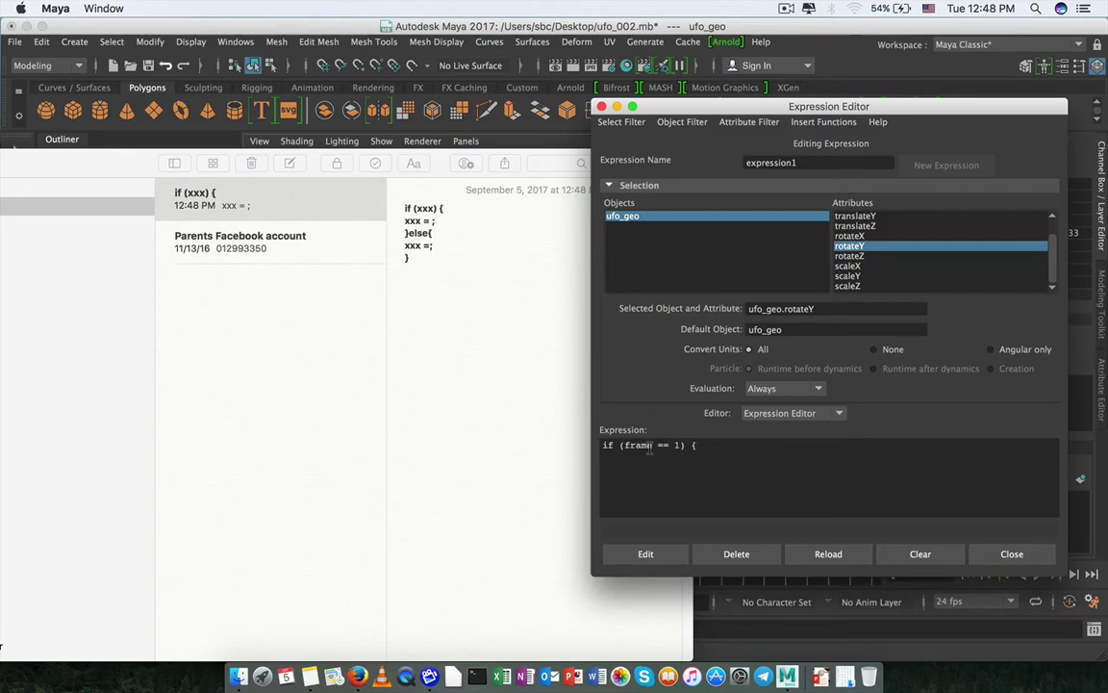
- Copy the rotateY attribute name into the if branch as "ufo_geo.rotateY = 0;" and open the "}else{" branch
drag(813, 308, 543, 313)
key(super+c)
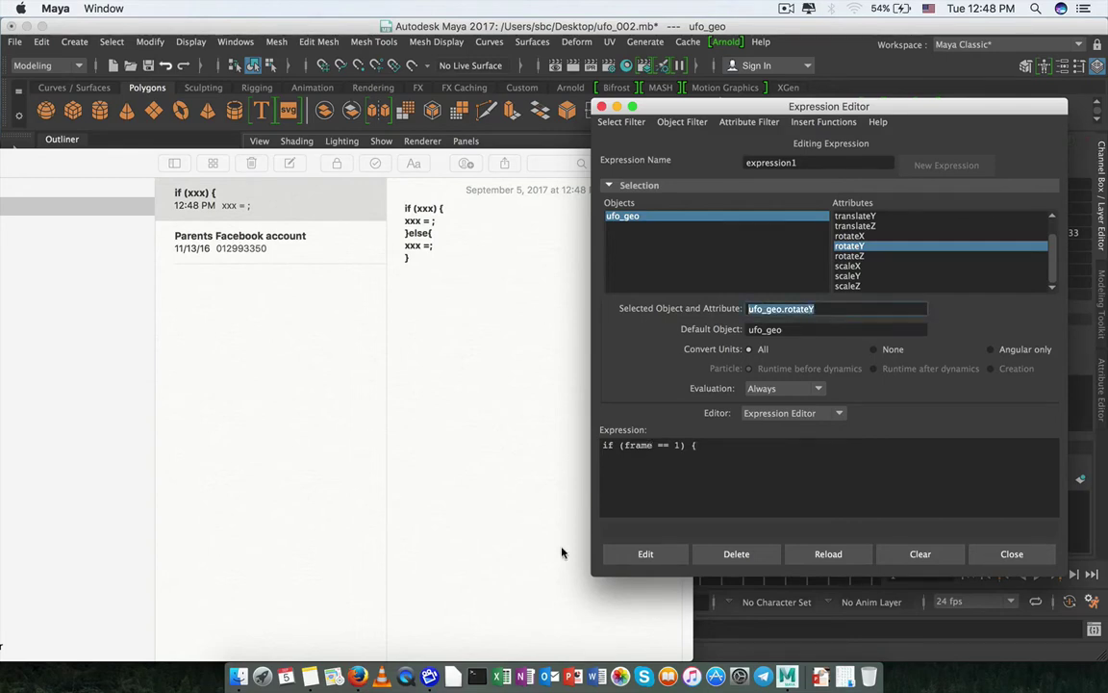
click(635, 460)
key(super+v)
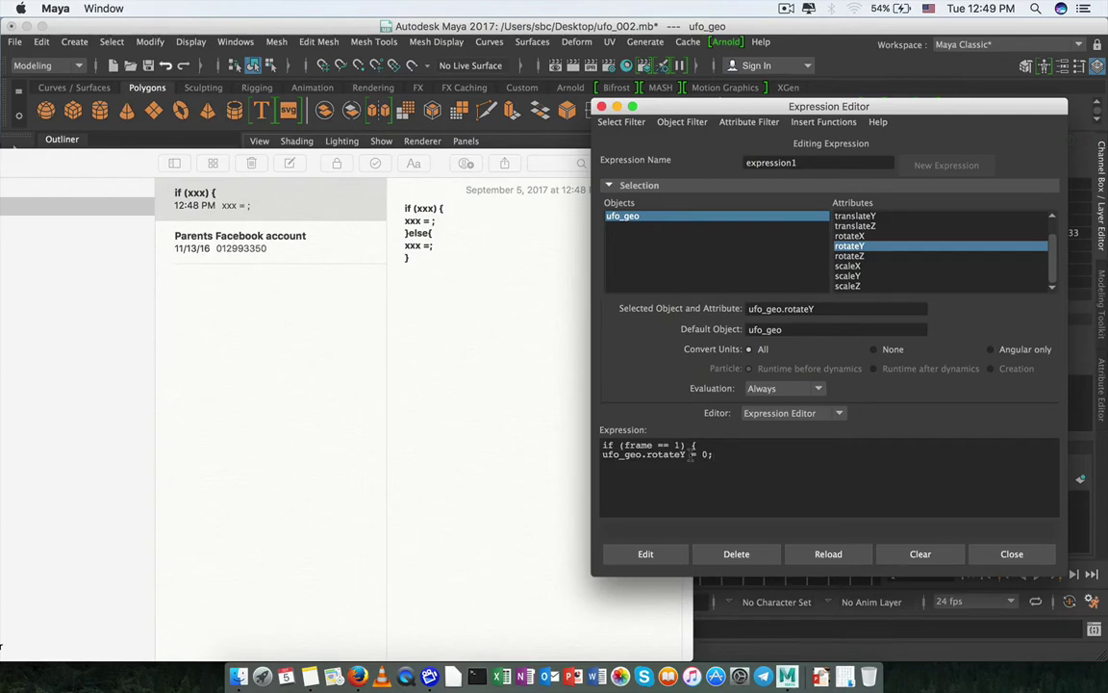
text(= 0;)
key(Return)
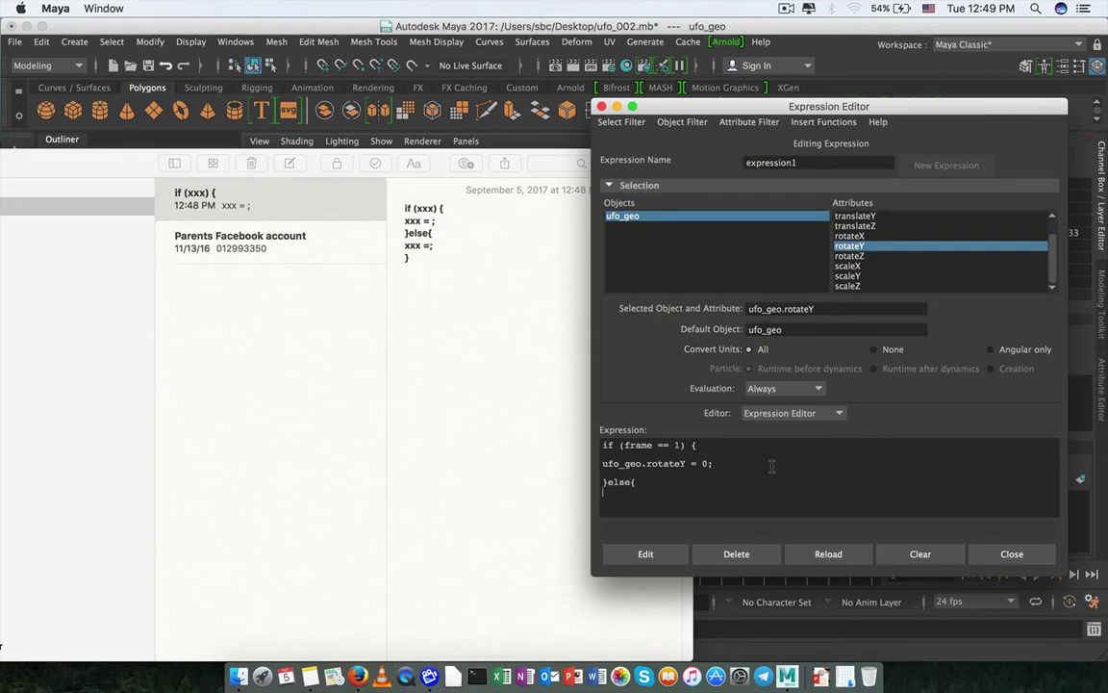
- Finish the else branch with "ufo_geo.rotateY = time*500;" and "}", apply the edit and enlarge the Expression Editor to show all lines
text(ufo_geo.rotateY)
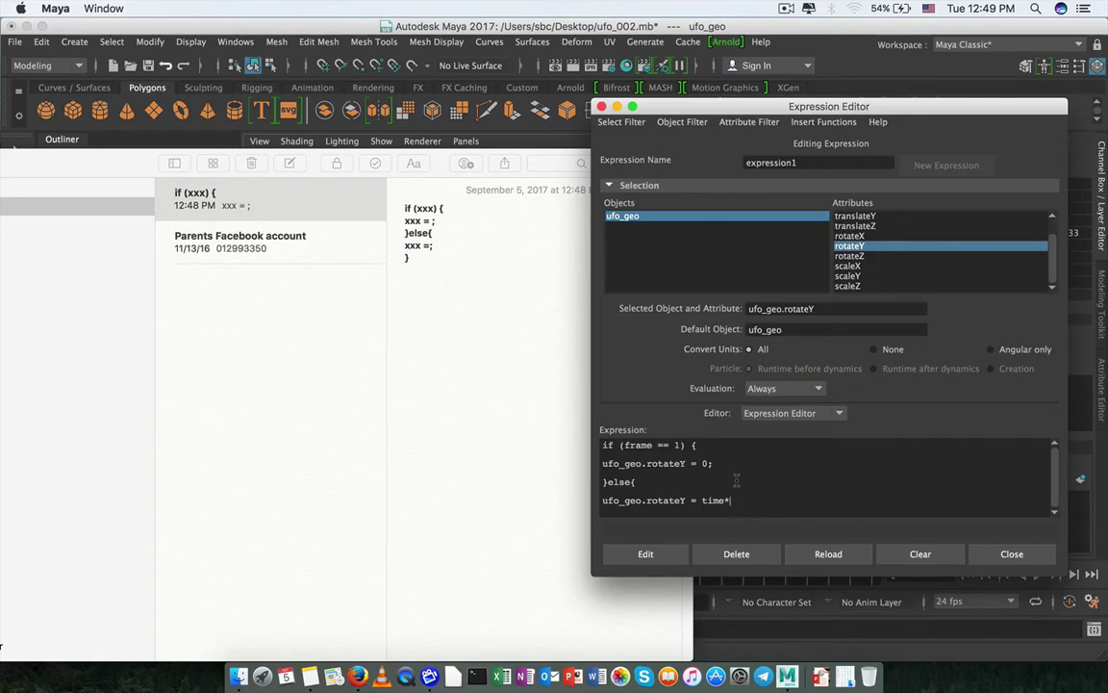
text(= time*500;)
drag(123, 168, 26, 85)
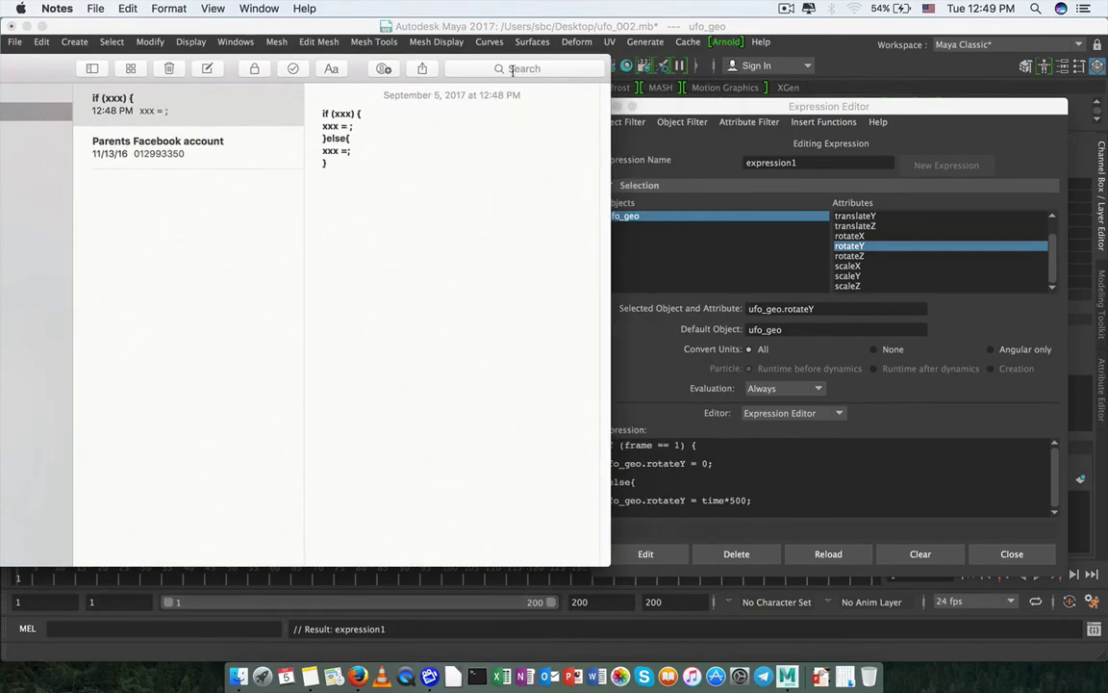
drag(731, 112, 766, 77)
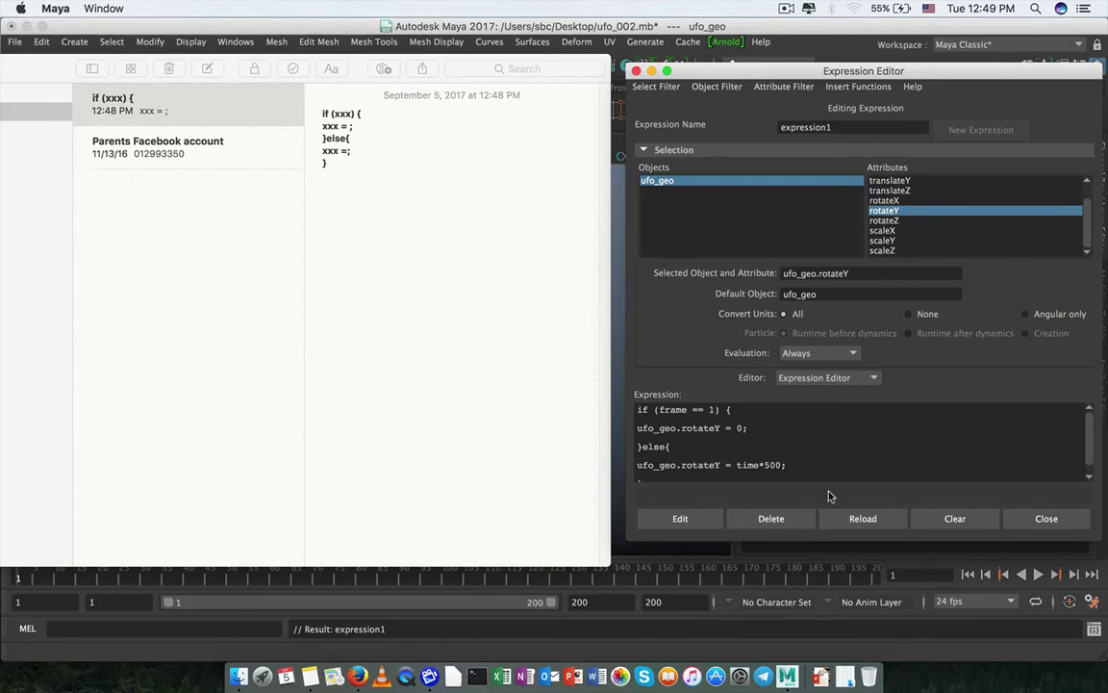
drag(1095, 542, 1100, 588)
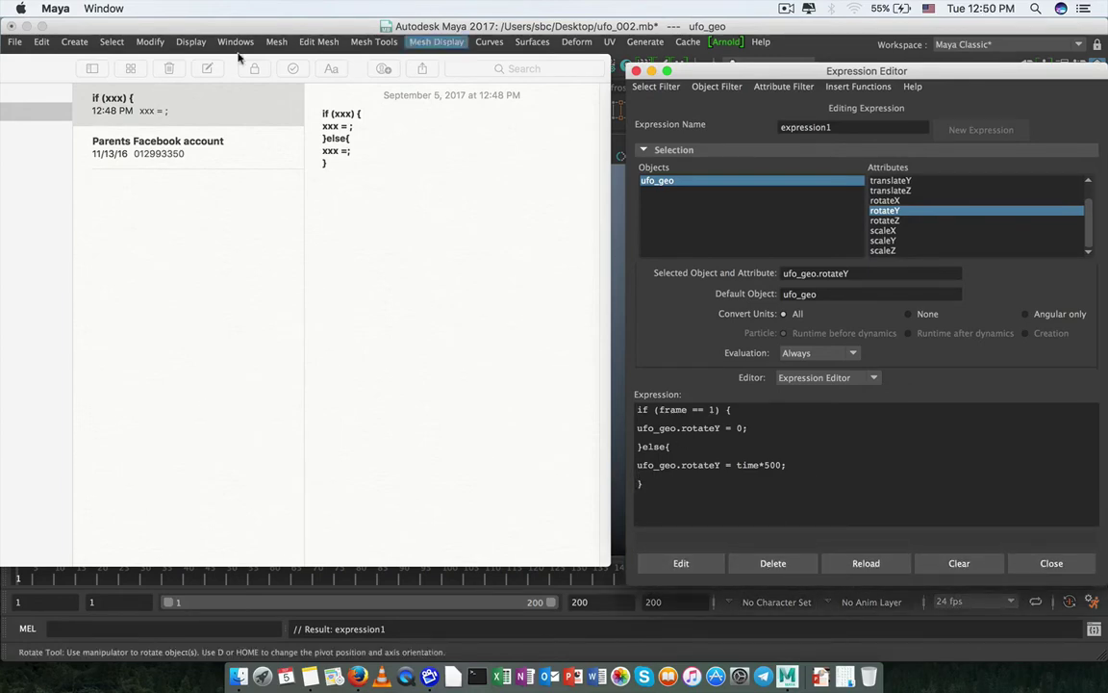
- Put the Notes window away and close the Expression Editor
drag(45, 70, 289, 75)
click(100, 74)
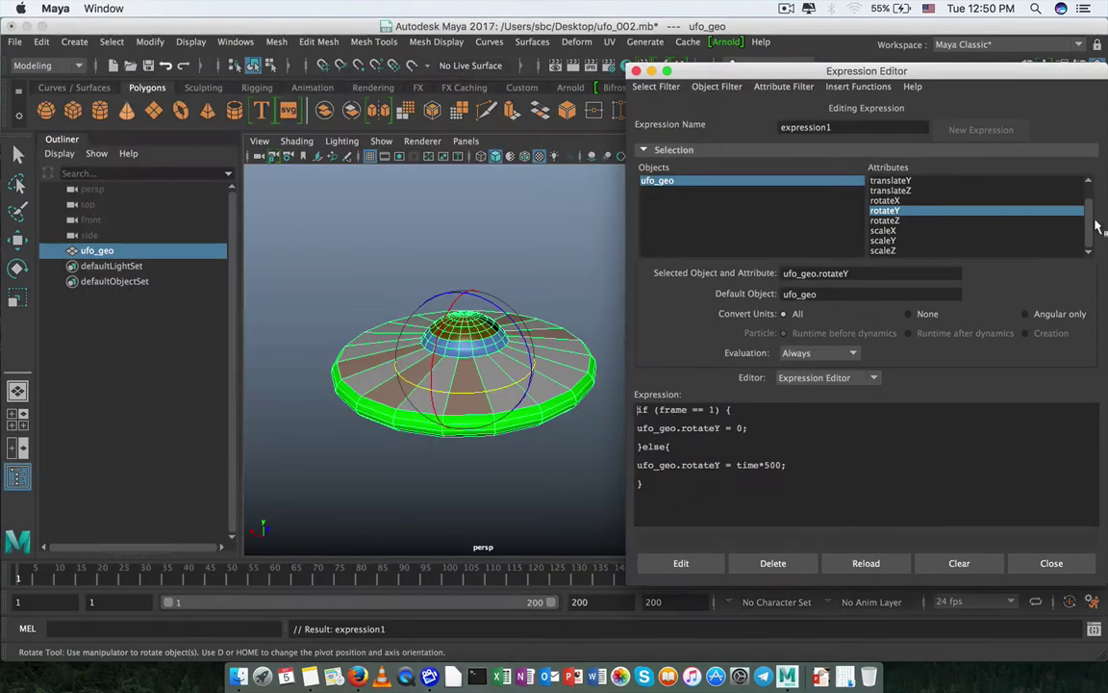
click(635, 72)
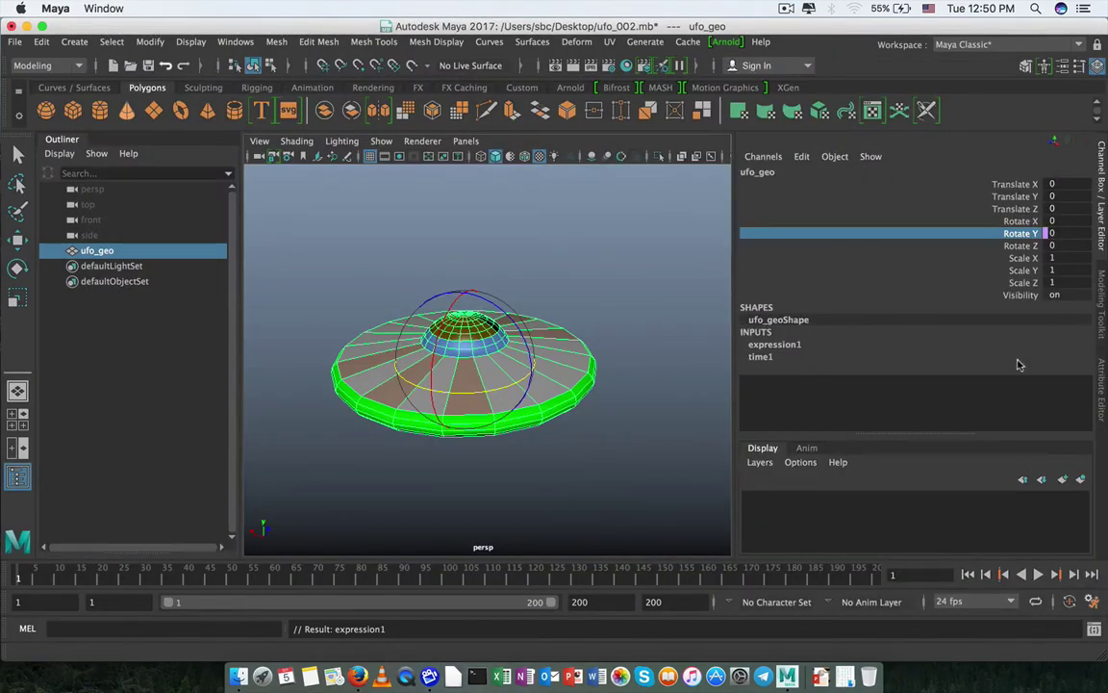
- Play the if-else driven spin twice, rewinding to frame 1 each time to check ufo_geo's Rotate Y channel
click(1039, 574)
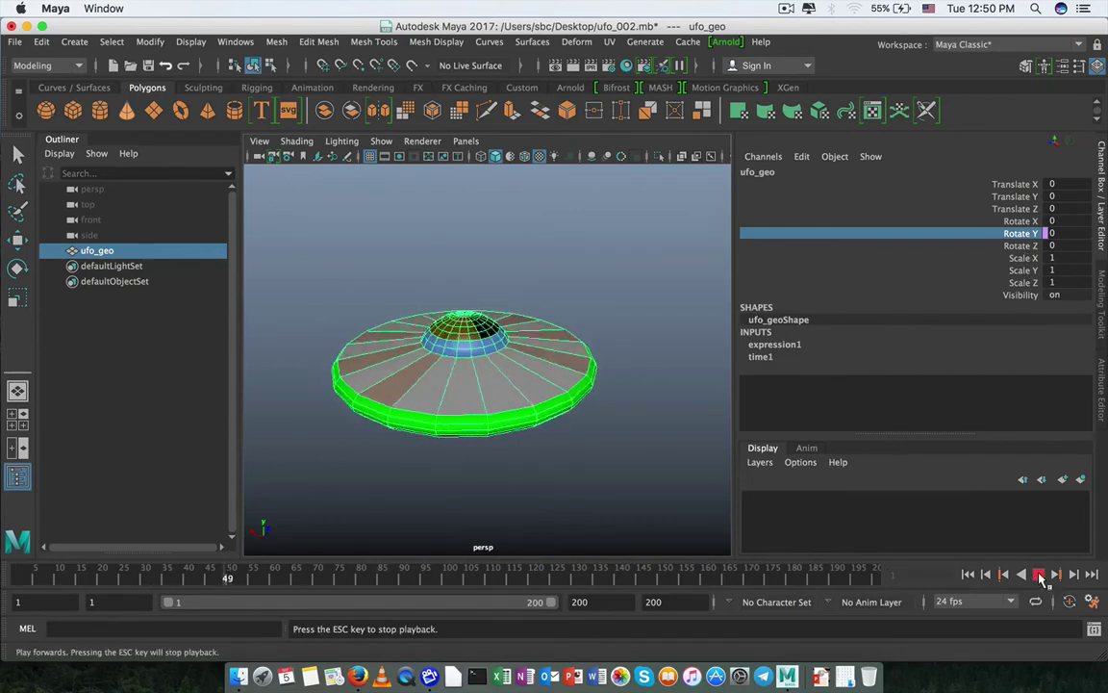
click(1038, 576)
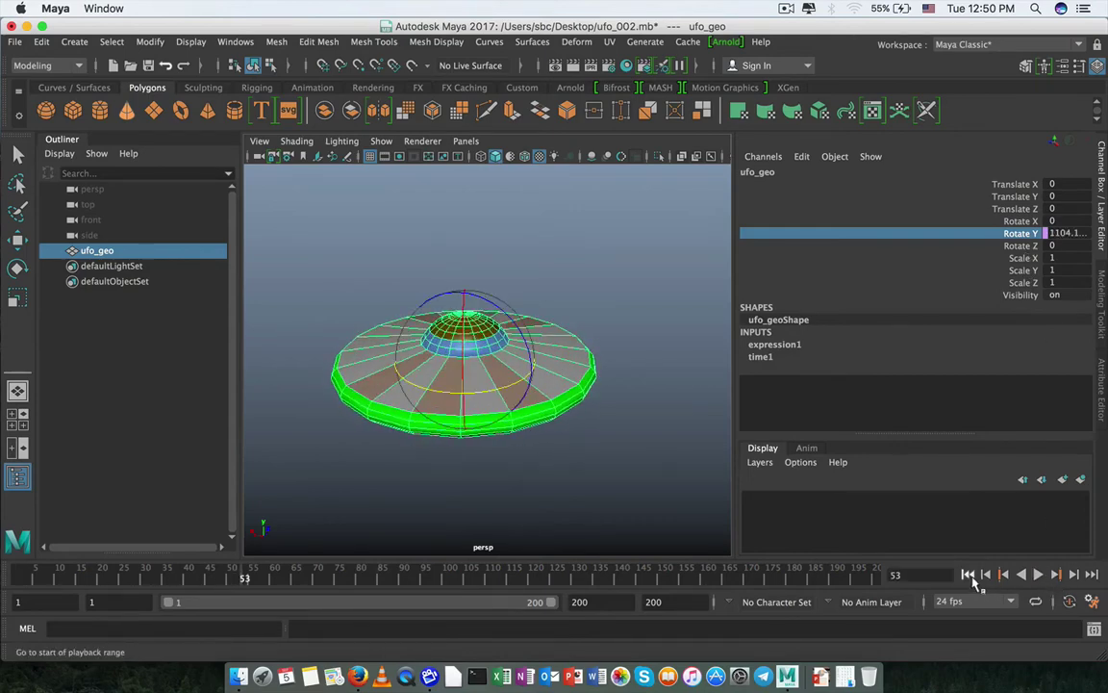
click(970, 577)
click(1039, 575)
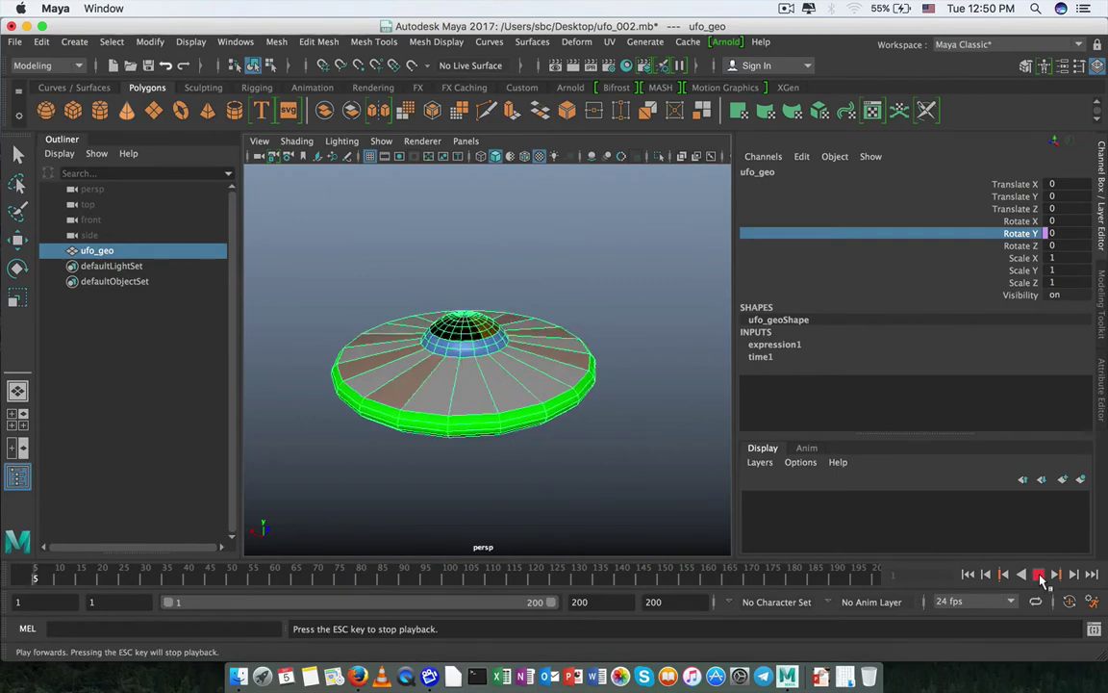
click(1039, 574)
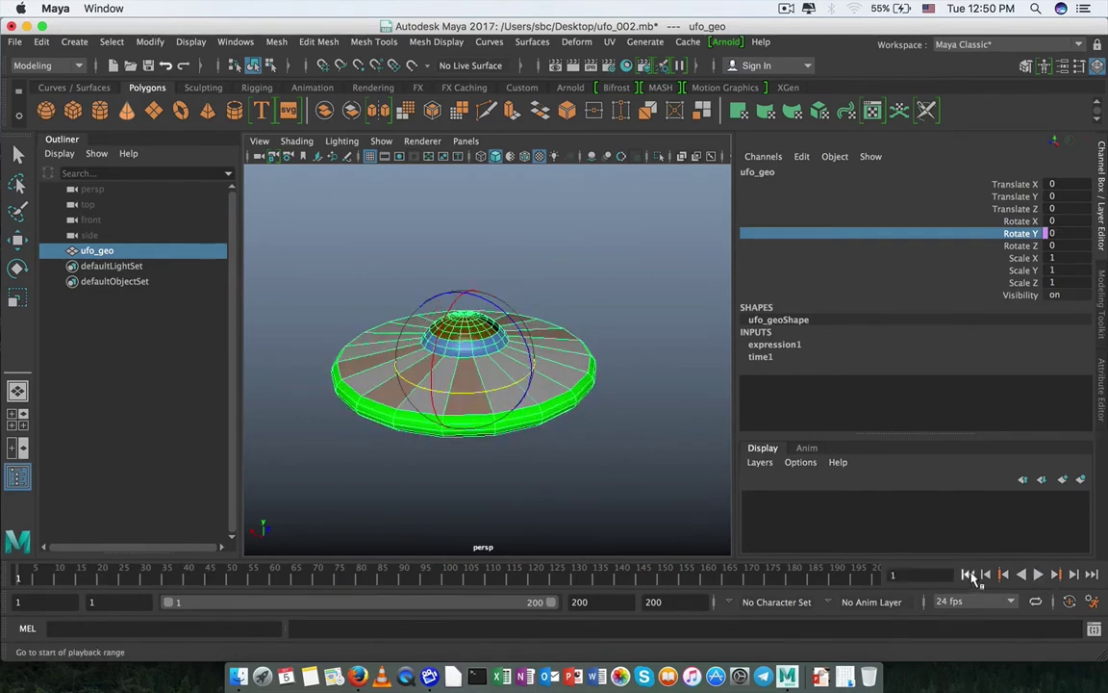
click(967, 575)
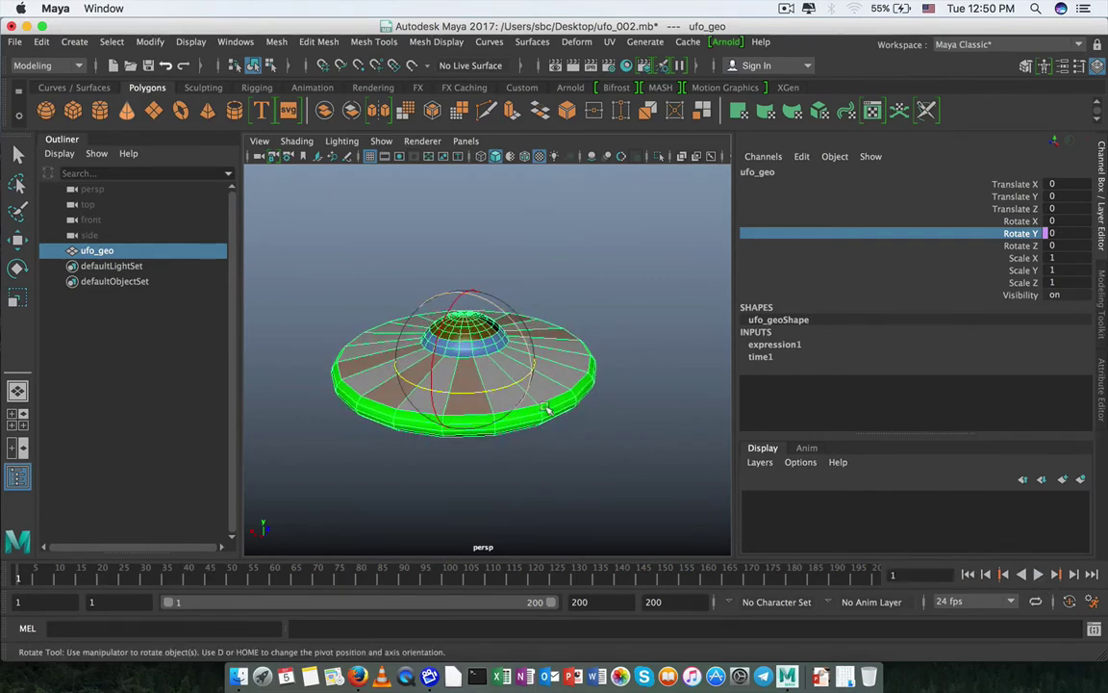
- Reopen the Rotate Y expression on ufo_geo, review its time multiplier and close the Expression Editor
alt+drag(491, 368, 532, 402)
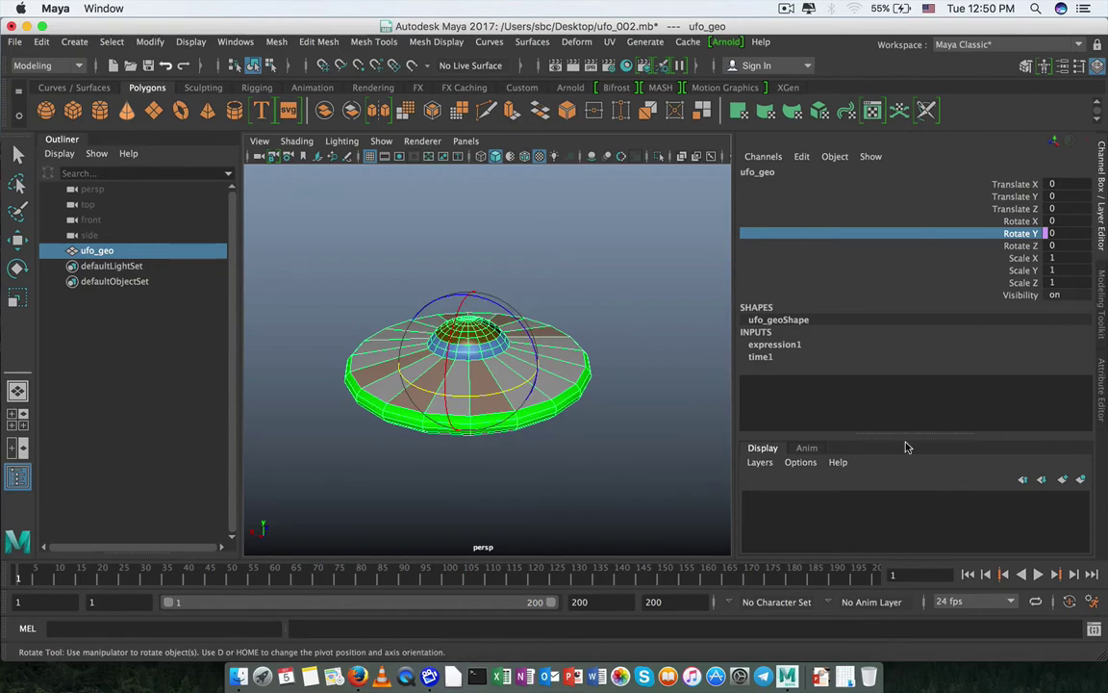
click(801, 156)
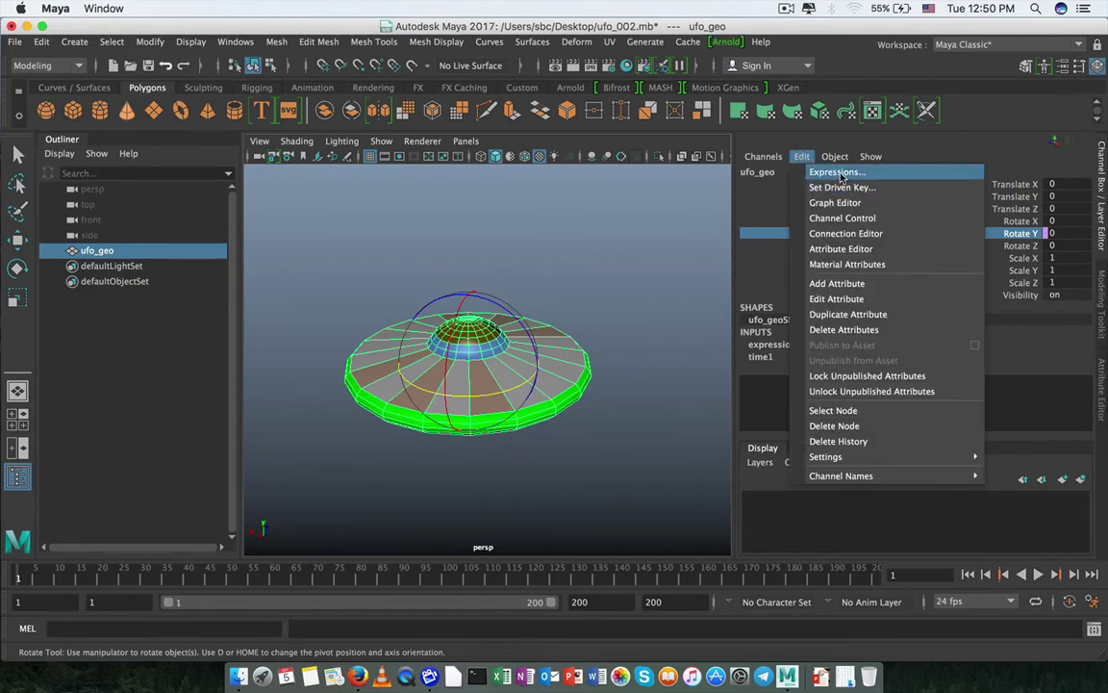
click(770, 168)
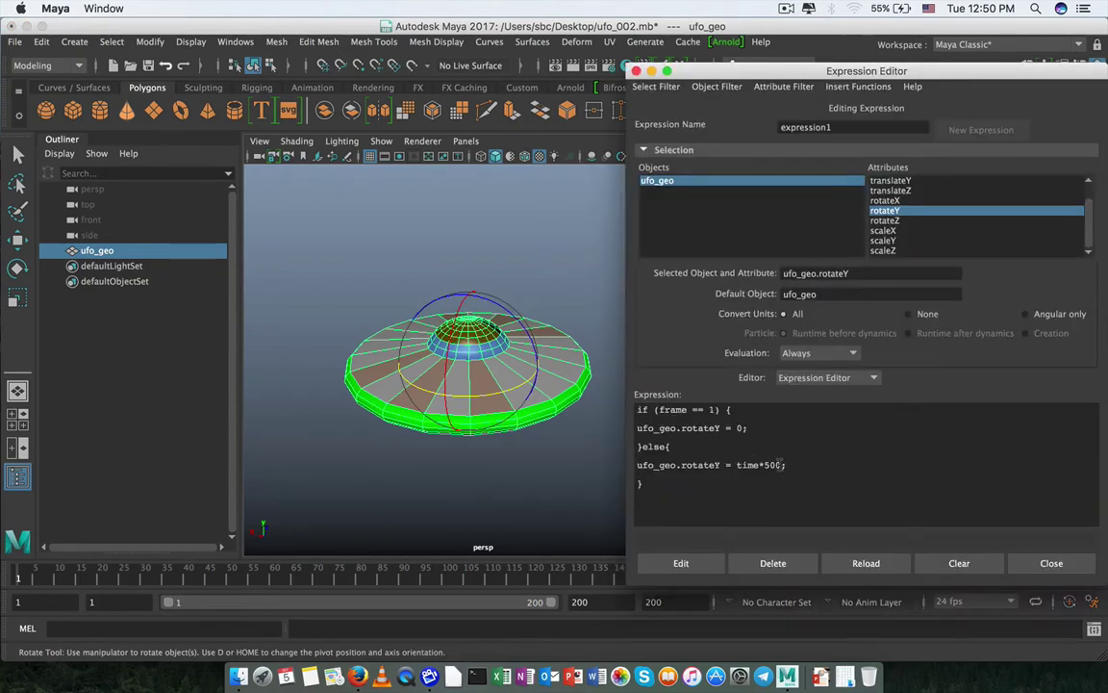
drag(780, 465, 767, 465)
click(1034, 564)
- Deselect the UFO and create a NURBS circle at the origin
click(412, 212)
click(74, 41)
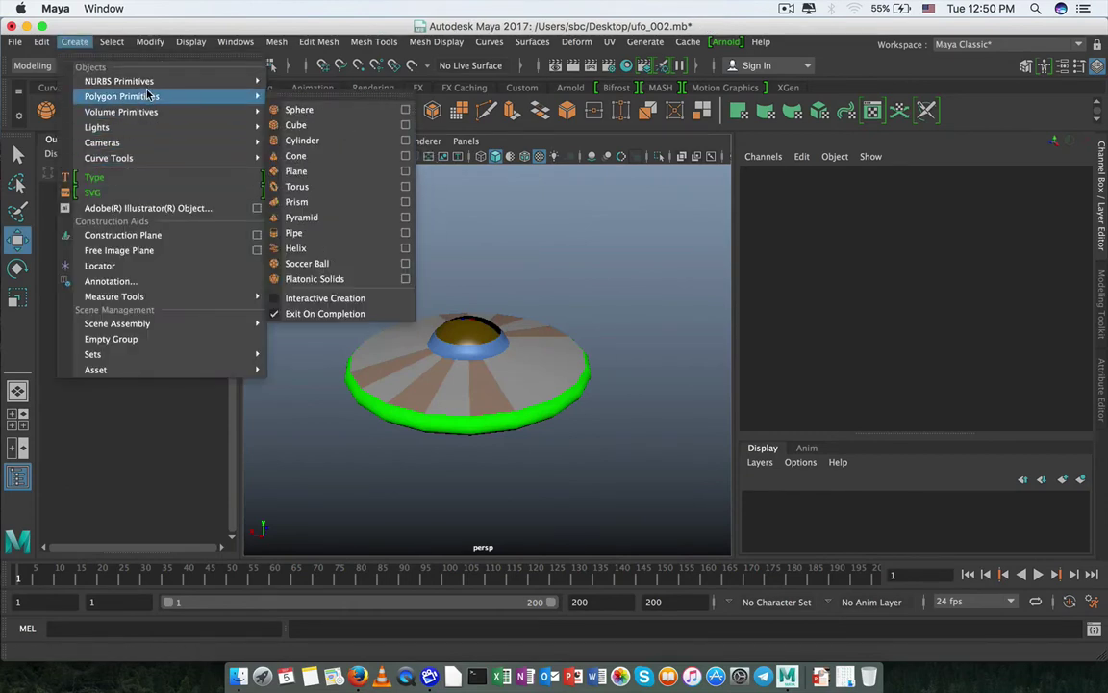
mouse_move(139, 81)
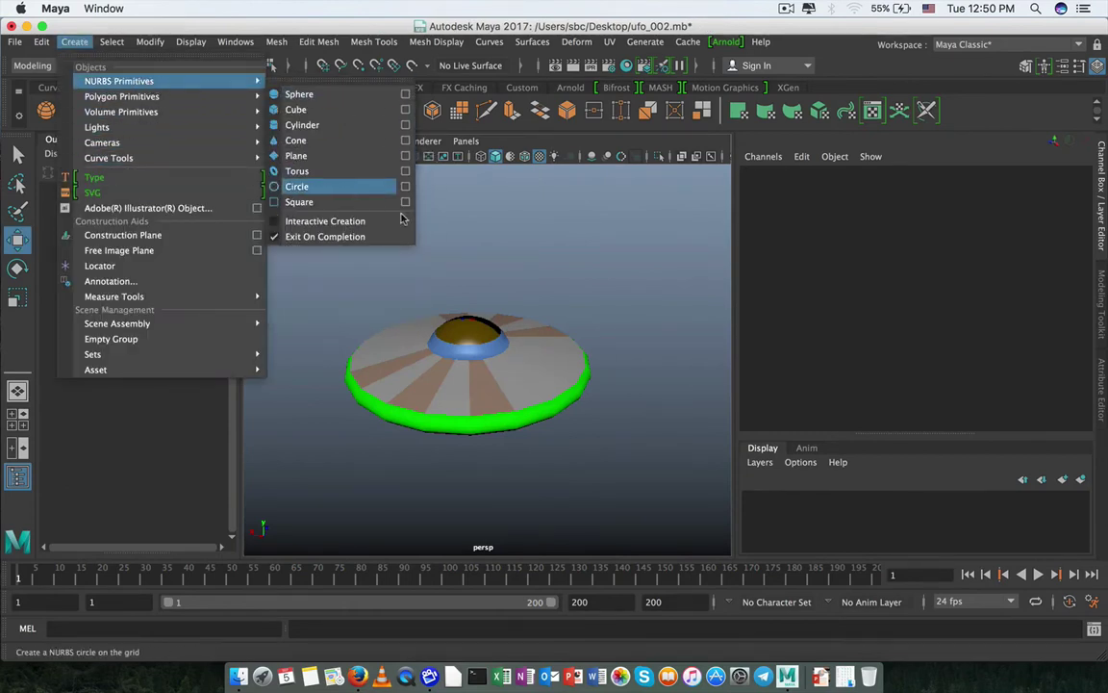
click(164, 65)
click(77, 87)
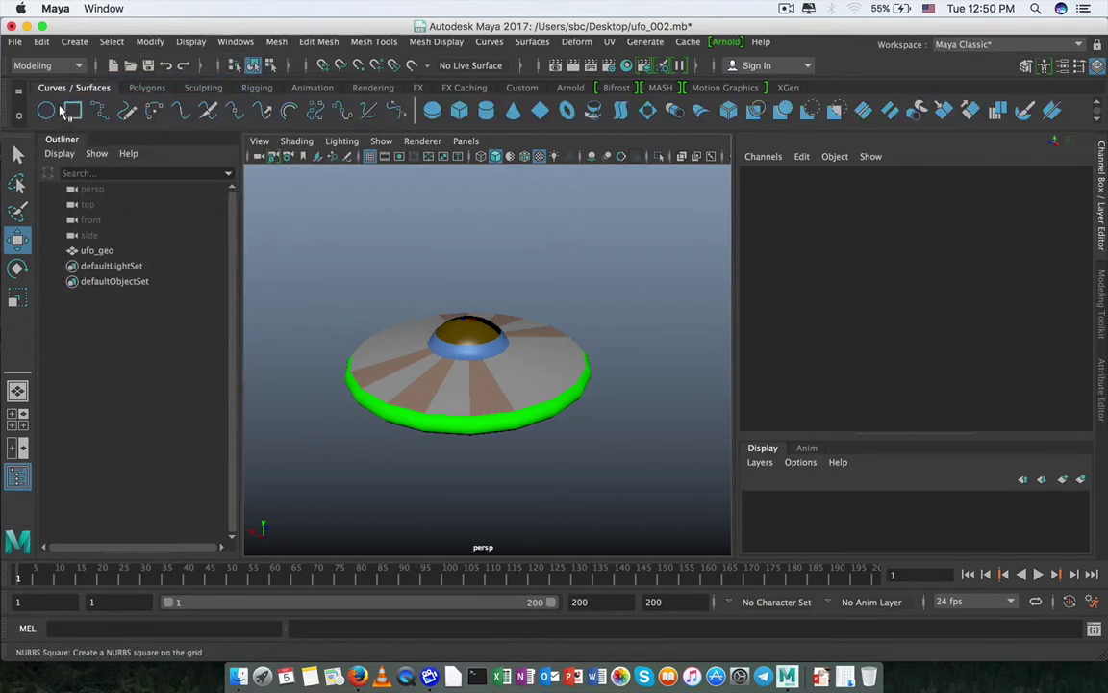
click(47, 110)
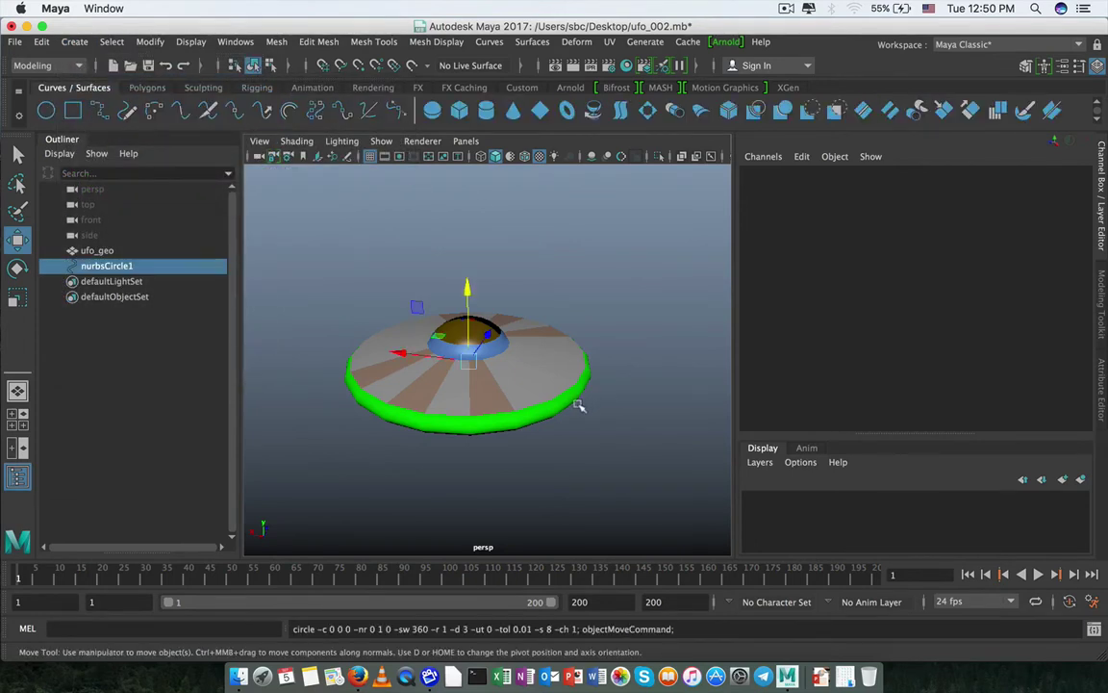
- Scale the NURBS circle uniformly to about 16.5 and raise it above the UFO to about 23.1 in Translate Y
drag(469, 287, 466, 191)
key(r)
drag(466, 263, 596, 269)
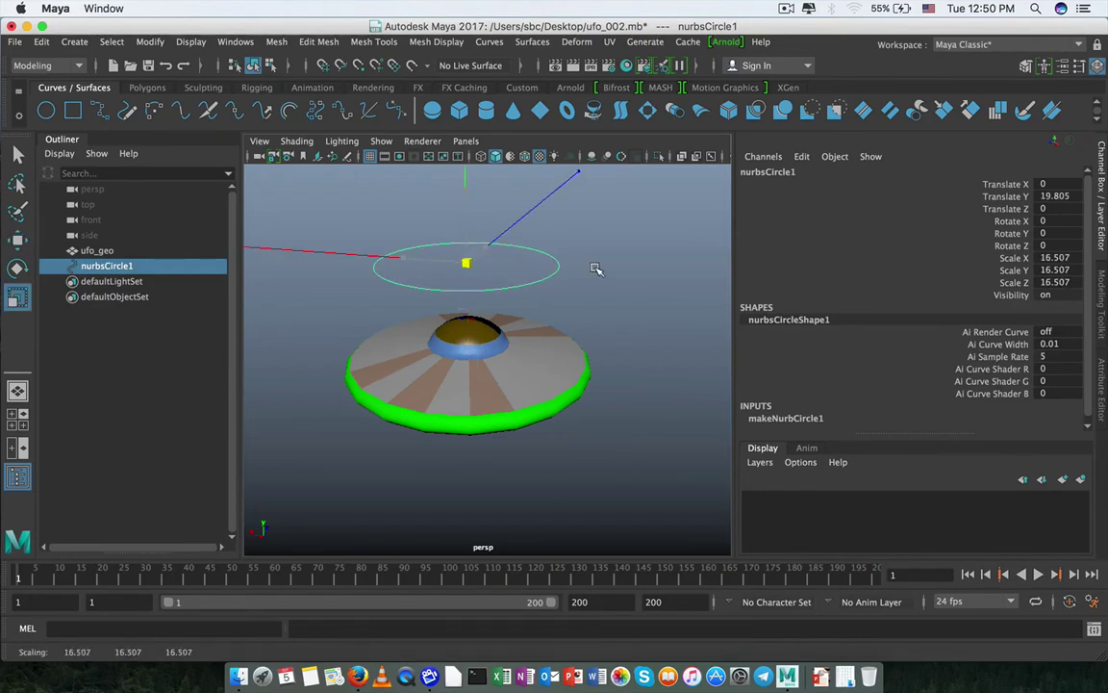
key(w)
drag(466, 204, 467, 192)
drag(466, 272, 471, 242)
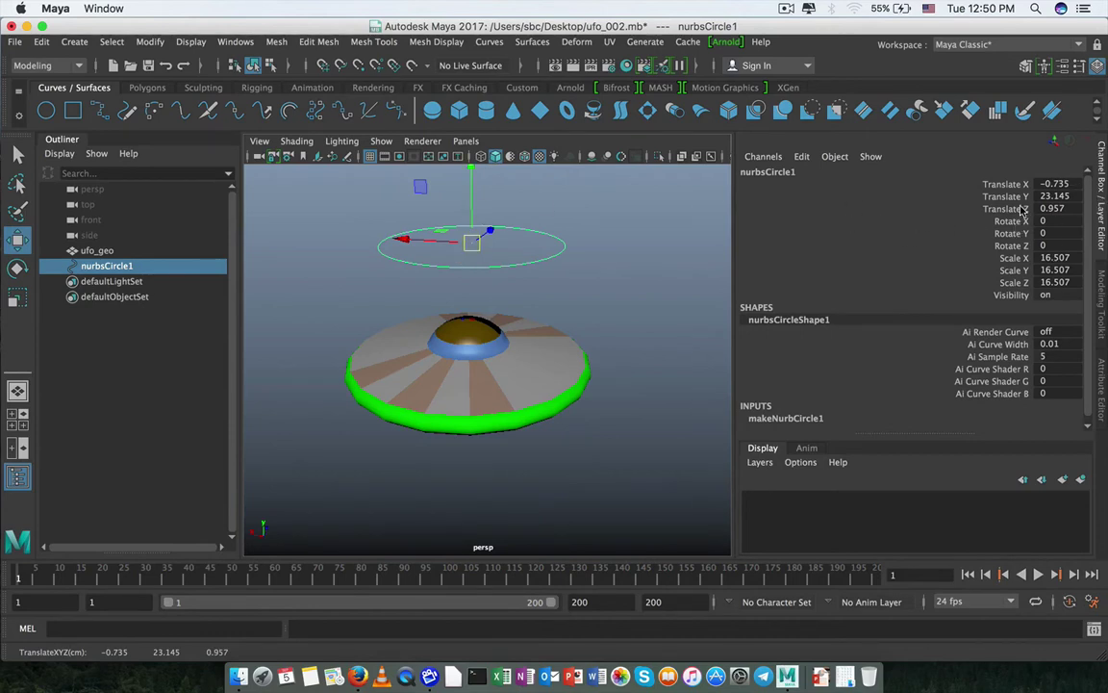
- Lock and hide all transform channels and Visibility on the NURBS circle above the UFO
drag(1003, 189, 1006, 295)
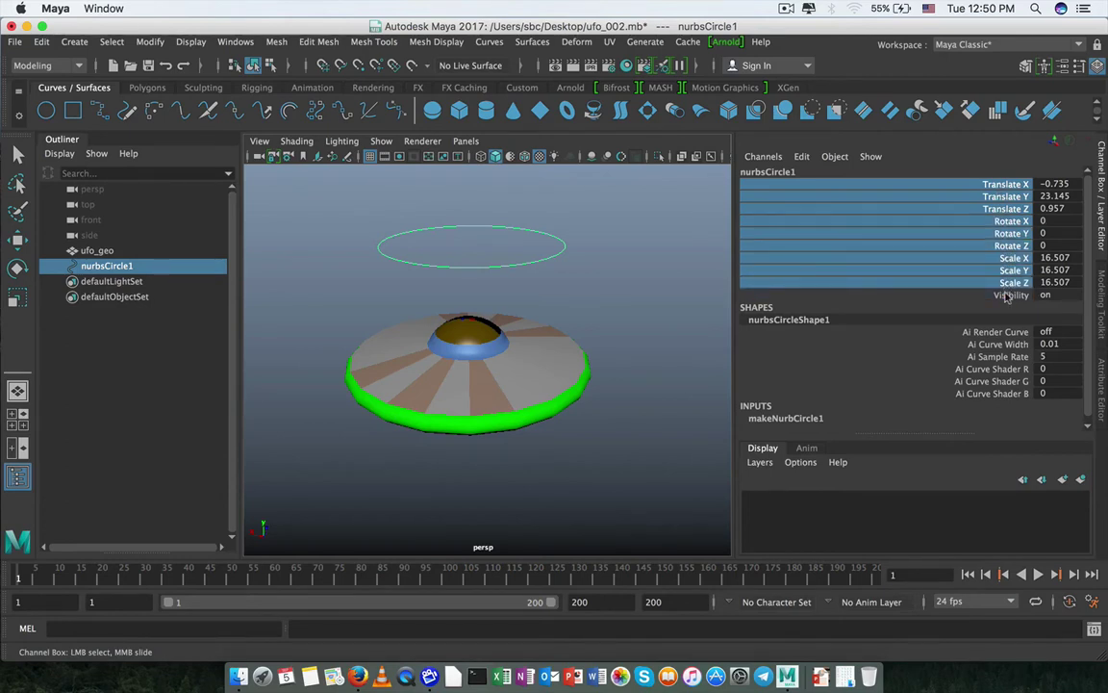
right_click(902, 204)
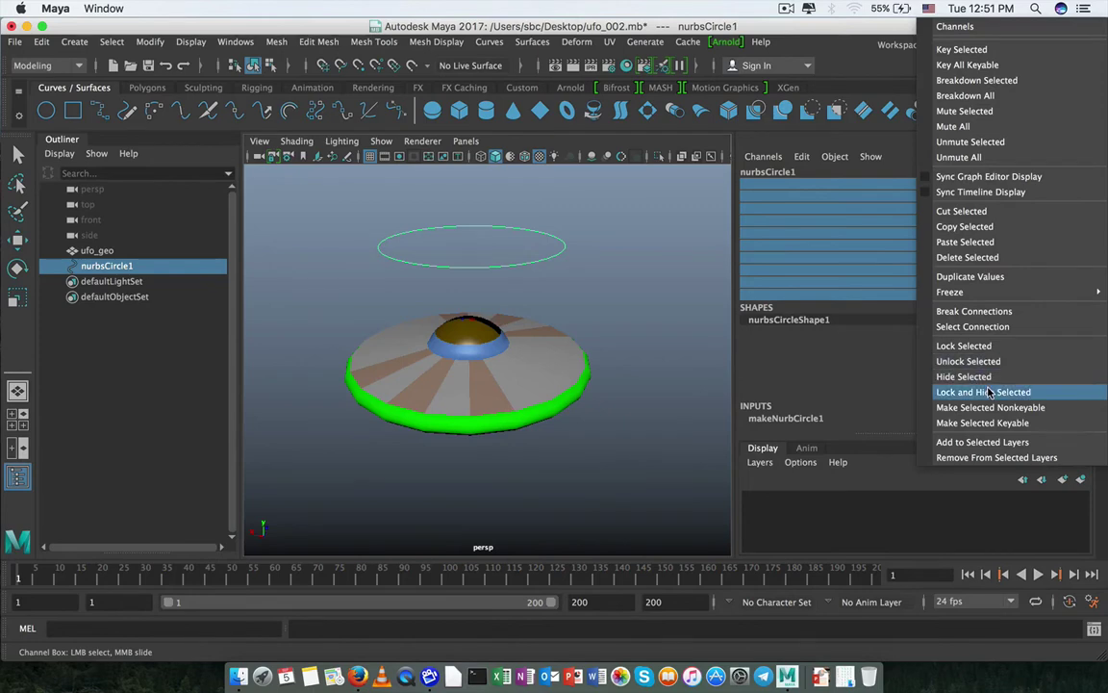
click(988, 392)
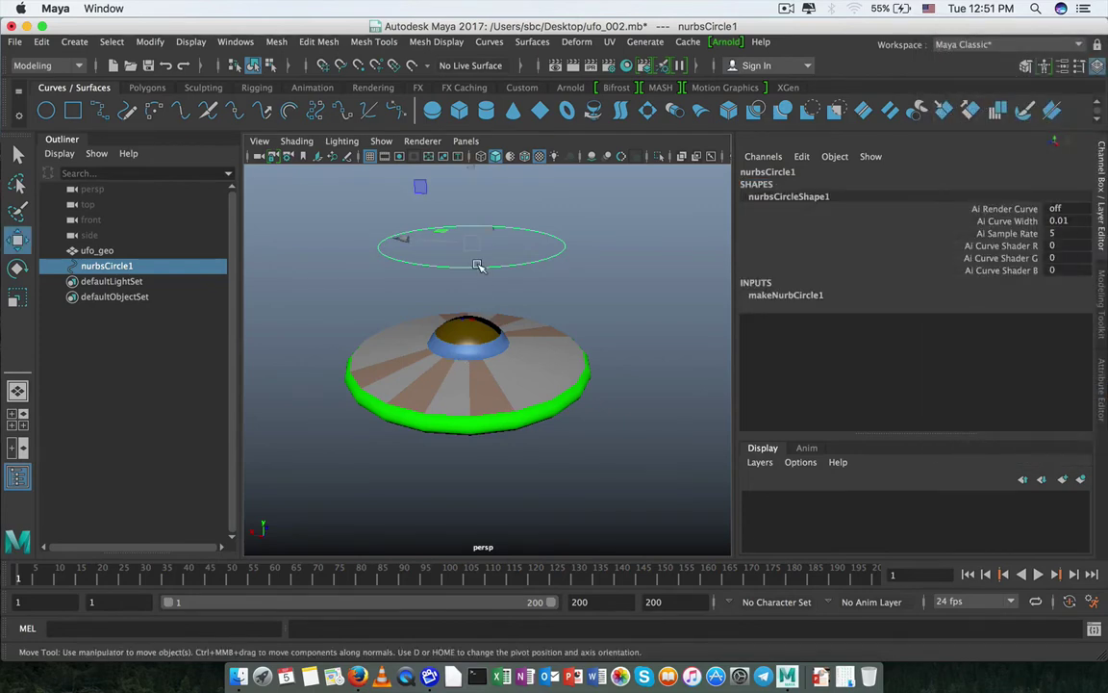
- Add a keyable float attribute named spin to the NURBS circle
click(304, 239)
click(406, 254)
click(150, 41)
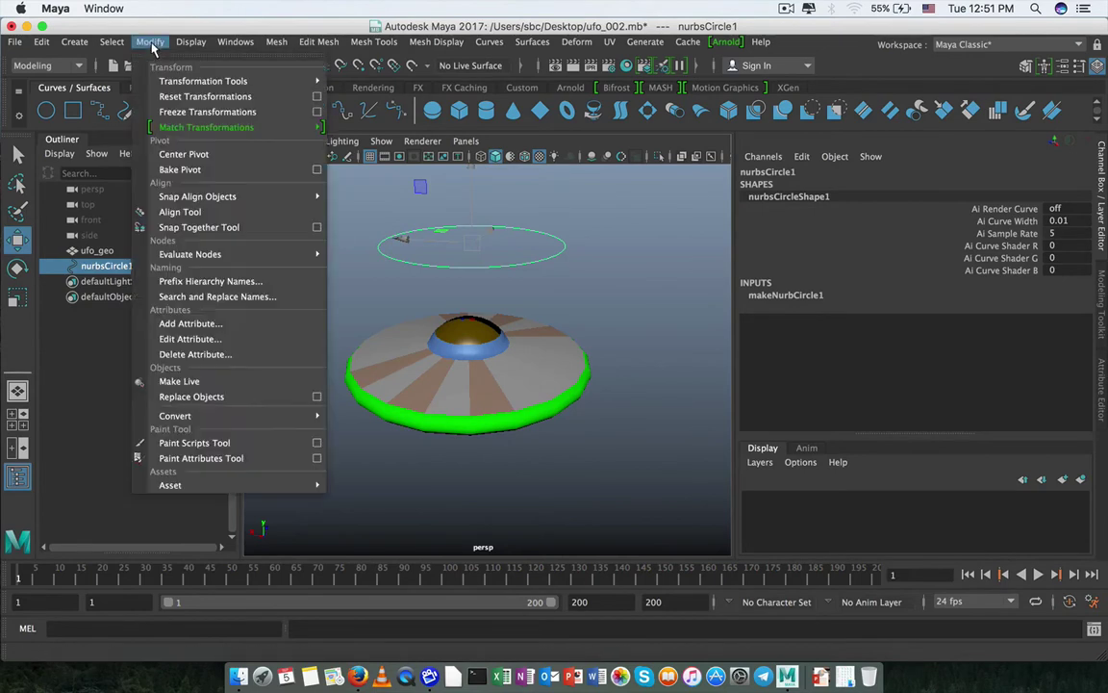
click(237, 324)
drag(569, 148, 571, 144)
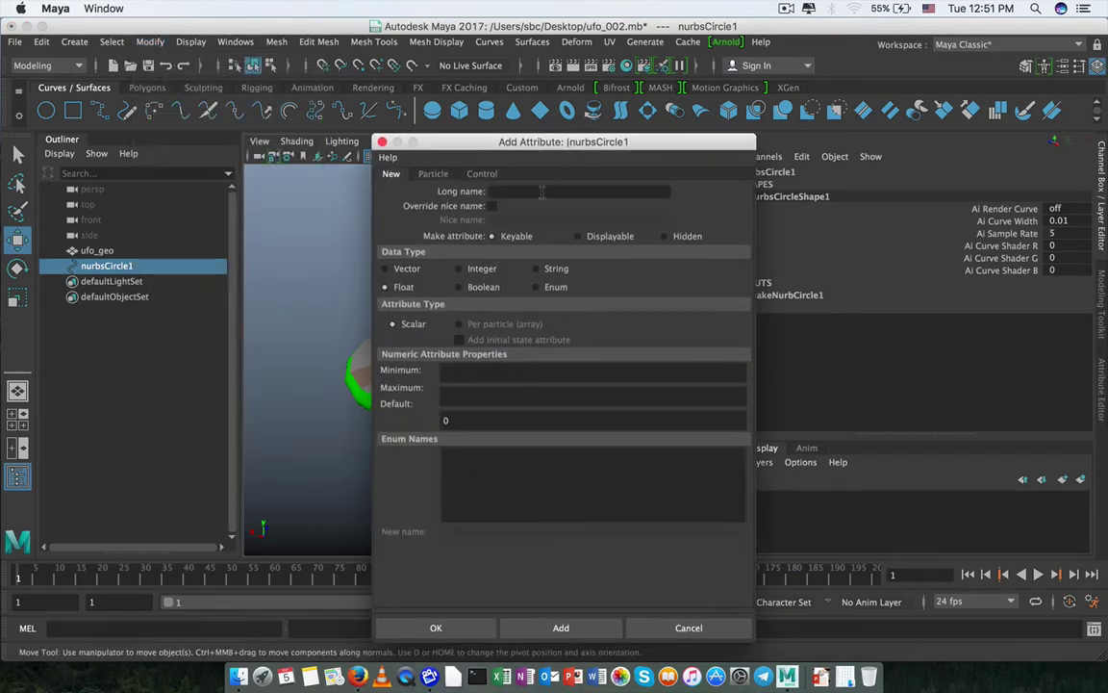
click(541, 193)
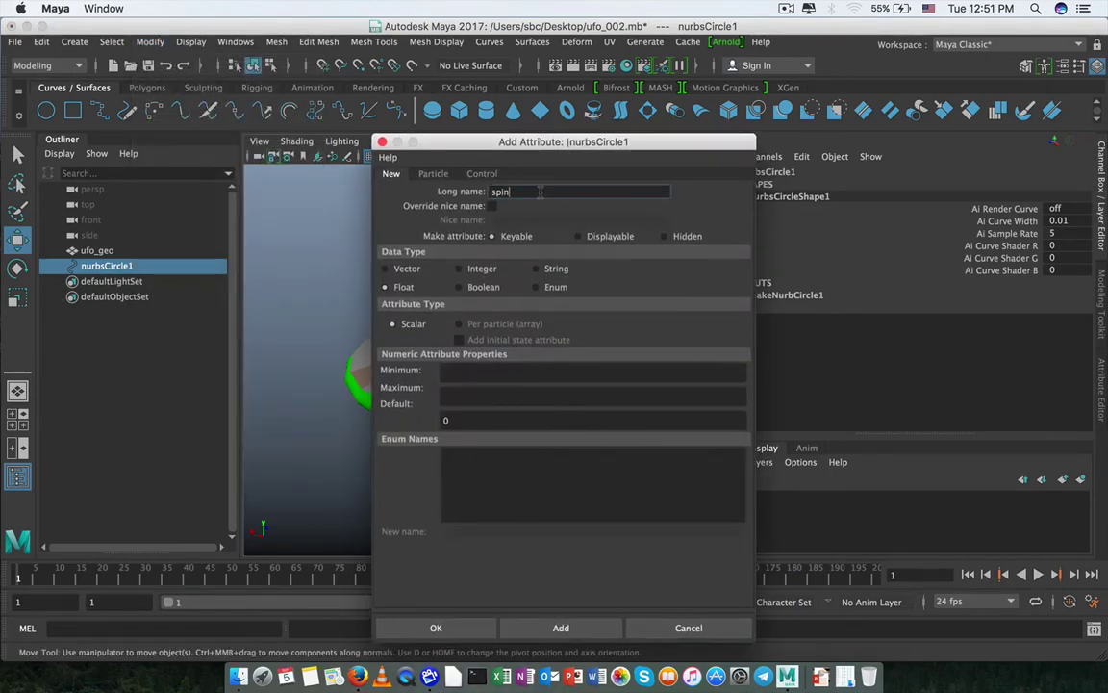
click(448, 631)
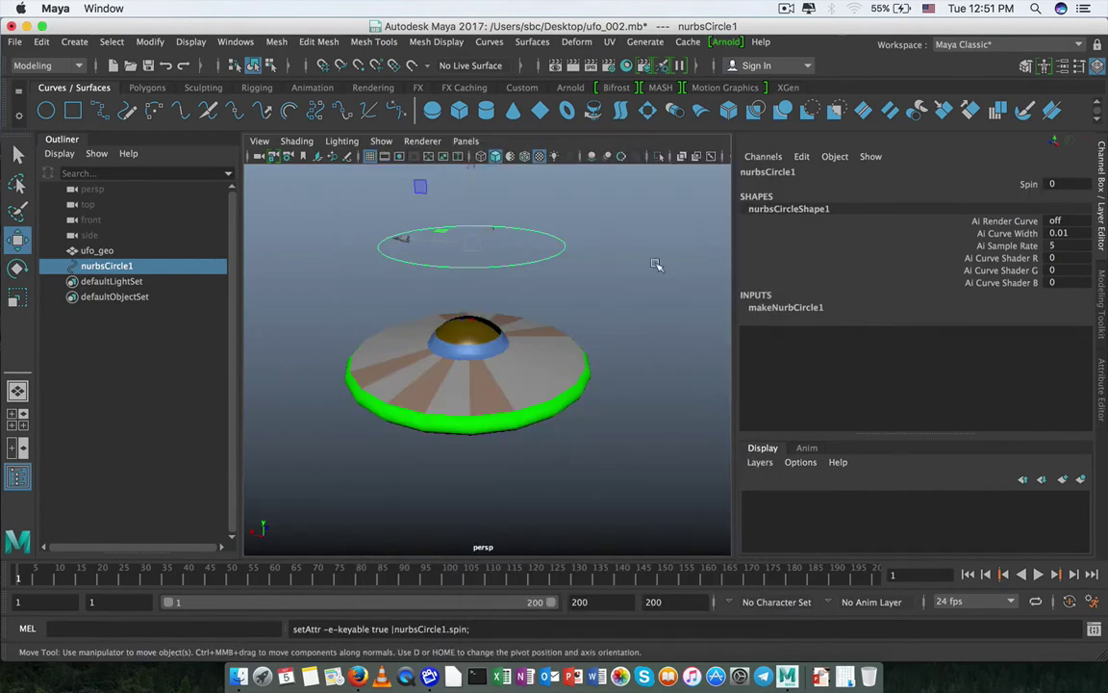
- Rename the NURBS circle to ufo_geo_spin_ctrl
double_click(104, 266)
text(ufo_g)
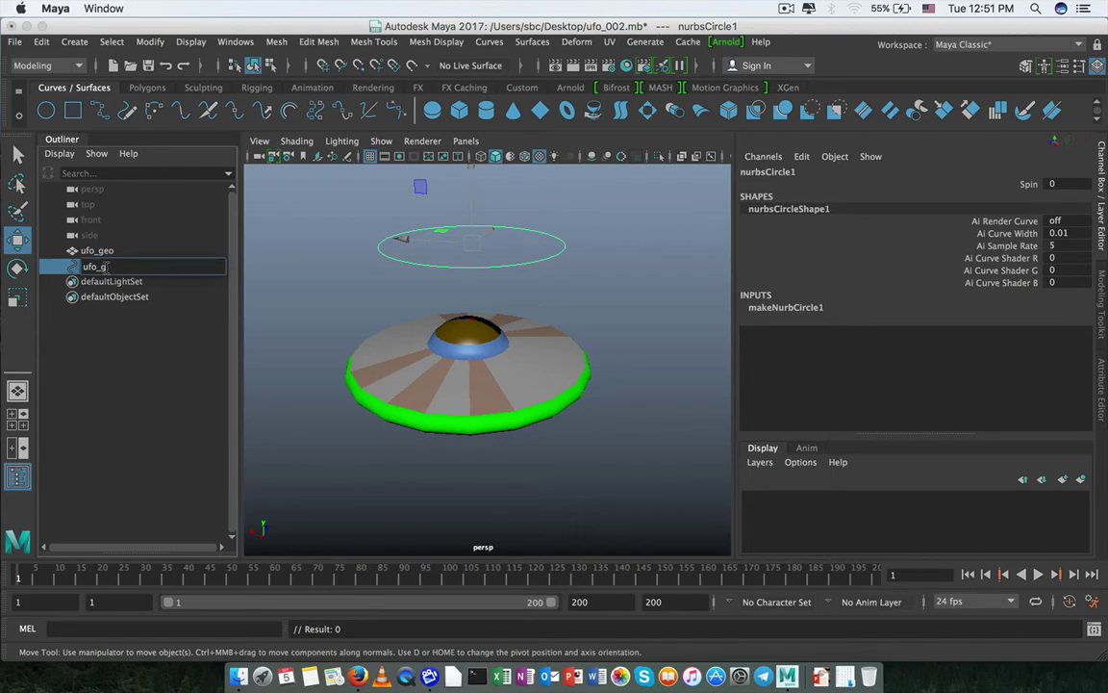
text(eo_spin)
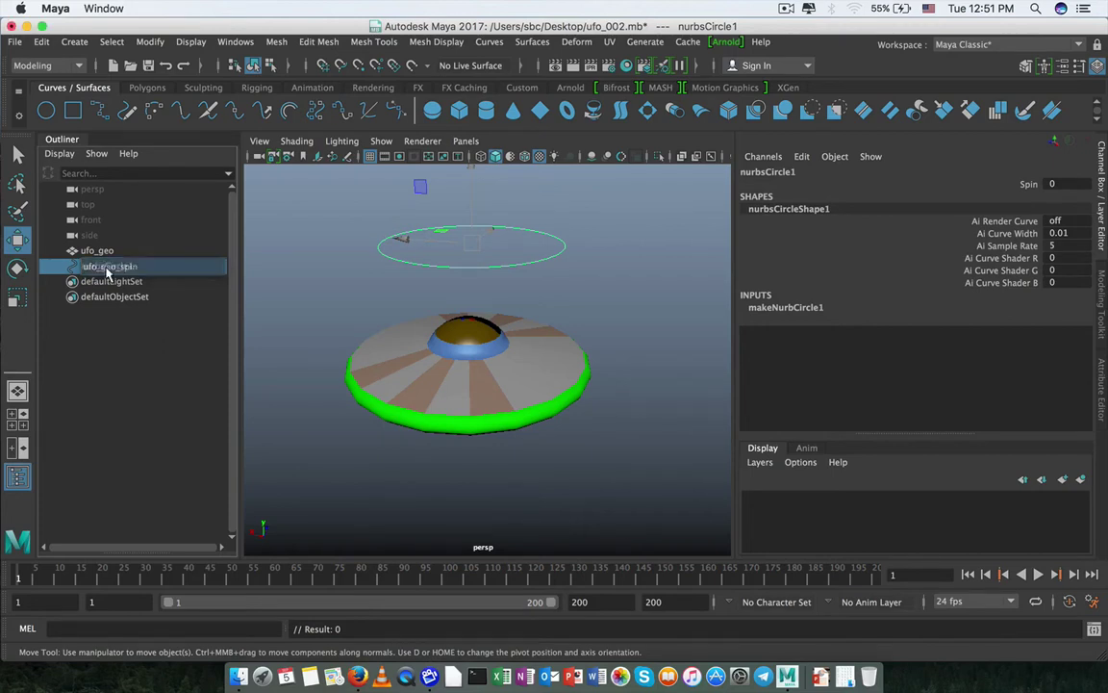
key(Return)
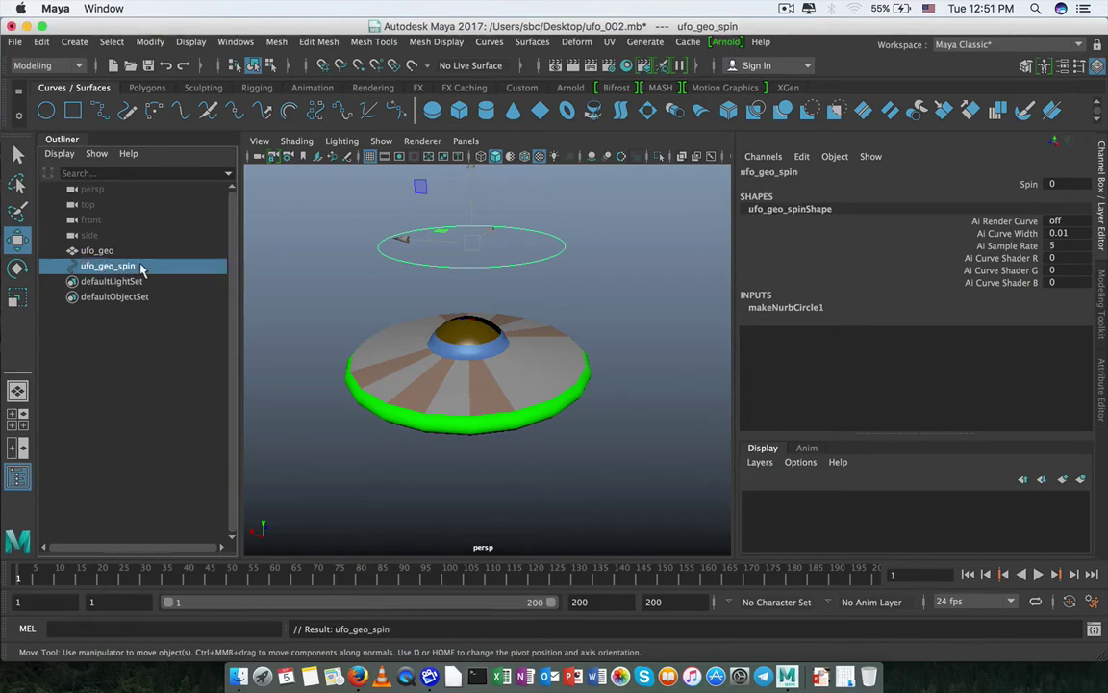
double_click(146, 267)
text(_)
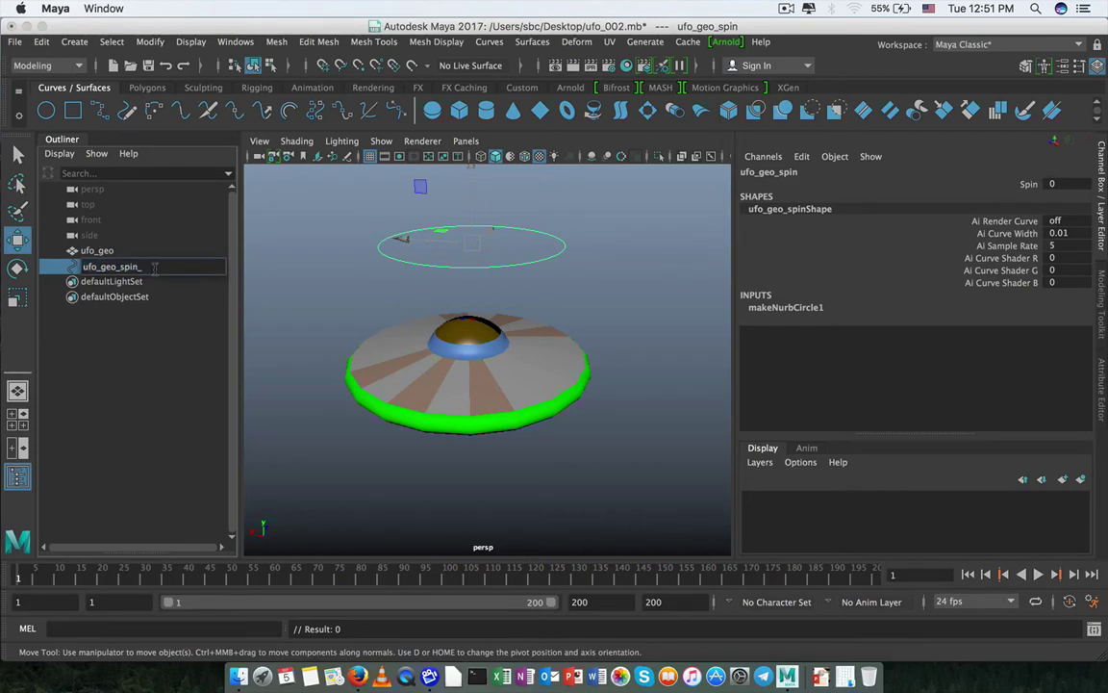
text(ctrl)
key(Return)
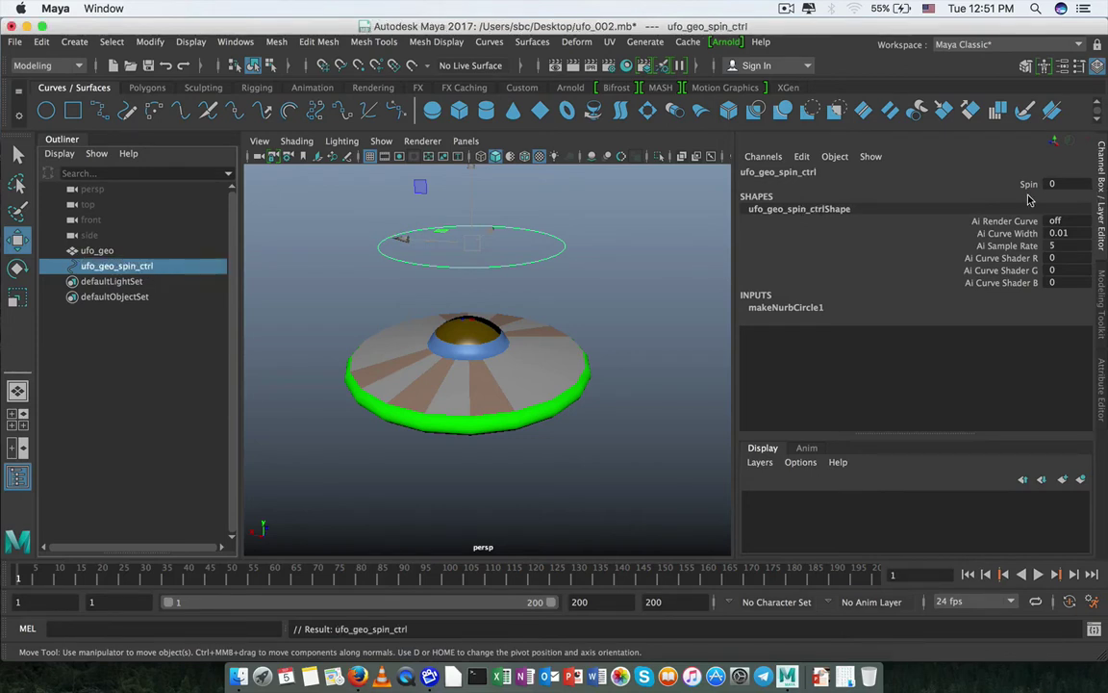
- Copy the full attribute name ufo_geo_spin_ctrl.spin from the Expression Editor and close the editor without creating an expression
click(454, 367)
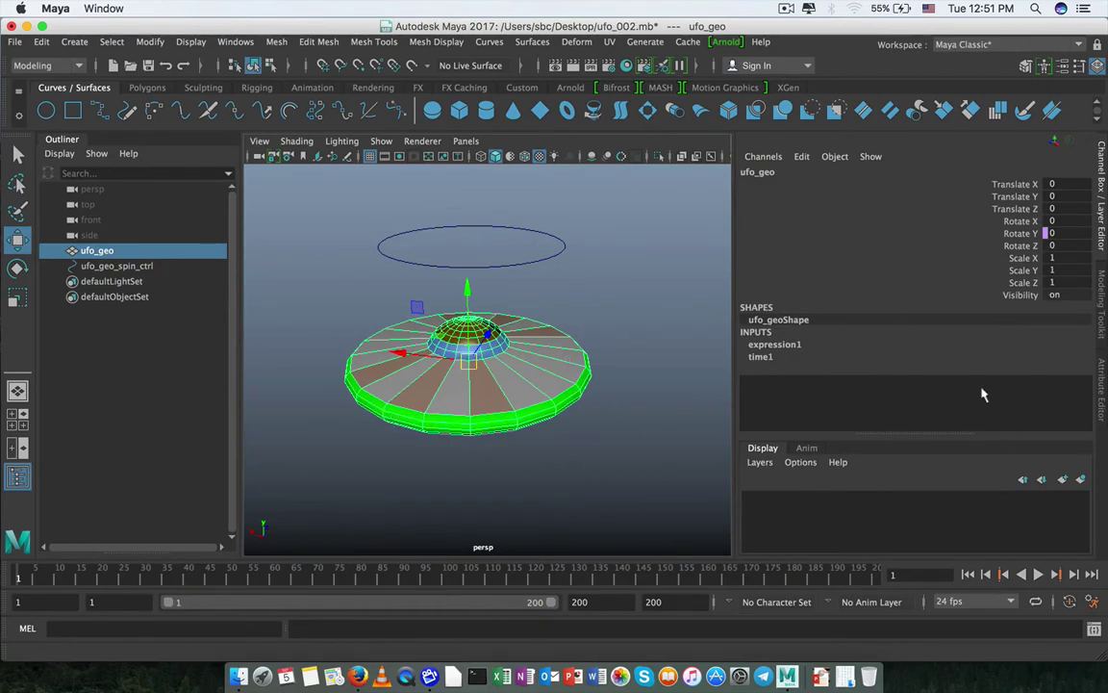
click(466, 227)
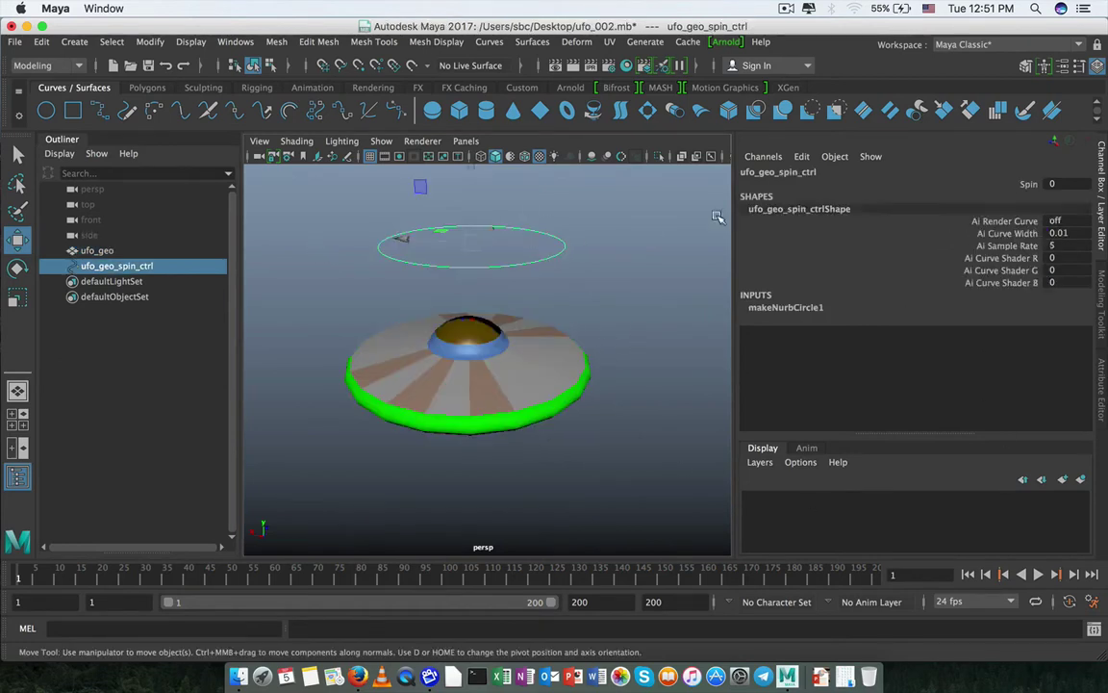
click(1034, 183)
click(802, 156)
click(813, 173)
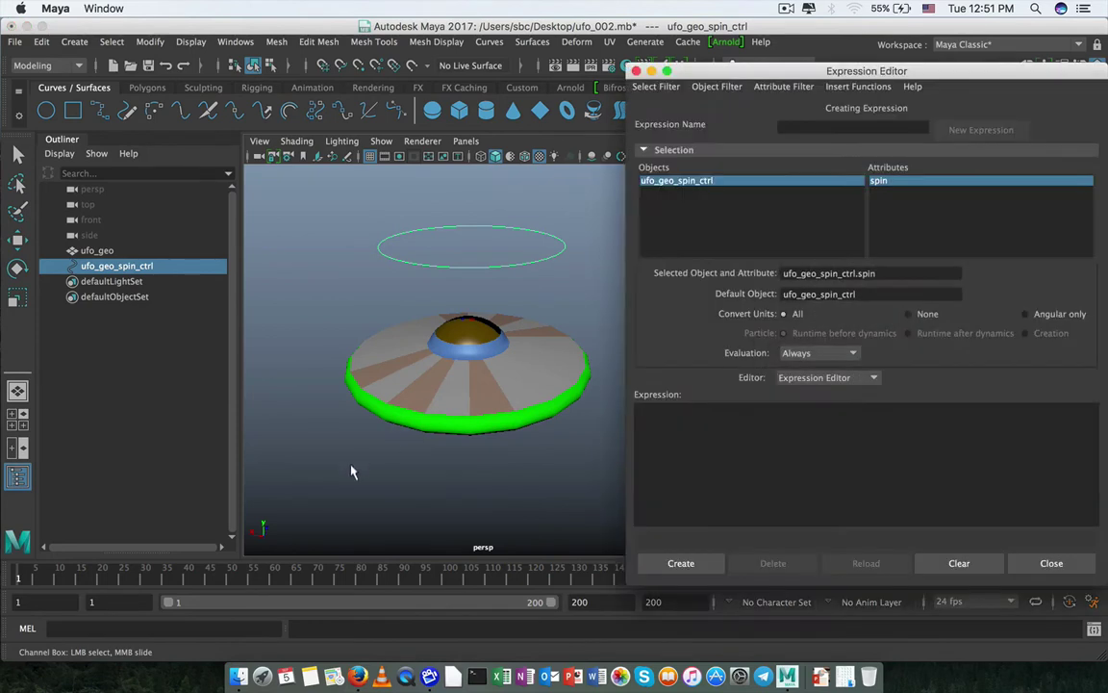
drag(881, 273, 575, 277)
key(super+c)
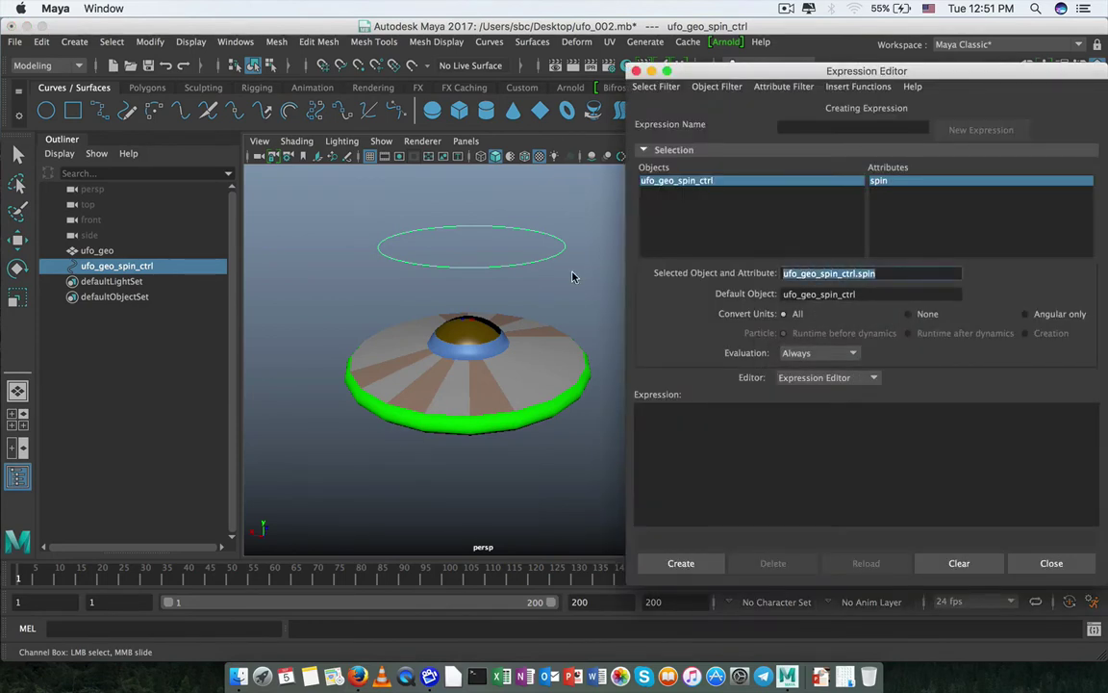
click(682, 437)
key(super+v)
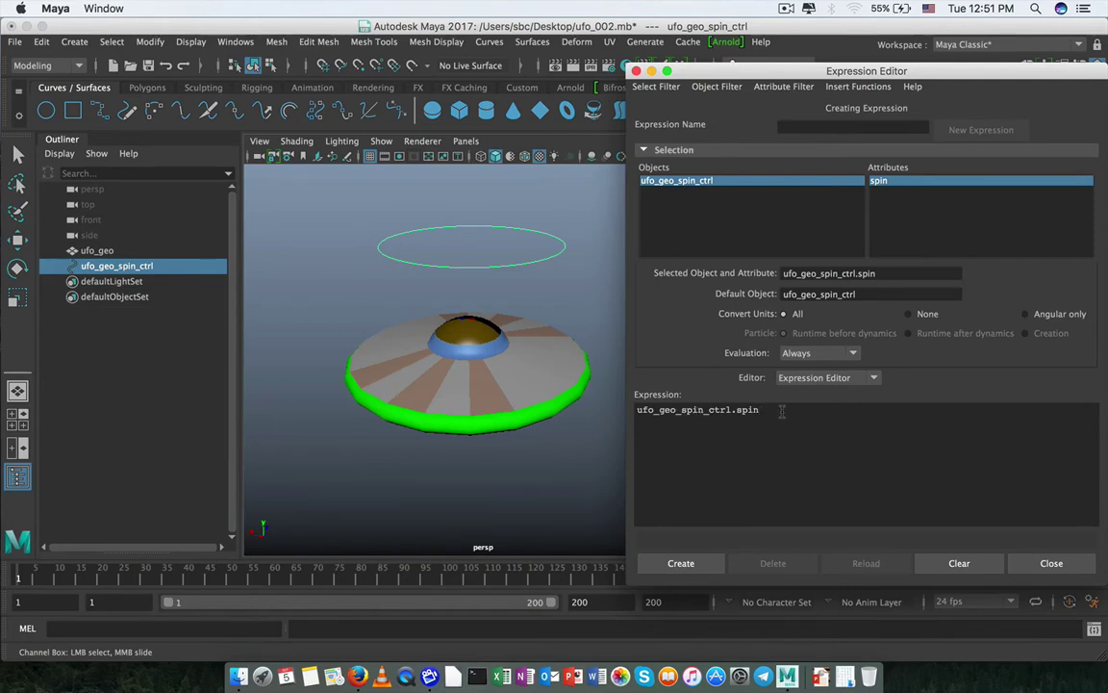
click(1050, 564)
- Replace the time multiplier in ufo_geo's Rotate Y expression with ufo_geo_spin_ctrl.spin, apply the edit and close the Expression Editor
click(506, 372)
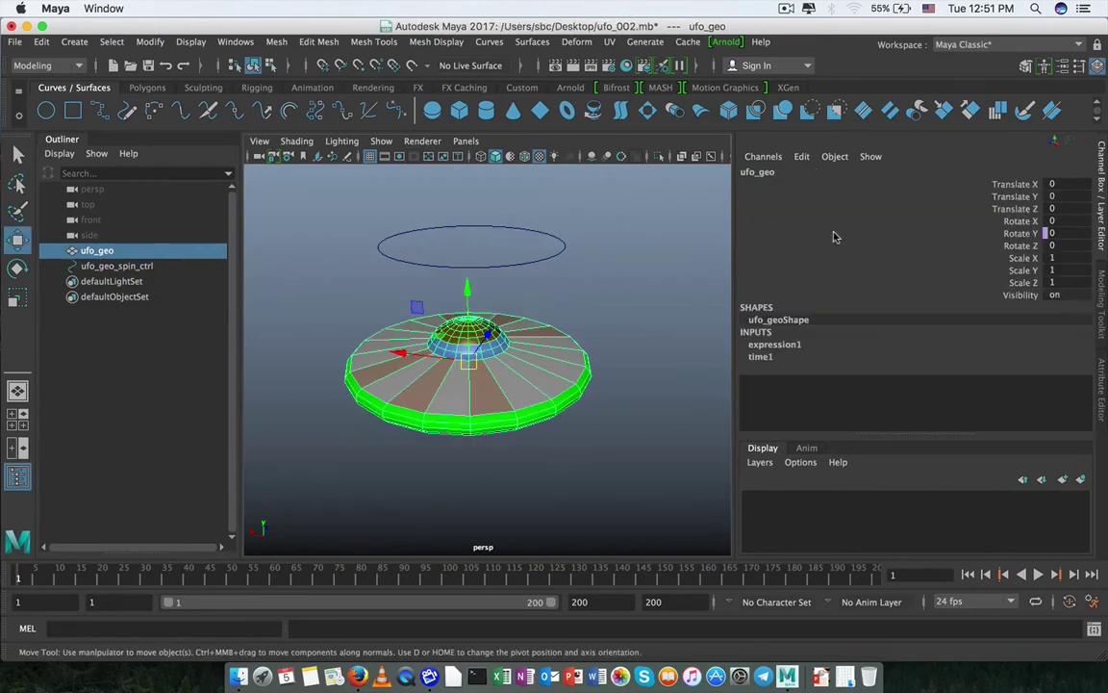
click(1018, 234)
click(801, 155)
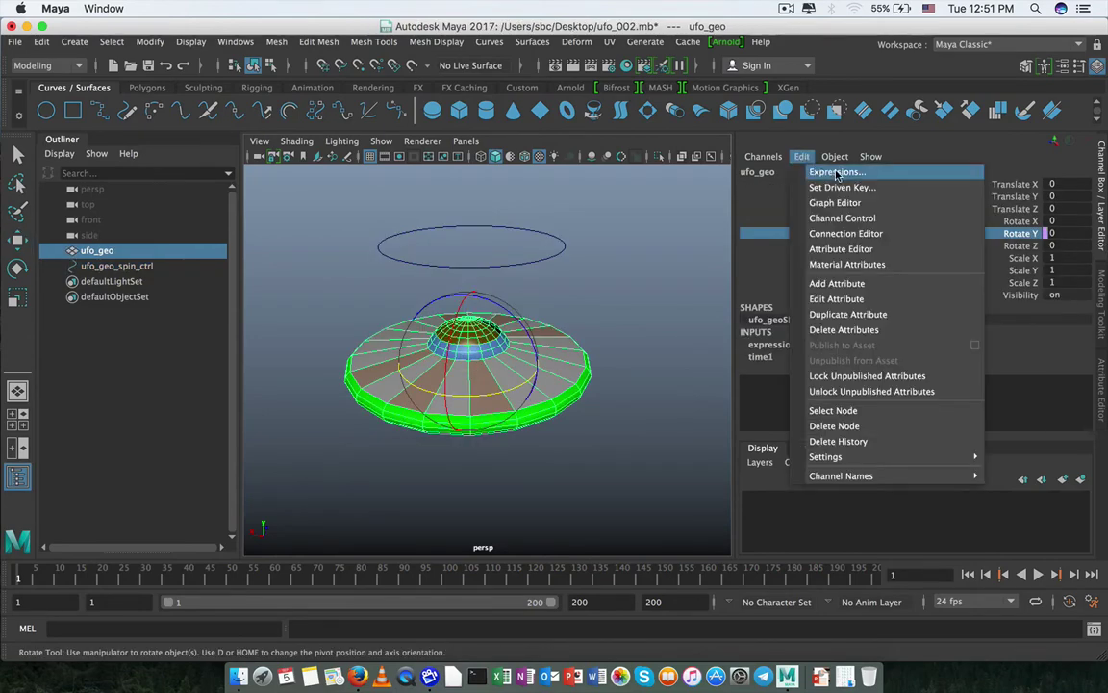
click(819, 101)
drag(782, 464, 767, 465)
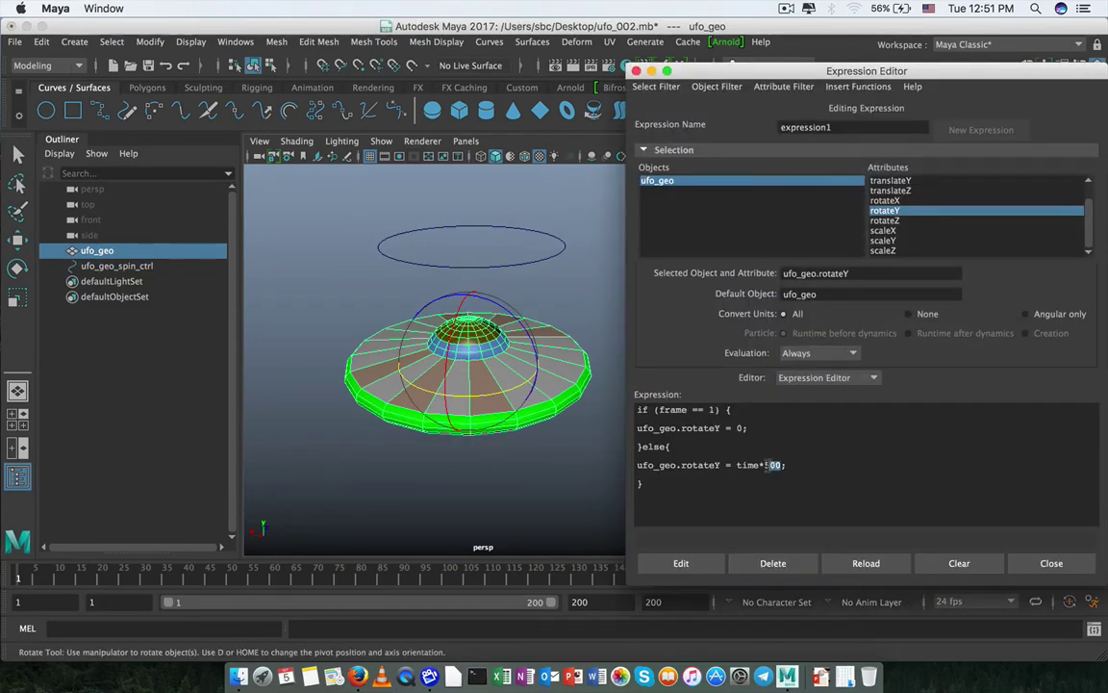
key(super+v)
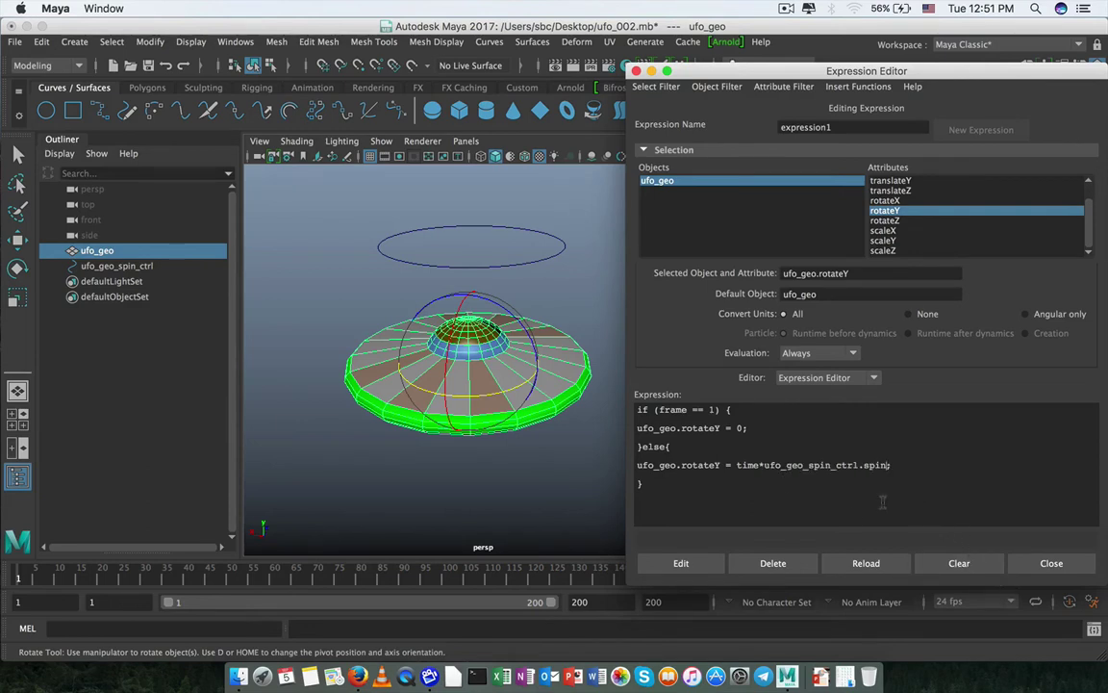
click(693, 564)
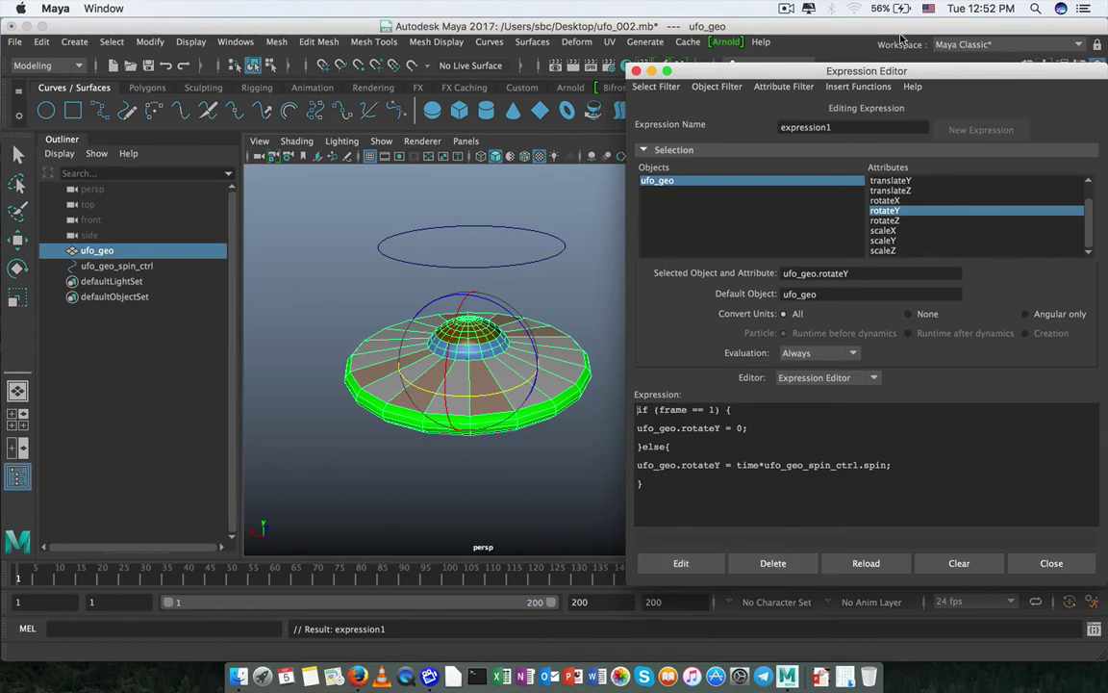
drag(893, 74, 496, 106)
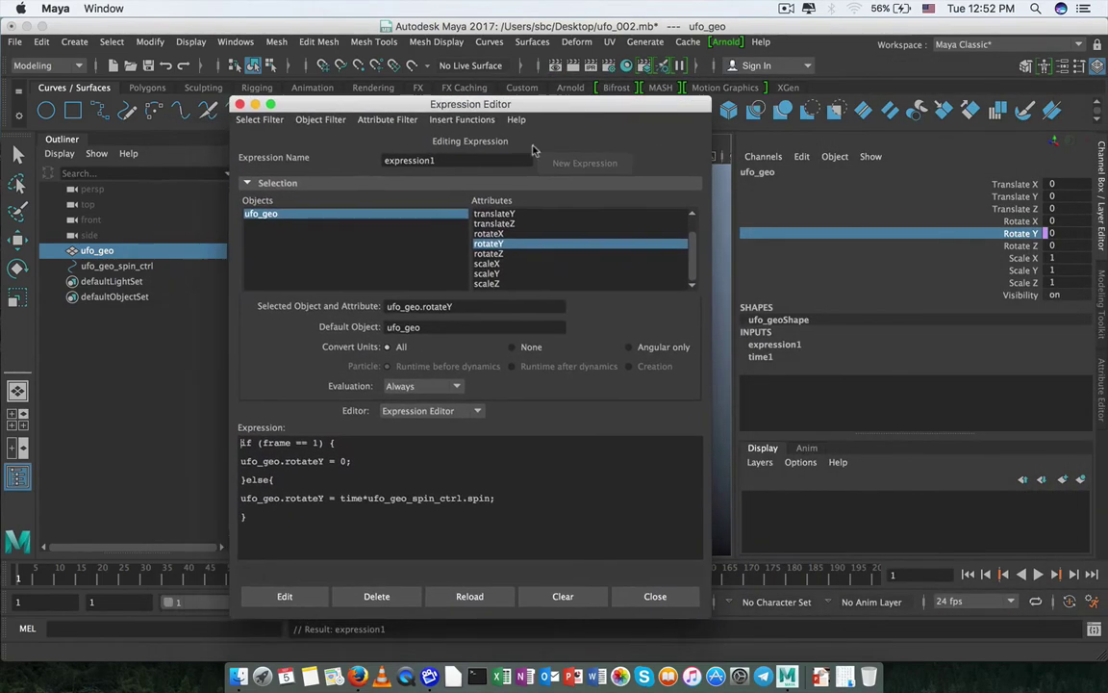
click(655, 597)
- Play the animation briefly to test the linked rotation, select ufo_geo_spin_ctrl and stop playback
click(1038, 574)
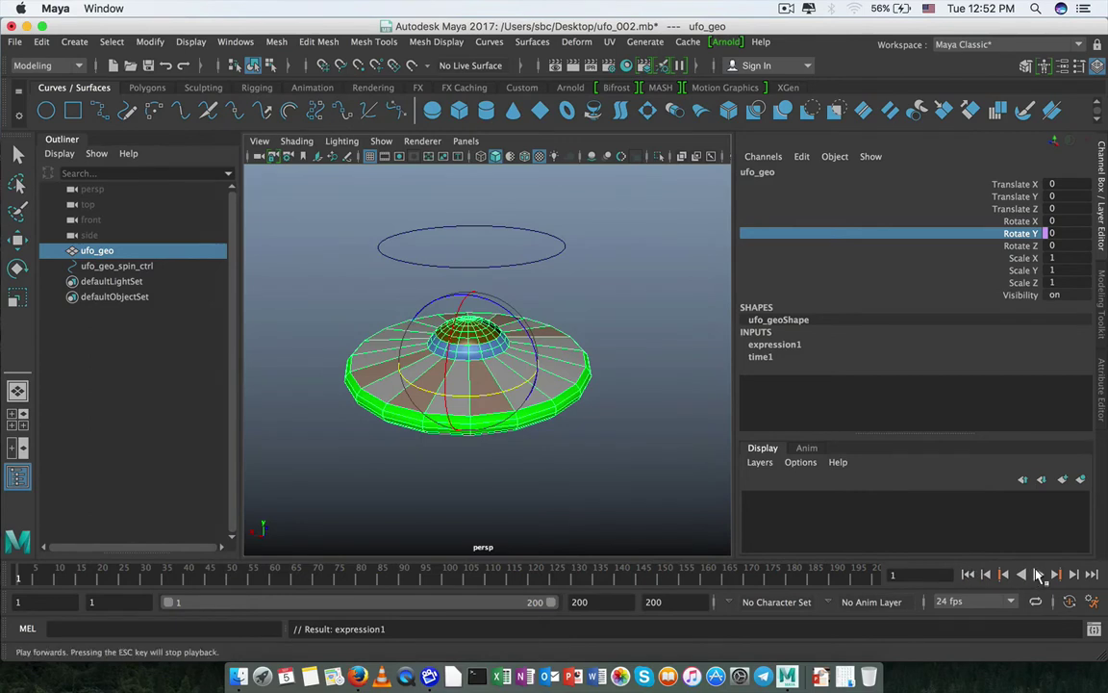
click(560, 243)
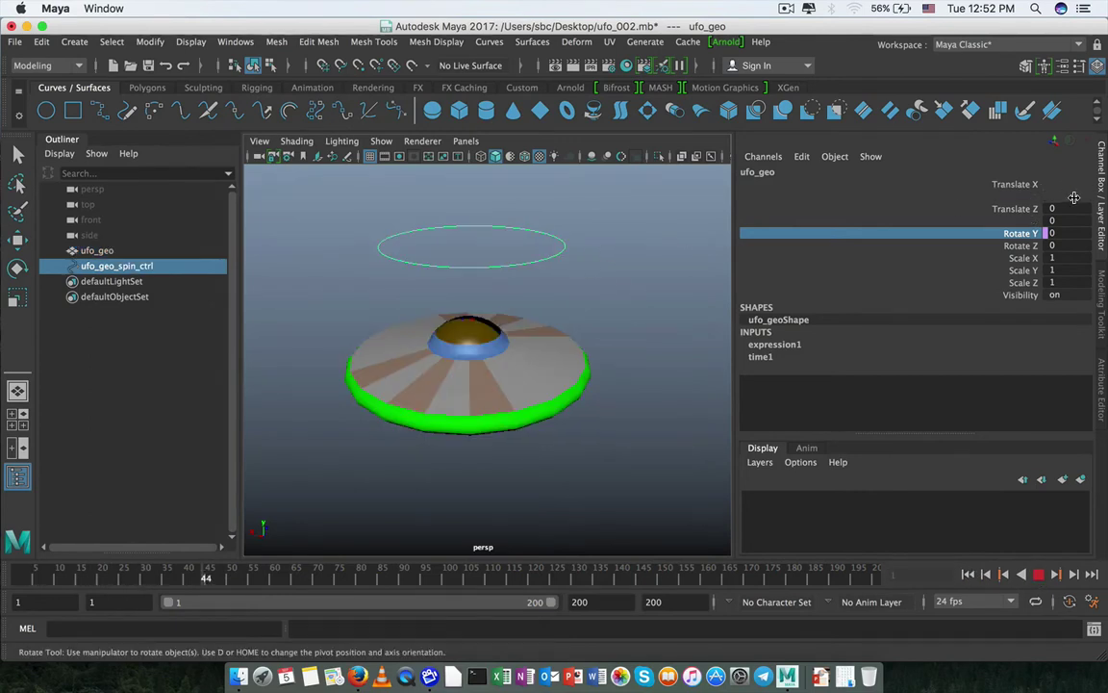
click(1040, 577)
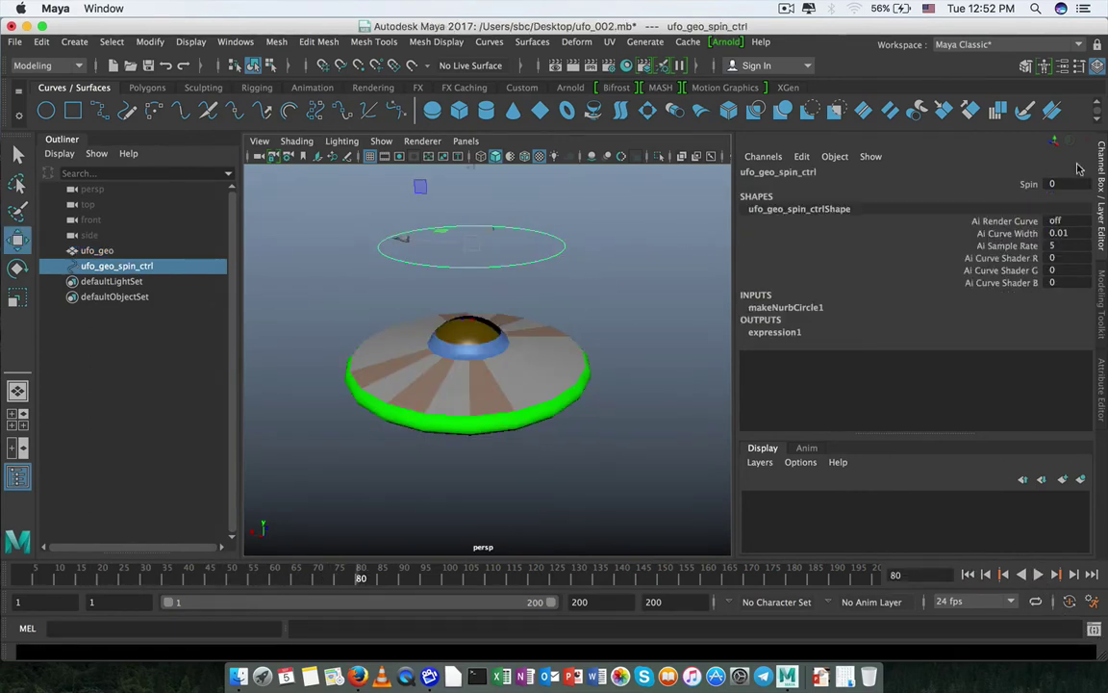
- Set the Spin of ufo_geo_spin_ctrl to 300 and replay the animation from frame 1
click(1067, 183)
text(300)
key(Return)
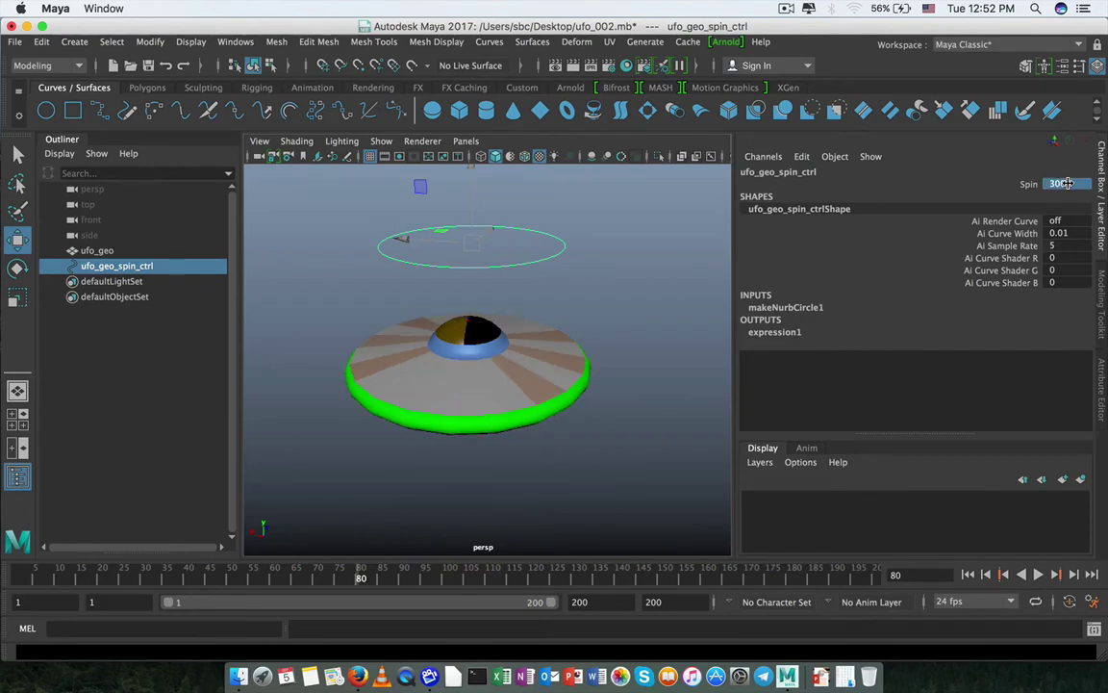
click(967, 578)
click(1039, 578)
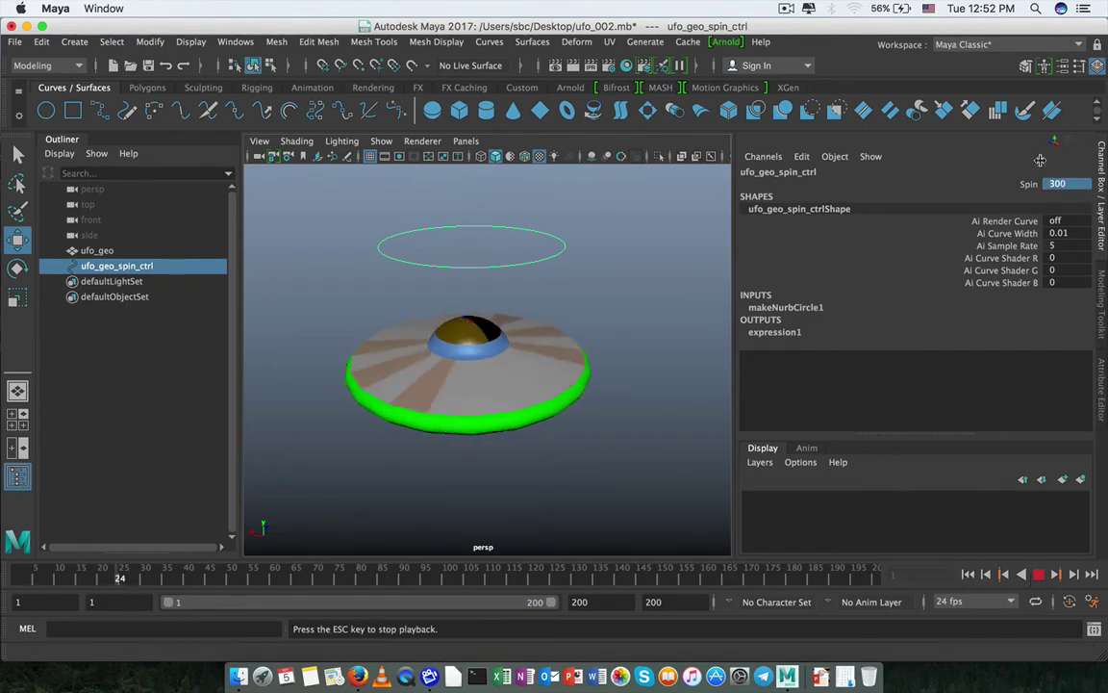
- Set the controller's Spin to 500, replay the animation from the start and rewind to frame 1
click(1066, 183)
text(500)
key(Return)
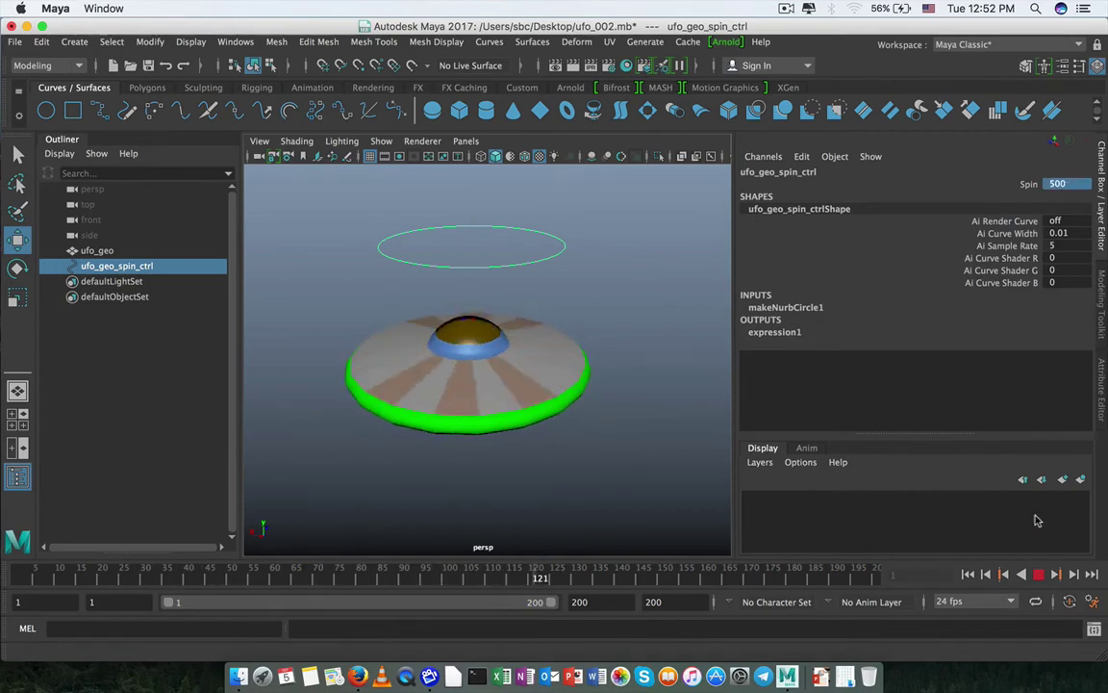
click(1039, 574)
click(968, 575)
click(1038, 575)
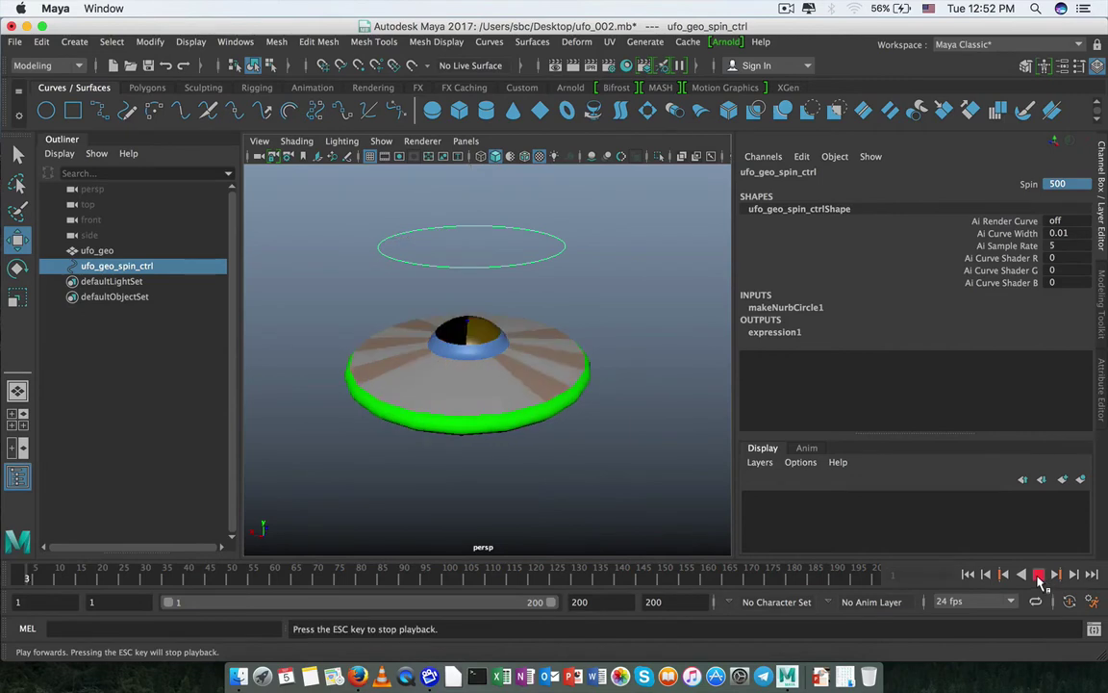
click(969, 574)
- Open ufo_geo's Rotate Y expression, then copy ufo_geo_spin_ctrl.spin from the time multiplication and remove it there
click(490, 329)
click(1019, 233)
key(e)
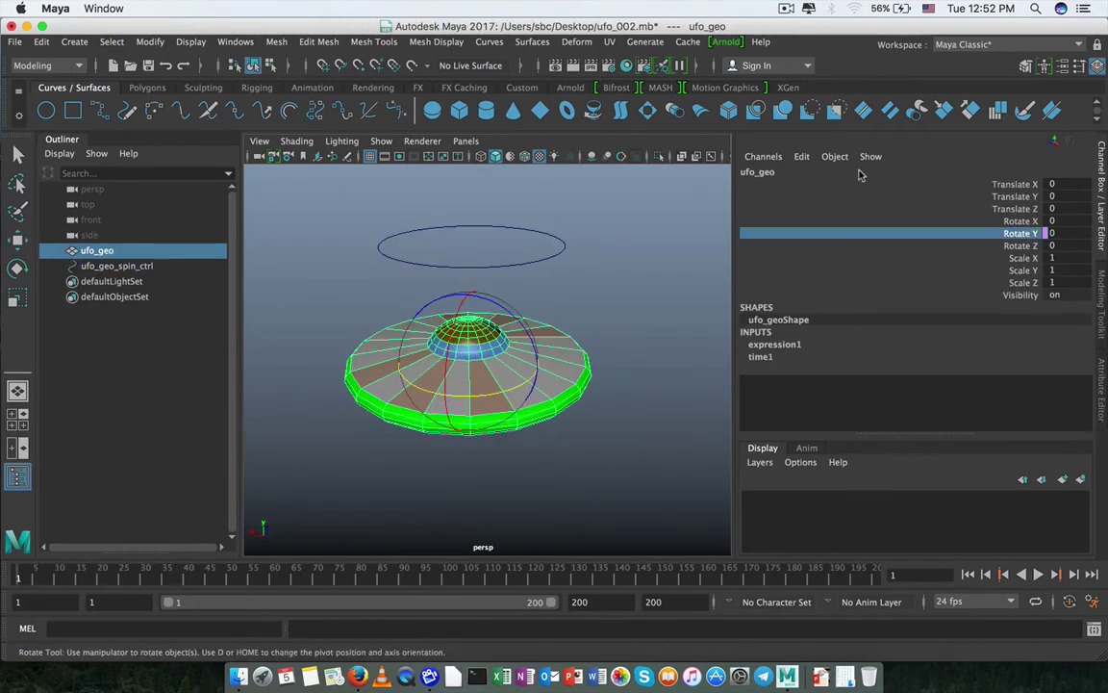
click(801, 156)
click(837, 173)
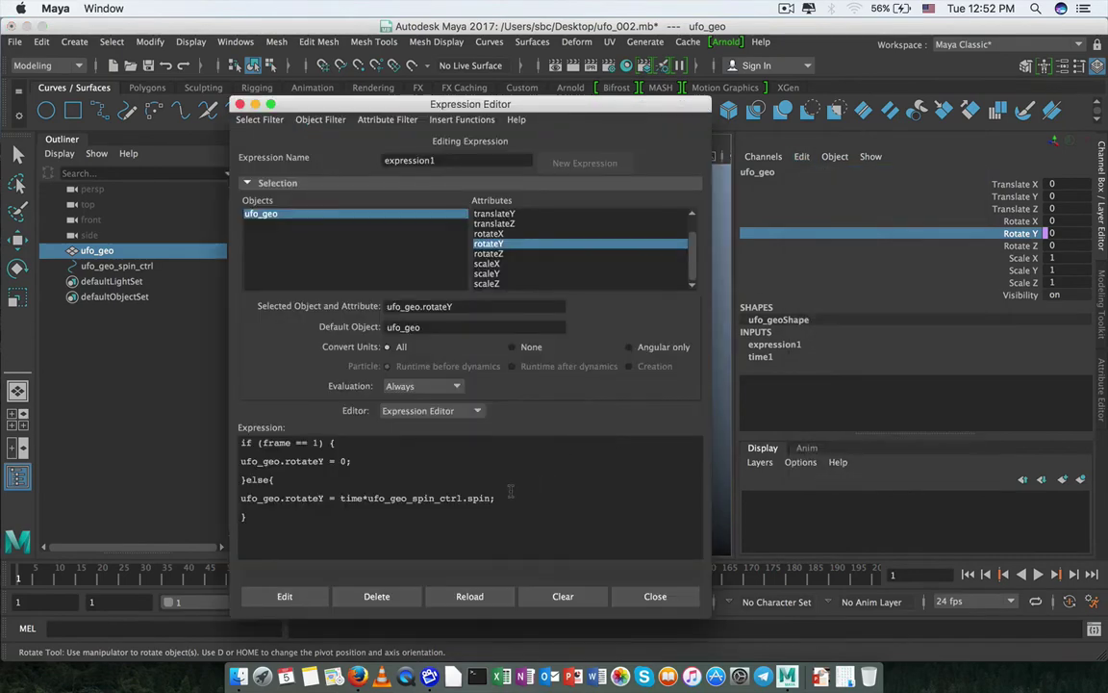
drag(489, 491, 363, 501)
key(super+c)
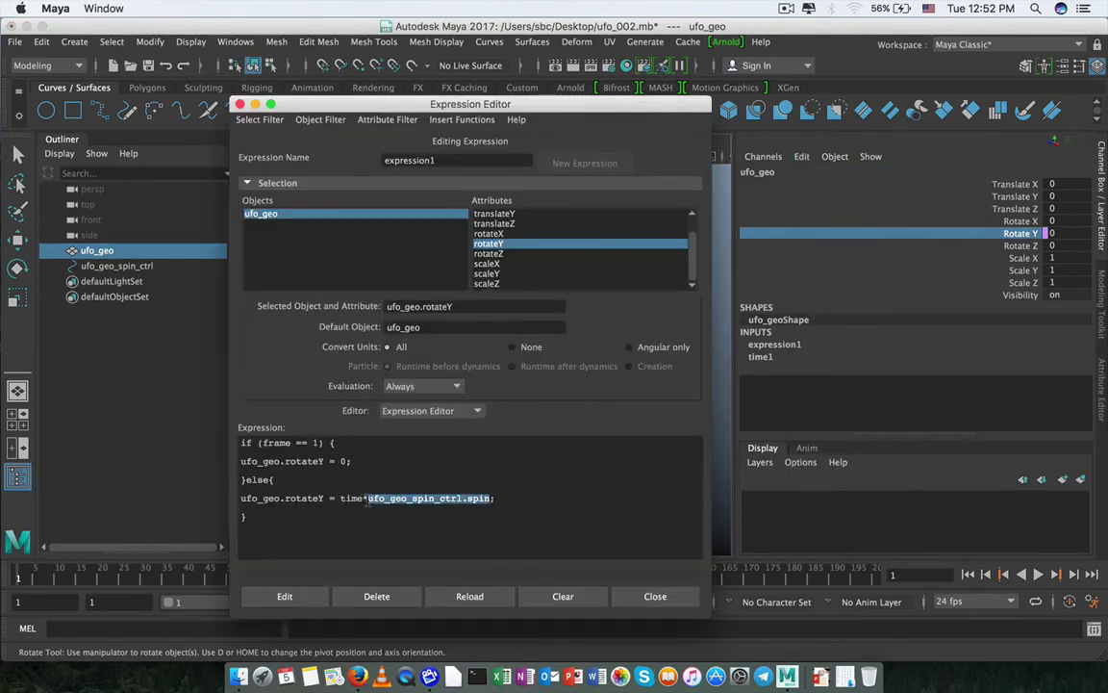
key(BackSpace)
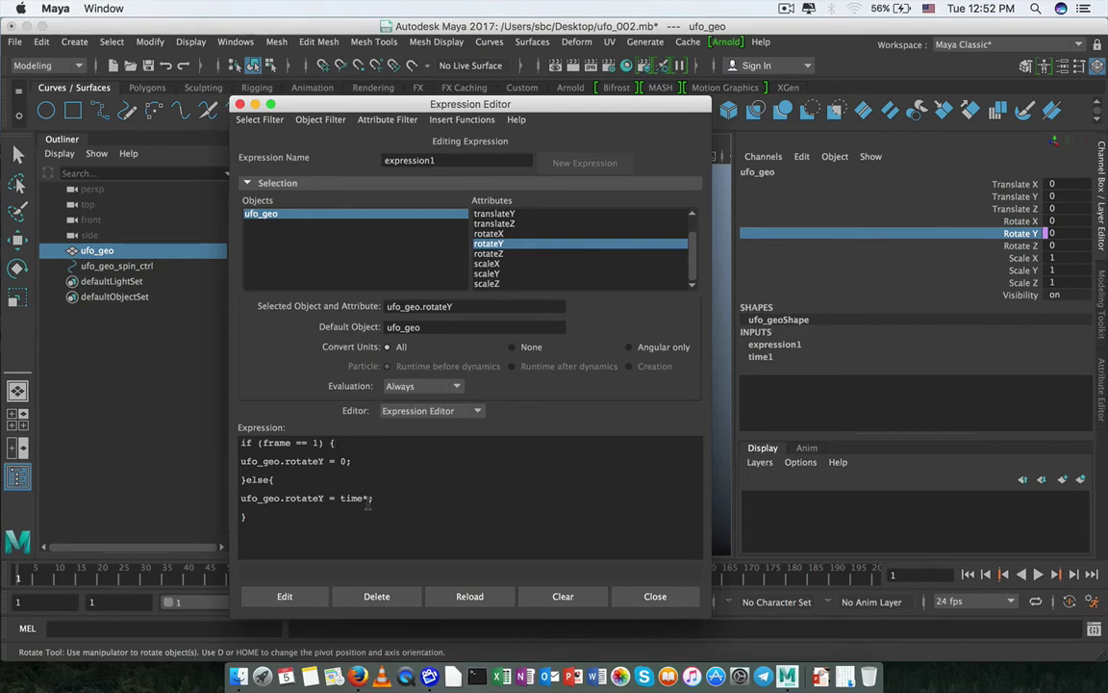
- Enlarge the Expression Editor and add float $chulsa = ufo_geo_spin_ctrl.spin; as the first line above the if statement
drag(465, 77, 446, 35)
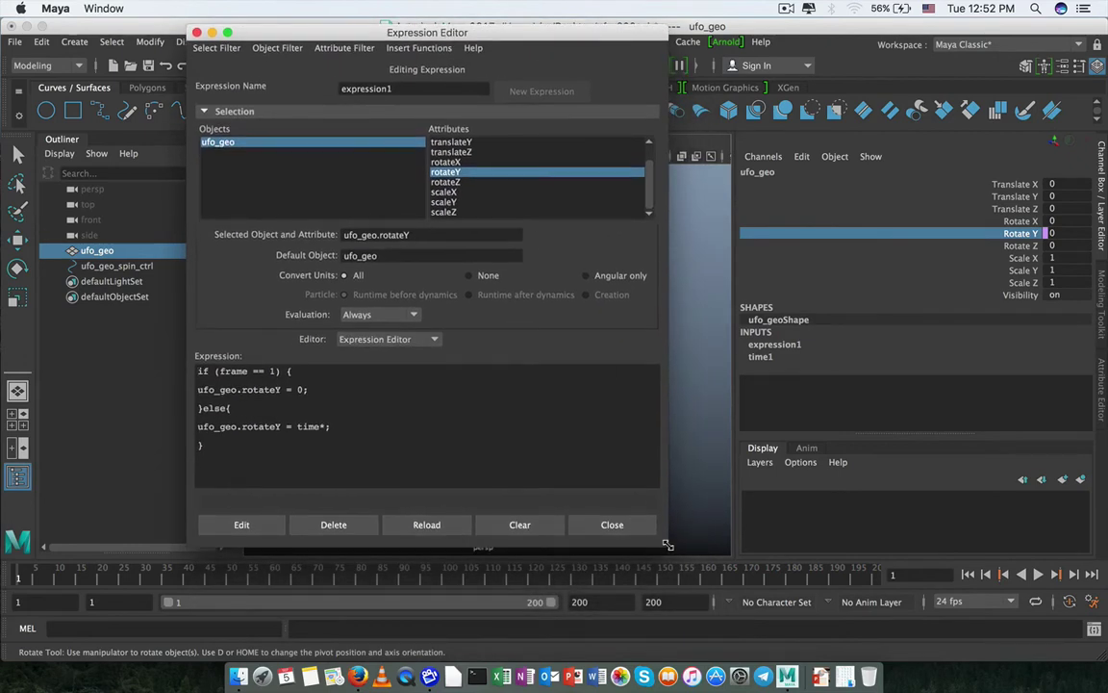
drag(666, 545, 798, 626)
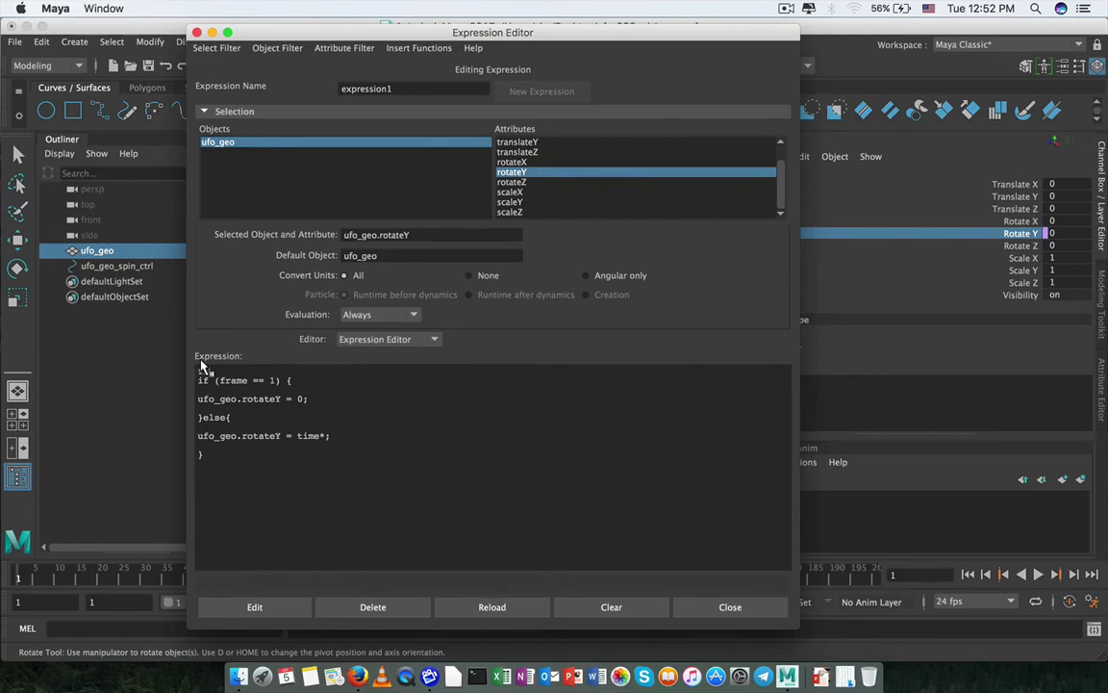
text(float $chu)
text(lsa =)
key(super+v)
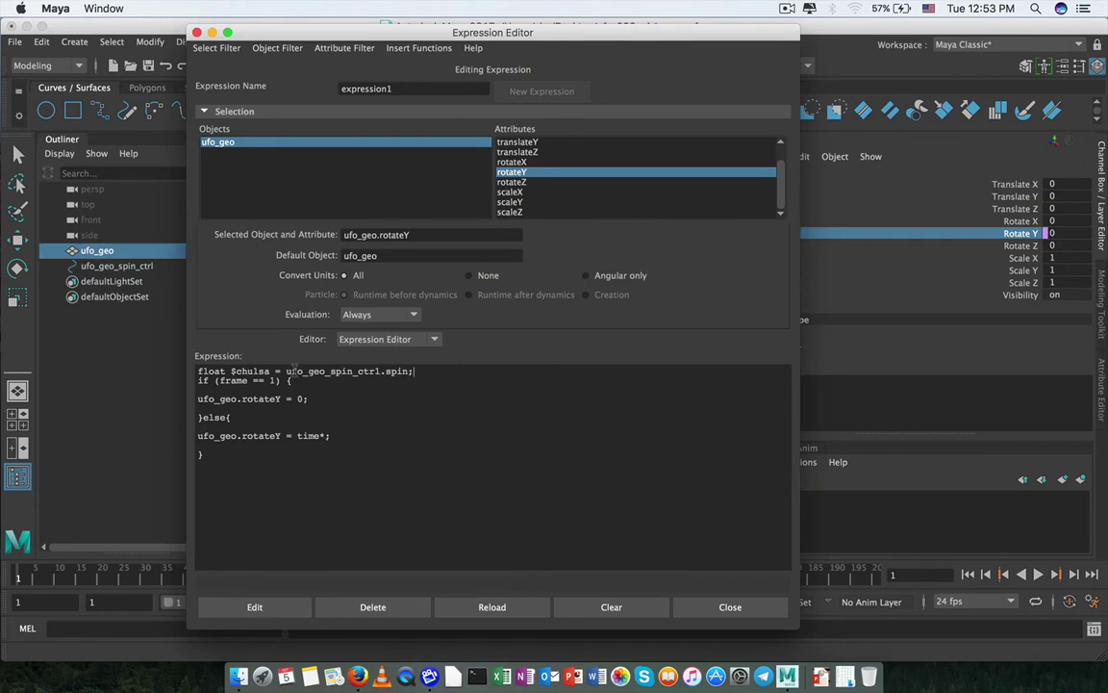
drag(271, 371, 415, 371)
click(430, 373)
key(Return)
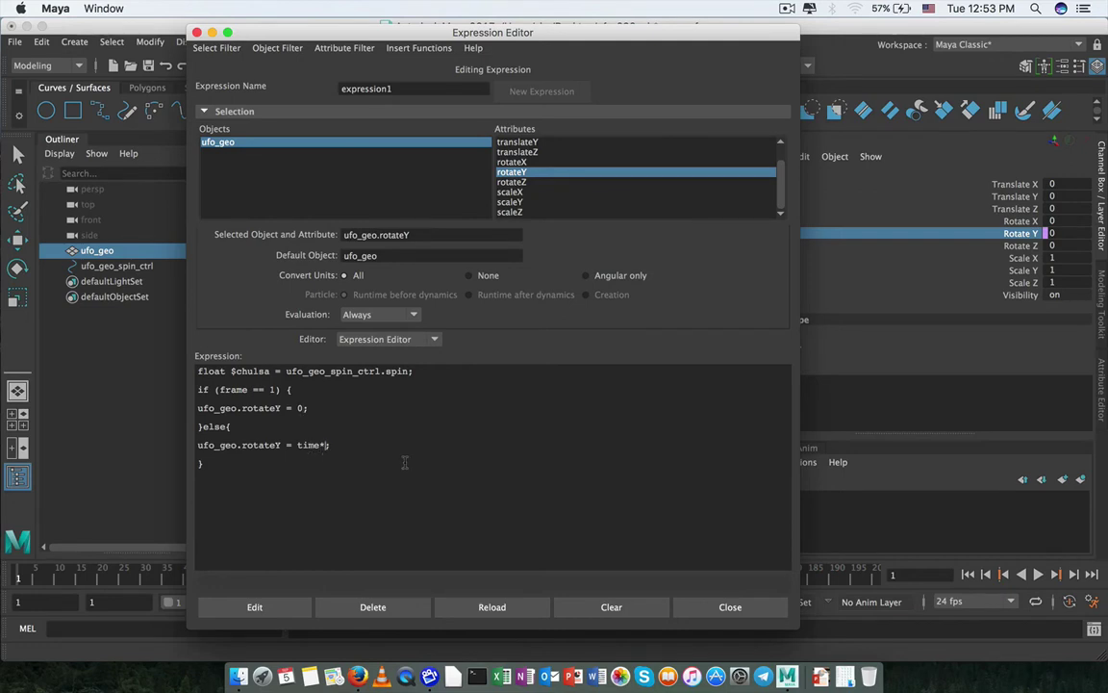
- Multiply time by ($chulsa) in the else branch's rotateY line, apply the edit and close the Expression Editor
text(ufo_geo_spin_ctrl.spin)
click(252, 606)
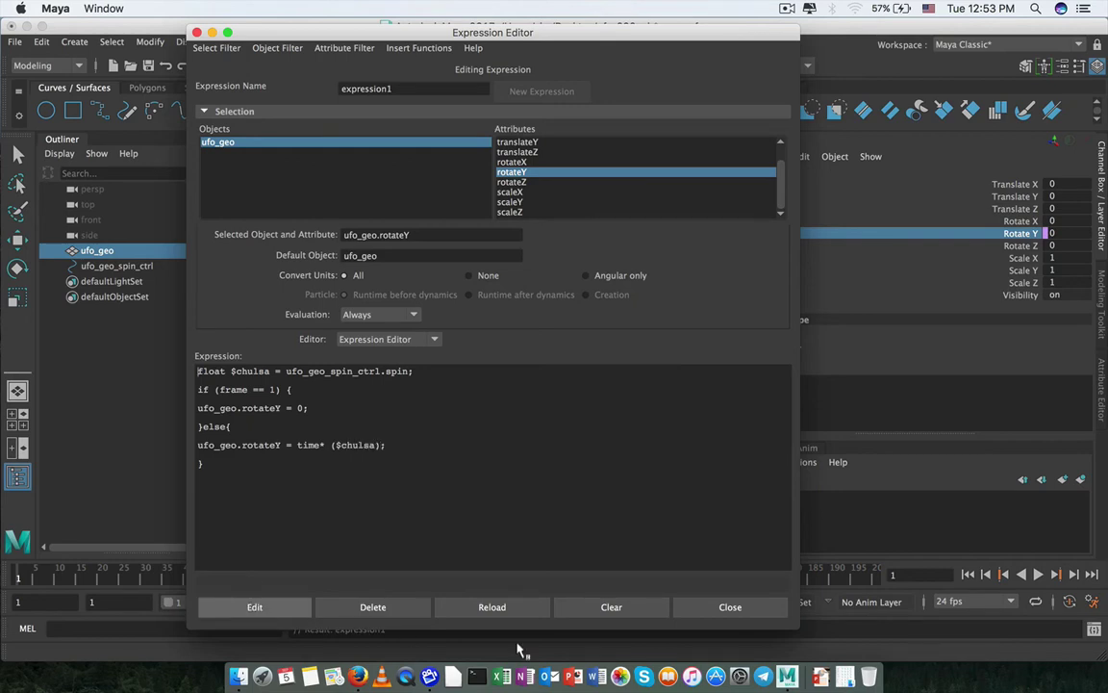
click(723, 607)
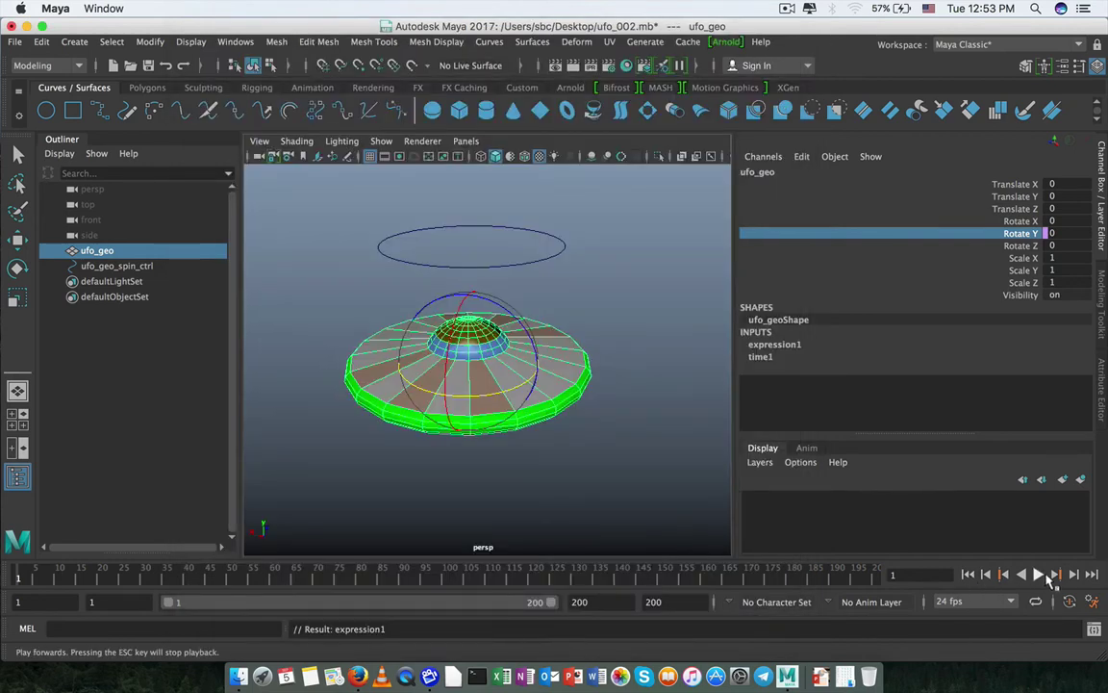
- Play the animation to test the variable-based expression, select ufo_geo_spin_ctrl and stop playback
click(1038, 574)
click(531, 229)
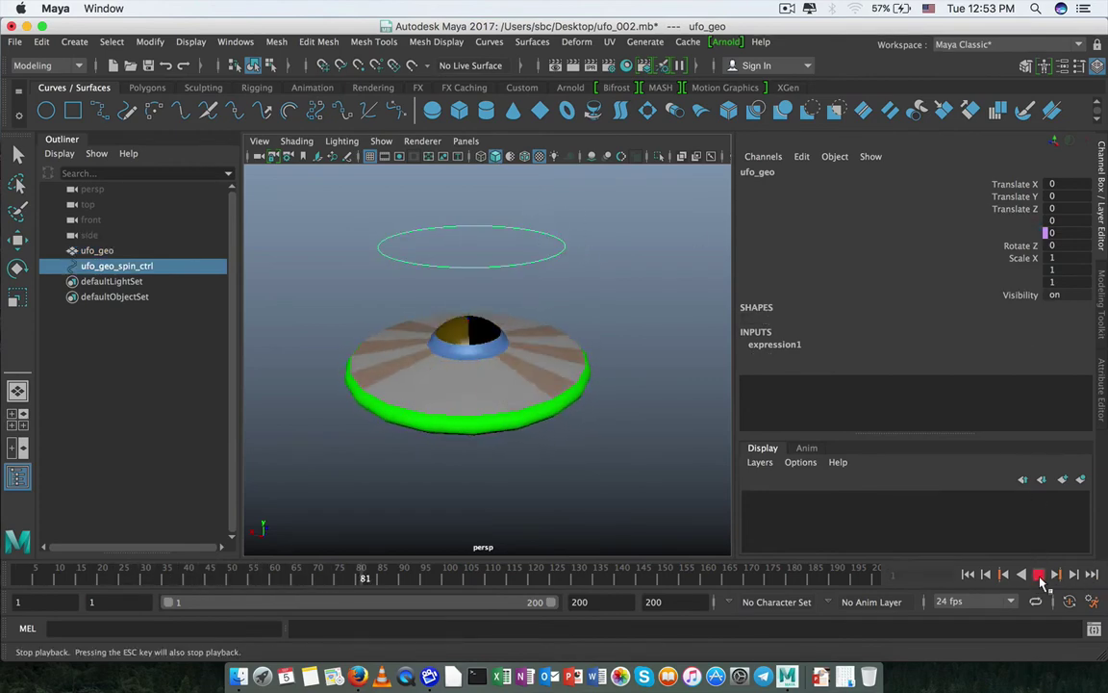
click(1038, 574)
- Set the Spin of ufo_geo_spin_ctrl to 0, replay the animation from the start and rewind to frame 1
click(1059, 183)
text(500)
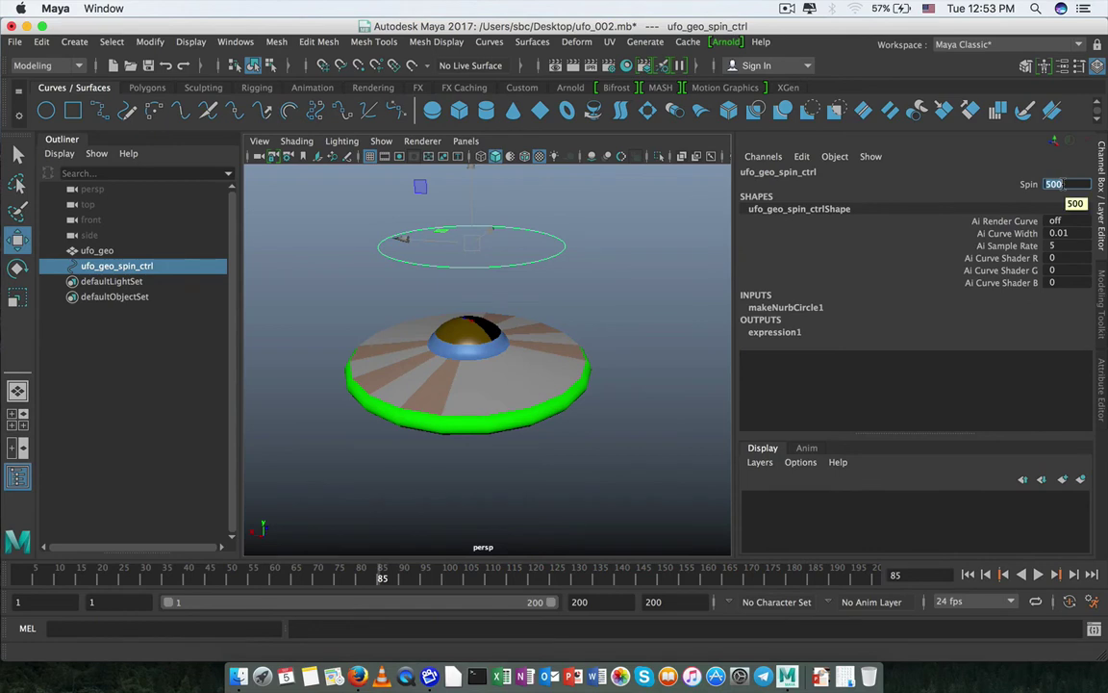
key(Return)
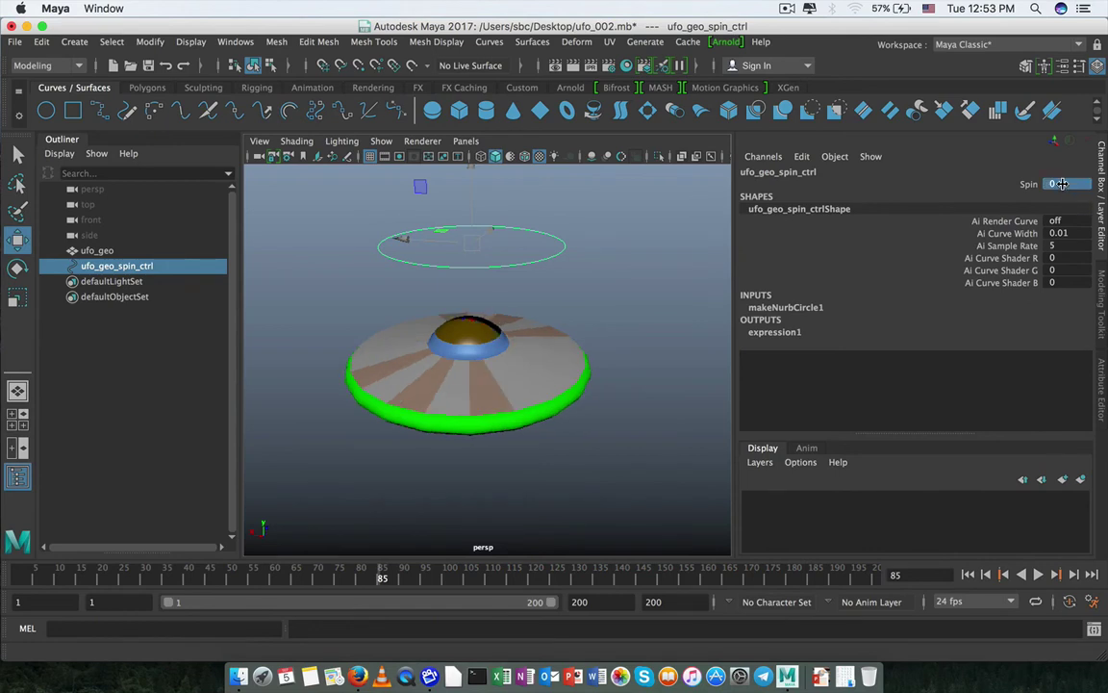
click(970, 576)
click(1039, 576)
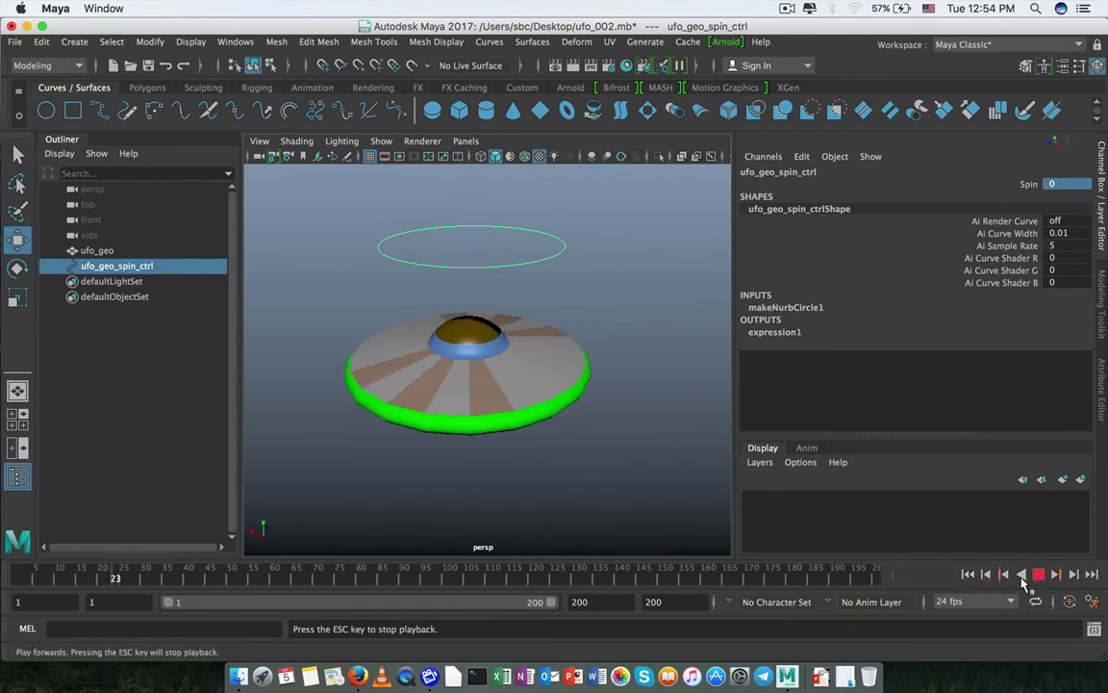
click(1034, 577)
click(969, 574)
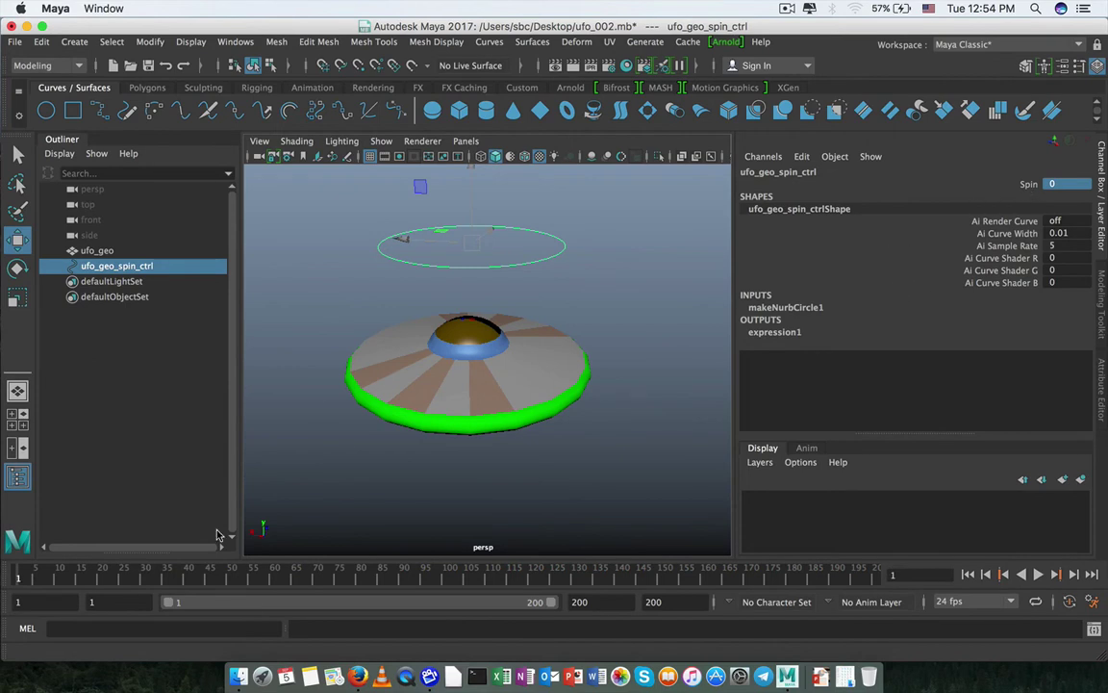
- Set a keyframe on the controller's Spin channel at frame 1 with its value of 0
click(1028, 185)
right_click(1030, 188)
right_click(827, 206)
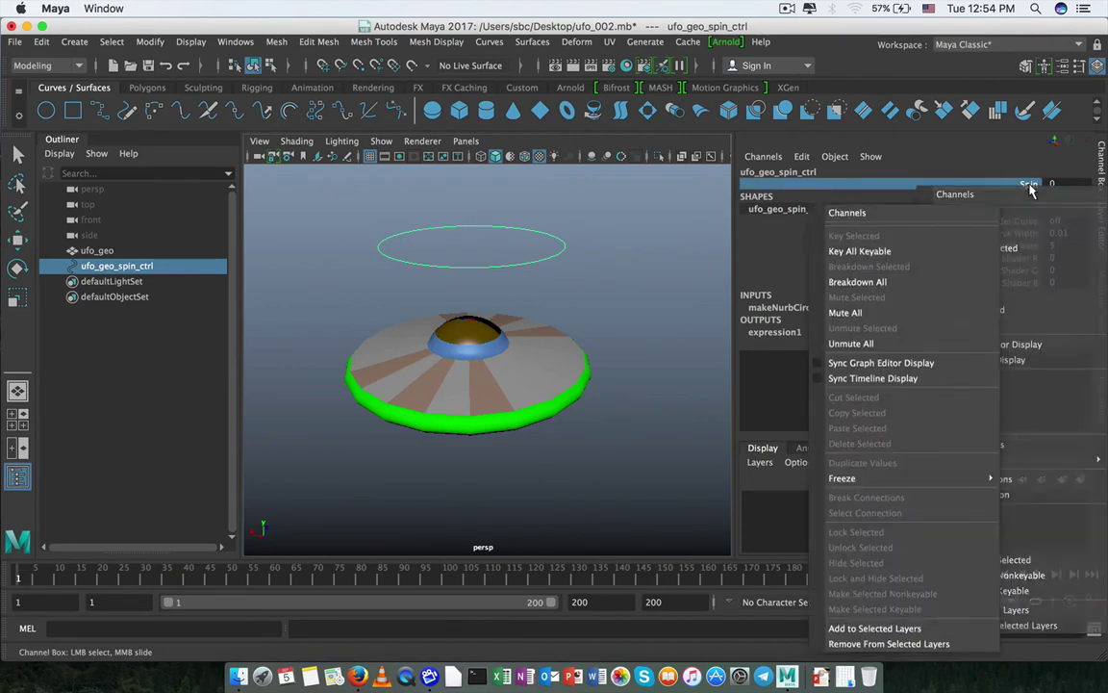
click(1031, 188)
click(1030, 185)
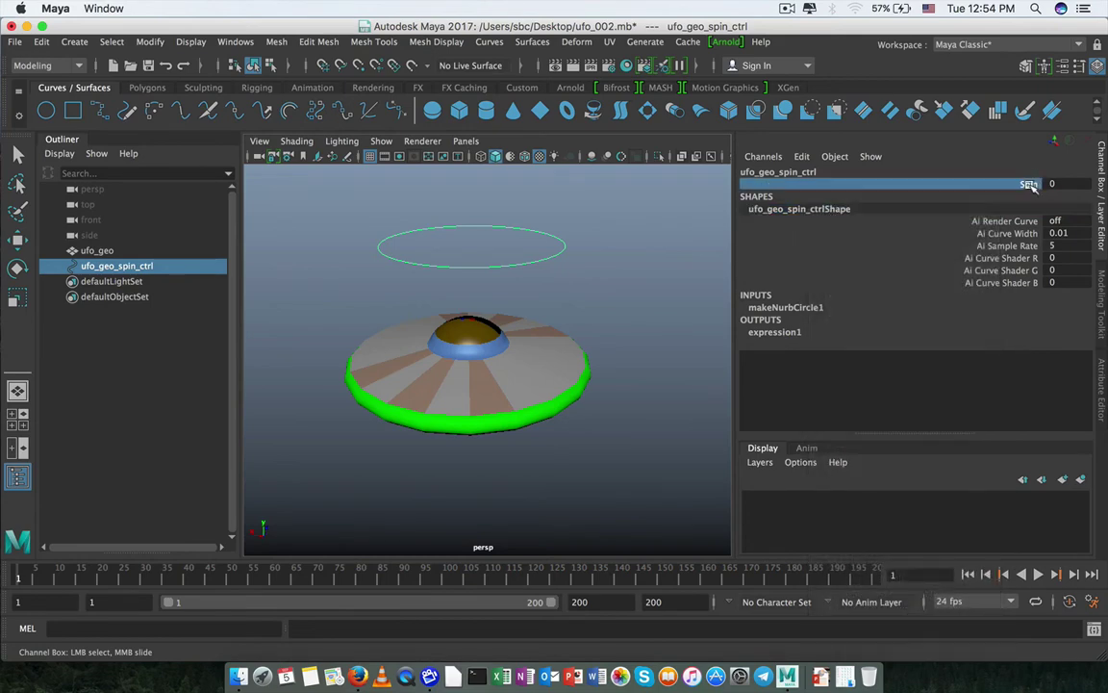
right_click(1029, 185)
click(888, 196)
- Move to frame 50 and key the Spin channel there at 0
key(alt+v)
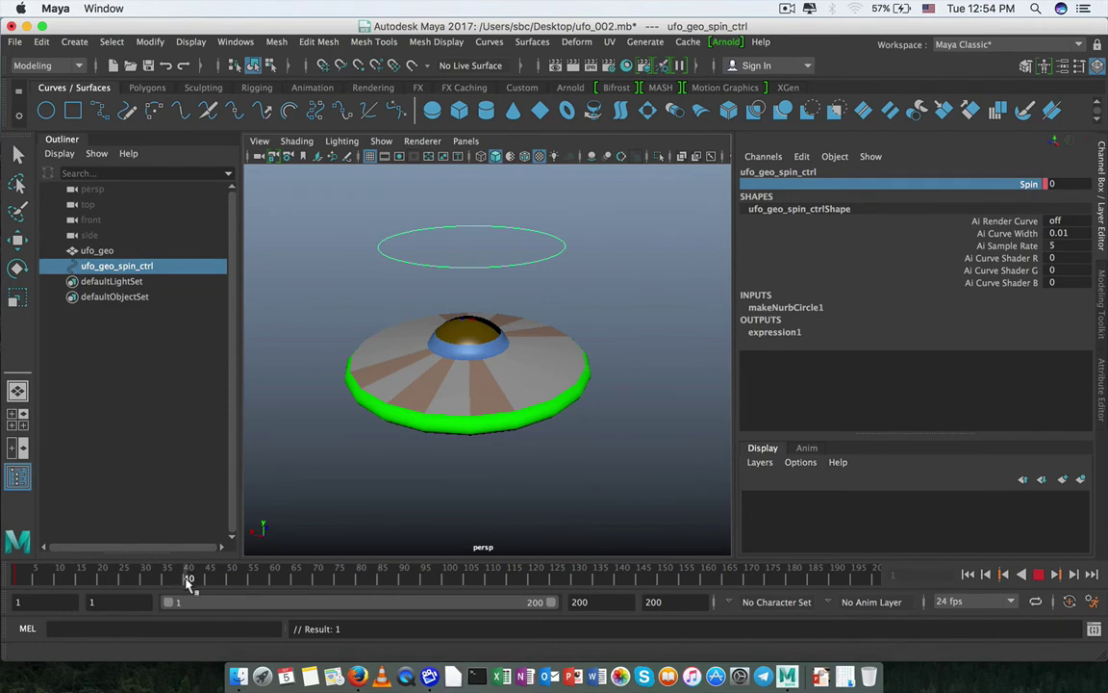
click(231, 579)
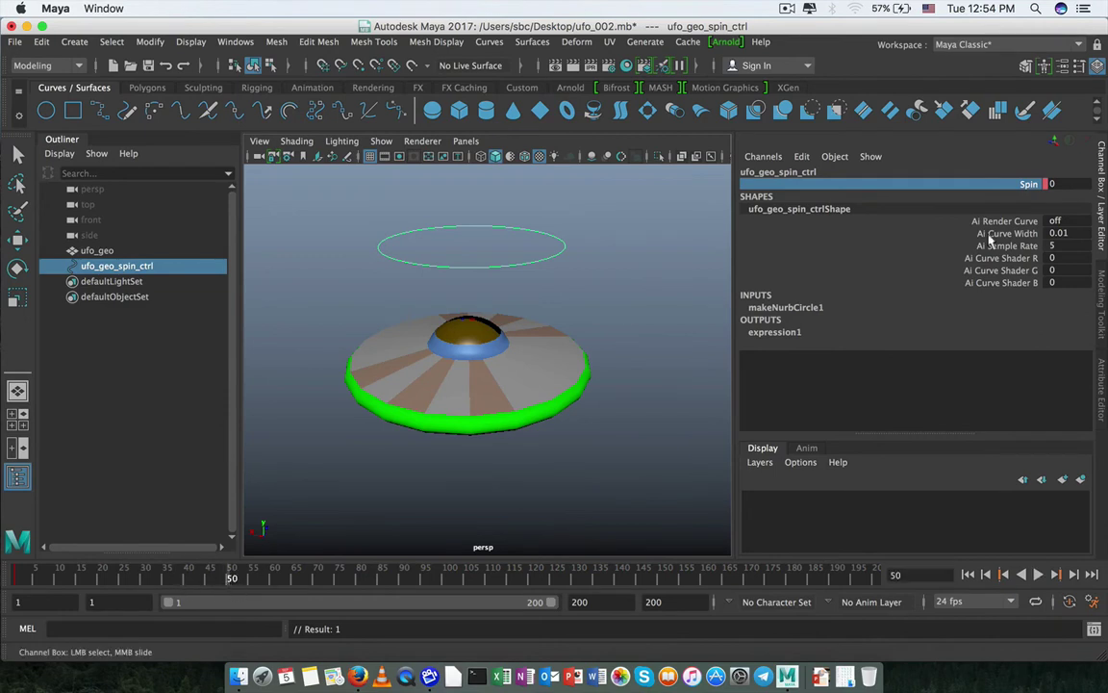
right_click(1024, 186)
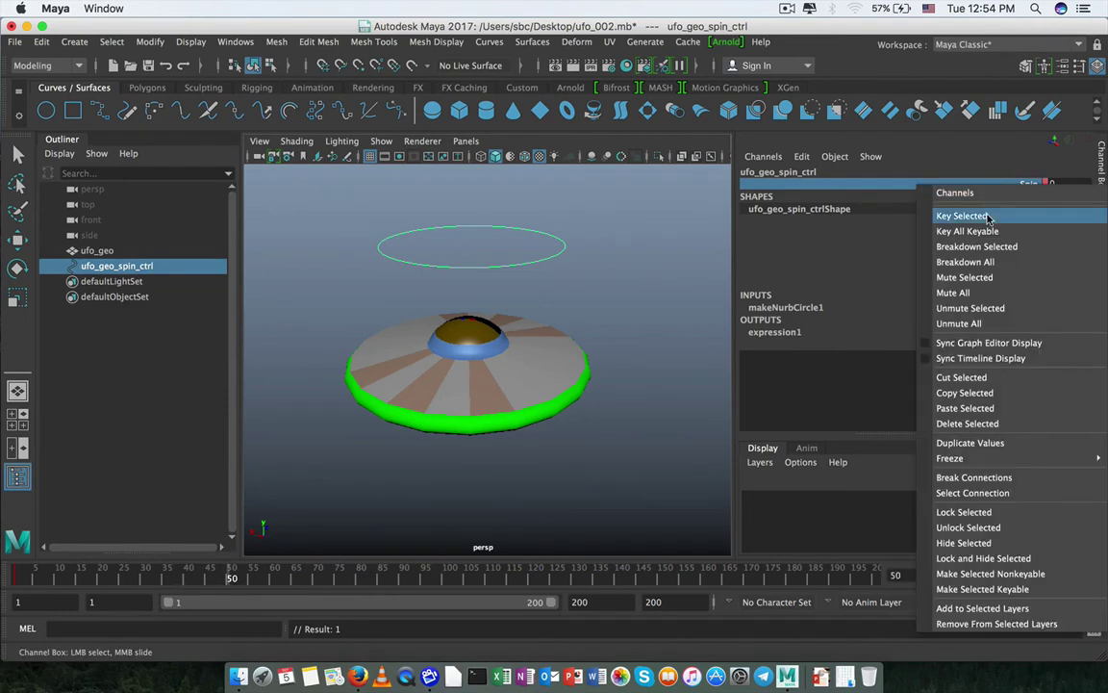
click(988, 216)
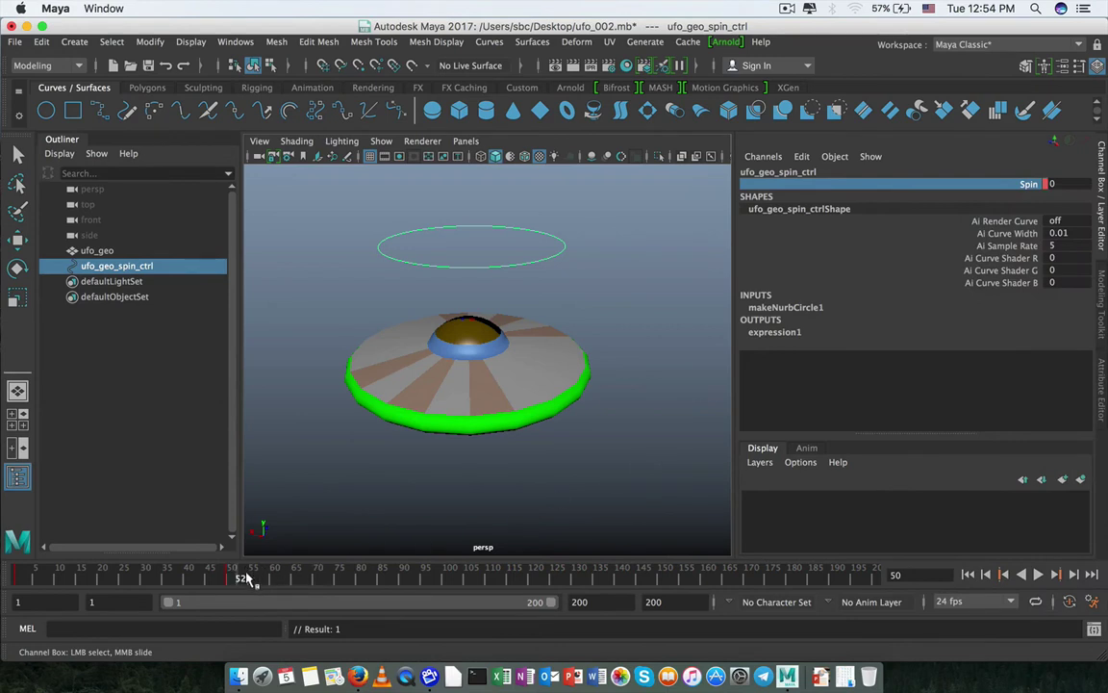
- Move to frame 200, set the controller's Spin to 1200 and key it
key(alt+v)
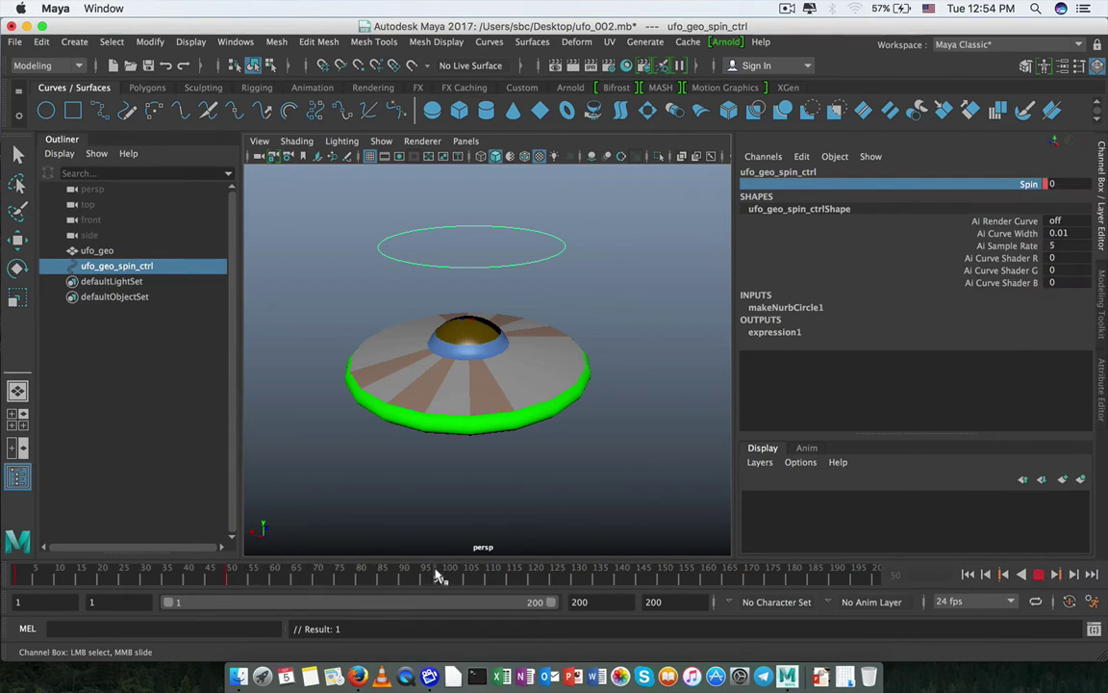
drag(437, 575, 891, 581)
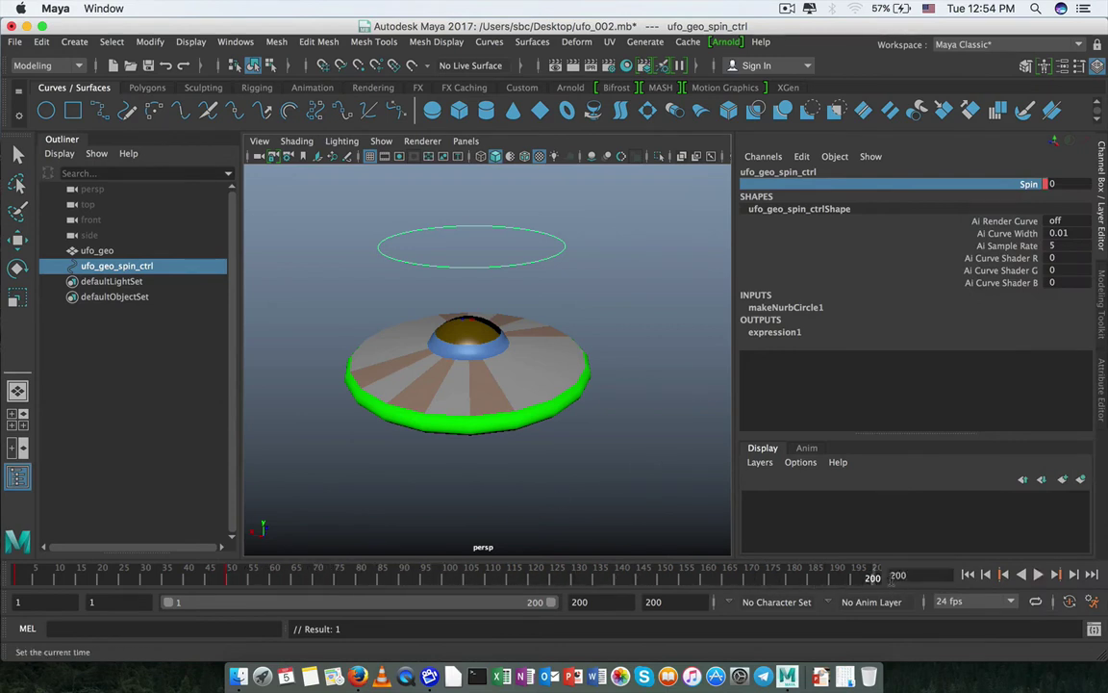
click(1061, 185)
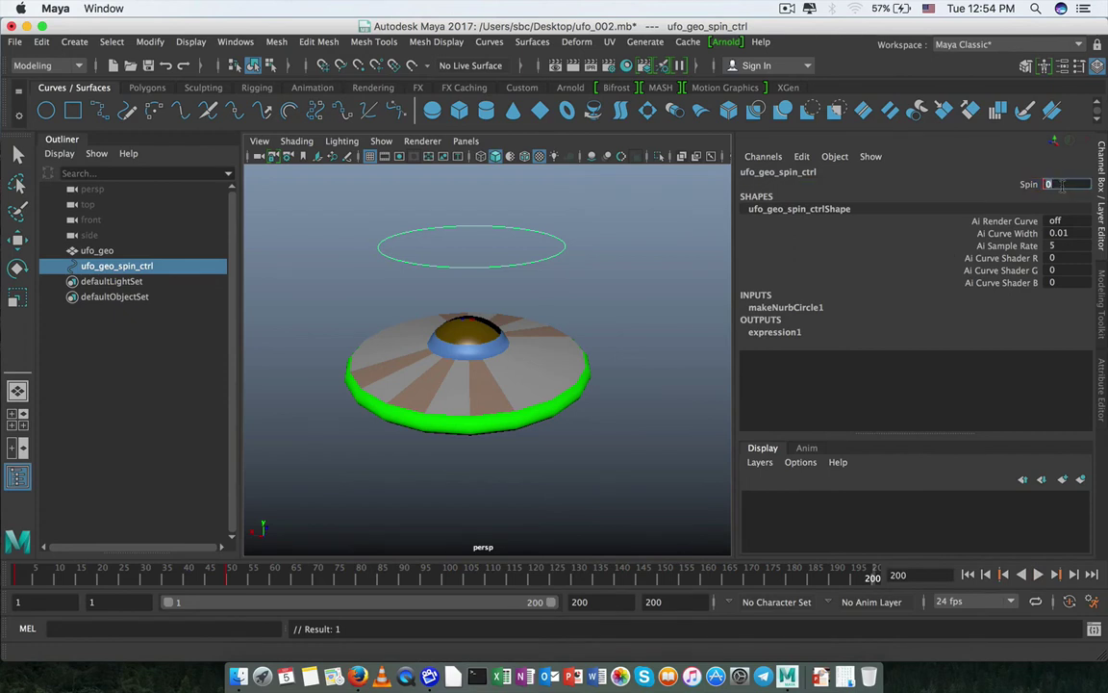
text(1200)
key(Return)
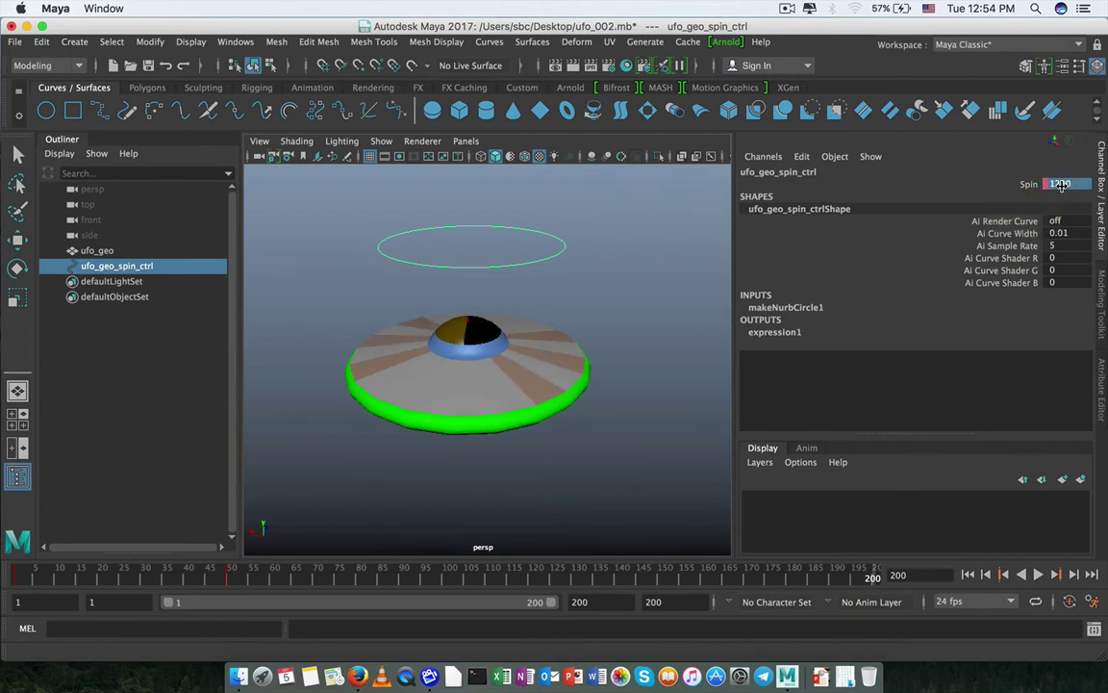
click(933, 169)
right_click(933, 169)
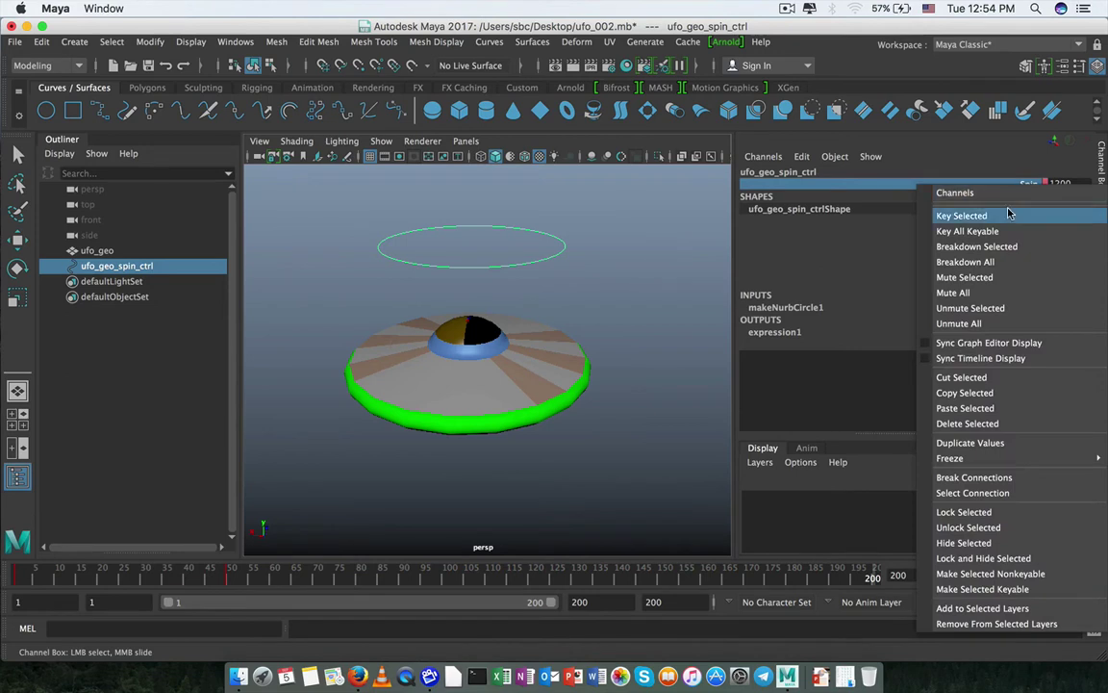
click(952, 215)
- Play the keyed spin animation and delete the Spin key at frame 200
click(1037, 575)
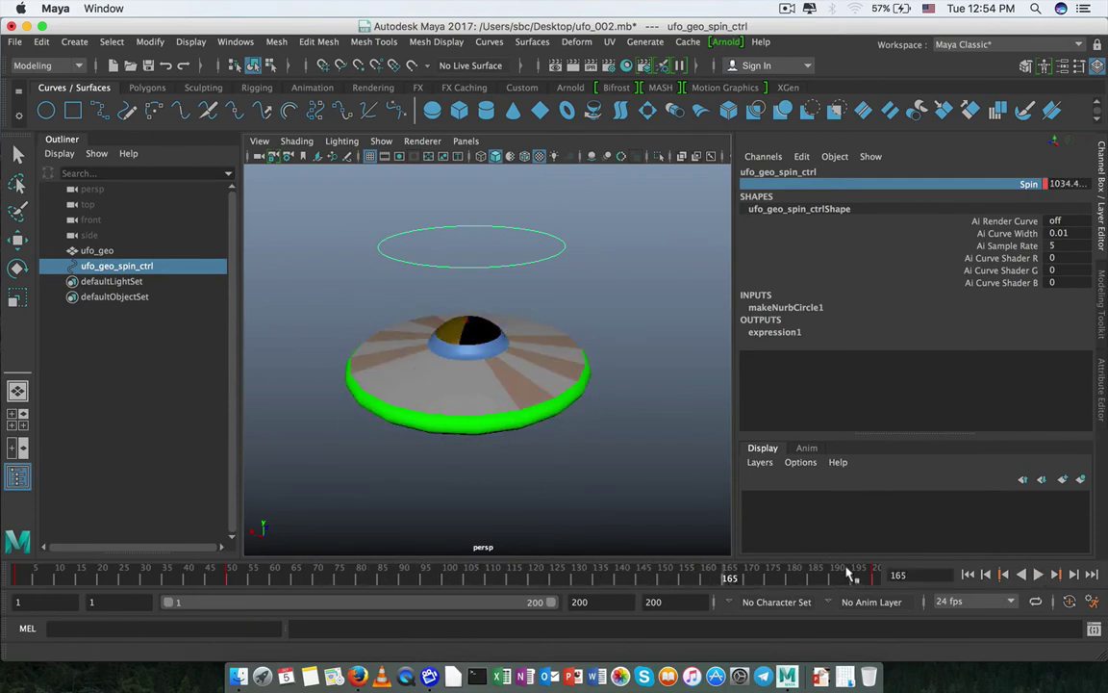
right_click(875, 574)
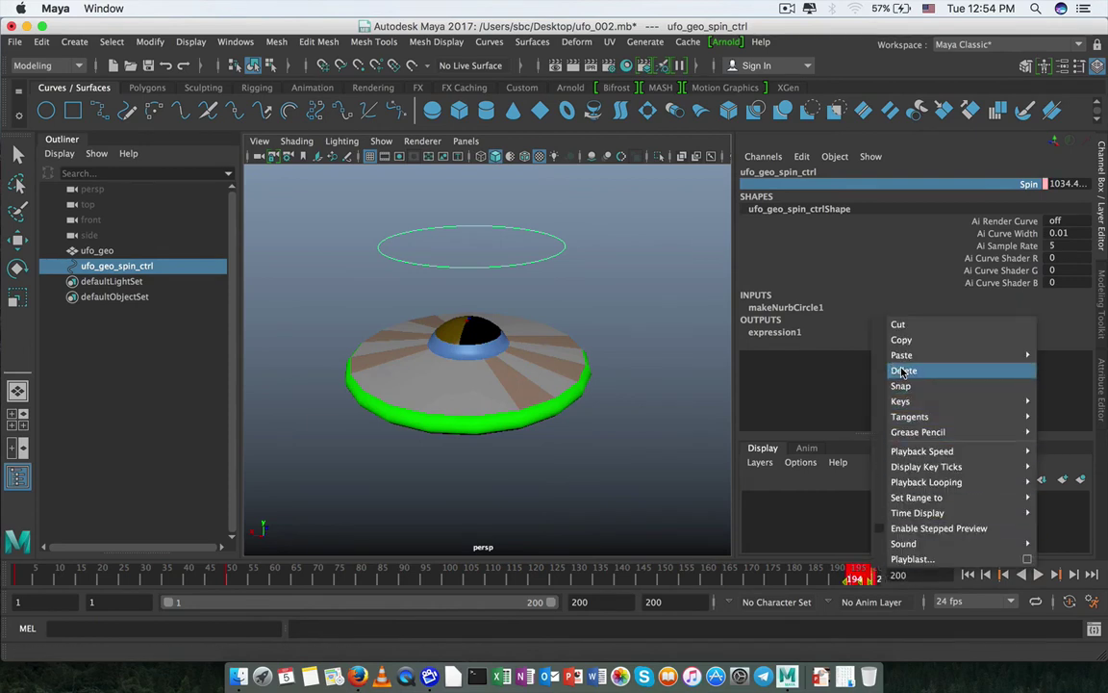
click(918, 373)
- Move to frame 125, set the controller's Spin to 2000 and key it
mouse_move(230, 580)
mouse_down()
mouse_move(445, 565)
mouse_move(561, 579)
mouse_up()
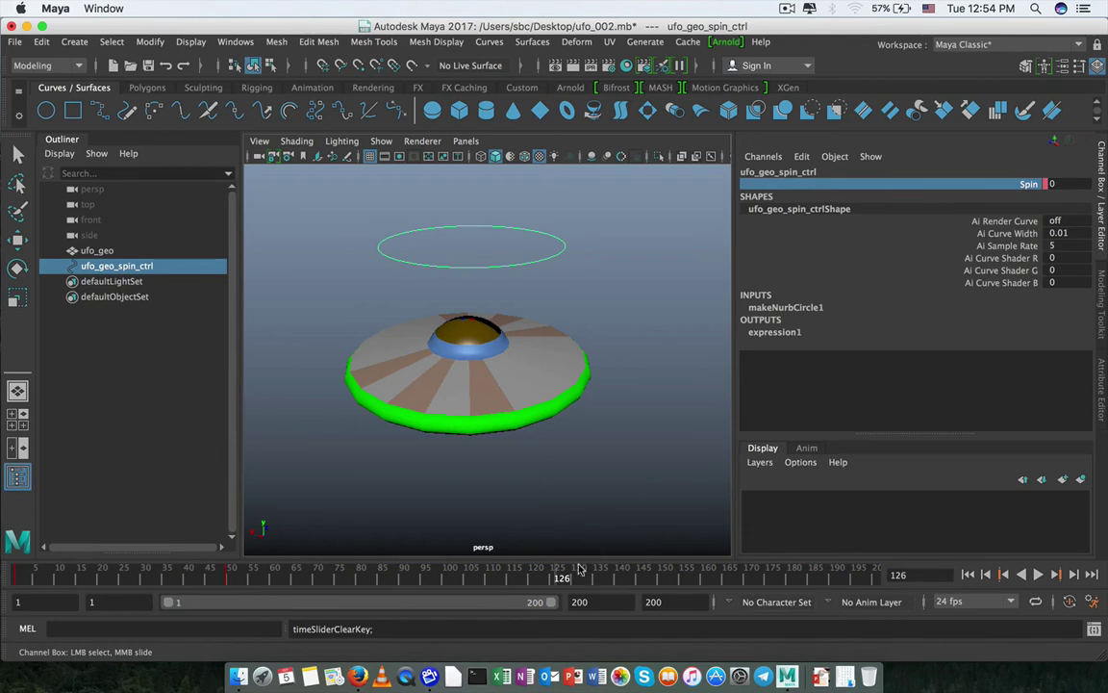
key(alt+v)
key(alt+v)
click(1072, 183)
click(1073, 183)
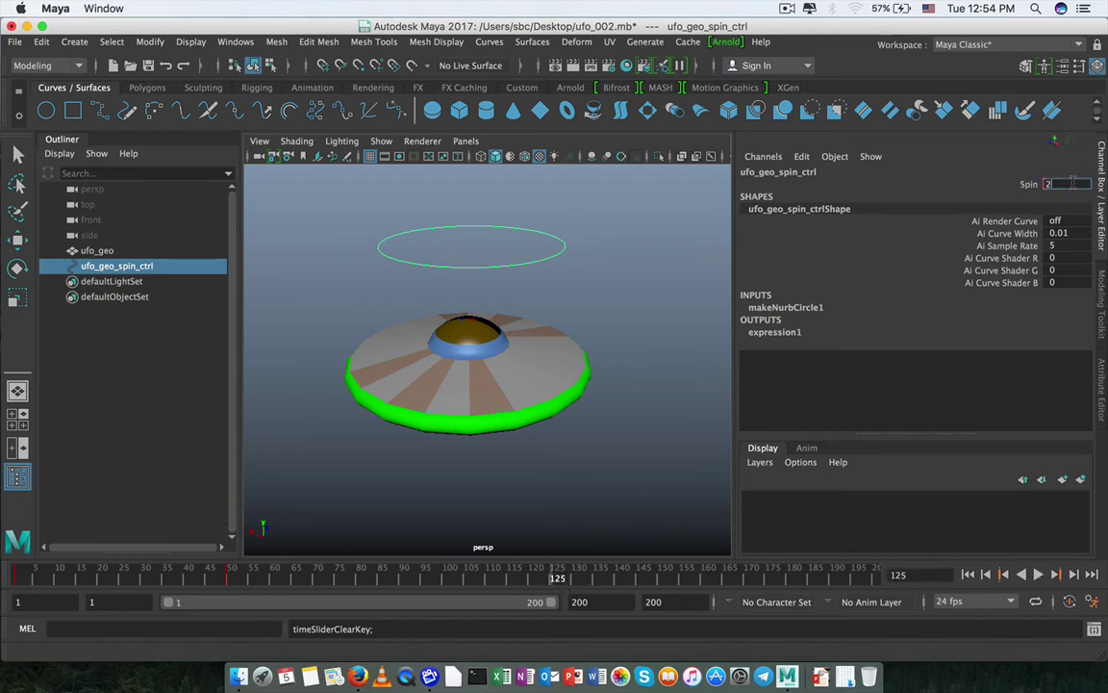
text(2000)
key(Return)
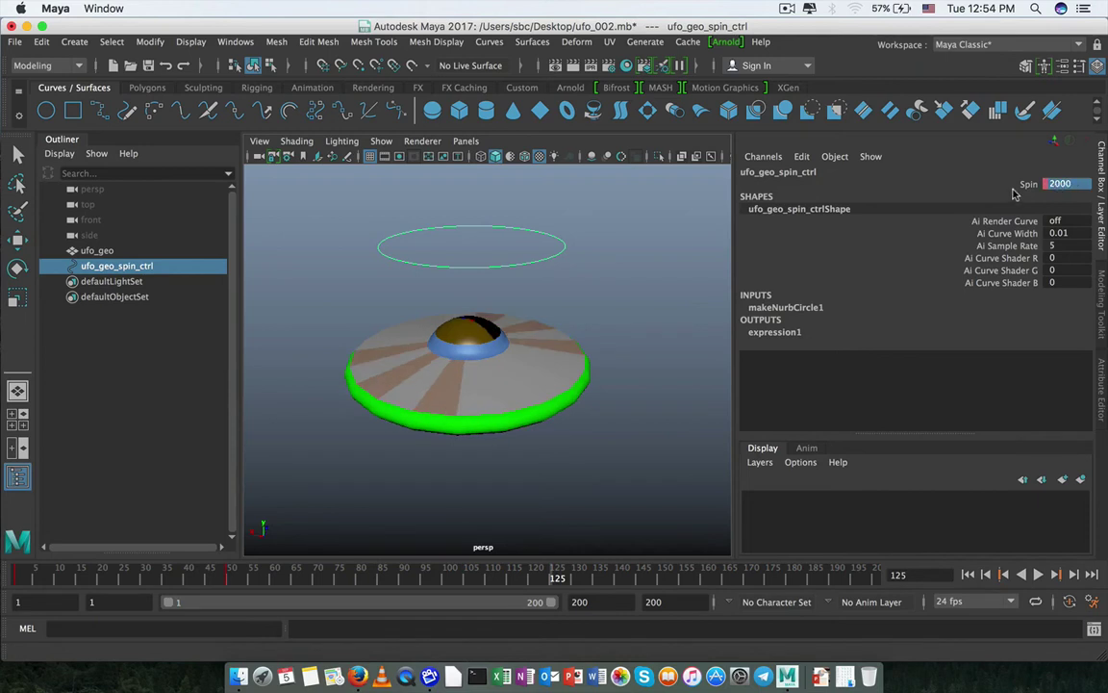
click(915, 179)
right_click(915, 175)
click(894, 214)
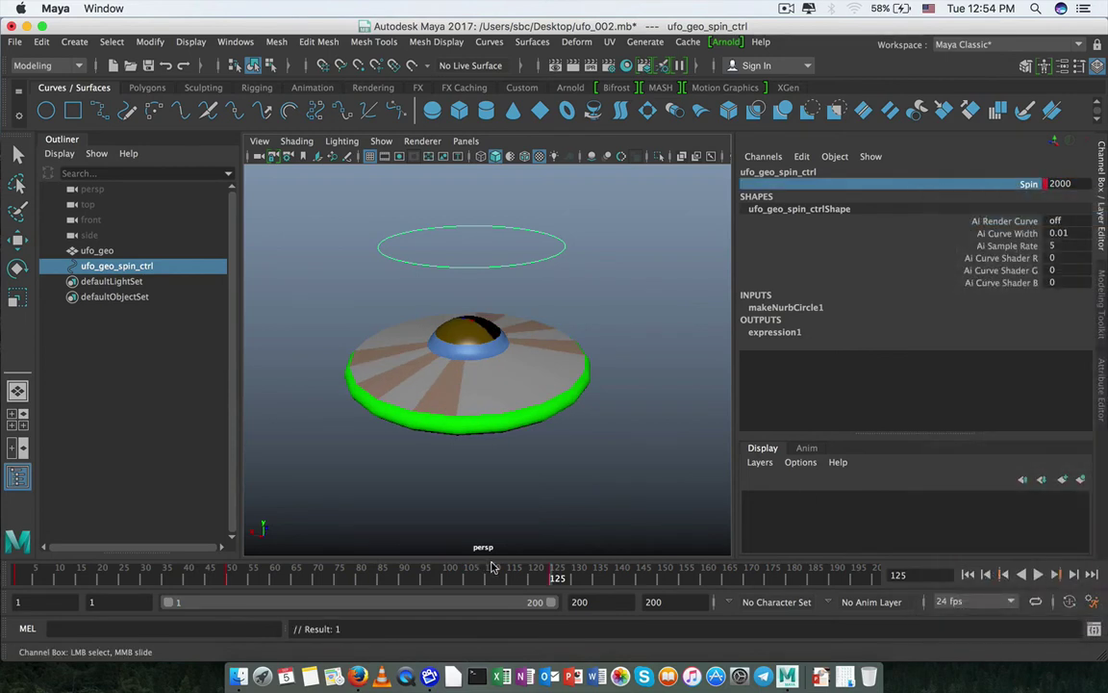
- Preview the animation, move to frame 200, set the controller's Spin to 0 and key it
key(alt+v)
click(880, 577)
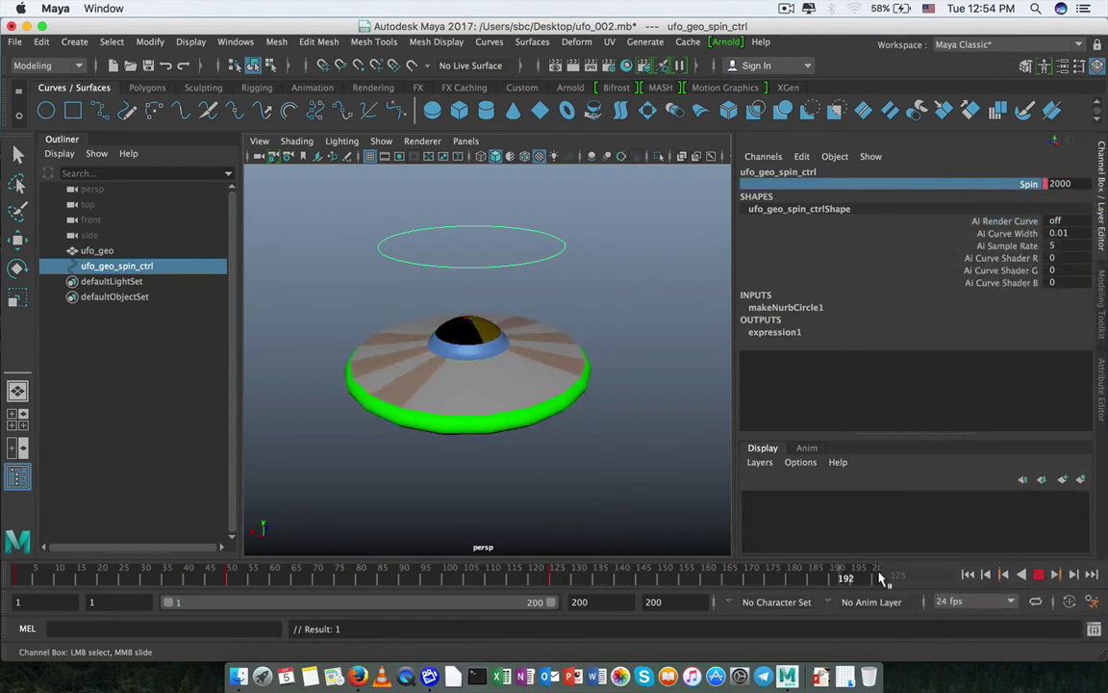
click(1058, 183)
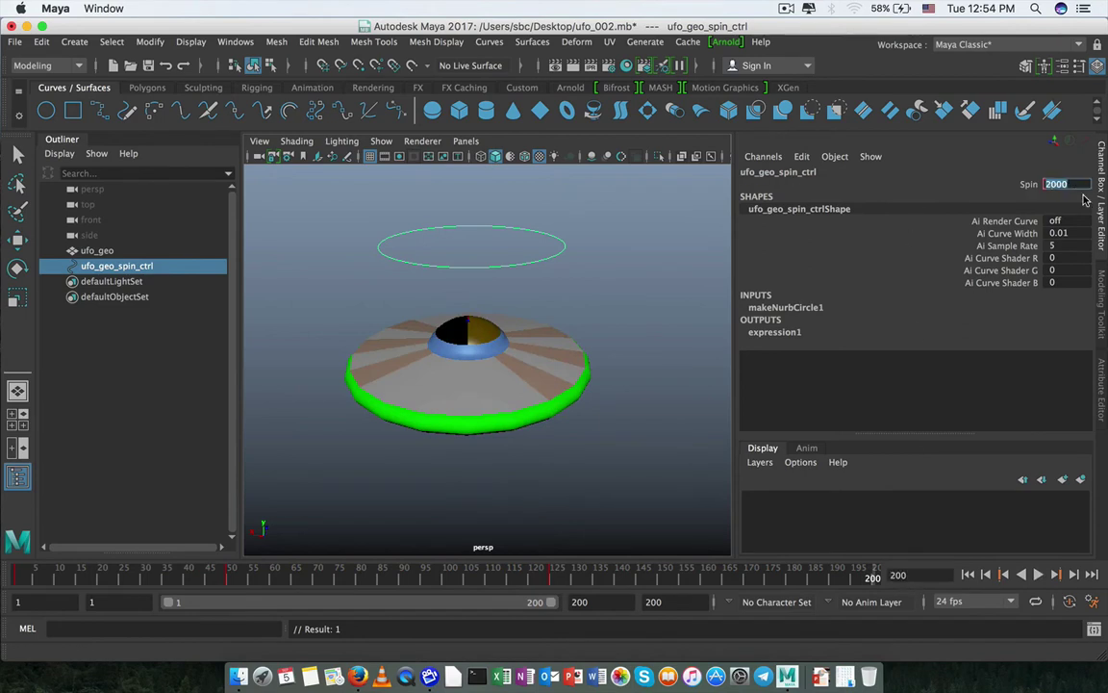
text(0)
key(Return)
click(1028, 184)
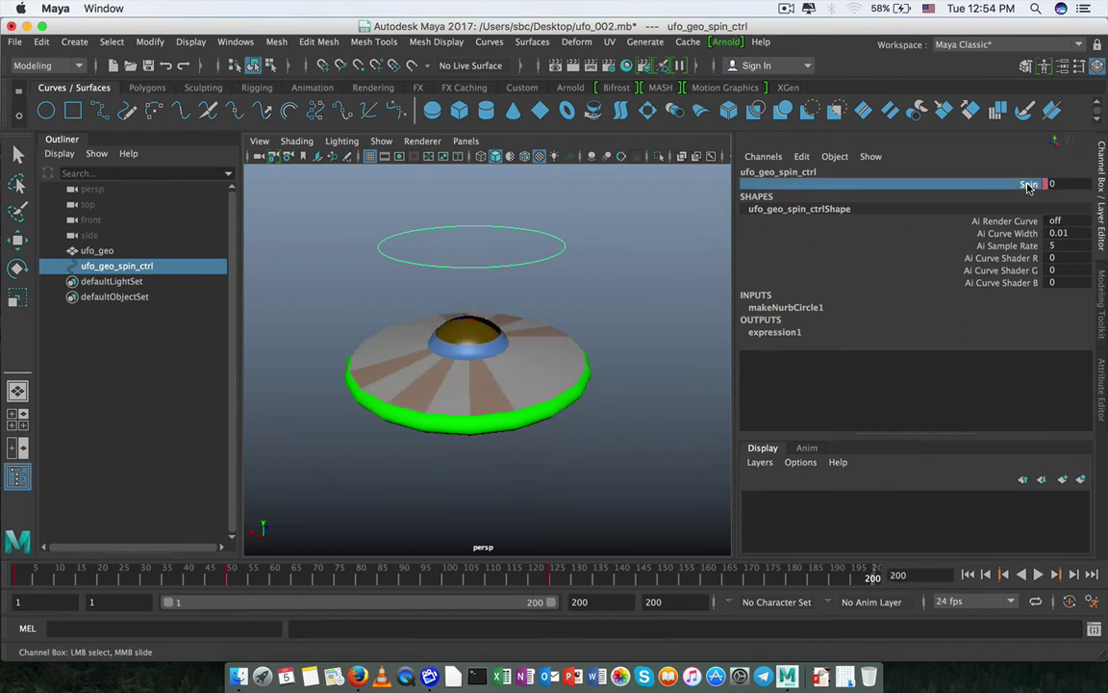
right_click(1025, 184)
click(965, 216)
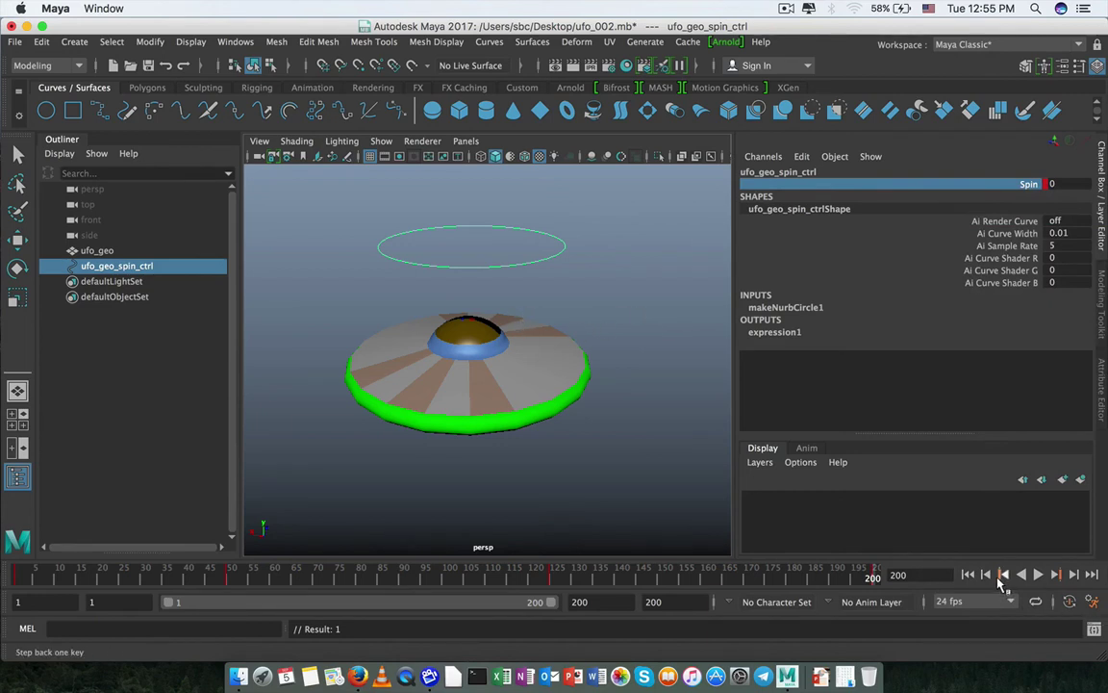
- Display the UFO mesh in smooth preview, deselect it and play the animation from frame 1
click(567, 378)
key(w)
click(672, 462)
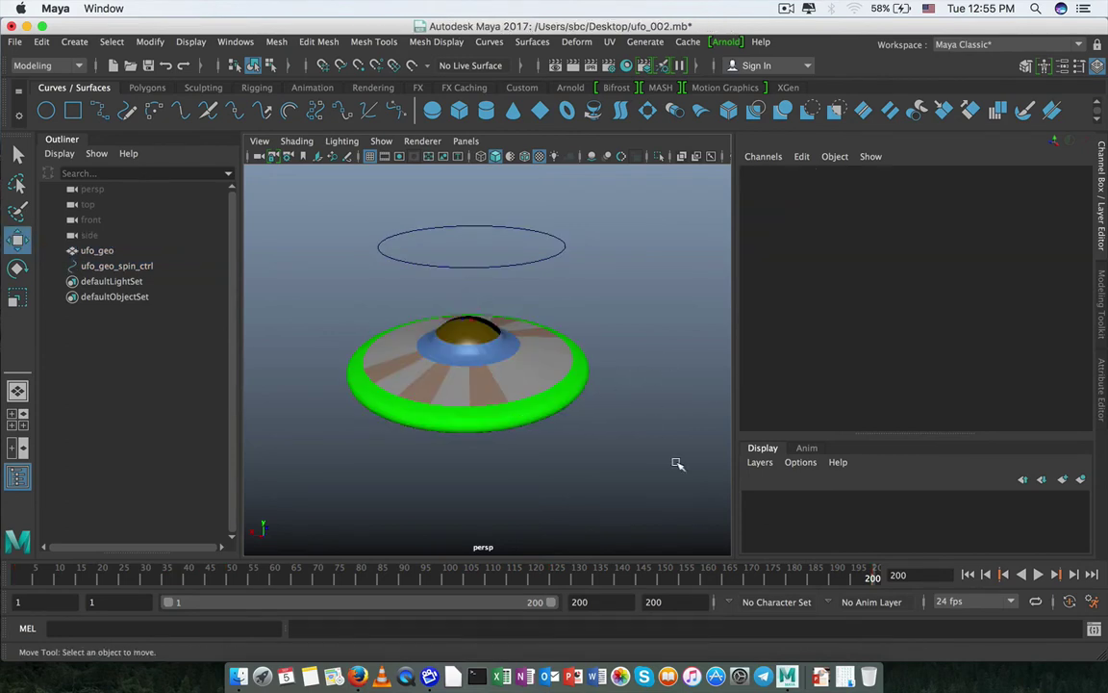
click(967, 574)
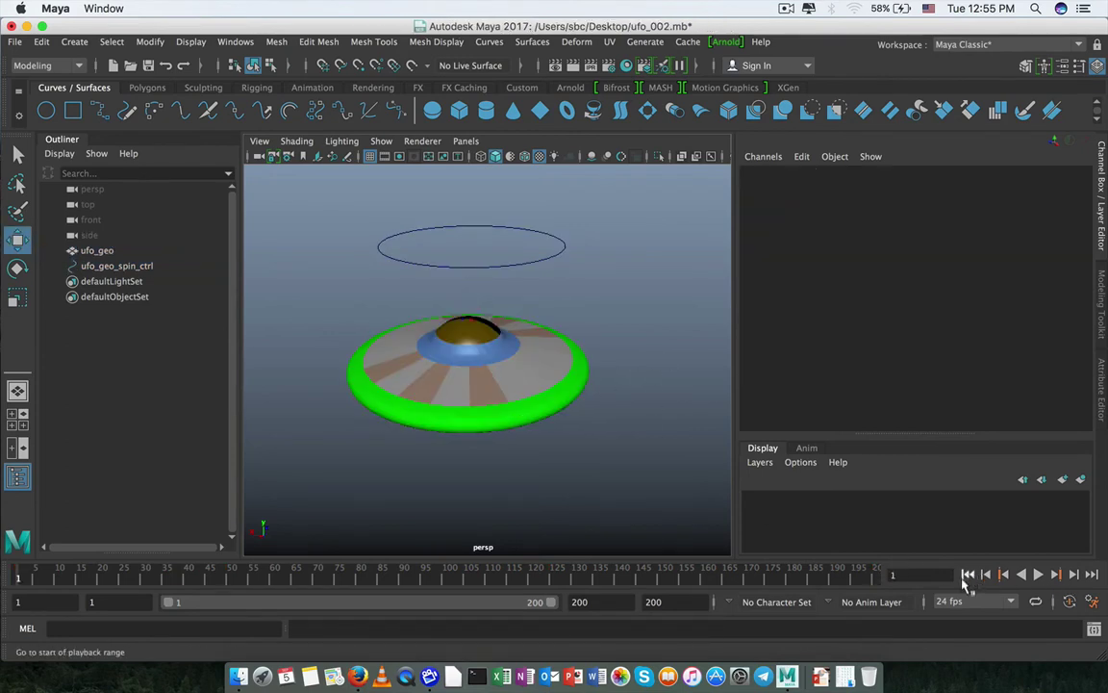
click(1039, 575)
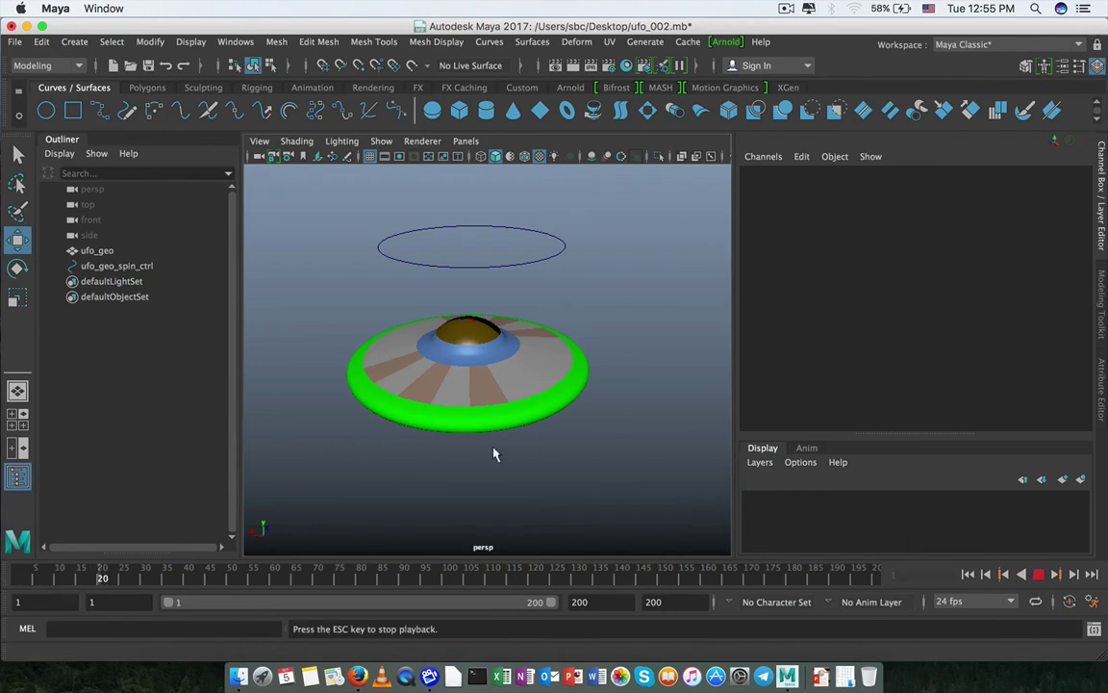
- Select the spin controller, extend the playback range's end to frame 250 and stop playback
drag(473, 247, 587, 286)
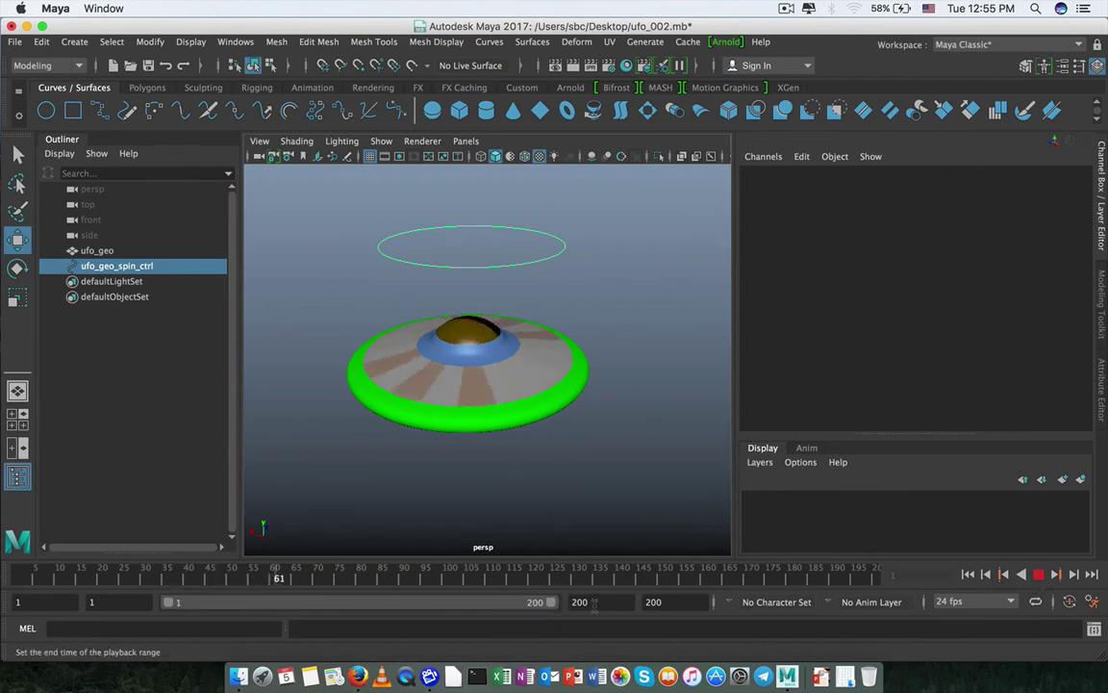
drag(595, 603, 536, 604)
text(250)
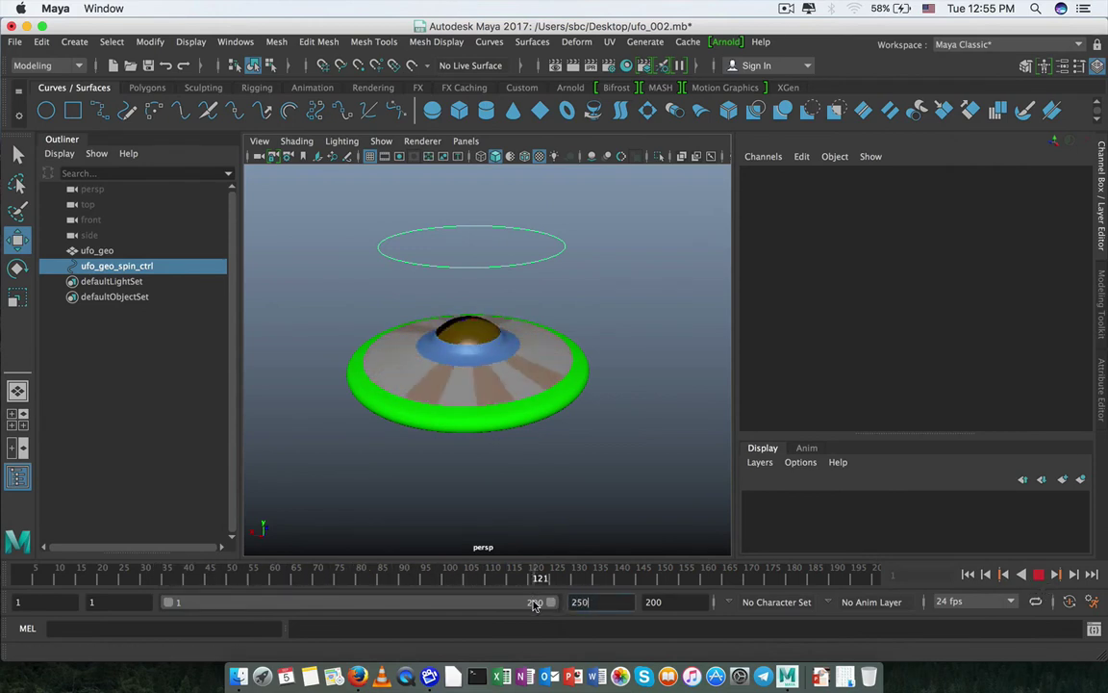
key(Return)
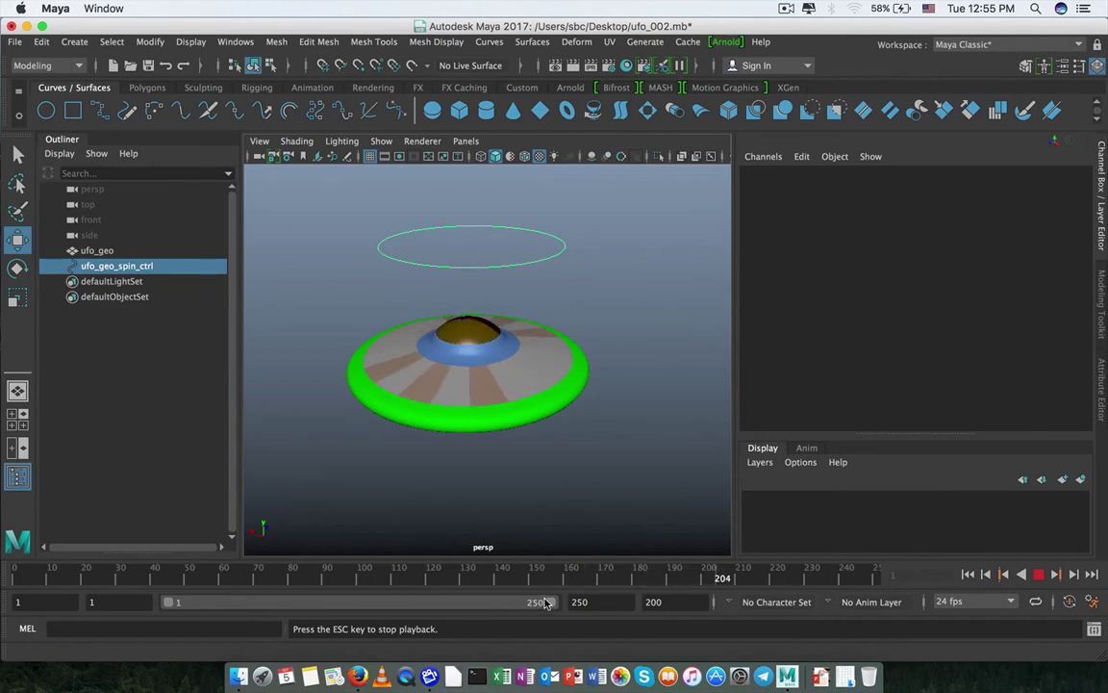
click(1037, 576)
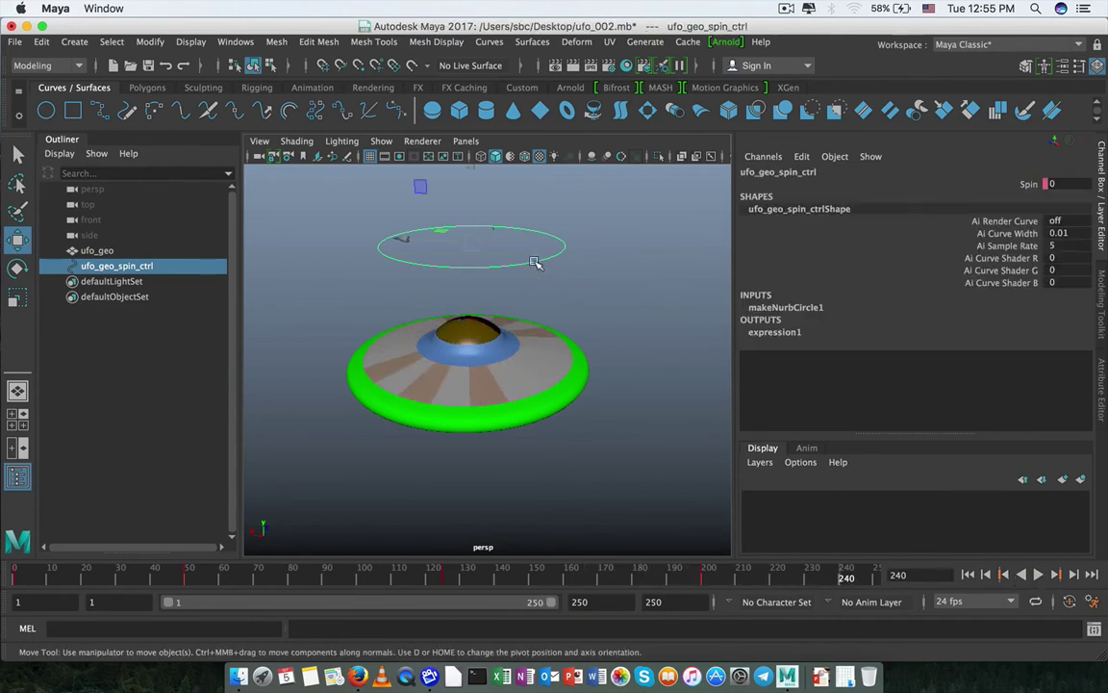
- At frame 200, examine ufo_geo's Rotate Y driver curve and its keys at frames 50 and 200 in the Graph Editor
drag(434, 575, 707, 580)
click(582, 372)
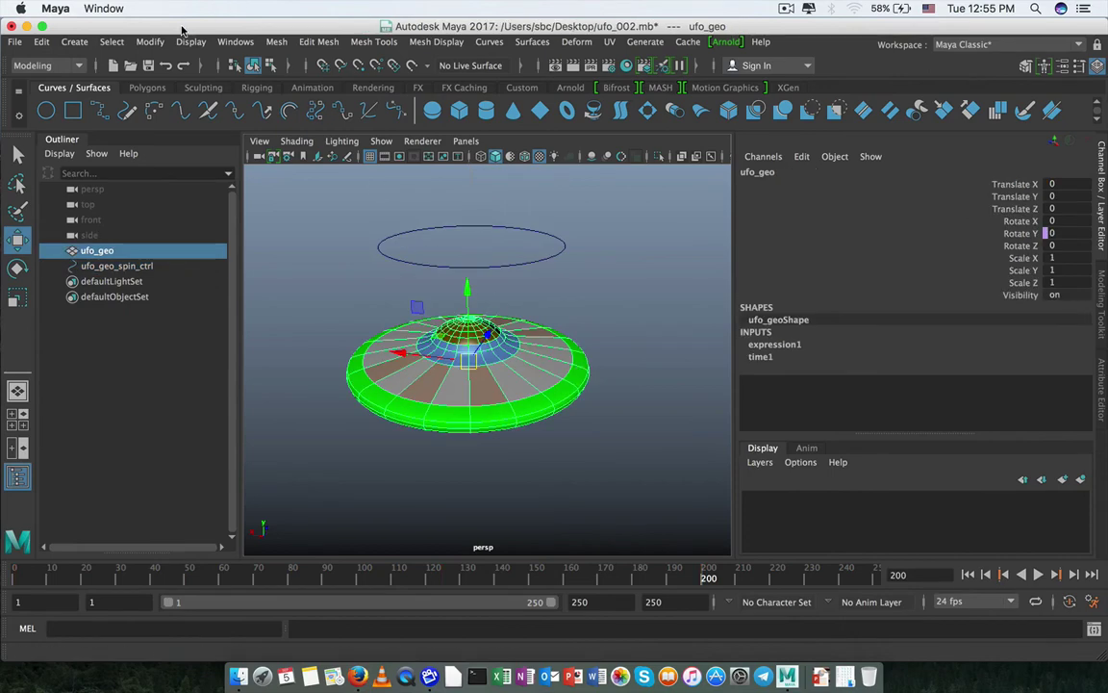
click(234, 41)
mouse_move(301, 127)
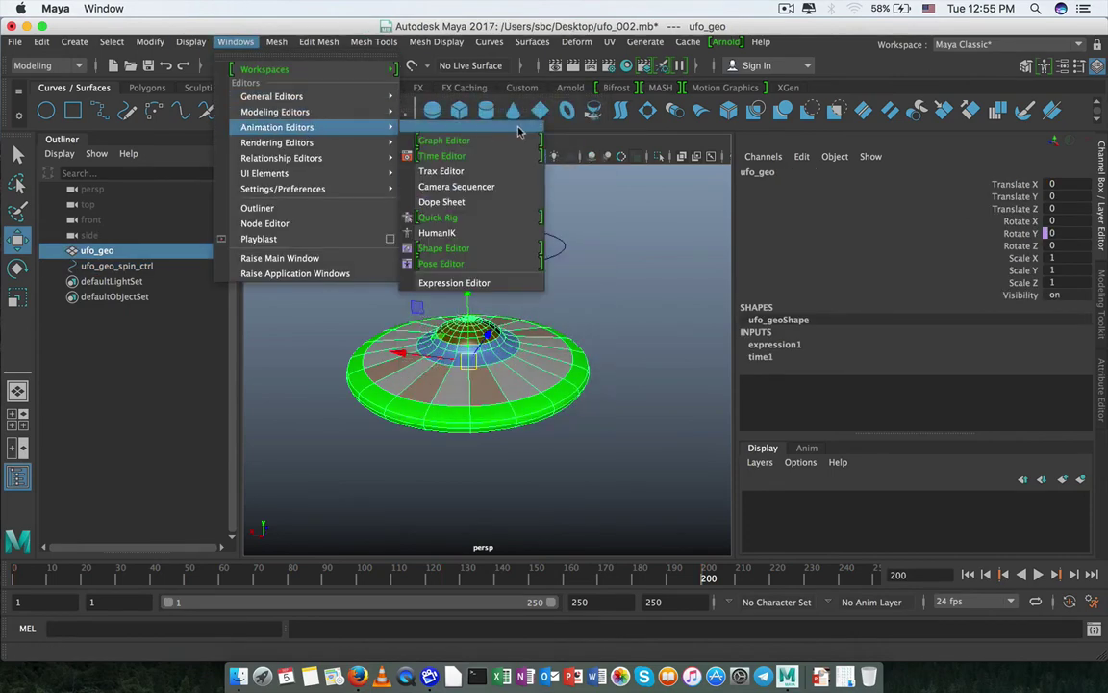
click(444, 136)
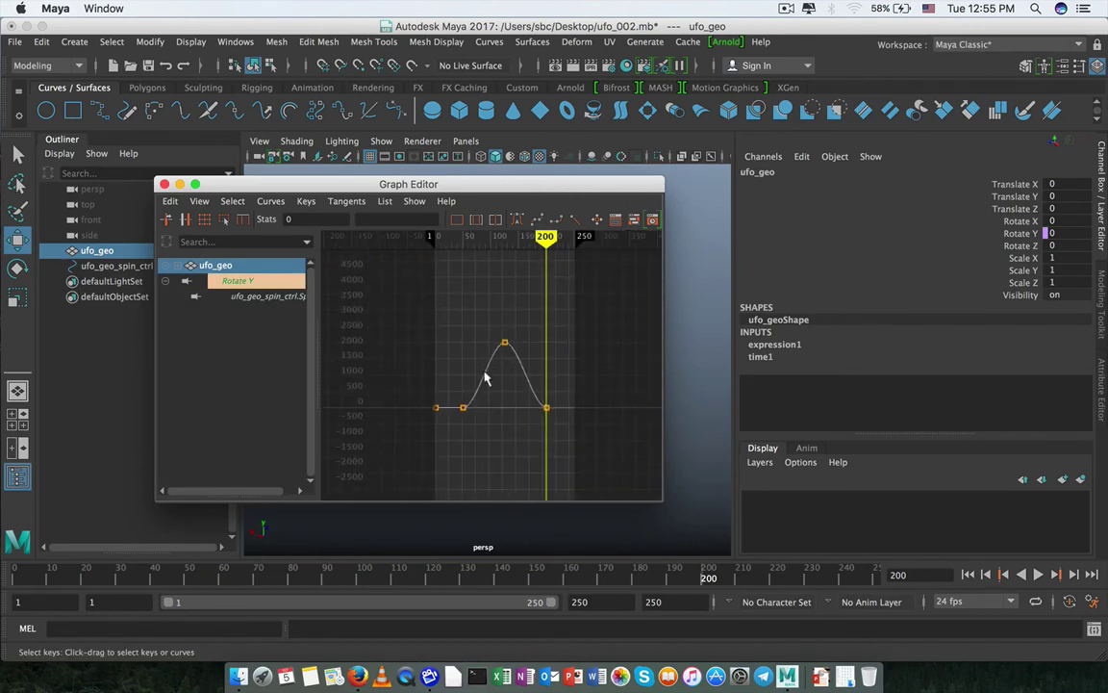
click(461, 404)
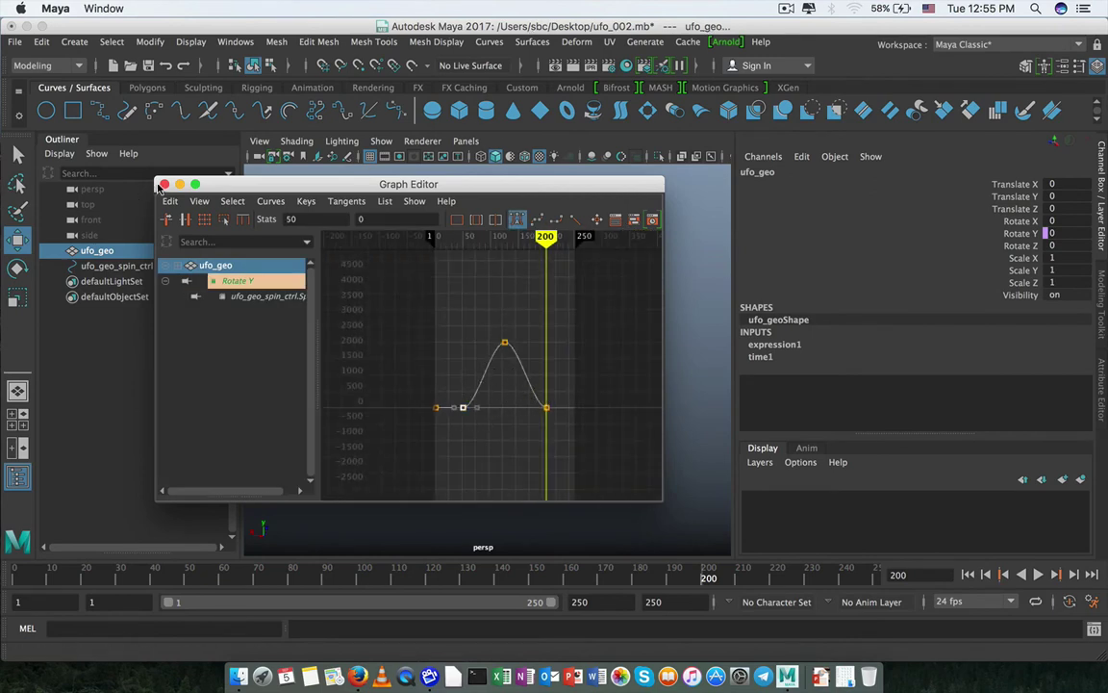
click(545, 406)
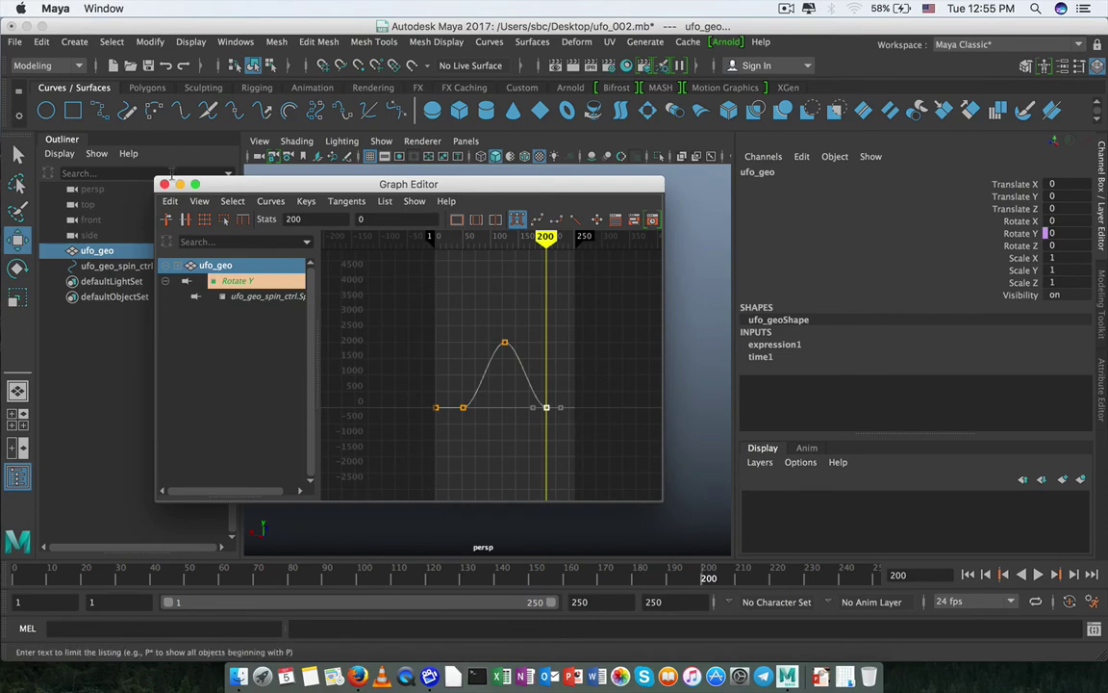
click(165, 184)
click(601, 299)
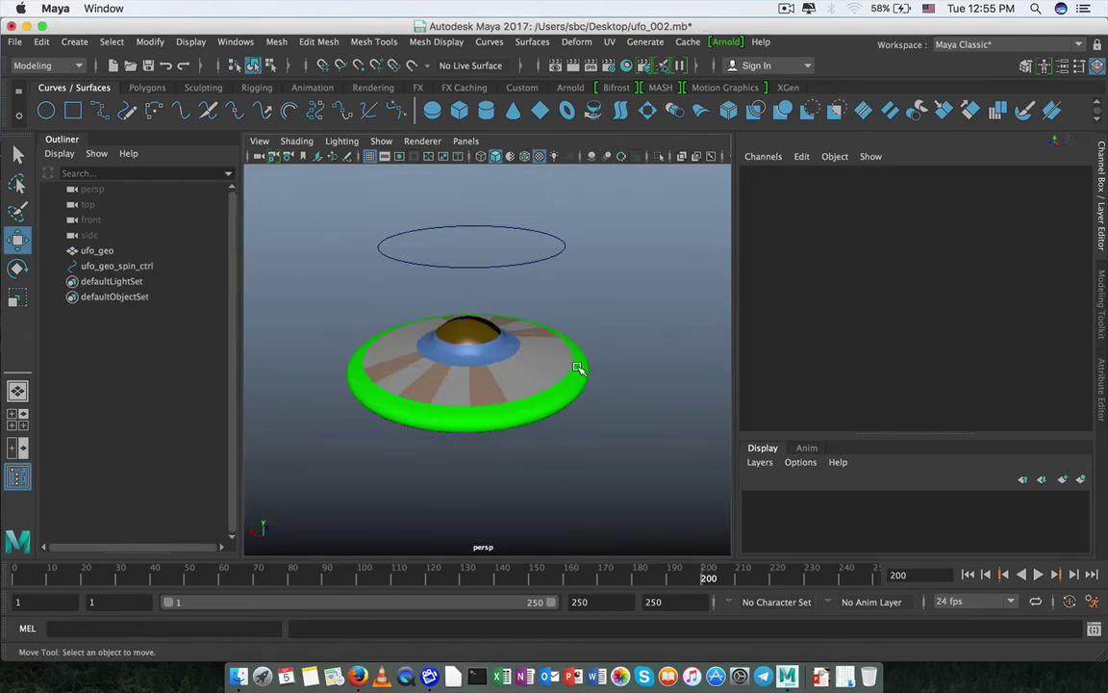
- Group ufo_geo and ufo_geo_spin_ctrl together and name the group ufo_geo_grp
scroll(596, 386, down, 4)
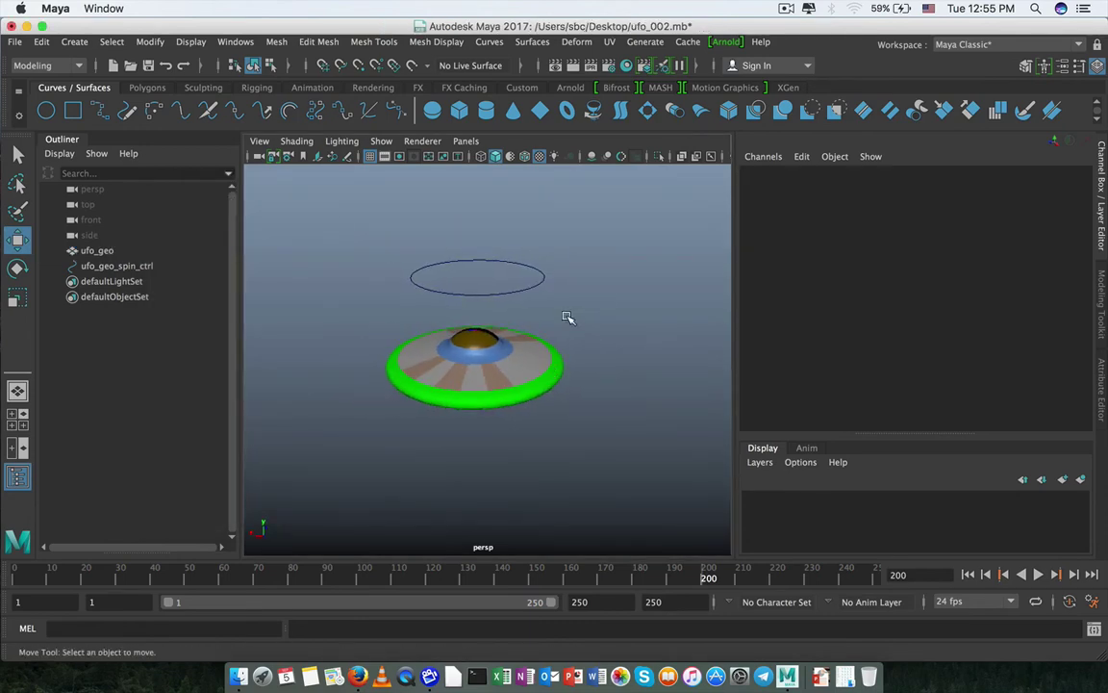
alt+drag(524, 329, 423, 345)
scroll(423, 345, down, 10)
alt+right_drag(422, 345, 520, 393)
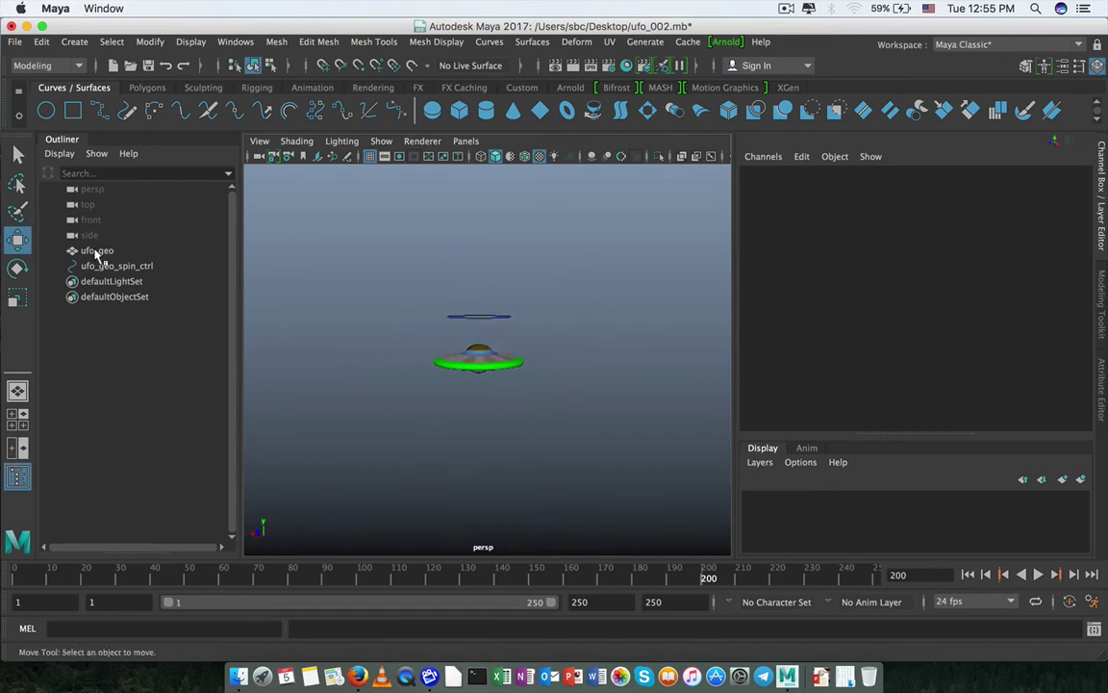
drag(96, 254, 100, 267)
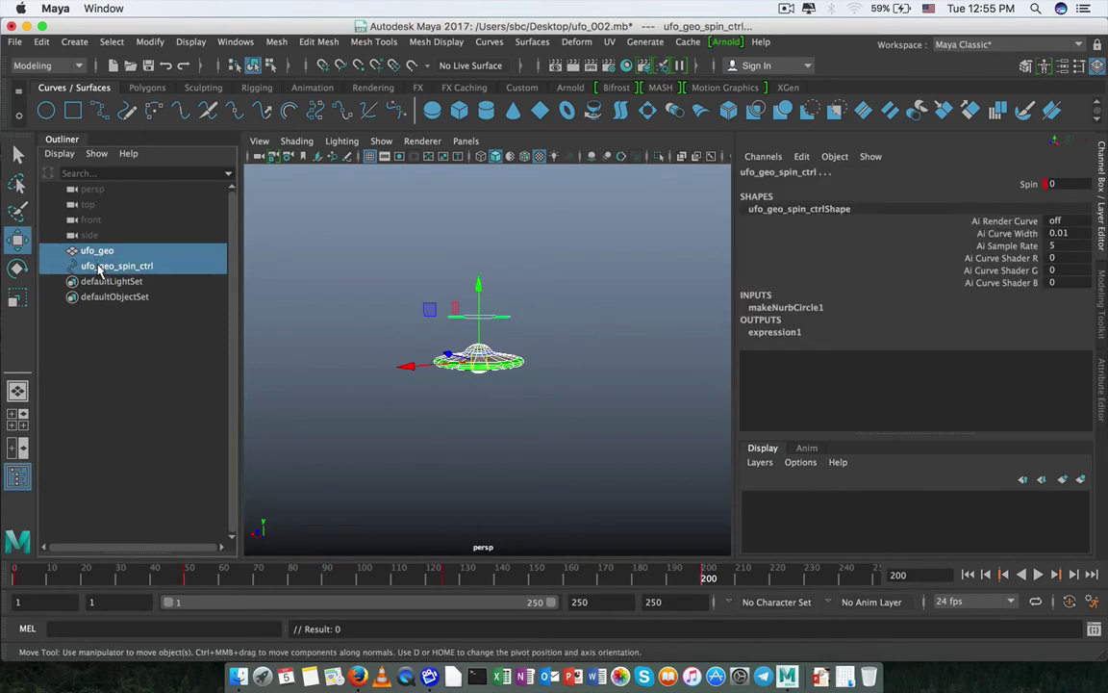
key(super+g)
double_click(95, 252)
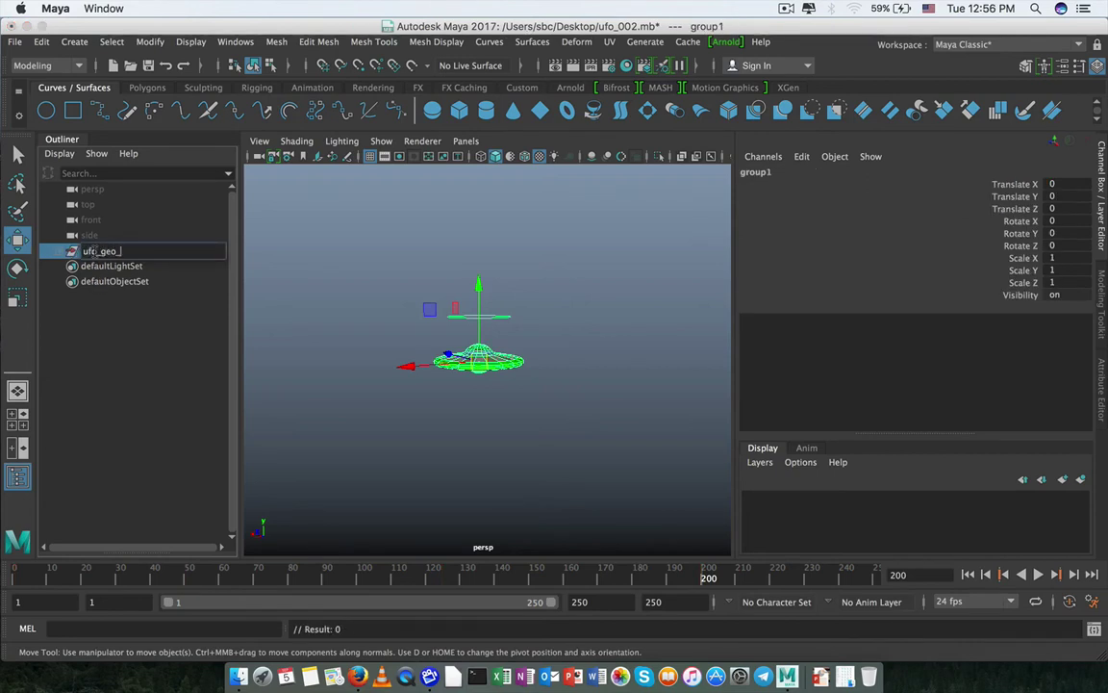
text(ufo_geo_grp)
key(Return)
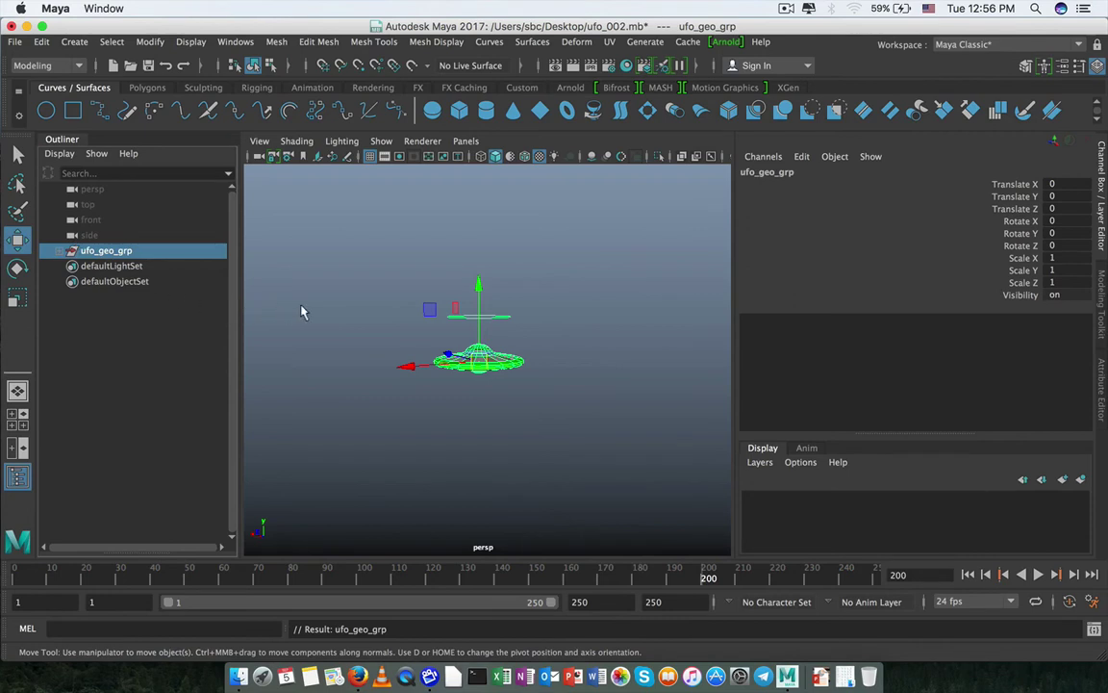
- Expand ufo_geo_grp to check its contents and undo the grouping of the UFO with its spin controller
click(500, 315)
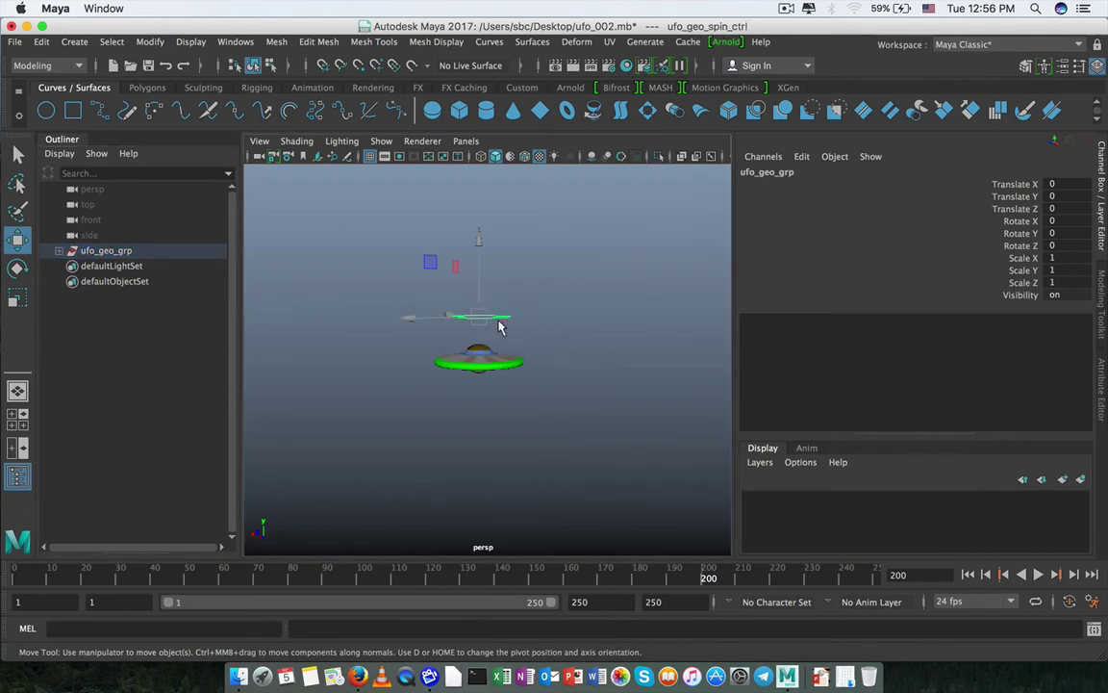
click(60, 251)
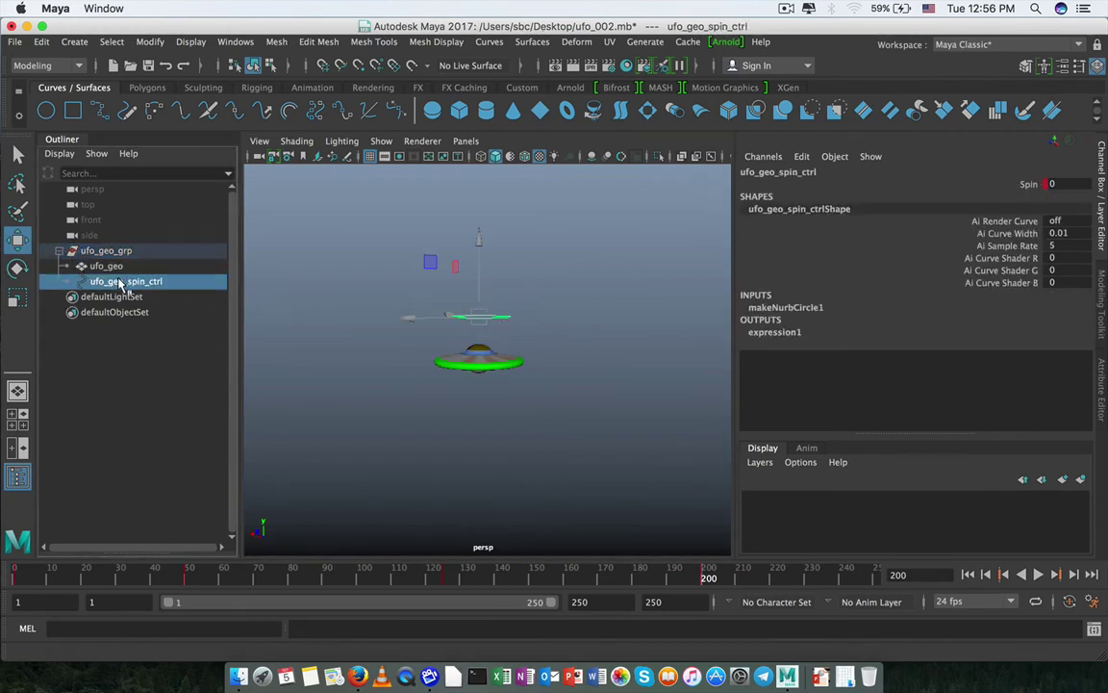
key(ctrl+z)
key(ctrl+z)
key(ctrl+z)
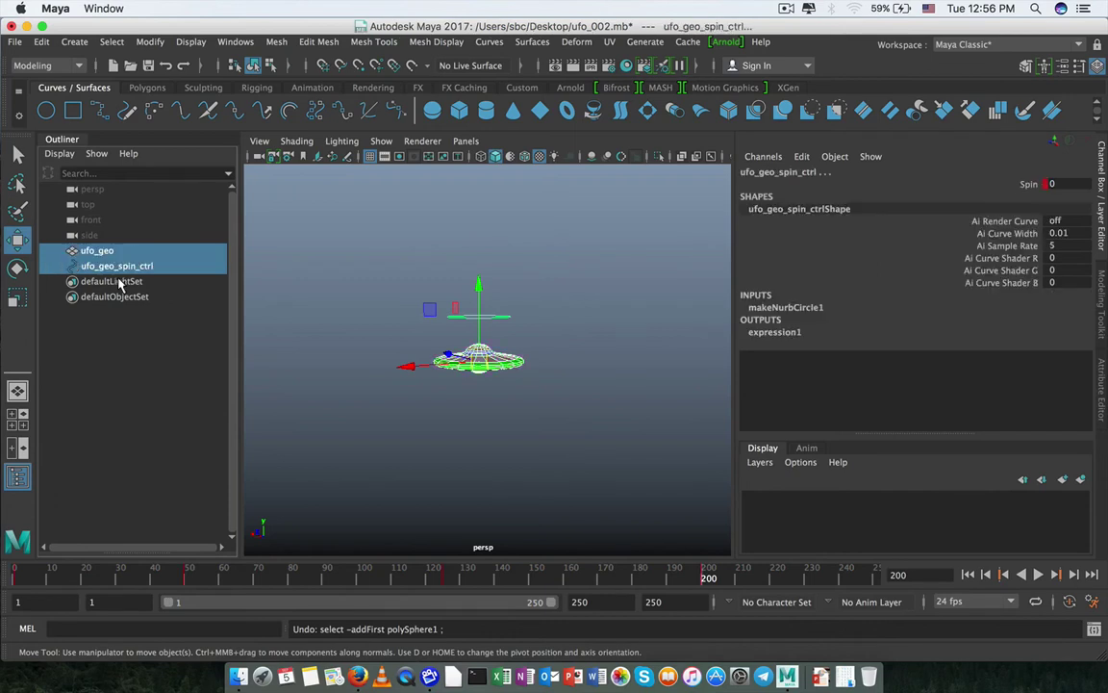
- Group ufo_geo on its own, without the spin controller, and name the group ufo_geo_grp
click(119, 269)
click(101, 251)
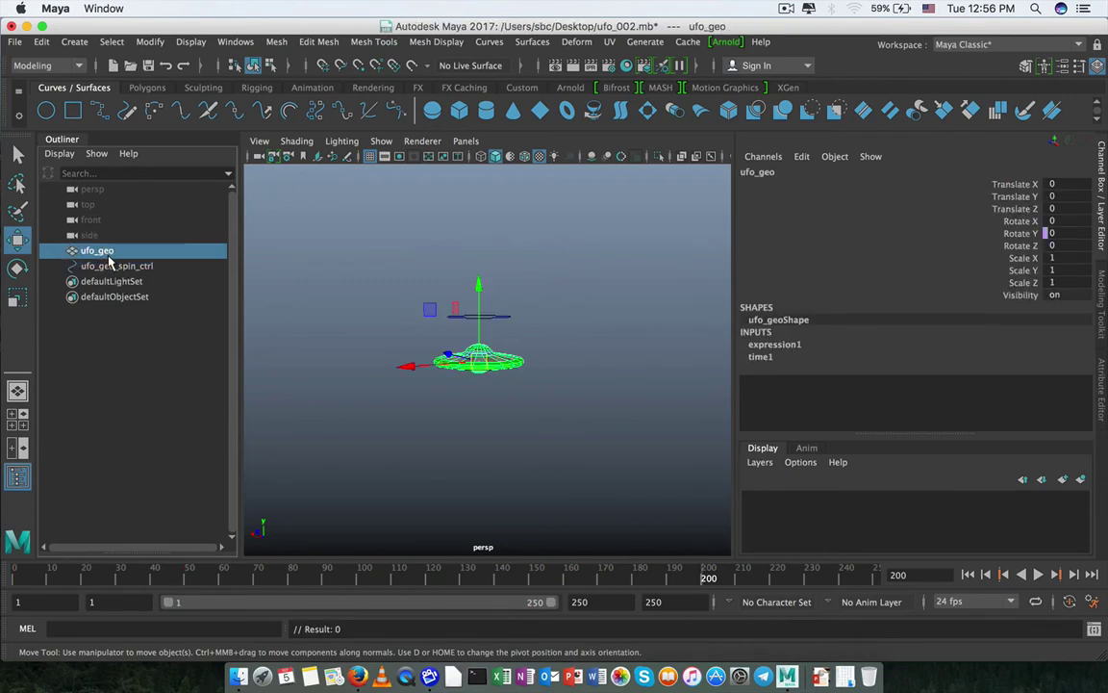
key(ctrl+z)
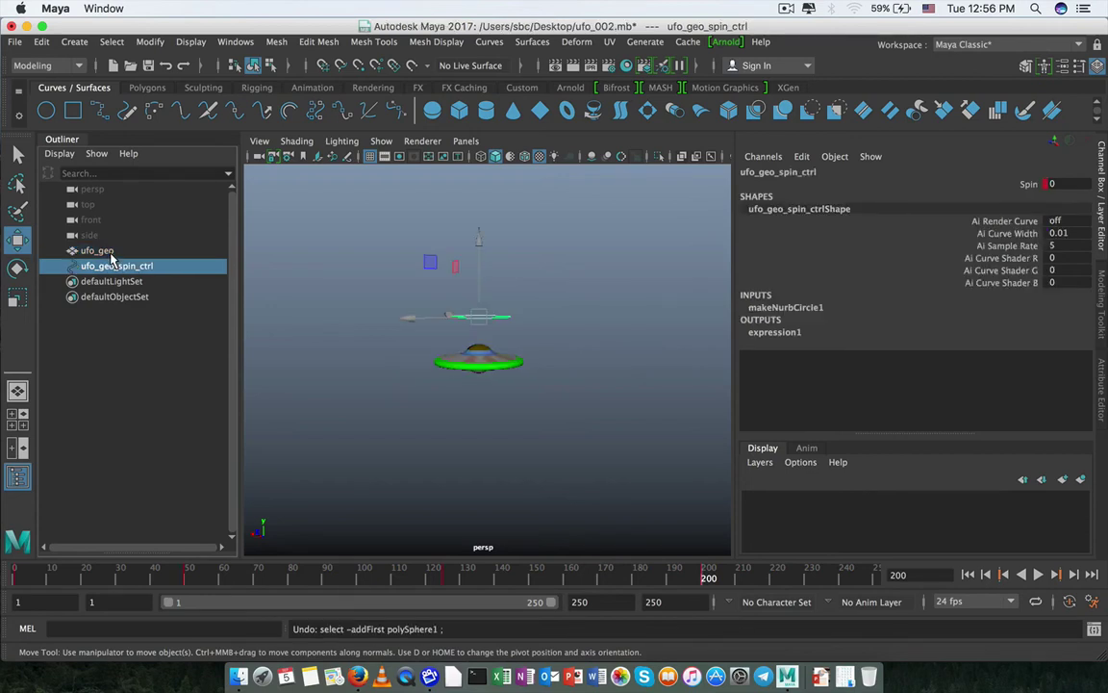
click(101, 252)
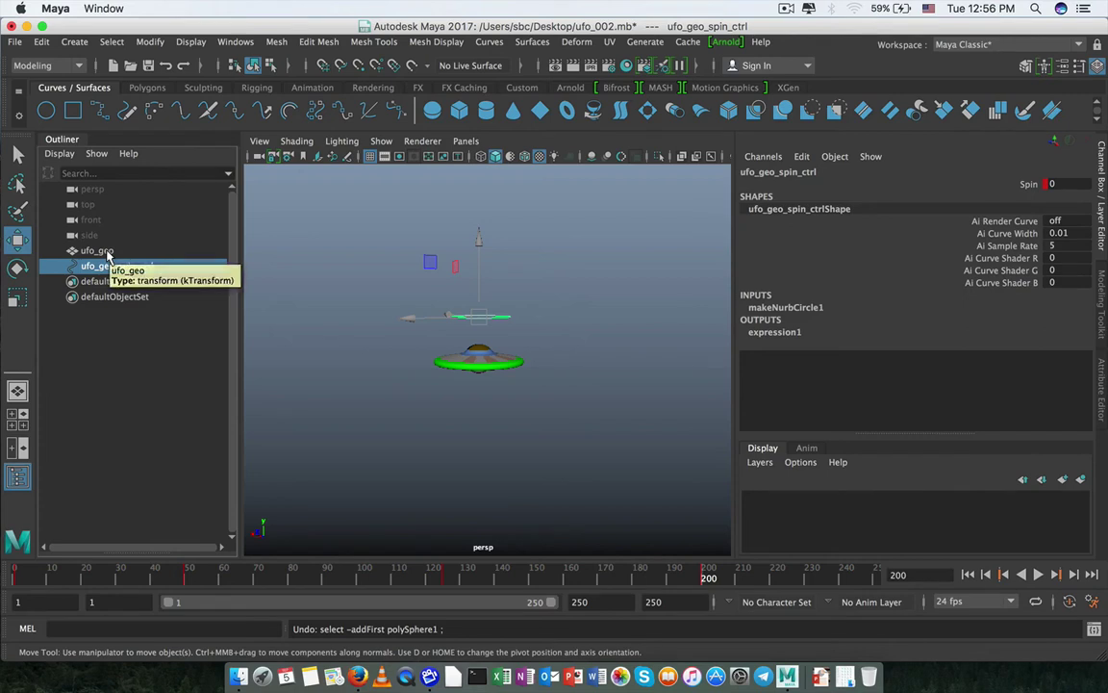
key(ctrl+g)
double_click(100, 265)
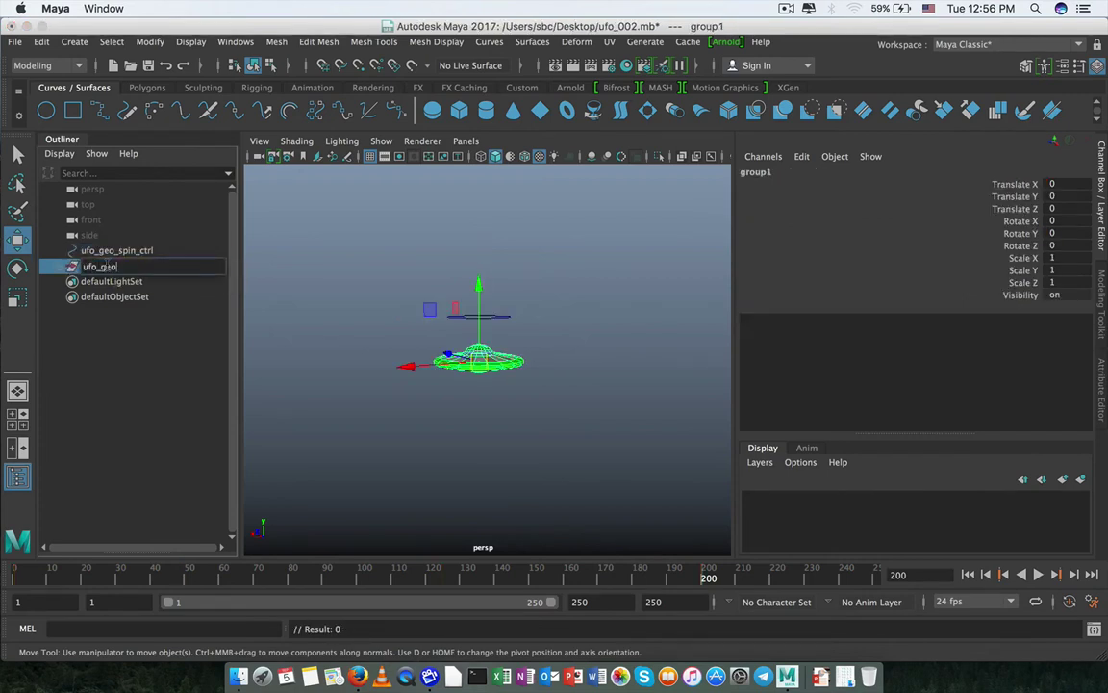
text(ufo_geo_grp)
key(Return)
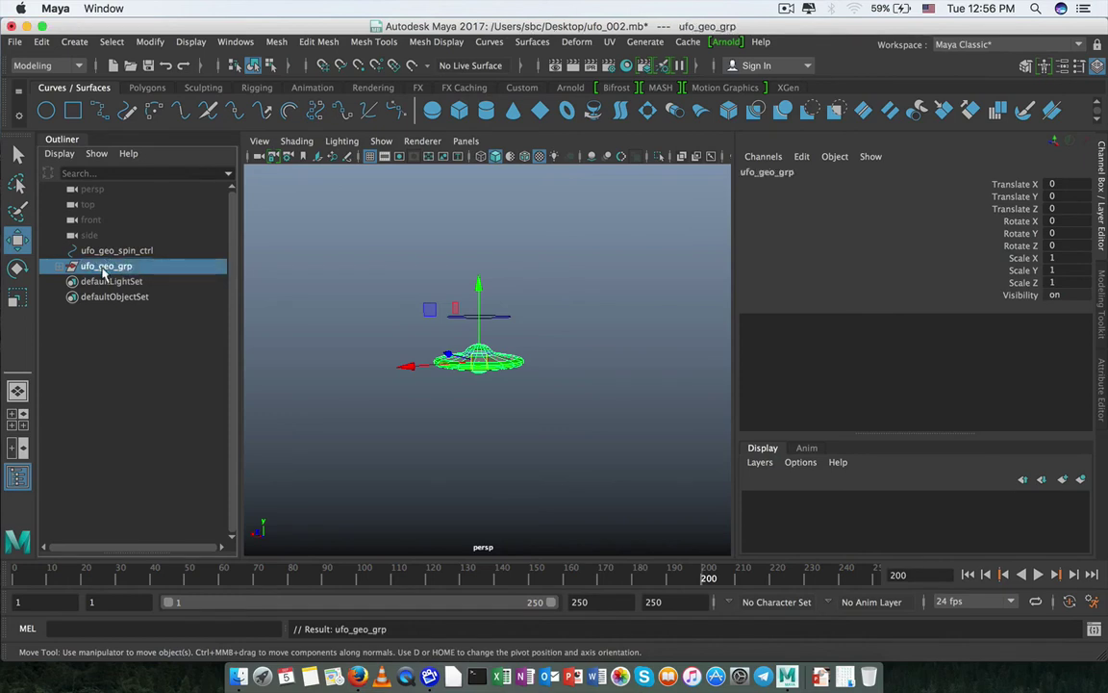
- Select ufo_geo_spin_ctrl and open the channel options for its Spin attribute
drag(406, 263, 479, 318)
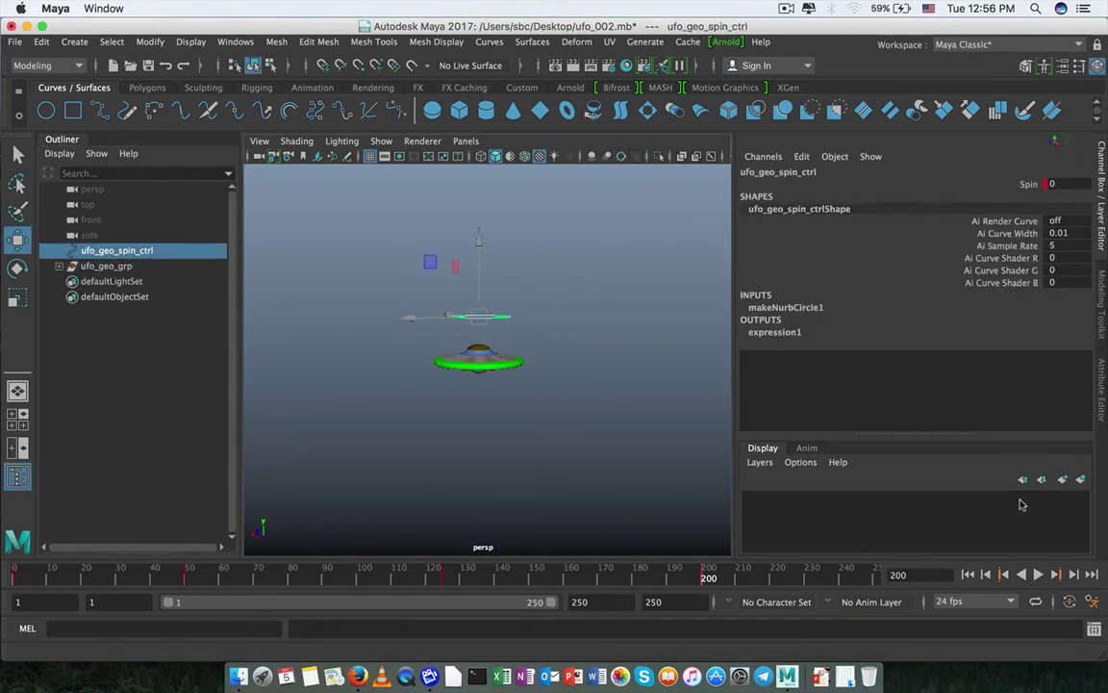
click(1027, 185)
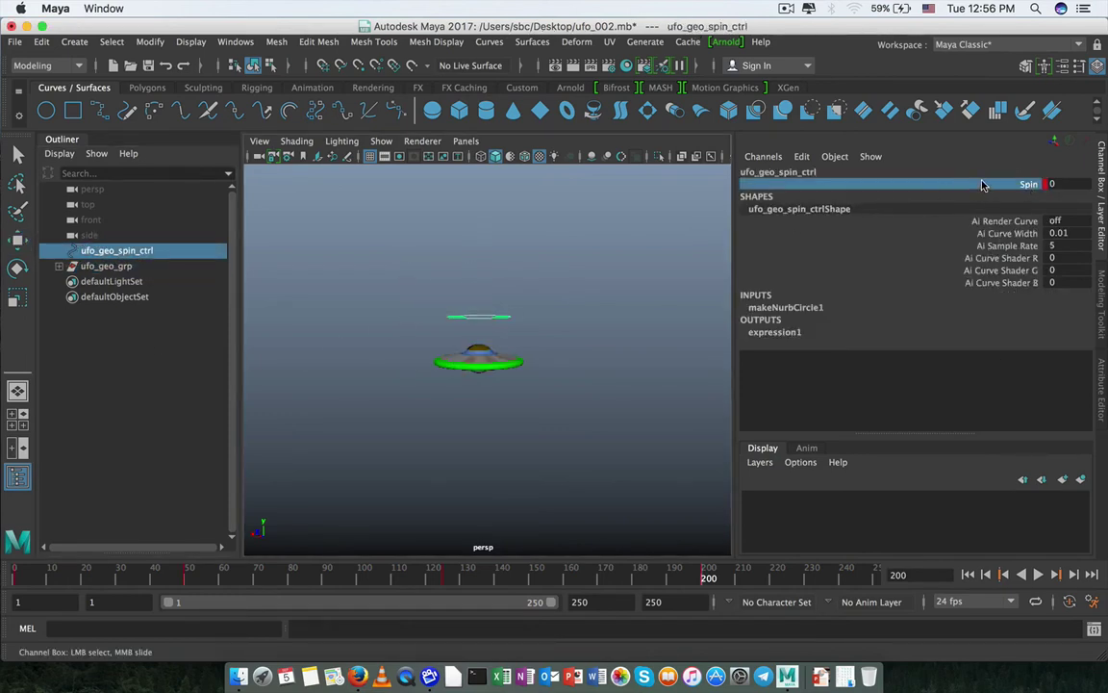
right_click(982, 184)
click(974, 473)
- Select ufo_geo_grp with the Move tool active and inspect its placement beneath the spin controller
click(96, 267)
key(w)
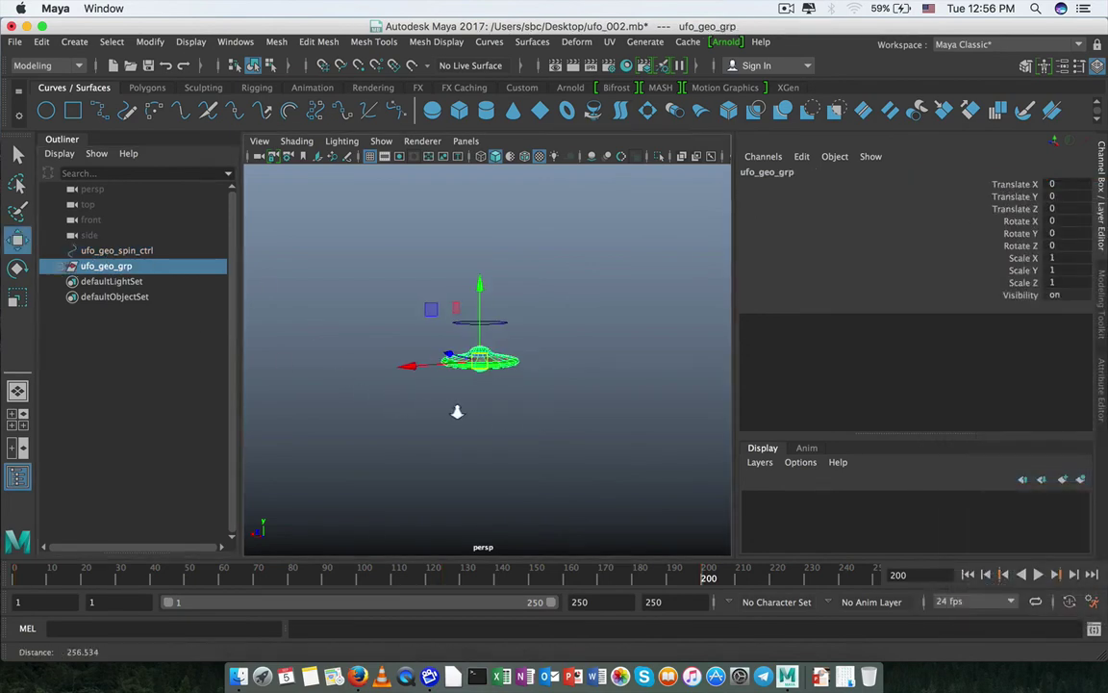
alt+drag(455, 411, 707, 407)
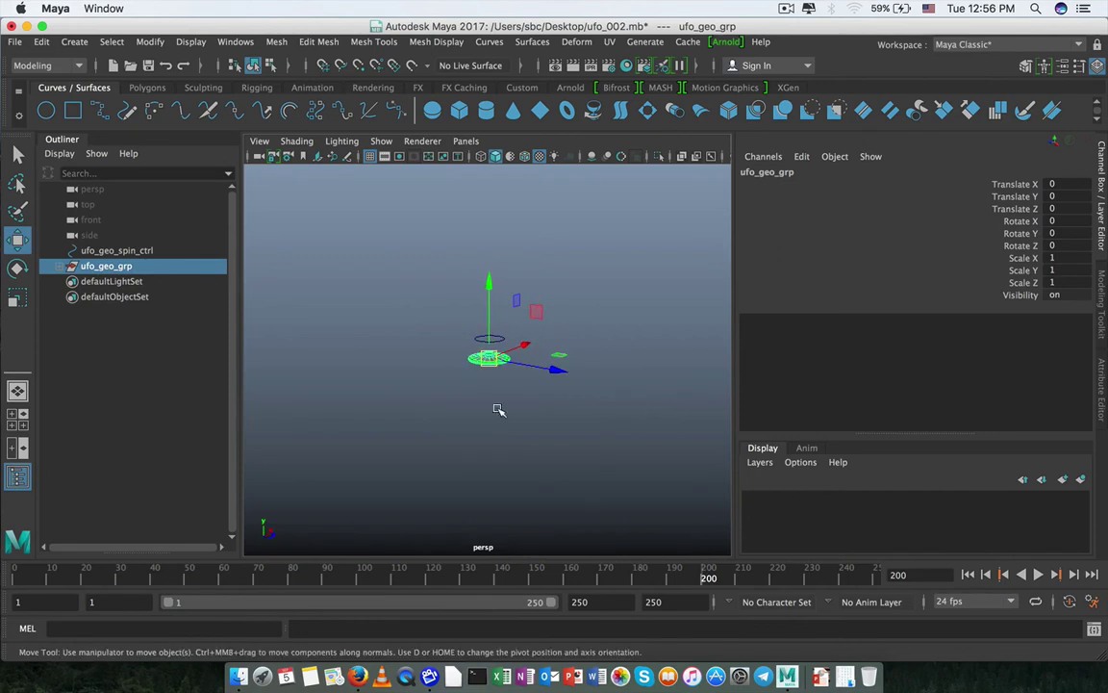
alt+middle_drag(497, 411, 412, 411)
alt+right_drag(467, 400, 442, 398)
alt+drag(471, 398, 534, 399)
alt+right_drag(524, 400, 484, 403)
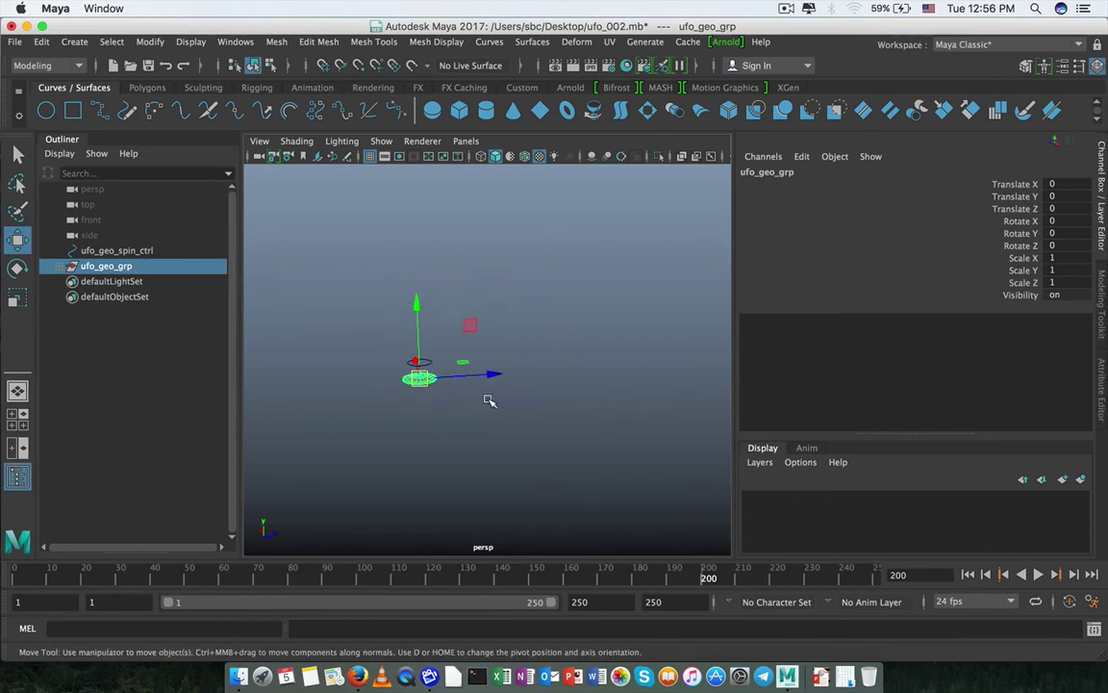
- Start an EP curve in the side view, with its first point at the UFO and the second at about Y 79, Z 252
key(space)
drag(505, 376, 577, 386)
key(space)
alt+right_drag(481, 428, 356, 384)
alt+middle_drag(356, 384, 437, 379)
click(75, 42)
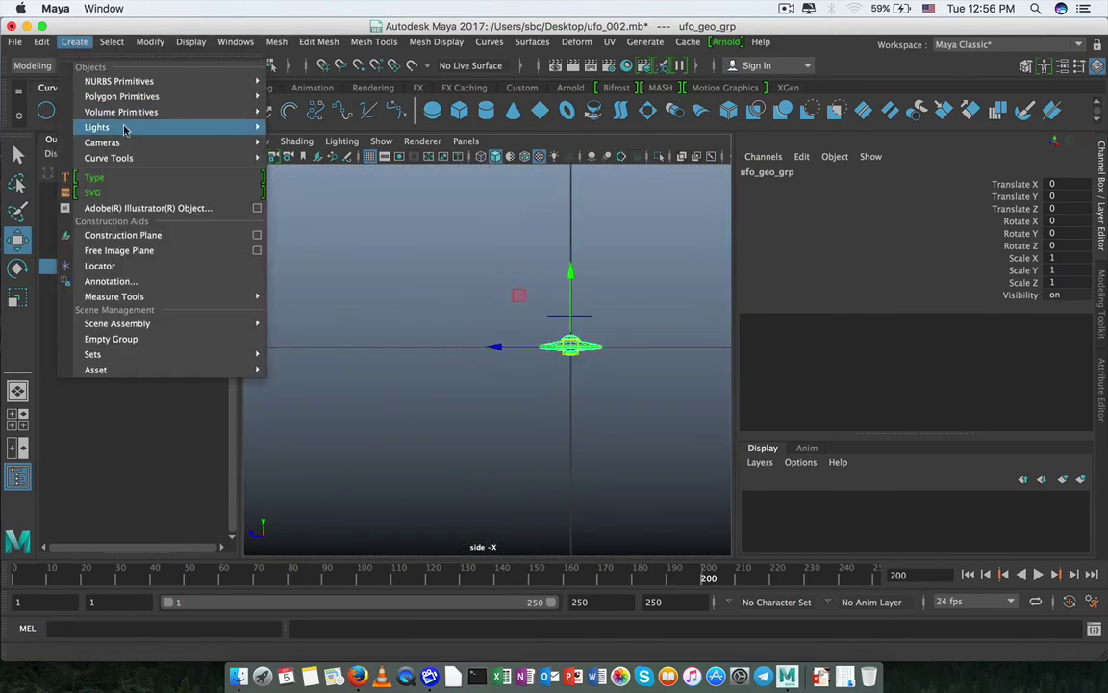
mouse_move(257, 158)
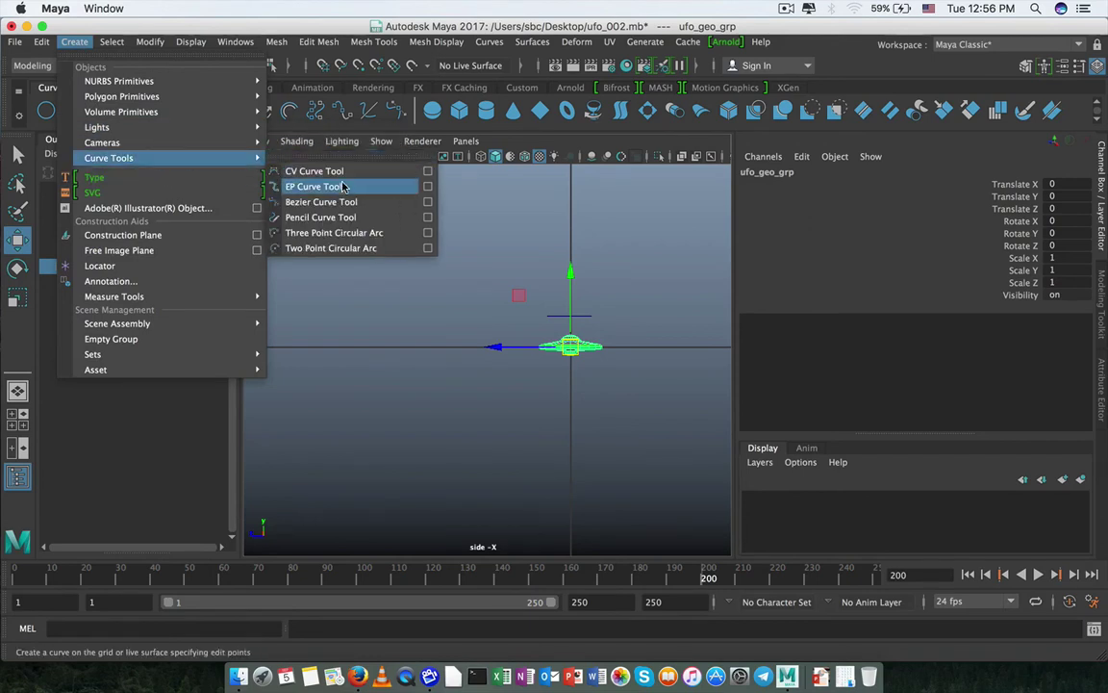
click(313, 186)
alt+right_drag(452, 285, 436, 314)
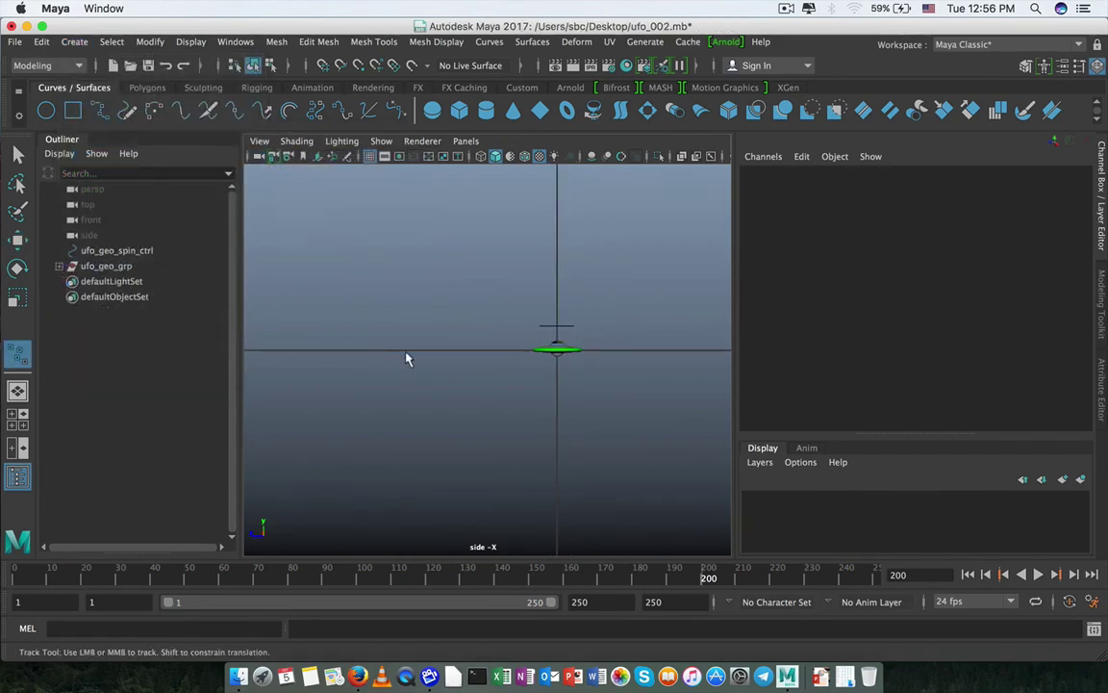
alt+middle_drag(460, 354, 544, 353)
click(610, 352)
drag(610, 352, 415, 280)
middle_drag(416, 277, 399, 280)
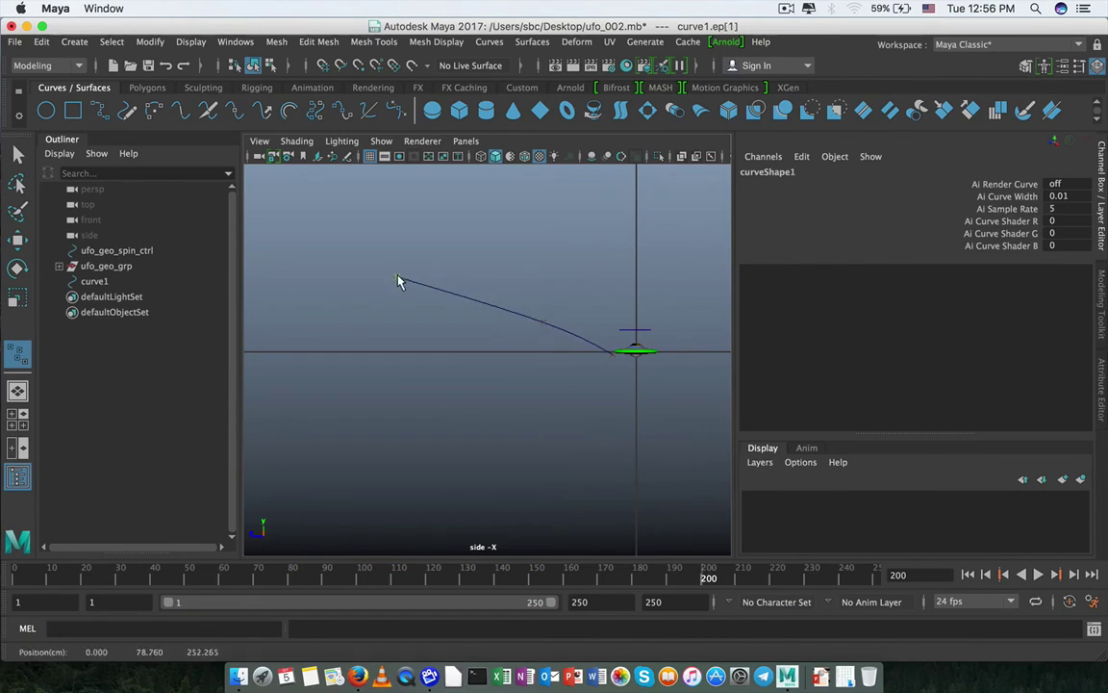
- Extend the EP curve with three further points in a wave, ending at about Y 609, Z 1404, and finish it
mouse_move(430, 332)
alt+right_down()
mouse_move(419, 339)
mouse_move(412, 325)
alt+right_up()
alt+middle_drag(411, 324, 481, 321)
drag(339, 271, 336, 264)
alt+middle_drag(322, 266, 459, 348)
alt+right_drag(458, 348, 345, 292)
drag(352, 361, 316, 371)
alt+right_drag(321, 362, 300, 326)
click(300, 247)
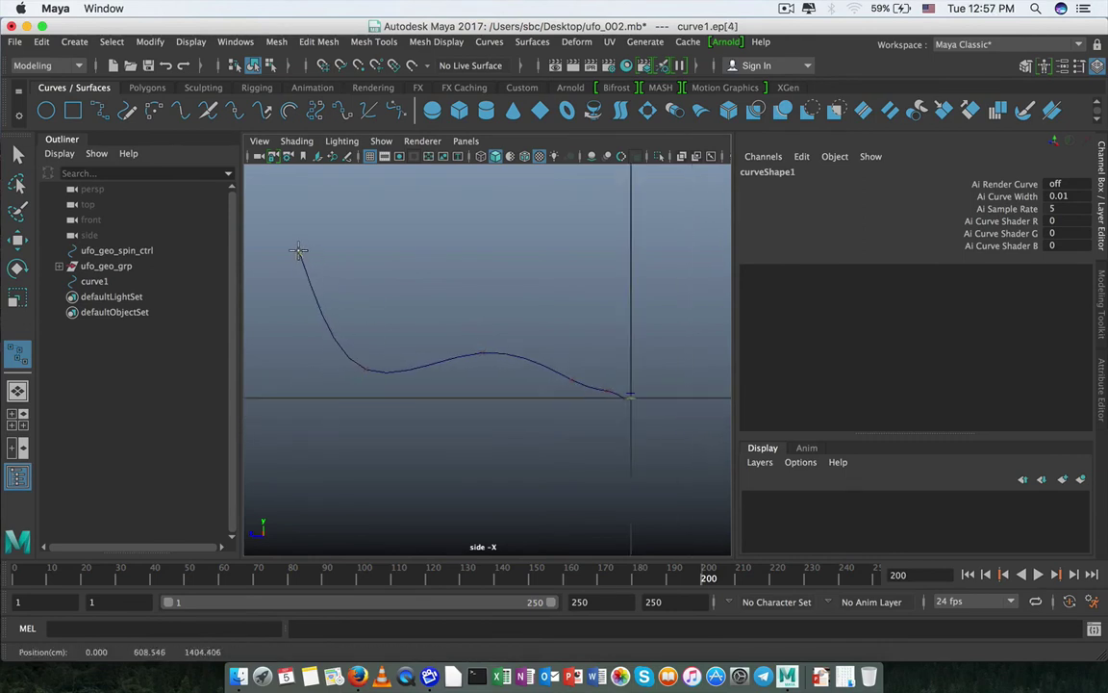
key(Return)
- Scale curve1 uniformly to 0.54 about its pivot at the origin
key(r)
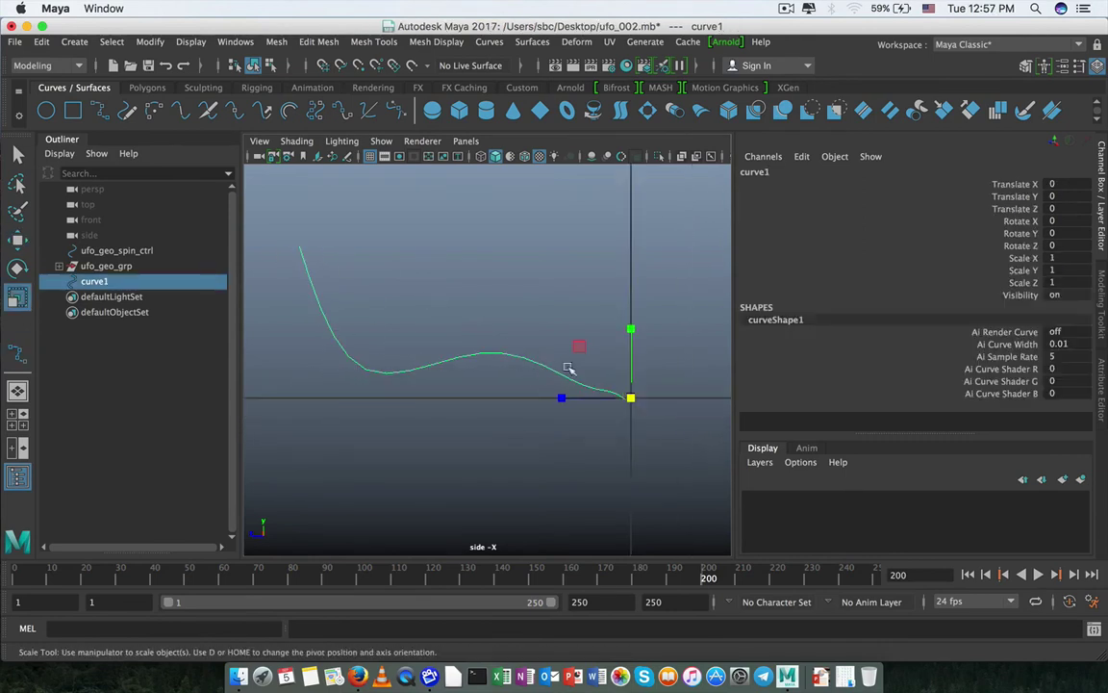
drag(631, 399, 463, 388)
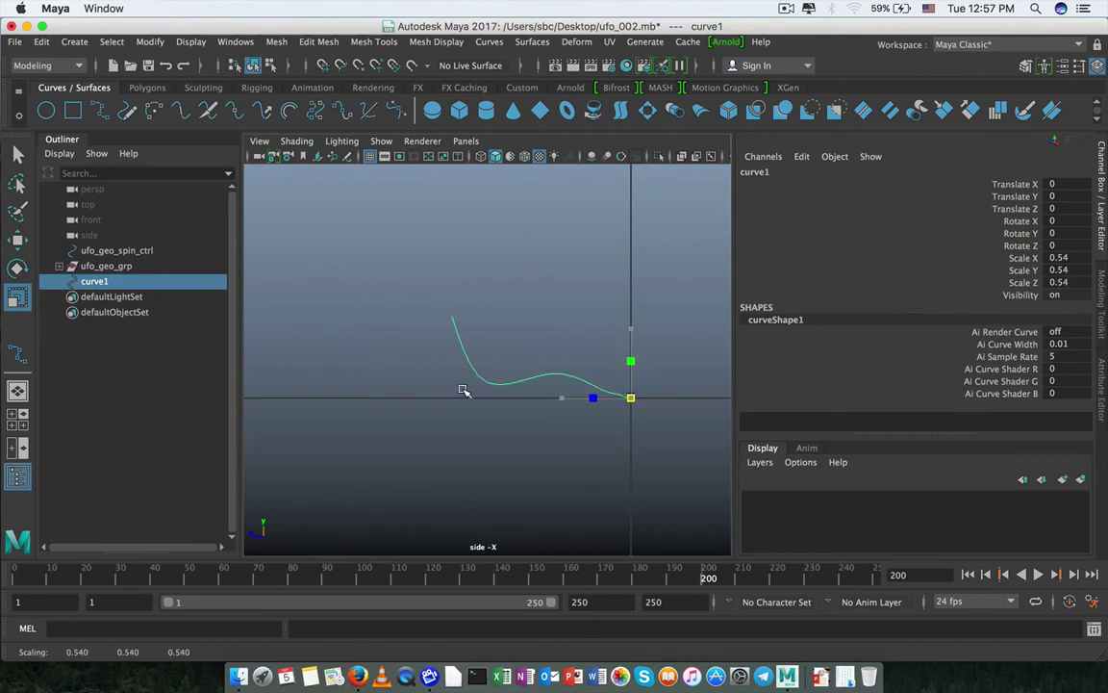
mouse_move(511, 369)
alt+middle_down()
mouse_move(485, 348)
mouse_move(507, 351)
alt+middle_up()
click(786, 8)
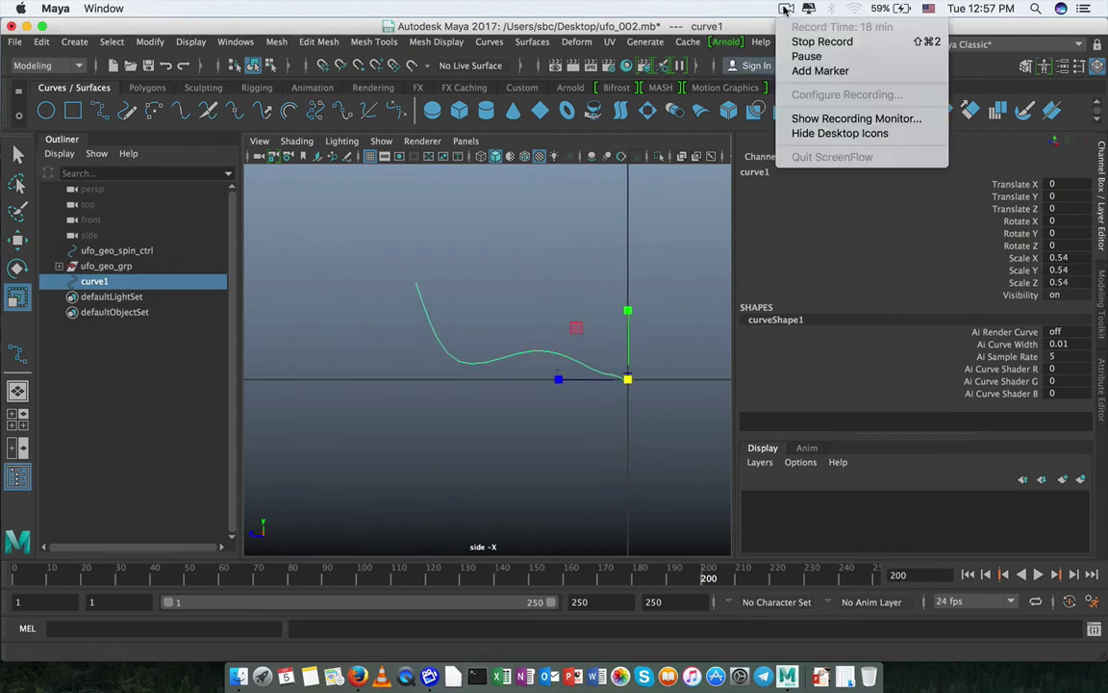
click(814, 57)
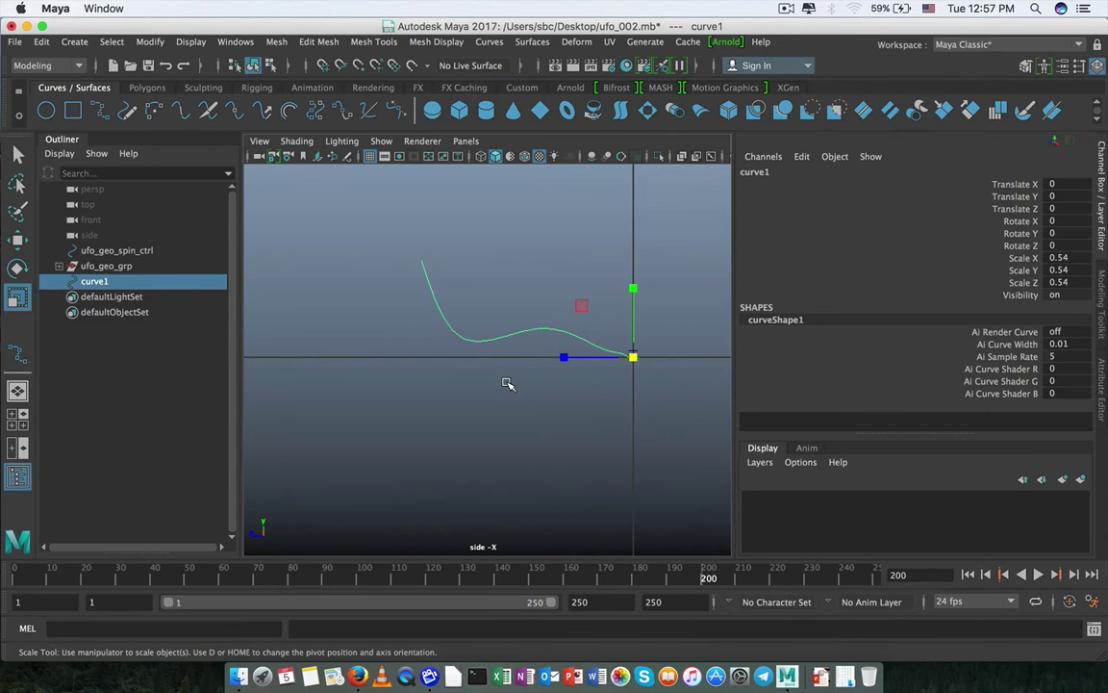
scroll(507, 384, up, 2)
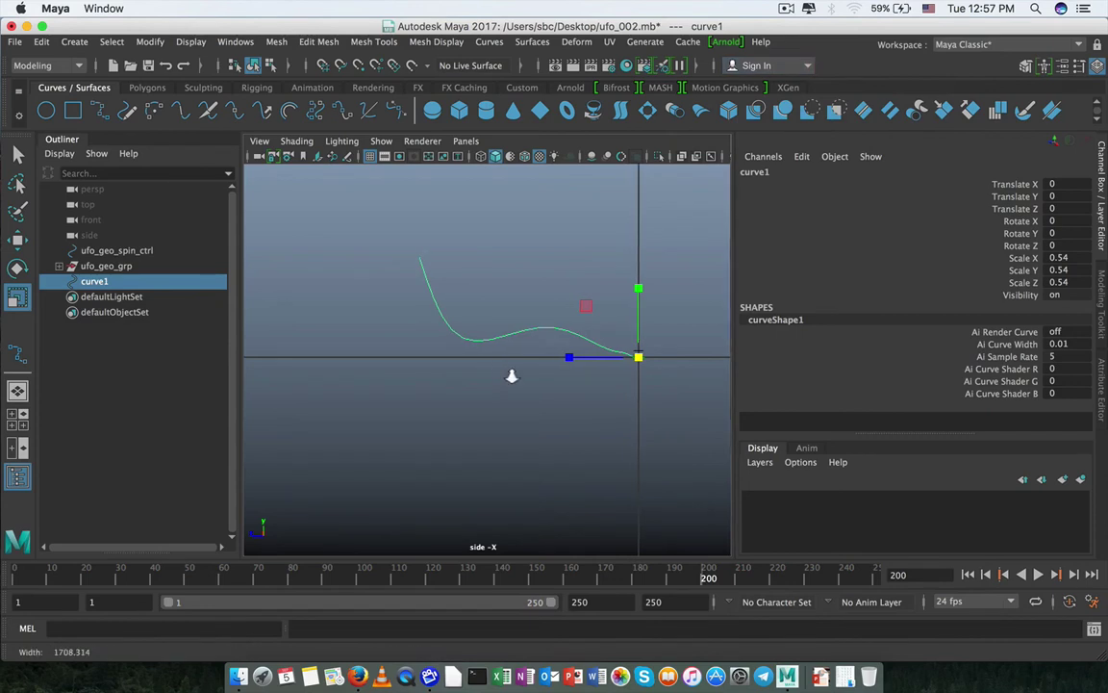
- Show curve1's control vertices and move the CV below the low bend upward and toward the UFO
right_drag(463, 293, 408, 269)
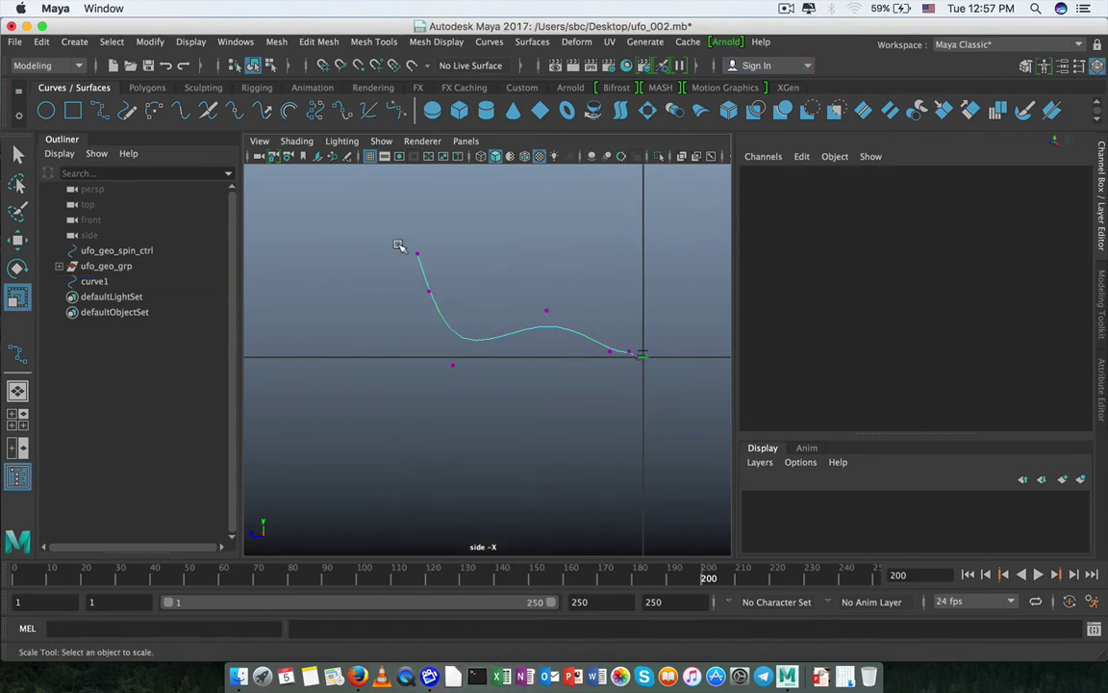
drag(398, 246, 437, 294)
key(w)
drag(438, 361, 469, 381)
drag(453, 365, 473, 340)
- Reposition the two CVs beside the UFO to smooth the curve's start, placing the outer one at about Y 38, Z 221
alt+middle_drag(553, 370, 493, 341)
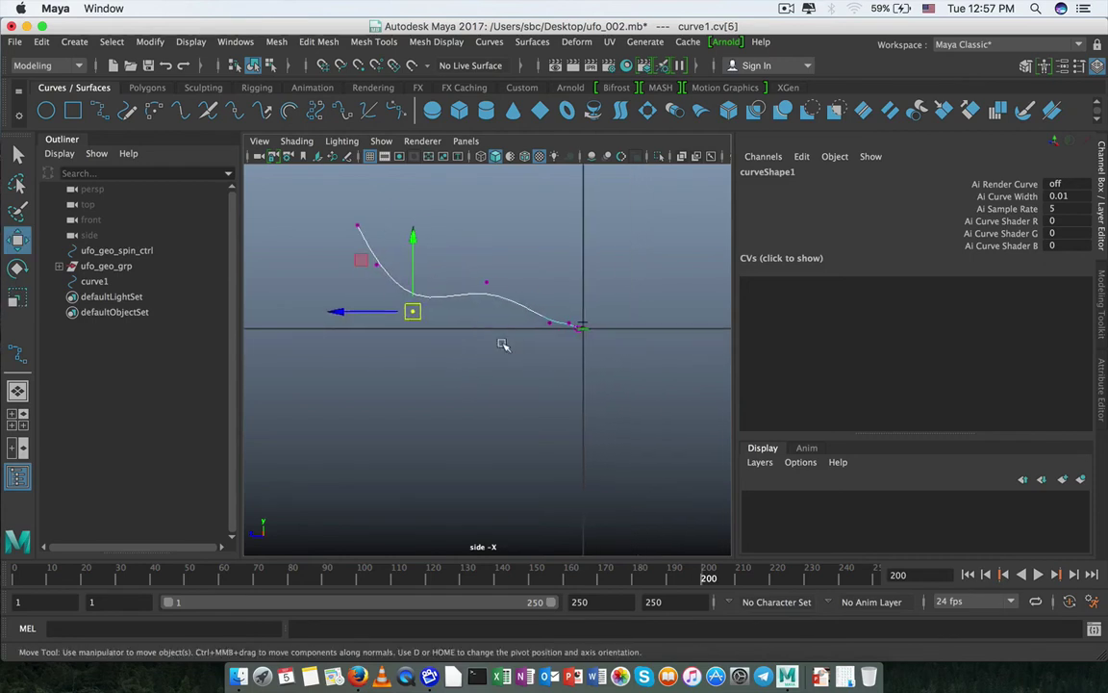
alt+right_drag(501, 343, 557, 299)
alt+middle_drag(557, 299, 481, 322)
alt+right_drag(481, 322, 532, 316)
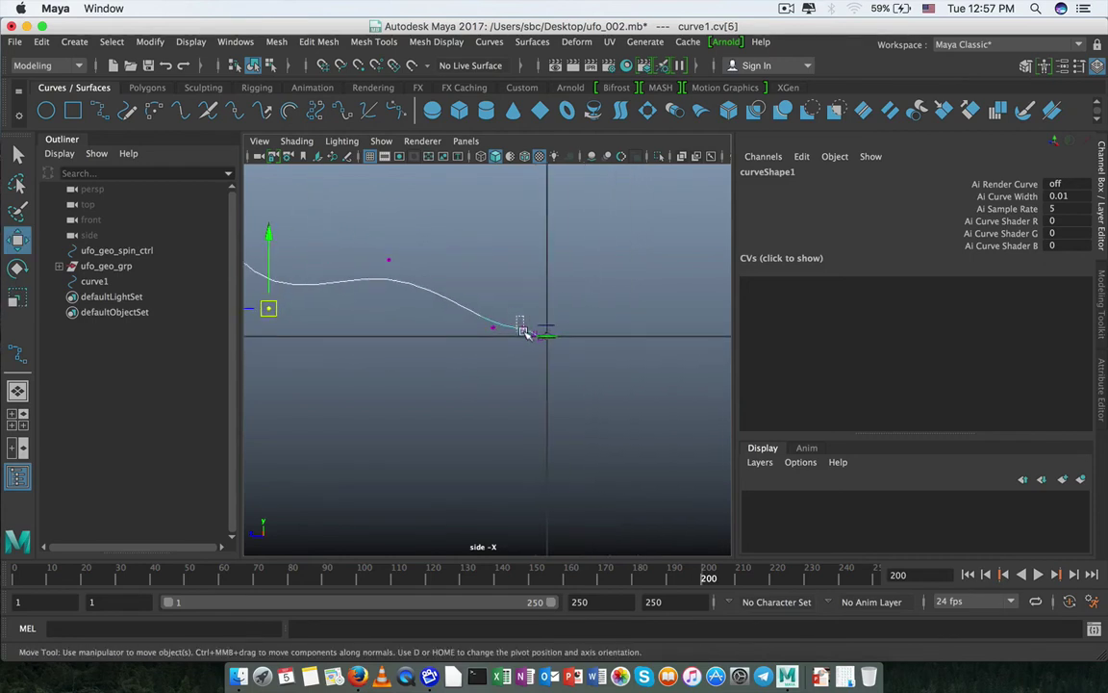
drag(522, 331, 490, 324)
click(529, 339)
drag(494, 328, 438, 319)
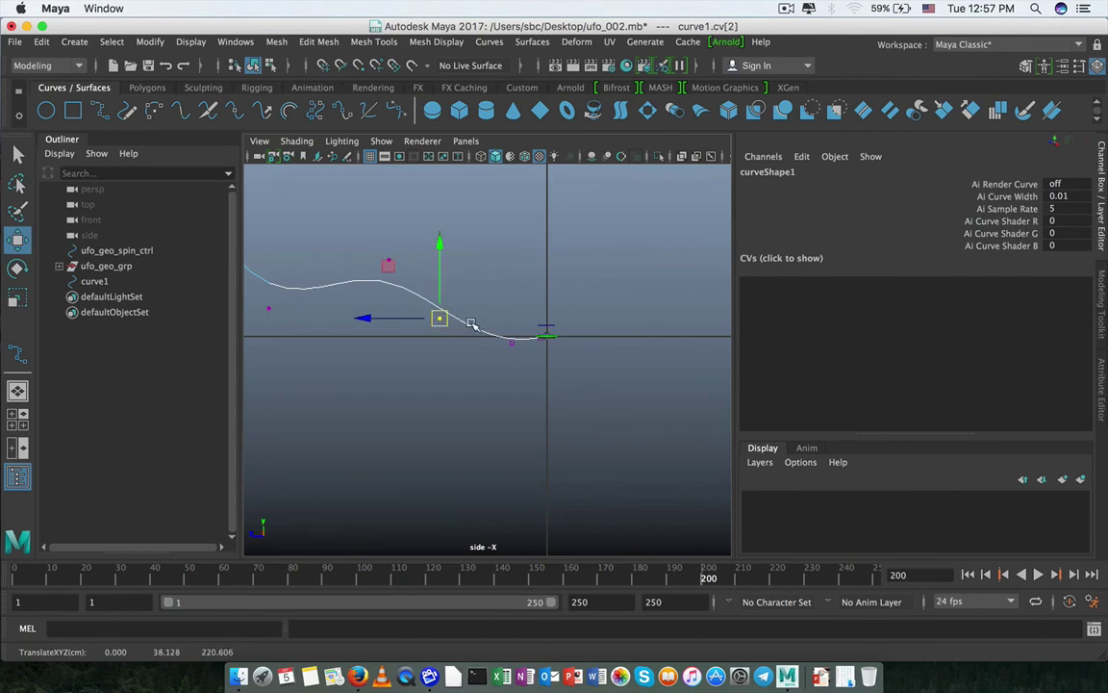
- Switch to the perspective view and shift the CV at the curve's hump and the CV before it in opposite directions along X
drag(301, 229, 382, 265)
key(space)
drag(452, 282, 470, 242)
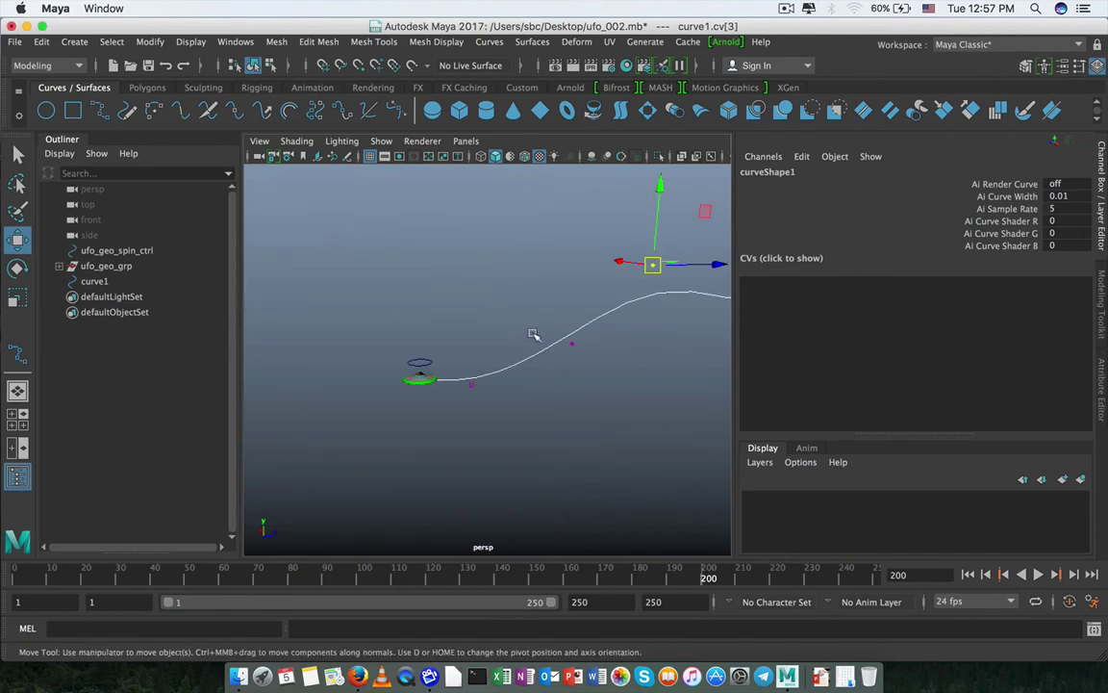
alt+drag(533, 333, 694, 397)
alt+drag(515, 304, 594, 306)
drag(475, 235, 437, 231)
click(497, 320)
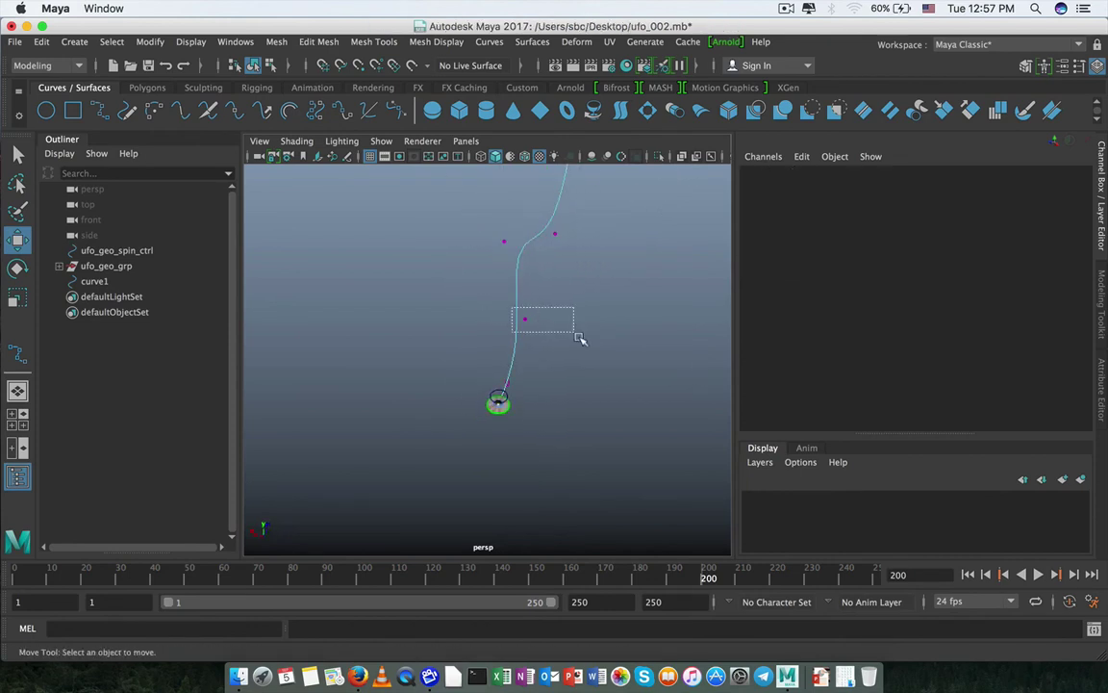
drag(577, 336, 579, 337)
drag(463, 309, 485, 316)
- Move the two CVs before the curve's far end sideways along X, placing the outer one at about X 134
alt+middle_drag(528, 216, 526, 311)
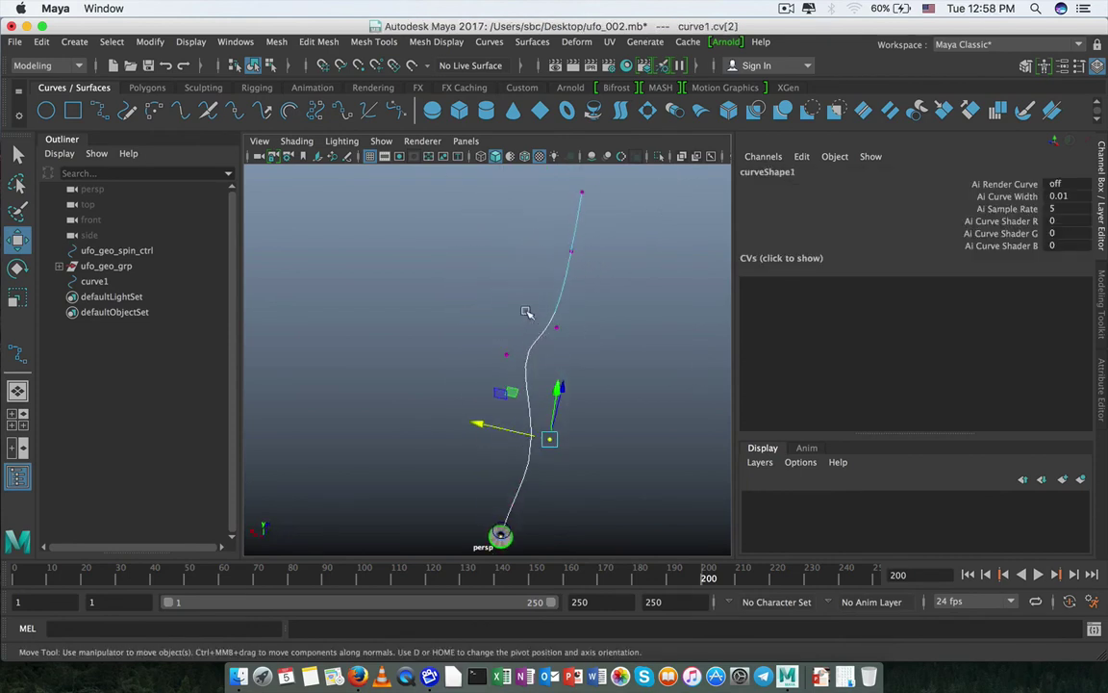
drag(528, 312, 482, 301)
click(571, 251)
drag(507, 240, 460, 234)
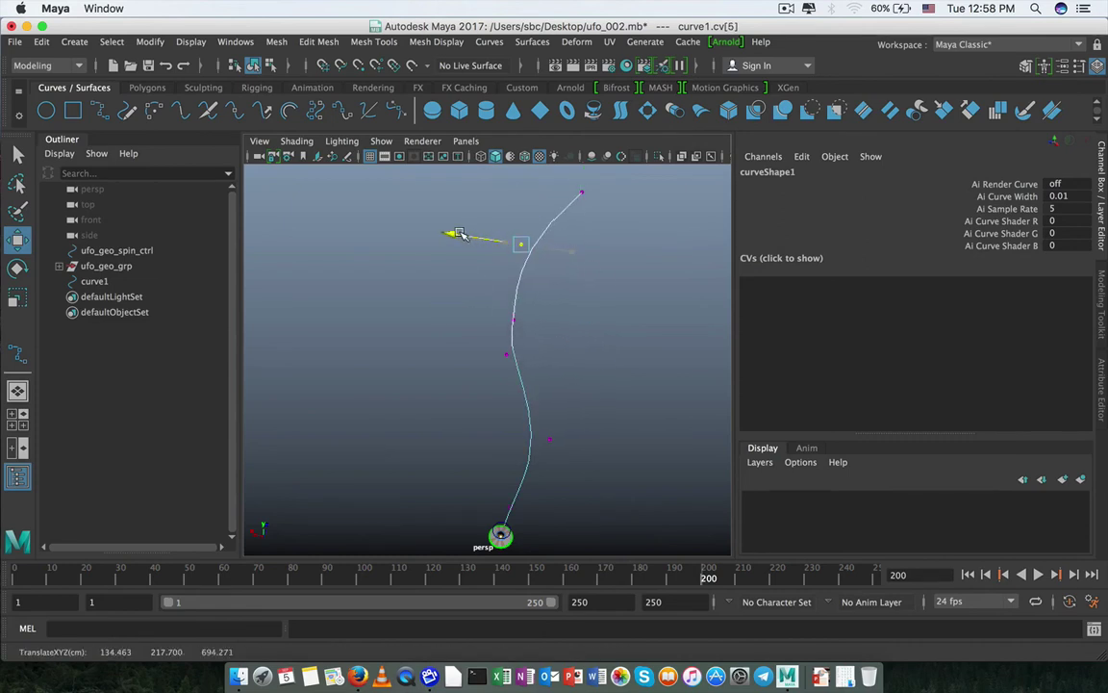
click(513, 319)
drag(478, 310, 463, 309)
- Raise the CV in the curve's upper dip to smooth the climb, placing it at about X 153, Y 231, Z 504
mouse_move(569, 321)
alt+mouse_down()
mouse_move(528, 338)
mouse_move(527, 322)
mouse_move(567, 316)
mouse_move(579, 327)
alt+mouse_up()
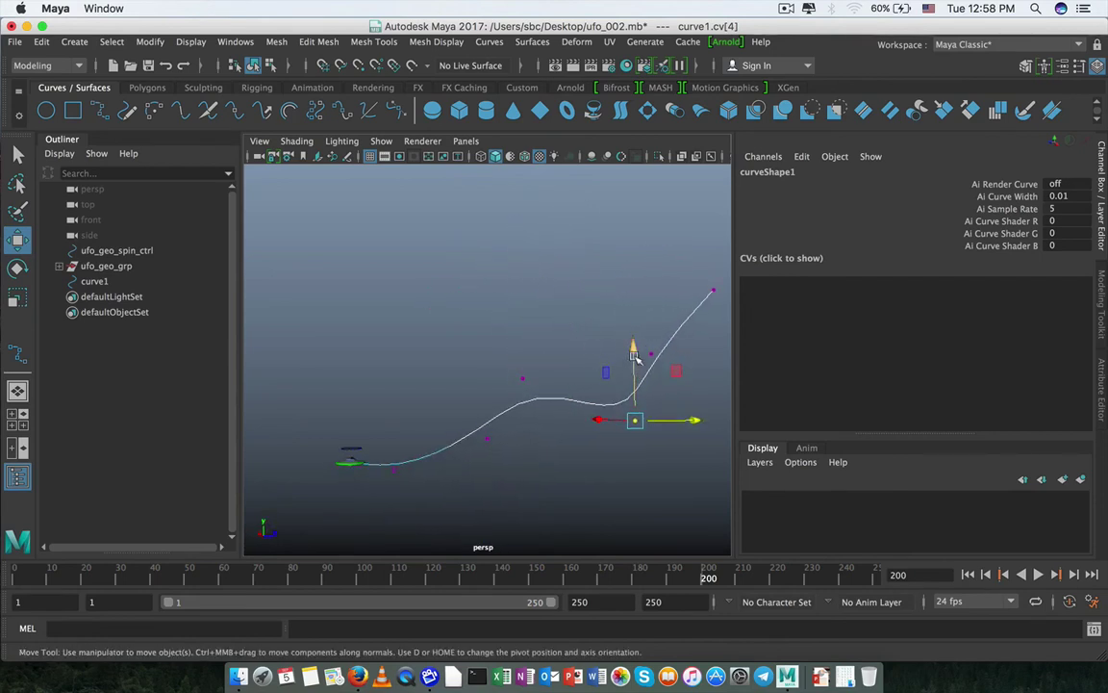
drag(635, 357, 631, 318)
alt+drag(635, 403, 580, 307)
click(589, 349)
alt+drag(488, 375, 366, 288)
alt+drag(445, 286, 460, 393)
click(458, 371)
click(510, 345)
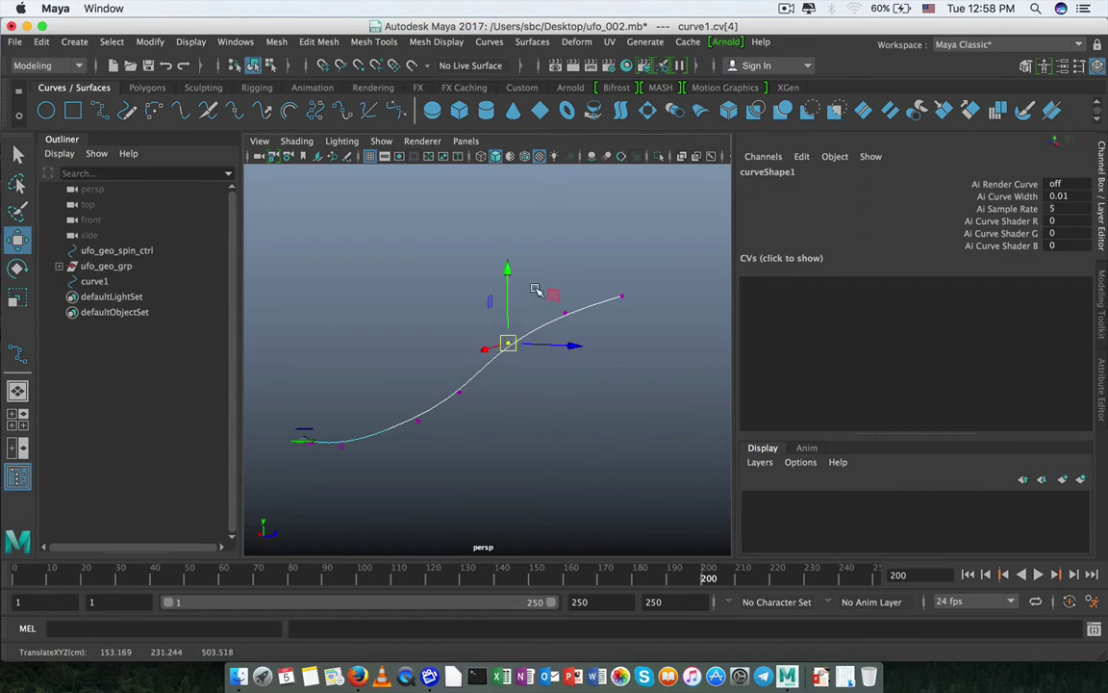
- Fine-tune the CVs at the curve's far end and slightly lower the third CV from the UFO
click(566, 312)
drag(566, 315, 624, 280)
click(622, 299)
alt+right_drag(566, 389, 433, 402)
click(441, 400)
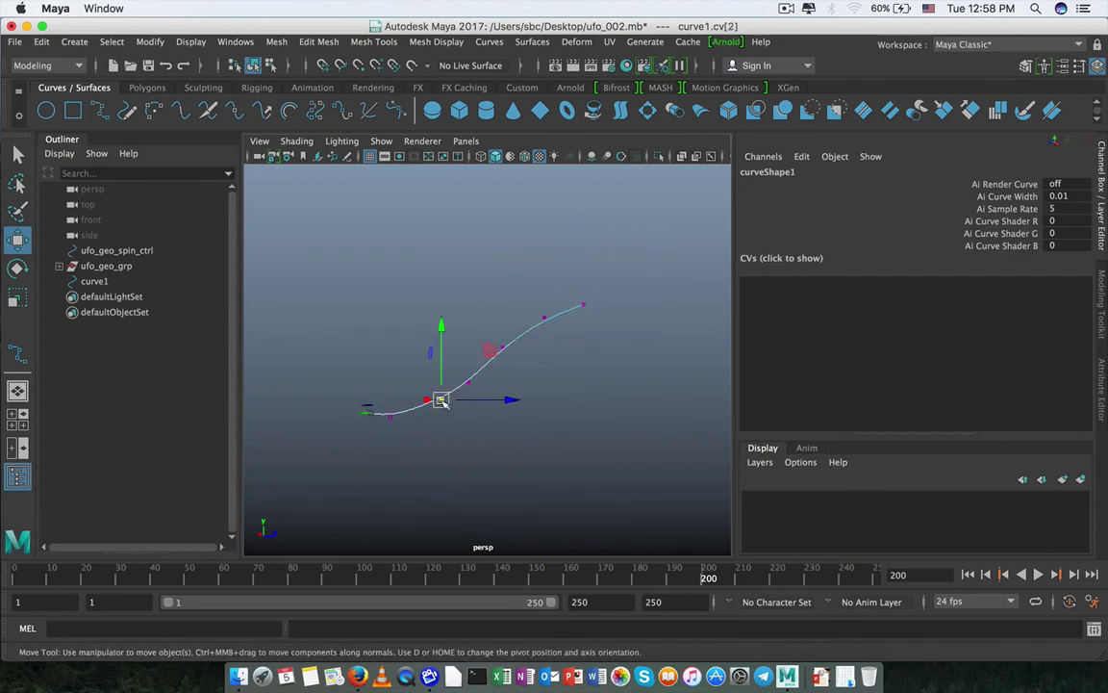
drag(442, 401, 443, 407)
- Check ufo_geo_grp against the curve, expand the group and inspect the channels of ufo_geo inside it
alt+drag(390, 438, 485, 450)
alt+middle_drag(485, 450, 483, 363)
alt+drag(483, 364, 427, 363)
click(107, 267)
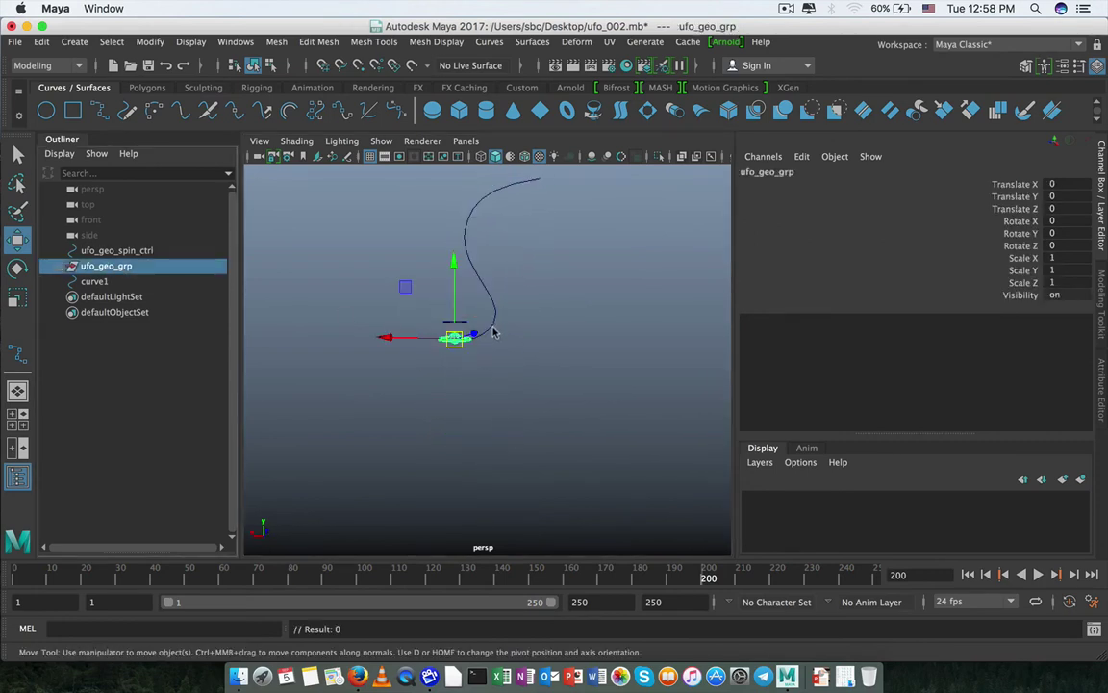
alt+drag(576, 220, 485, 327)
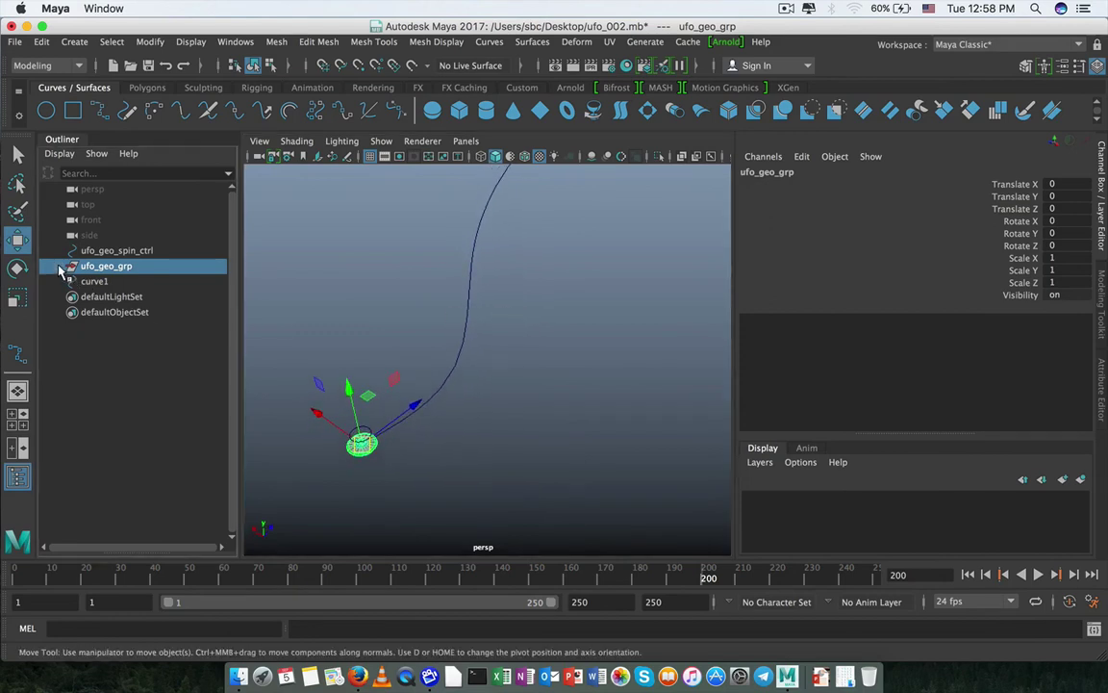
click(60, 265)
click(104, 281)
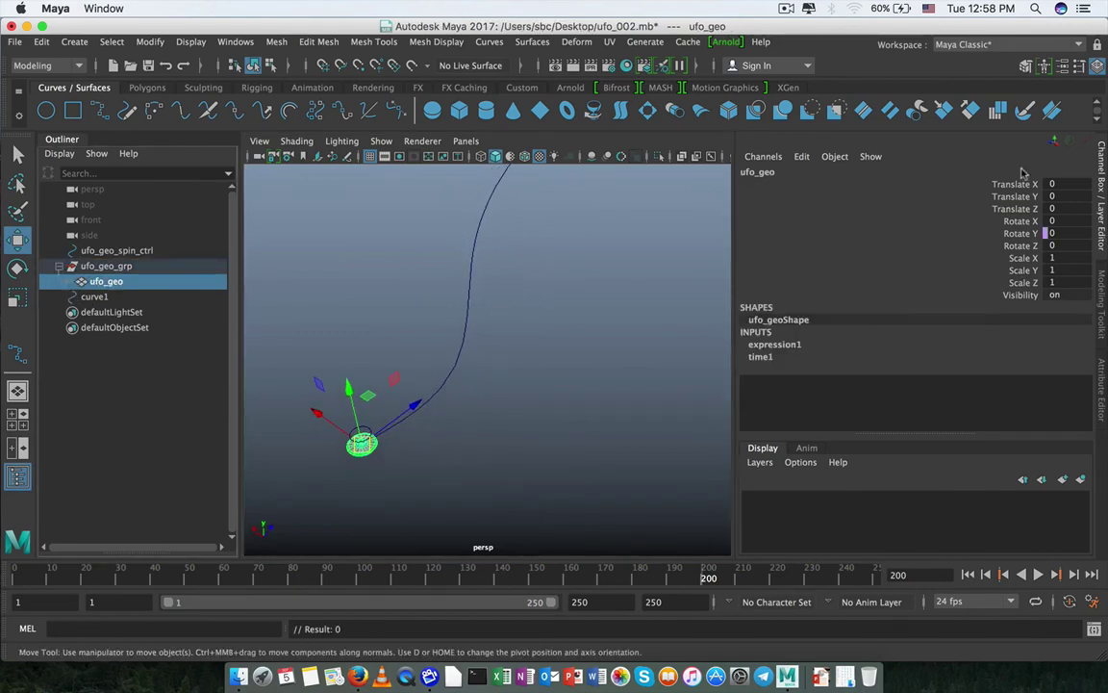
- Rename curve1 as ufo_path_crv
double_click(96, 298)
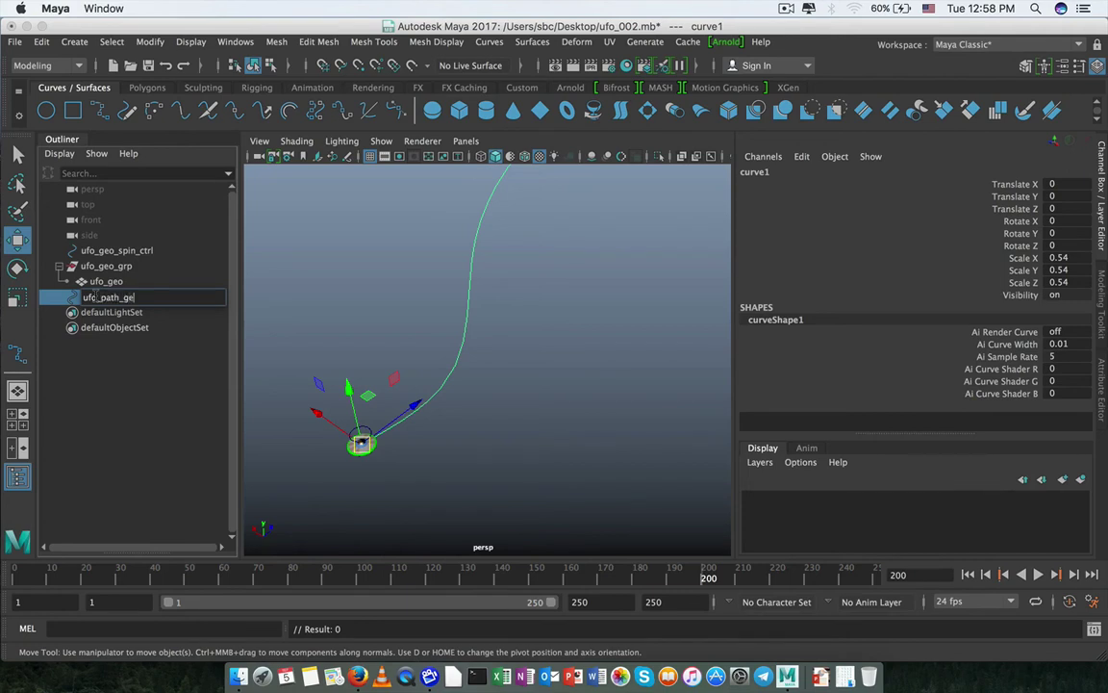
text(rv)
key(Return)
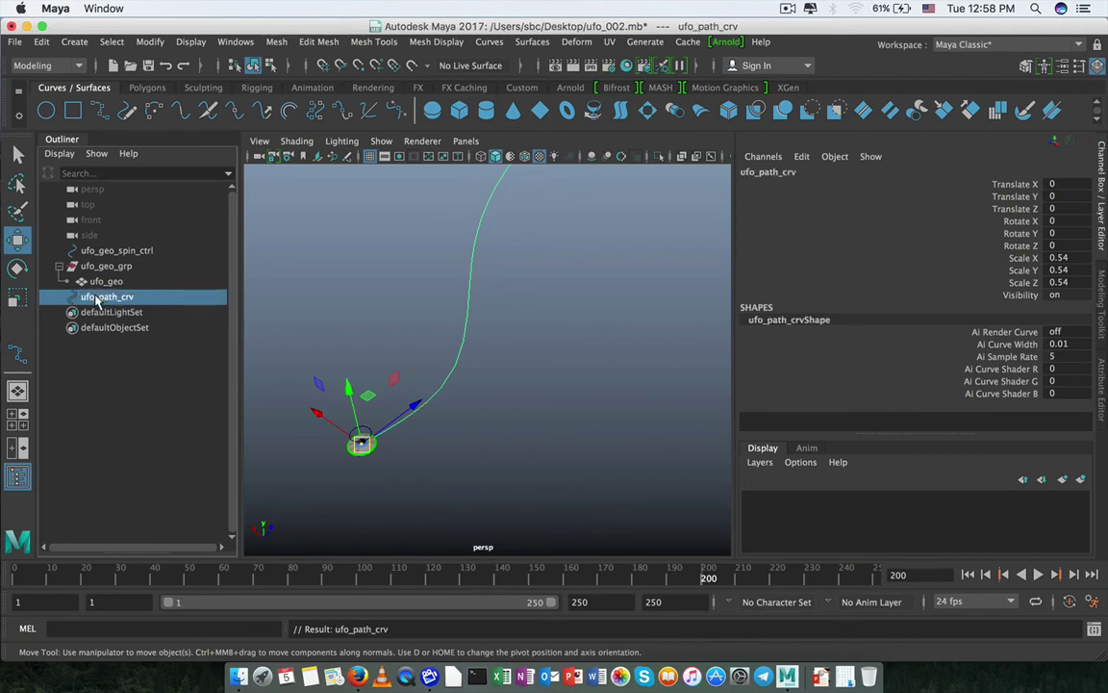
- Select the range from ufo_geo_grp to ufo_path_crv and go to frame 1
click(96, 265)
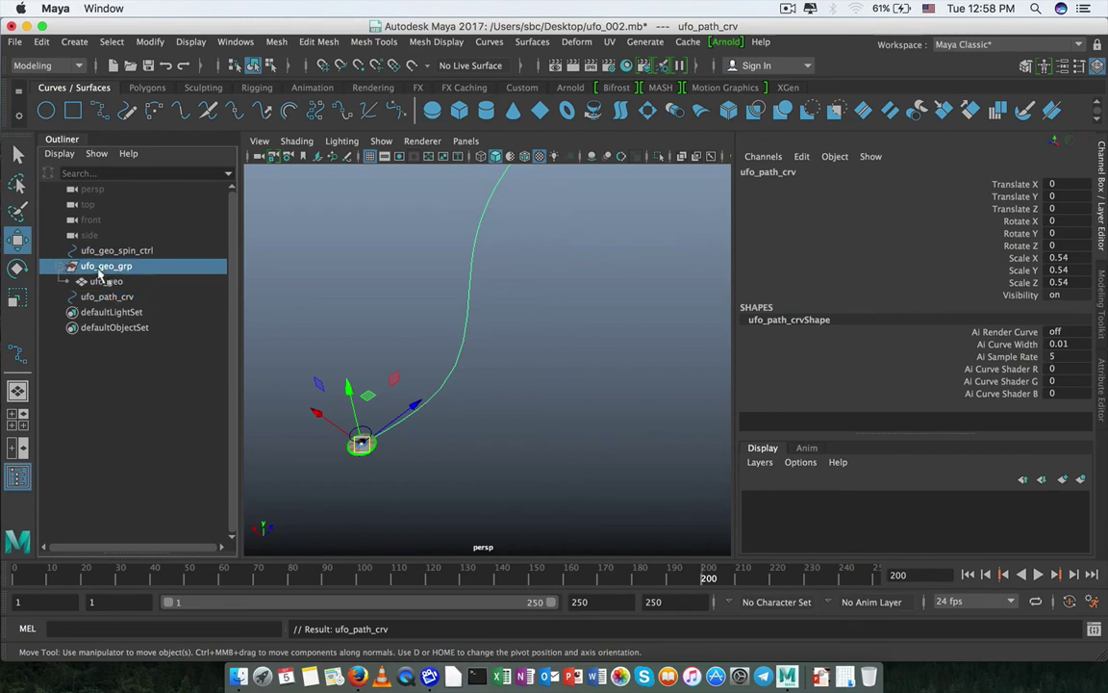
shift+click(108, 297)
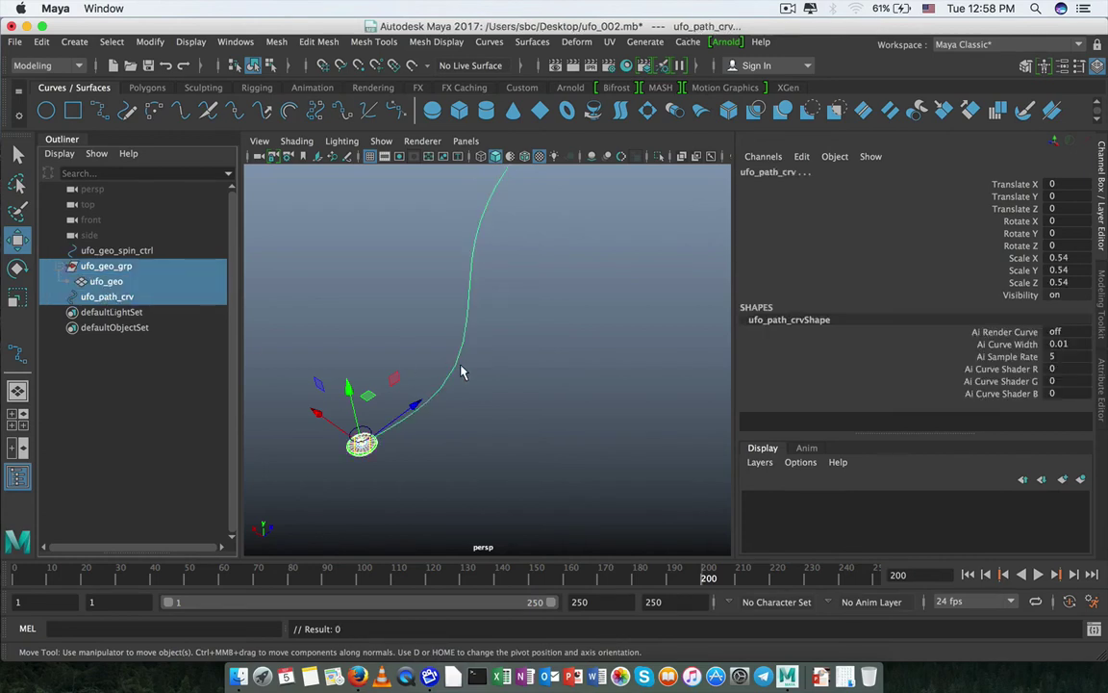
alt+drag(497, 395, 441, 386)
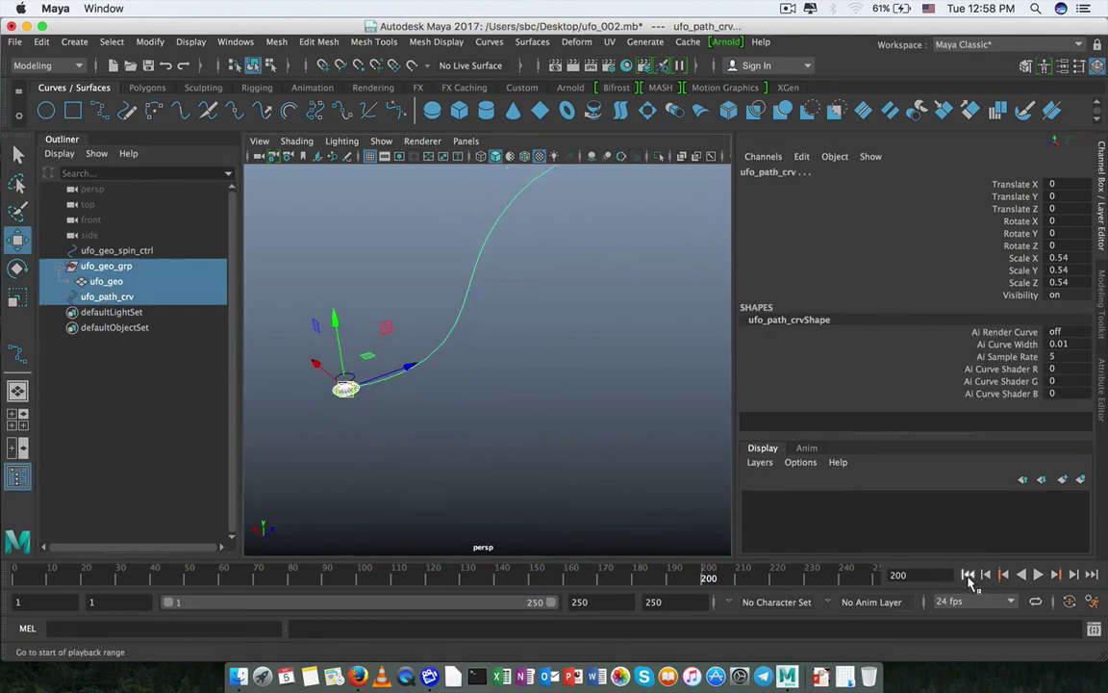
click(967, 574)
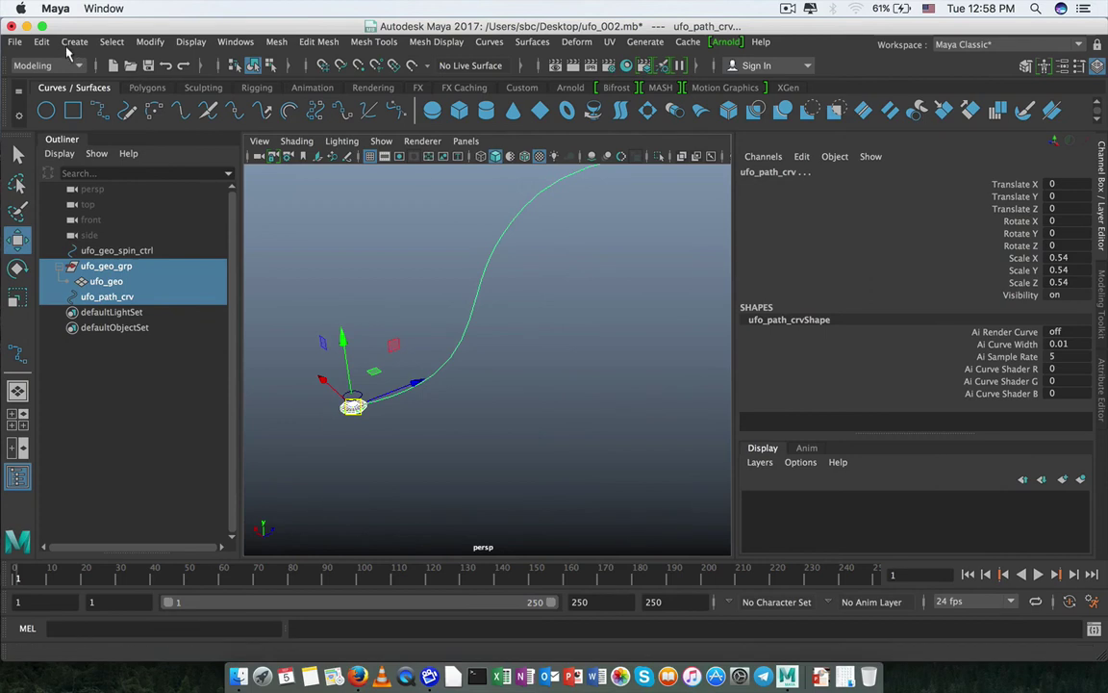
- Set the world up type to Object up in the Attach to Motion Path options and try to attach the current selection
click(48, 65)
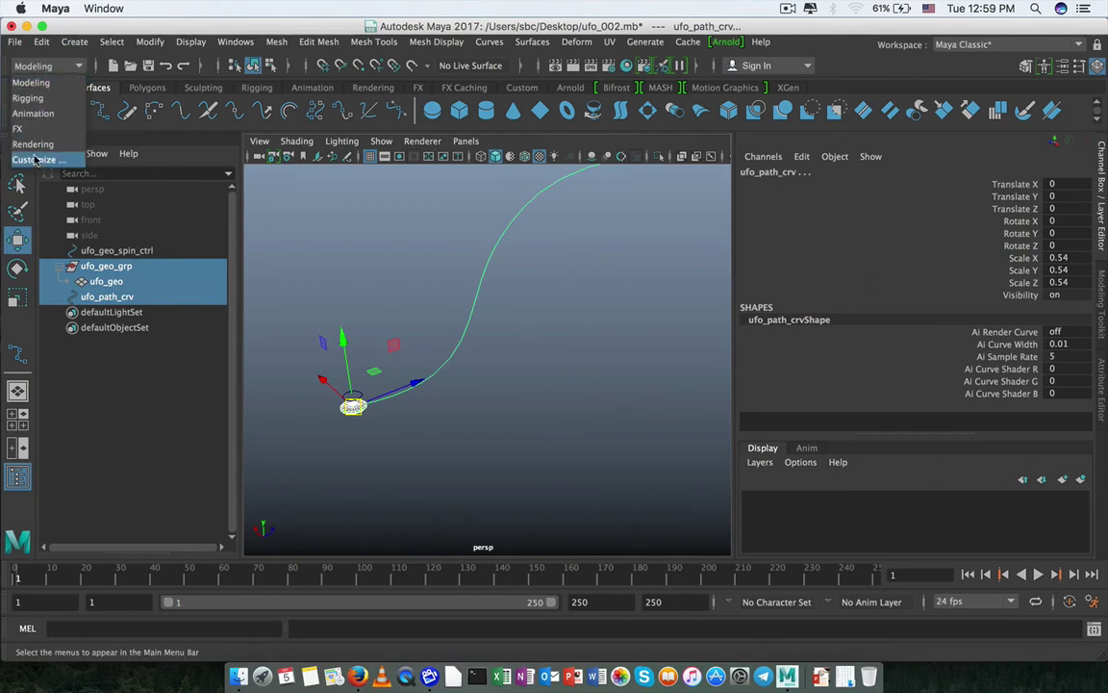
click(33, 103)
click(451, 42)
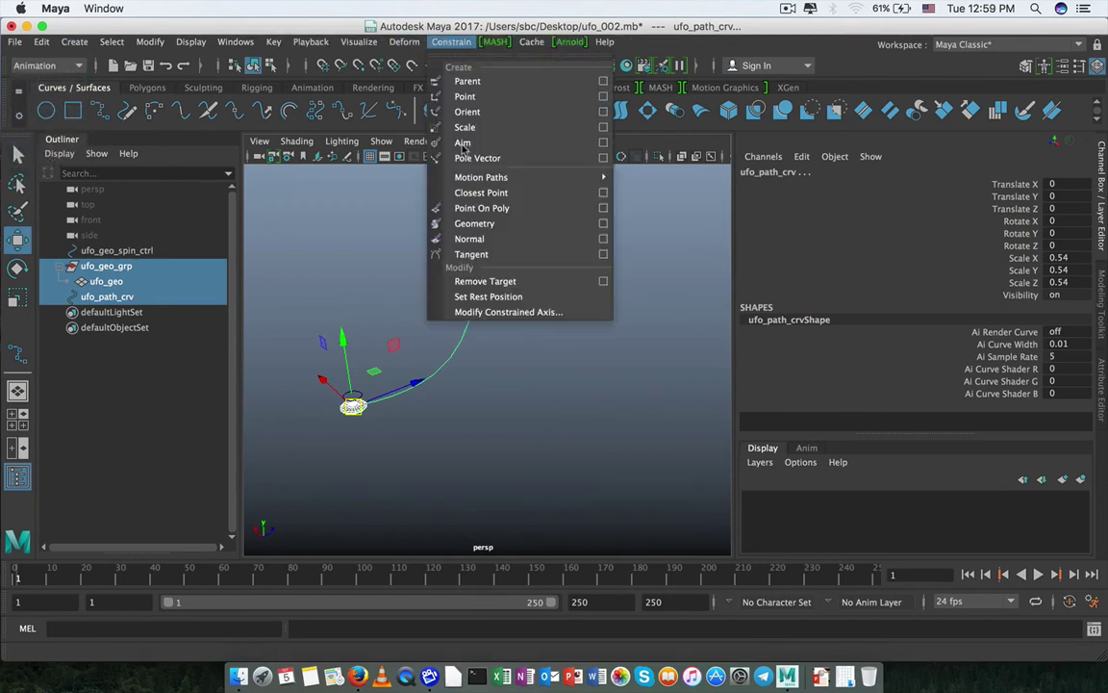
mouse_move(534, 180)
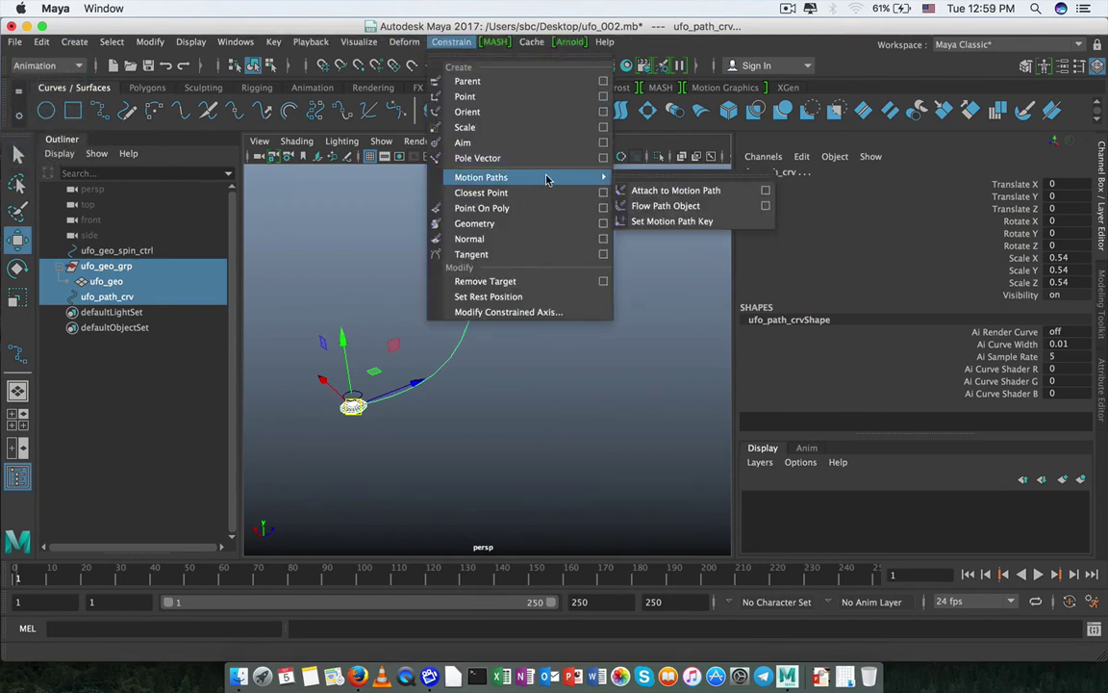
click(766, 190)
drag(646, 247, 830, 132)
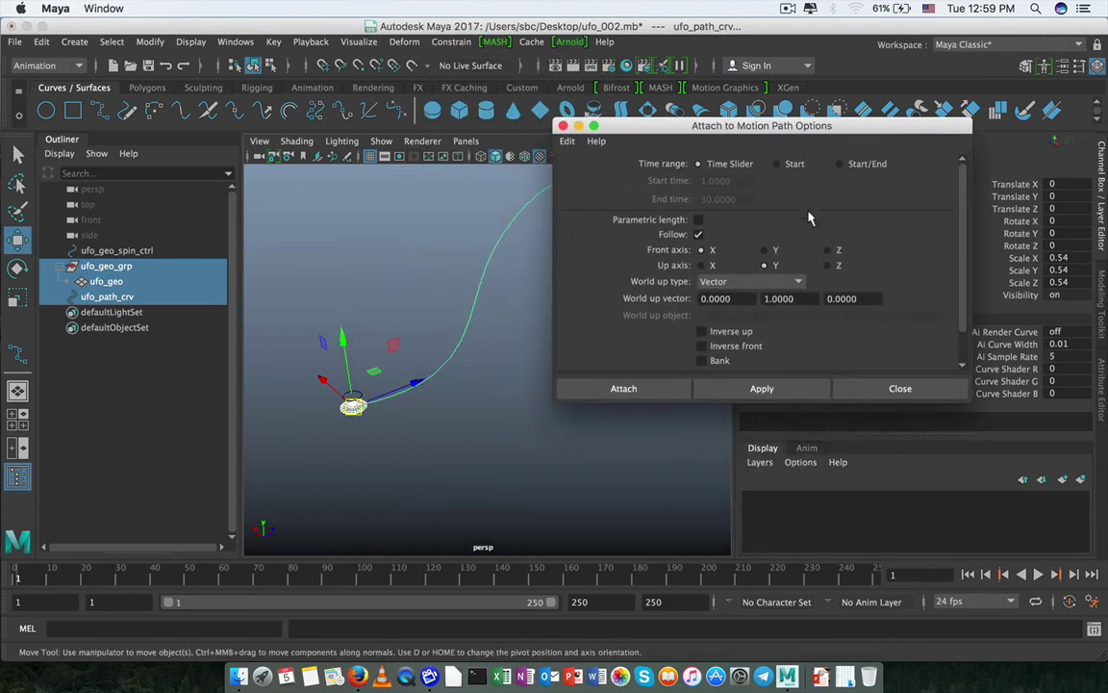
click(757, 285)
click(717, 314)
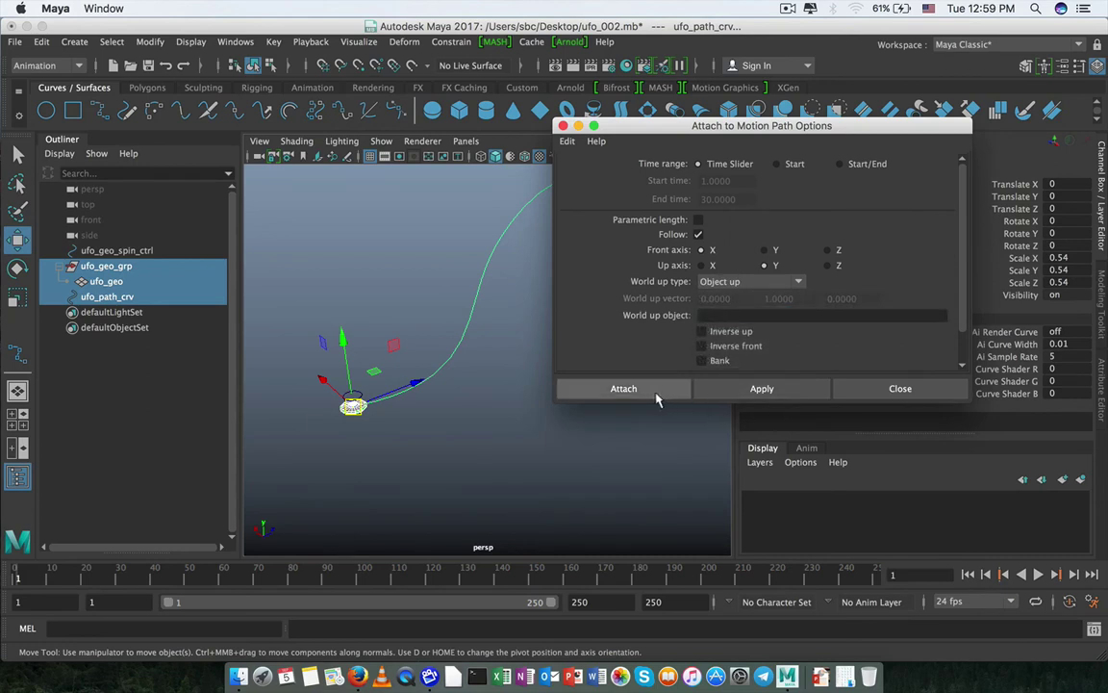
click(647, 393)
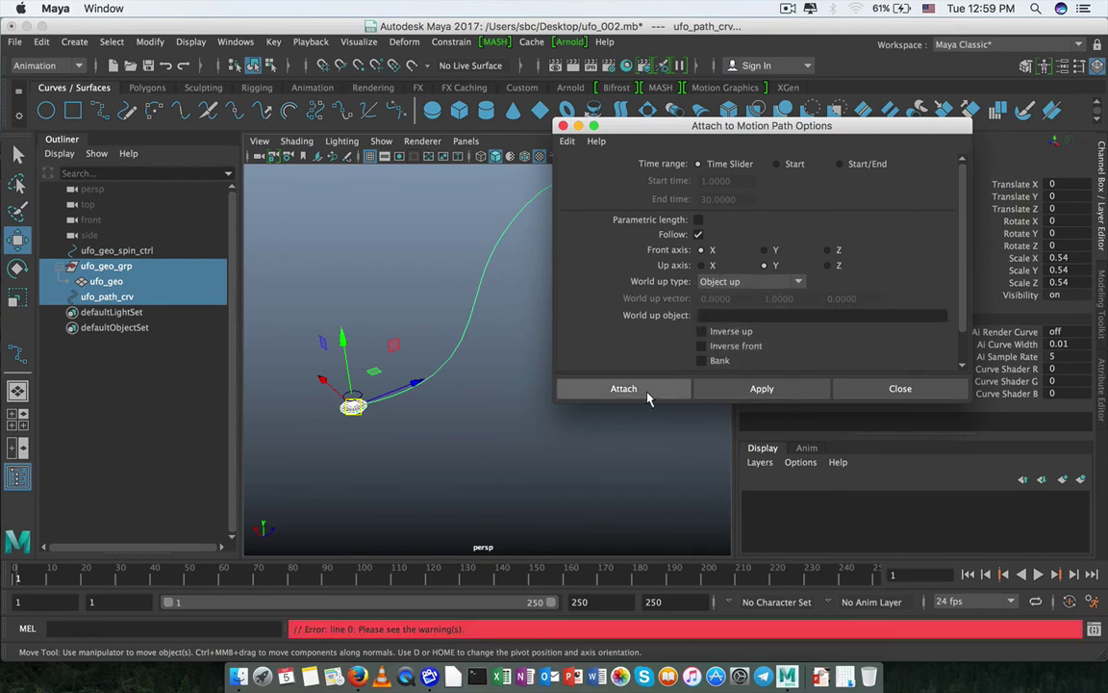
- Collapse ufo_geo_grp, select only the group and ufo_path_crv, and attach the group to the curve as its motion path
click(94, 266)
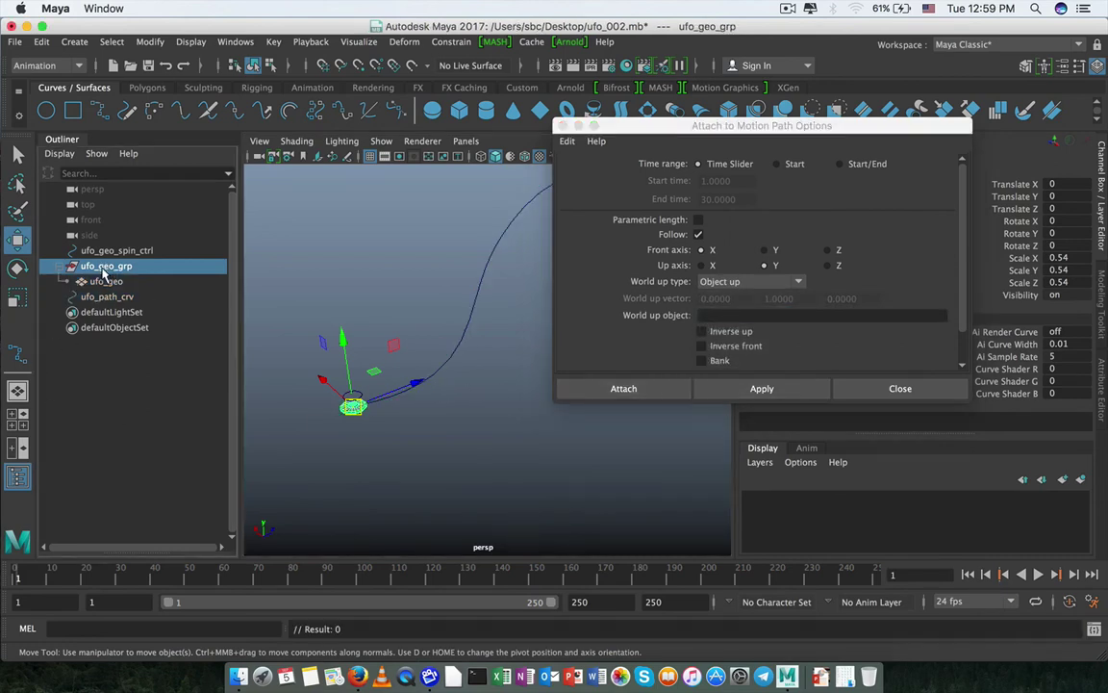
shift+click(106, 297)
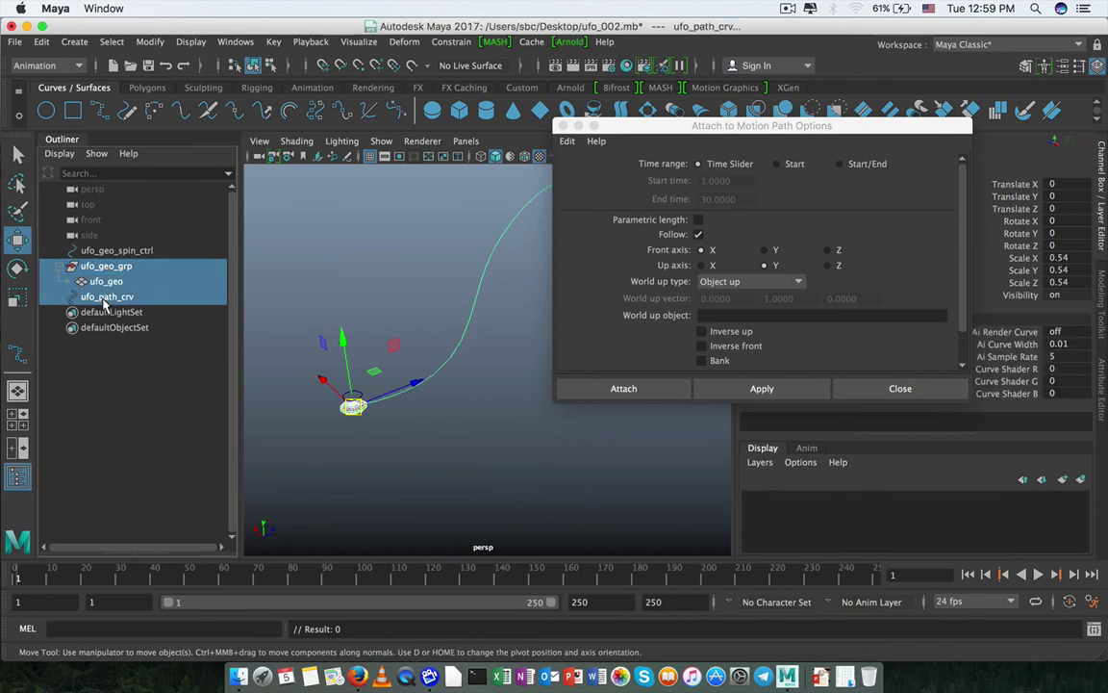
click(71, 265)
click(104, 267)
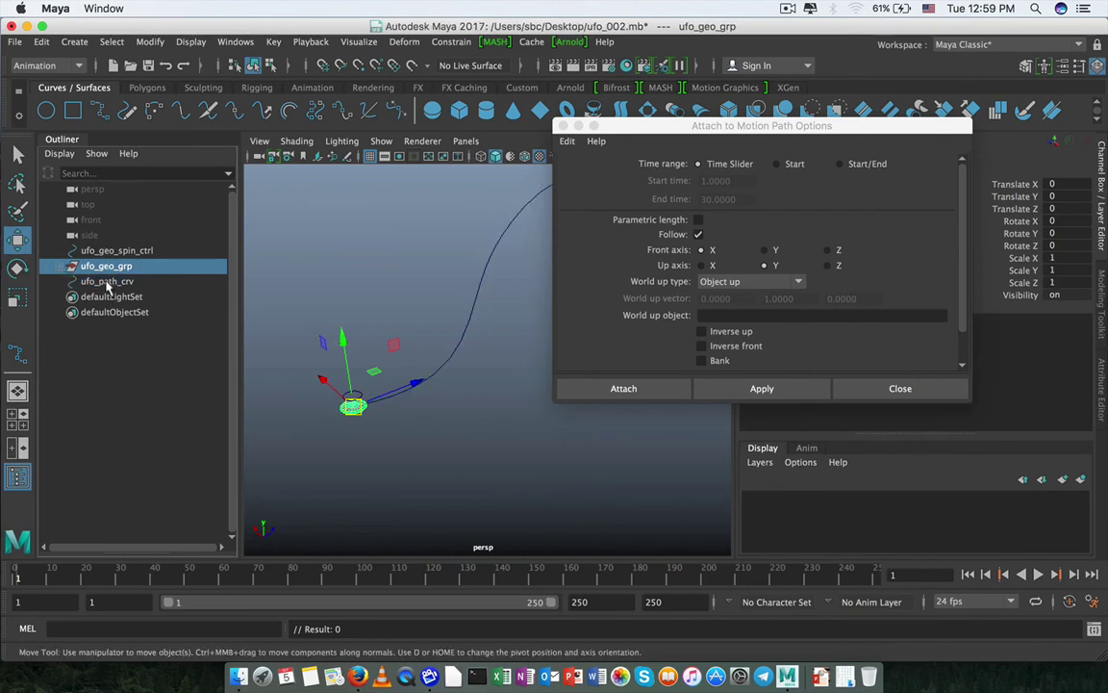
shift+click(108, 281)
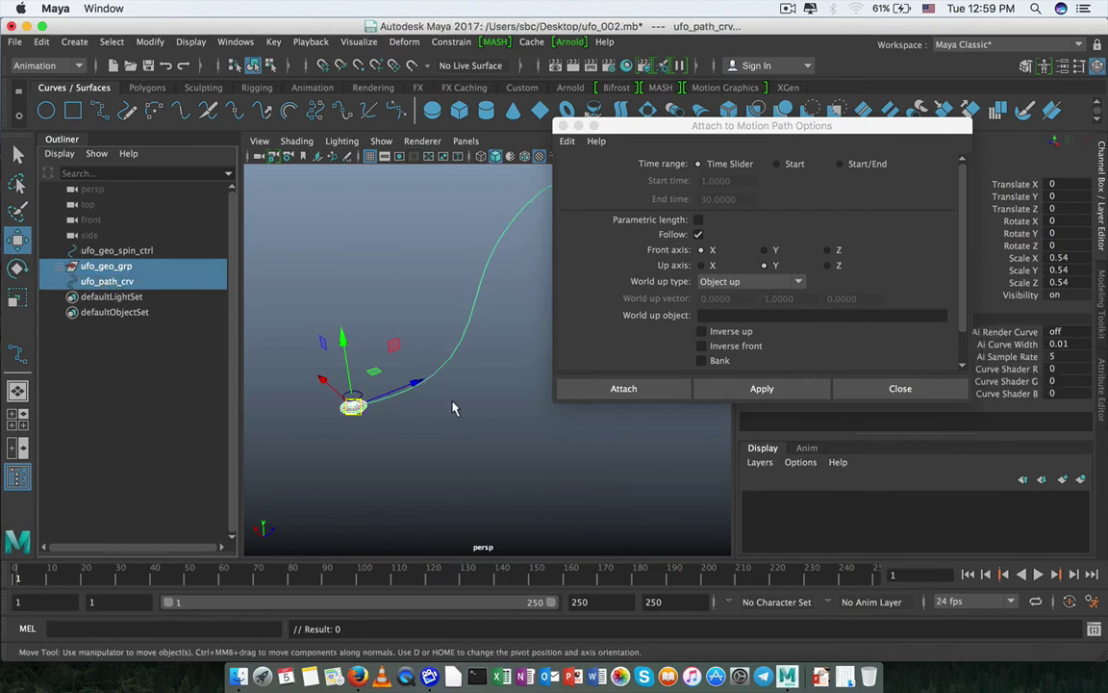
click(625, 389)
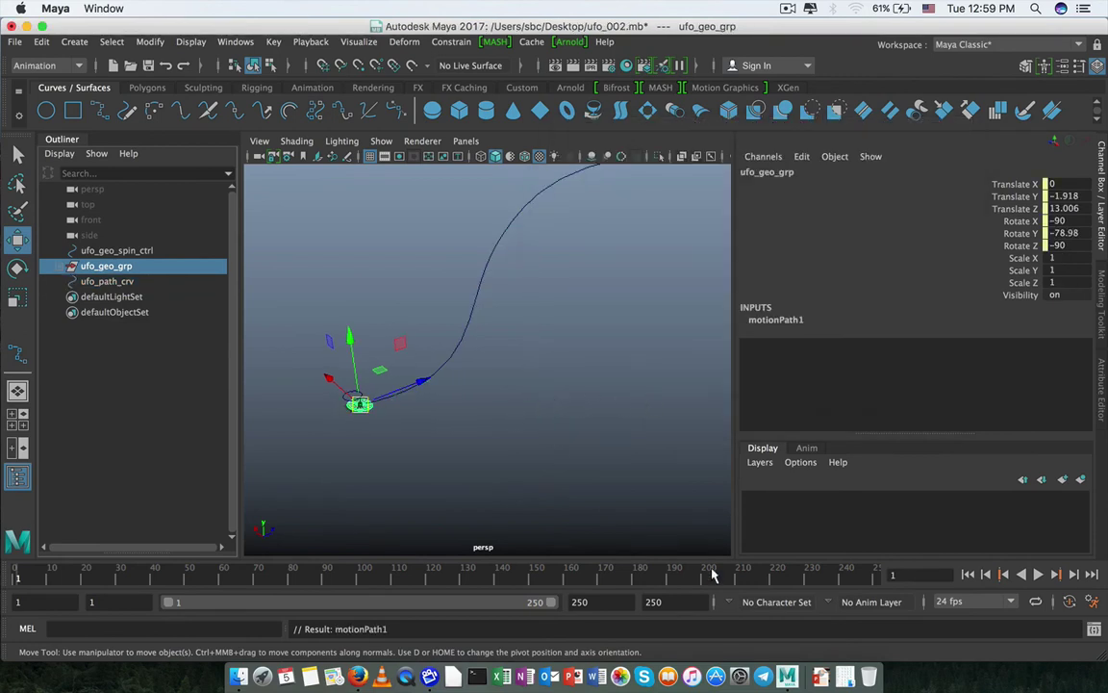
- Play the animation to check how ufo_geo_grp travels along the path, and stop it before the curve's end
click(1038, 575)
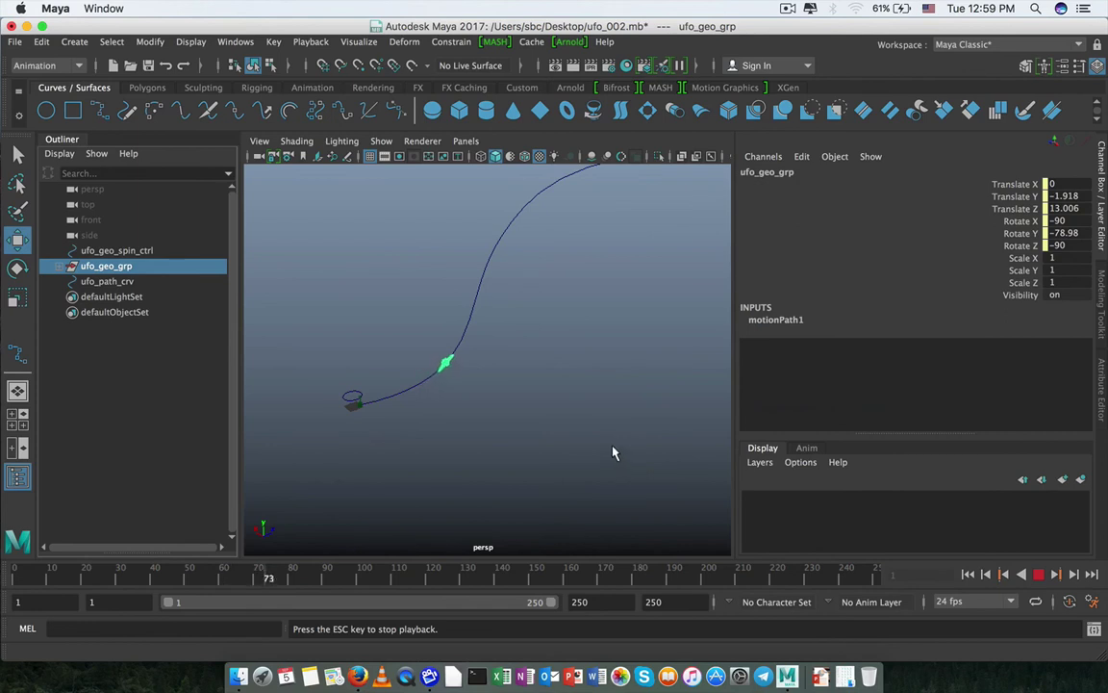
alt+middle_drag(592, 414, 546, 472)
click(1035, 575)
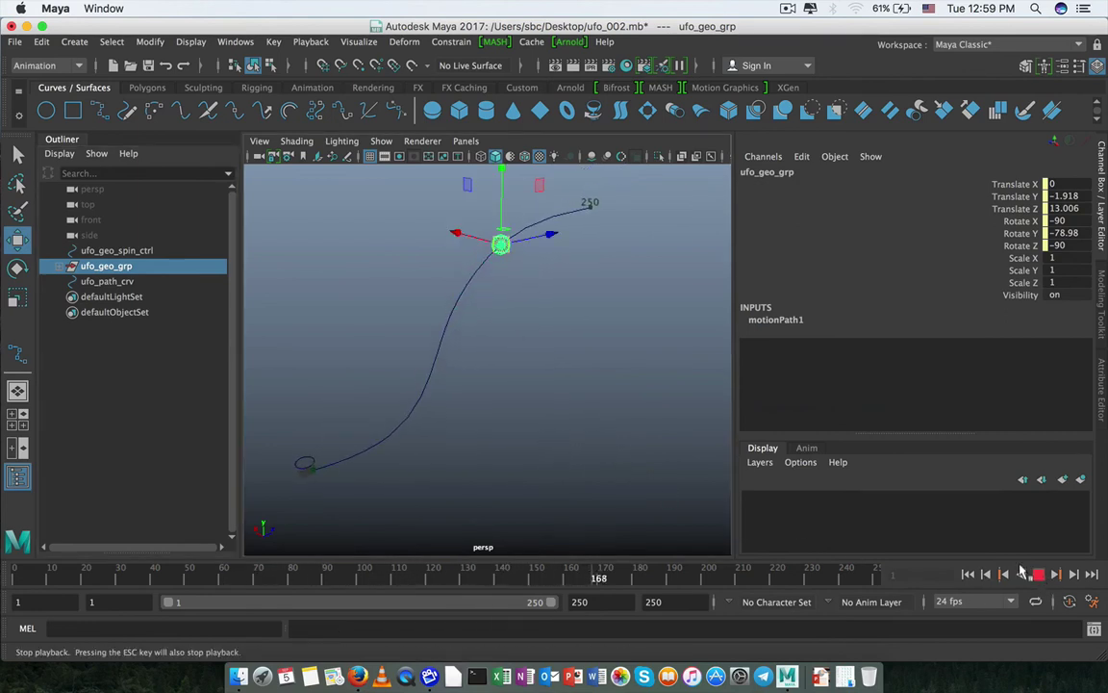
- Return to frame 1 and set the World Up Type of motionPath1 to Object Rotation Up
click(792, 321)
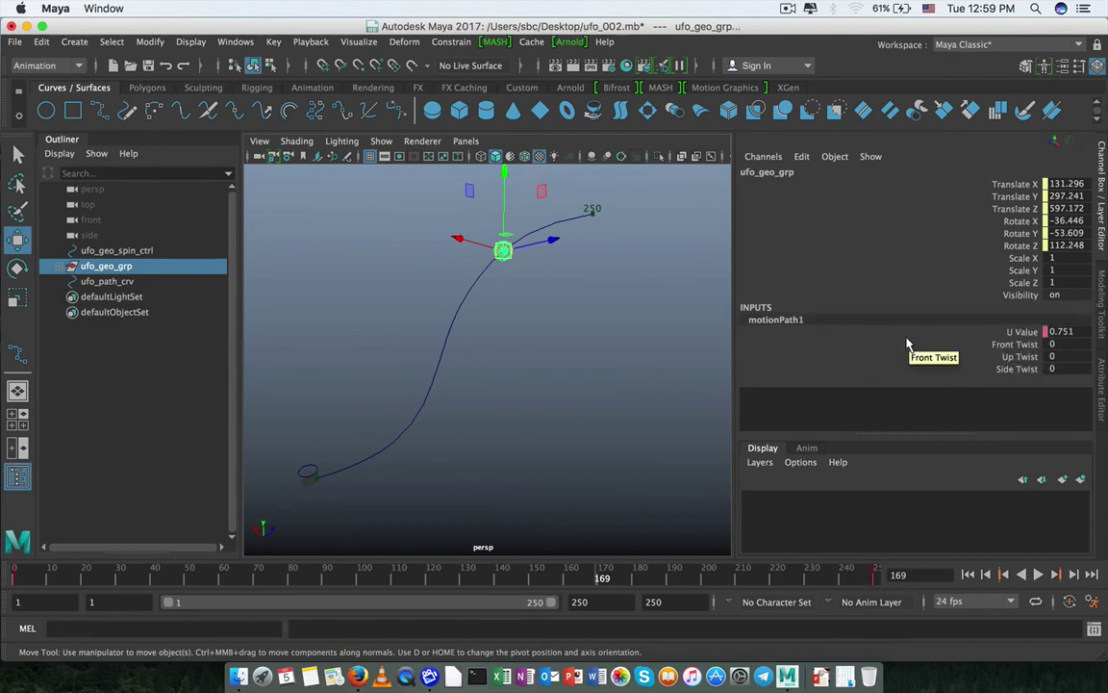
key(ctrl+a)
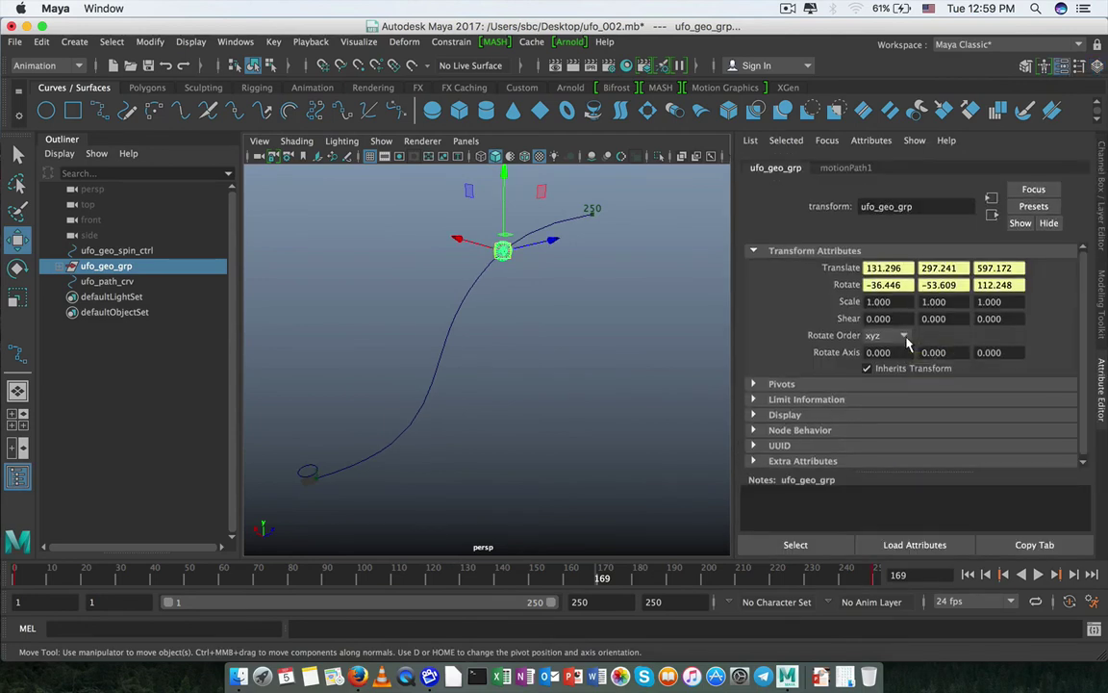
click(845, 169)
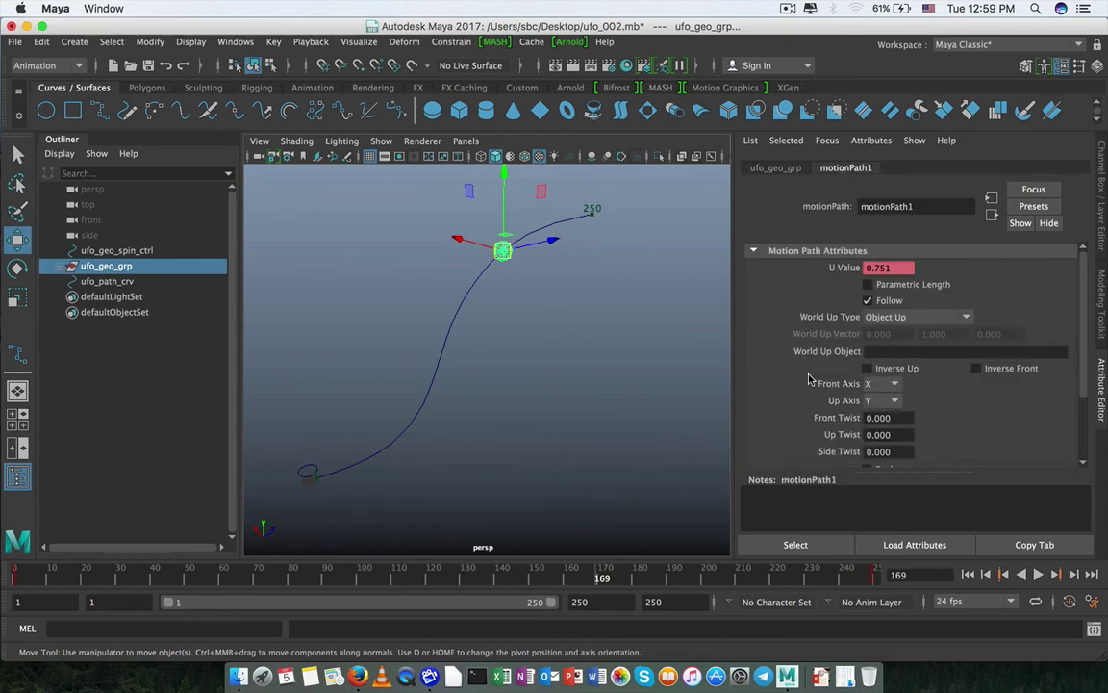
click(969, 577)
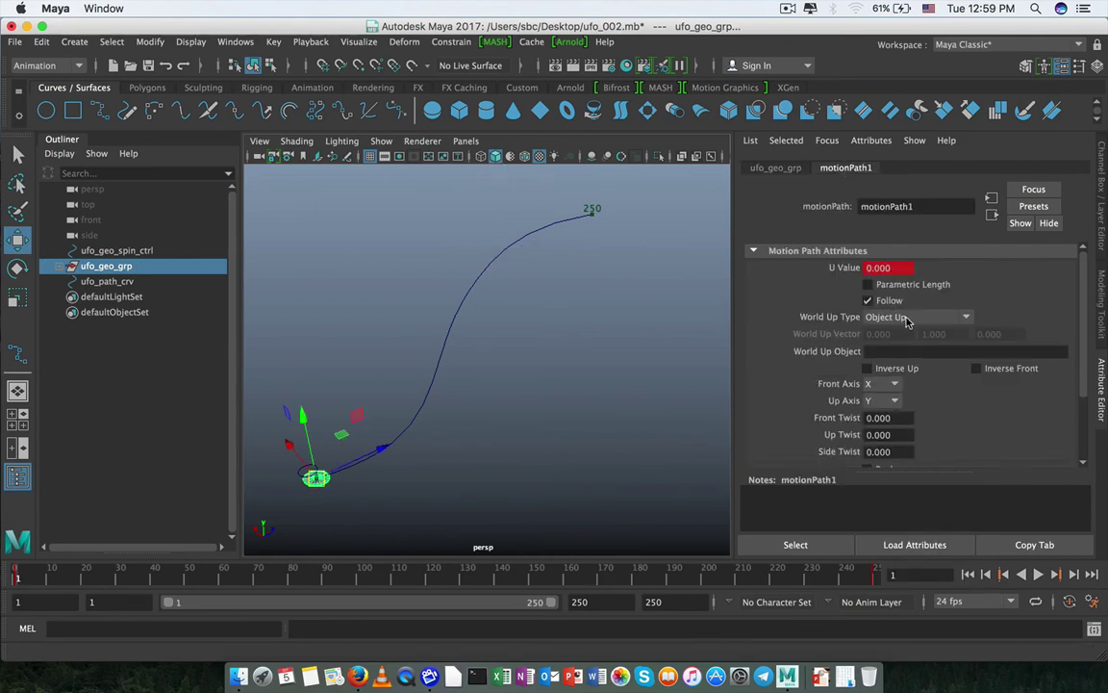
click(905, 317)
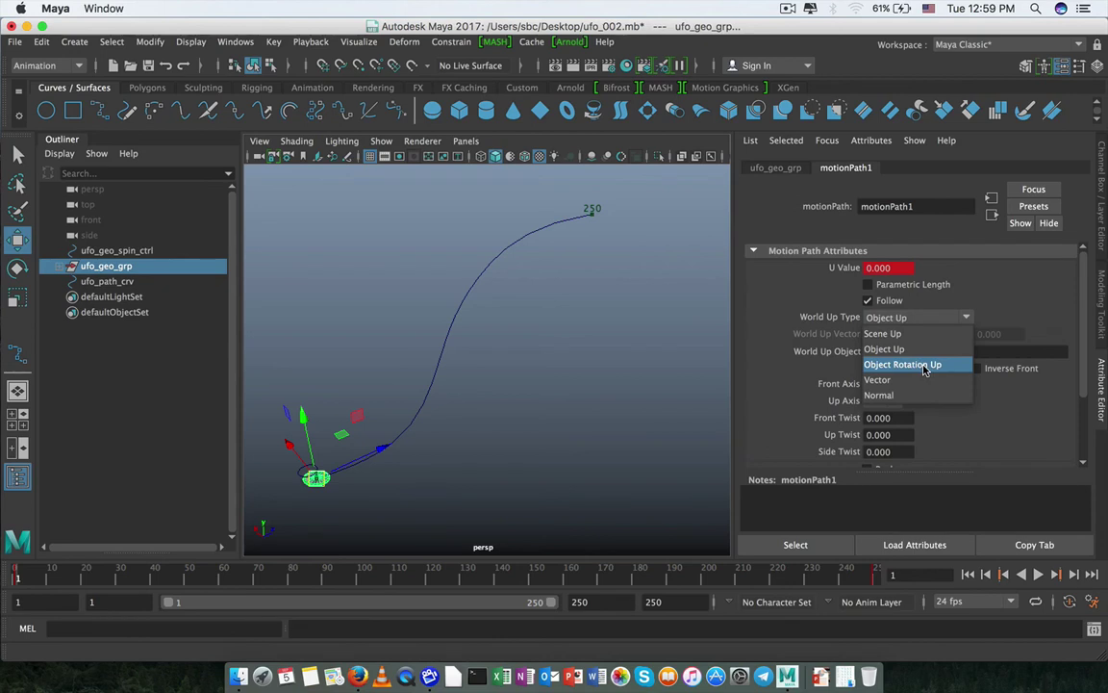
click(925, 371)
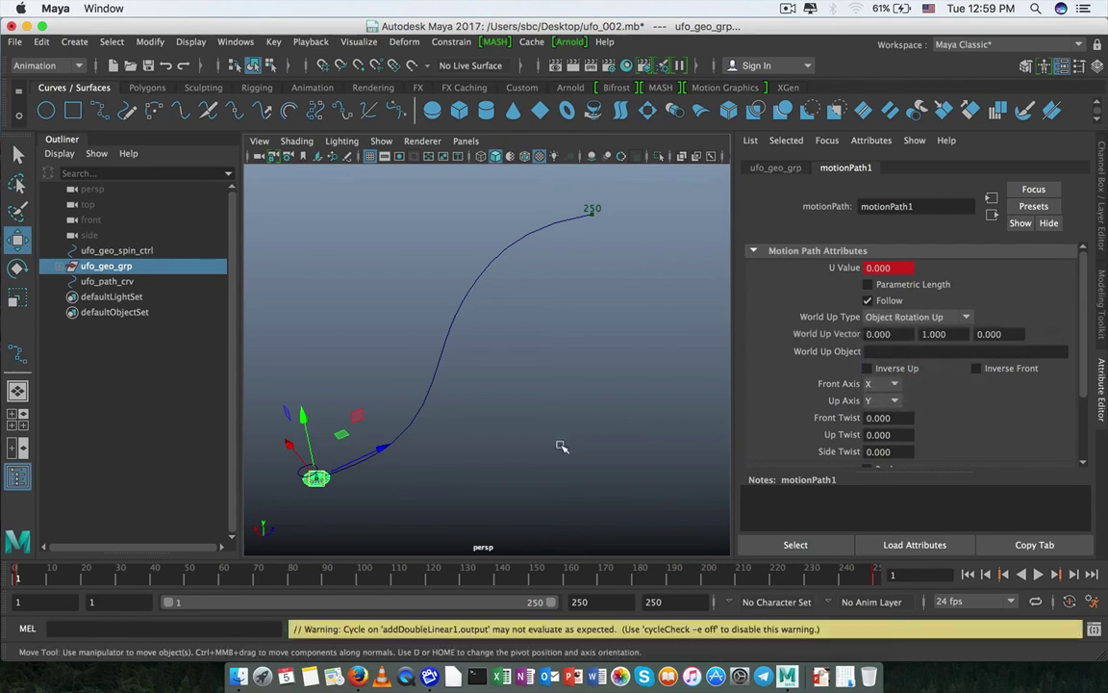
- Play the animation from several angles to examine the UFO's orientation along the path, deselect everything and return to frame 1
alt+middle_drag(555, 427, 616, 362)
scroll(541, 405, up, 5)
alt+drag(540, 404, 566, 388)
mouse_move(573, 422)
alt+right_down()
mouse_move(631, 467)
mouse_move(581, 430)
alt+right_up()
alt+middle_drag(581, 430, 552, 486)
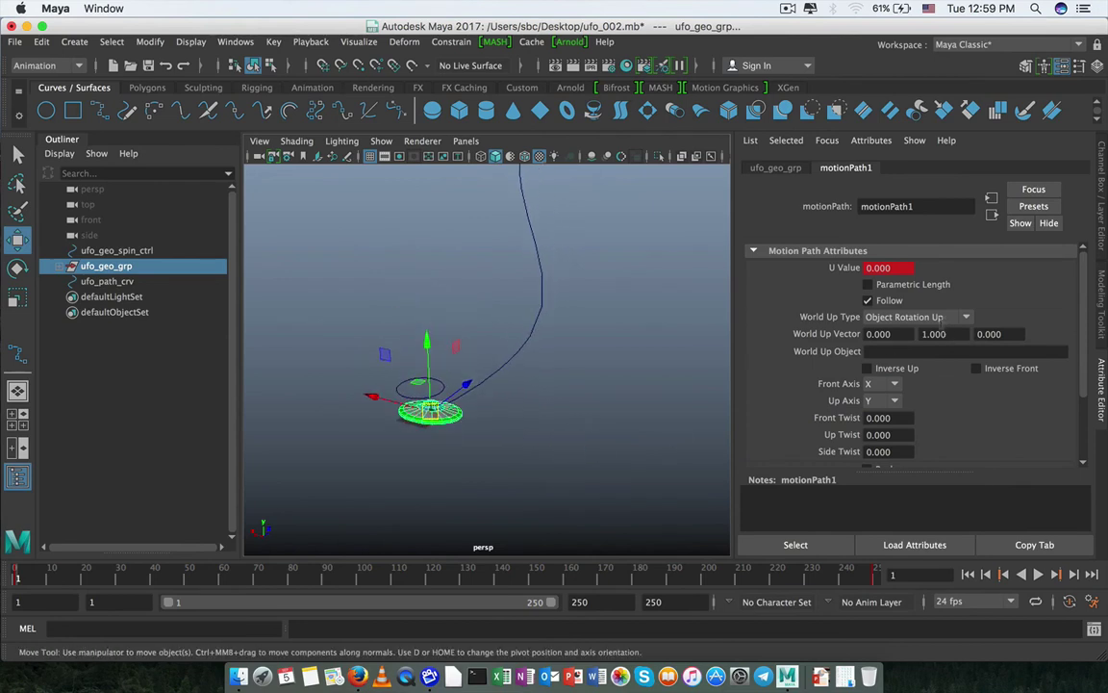
scroll(502, 450, down, 2)
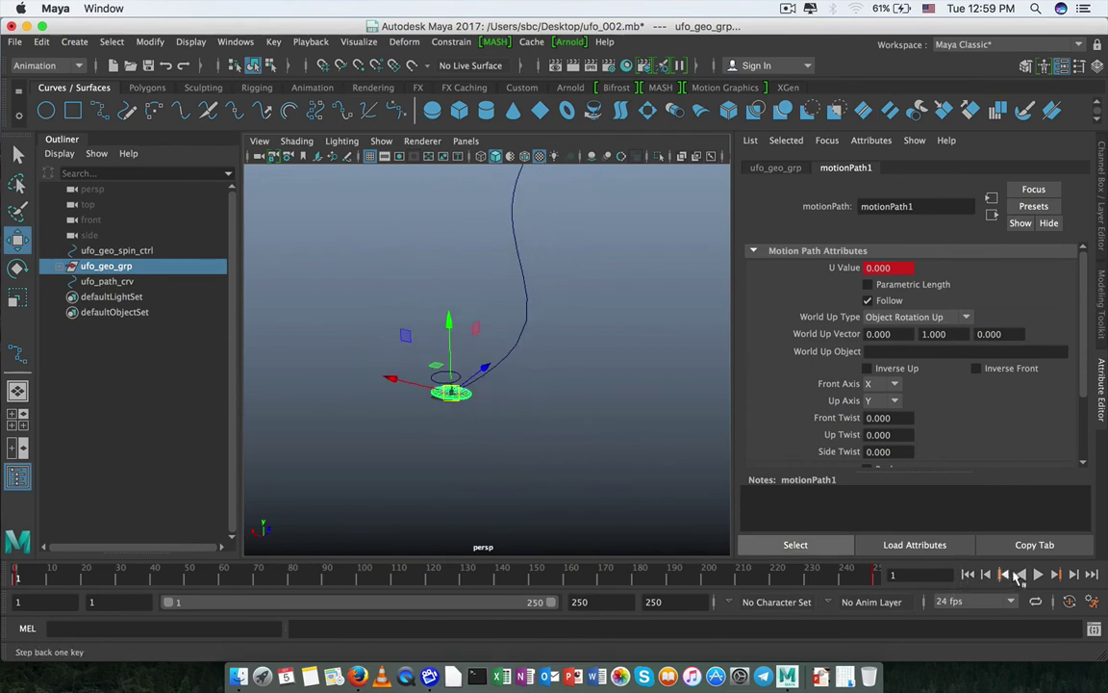
click(1038, 574)
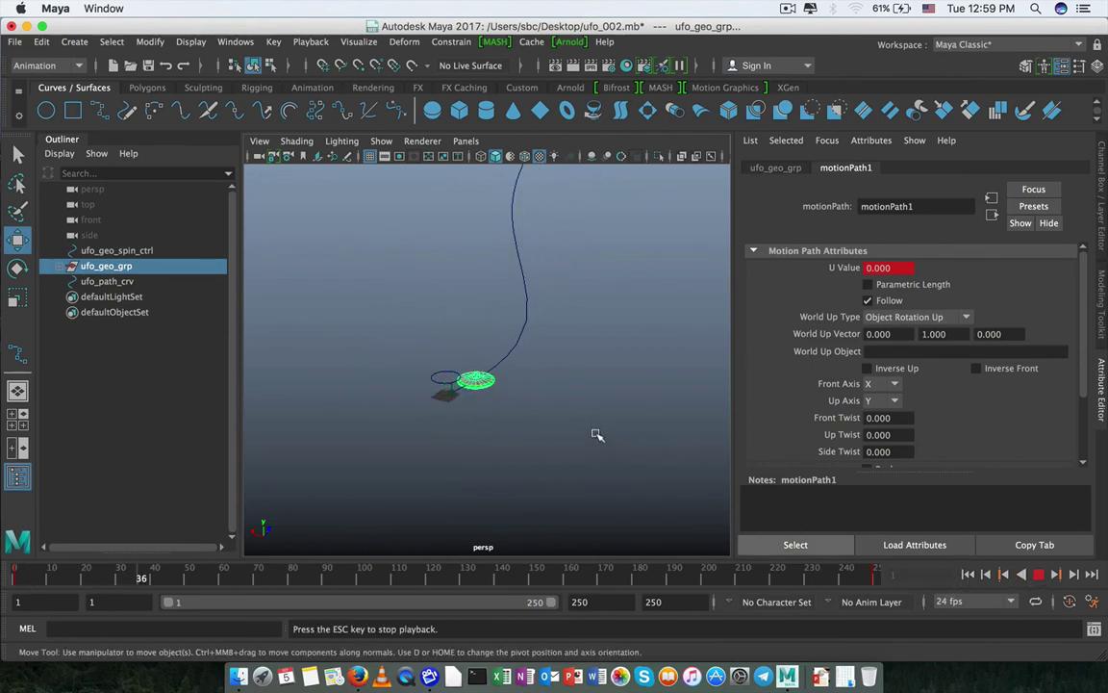
alt+drag(594, 437, 757, 477)
click(546, 448)
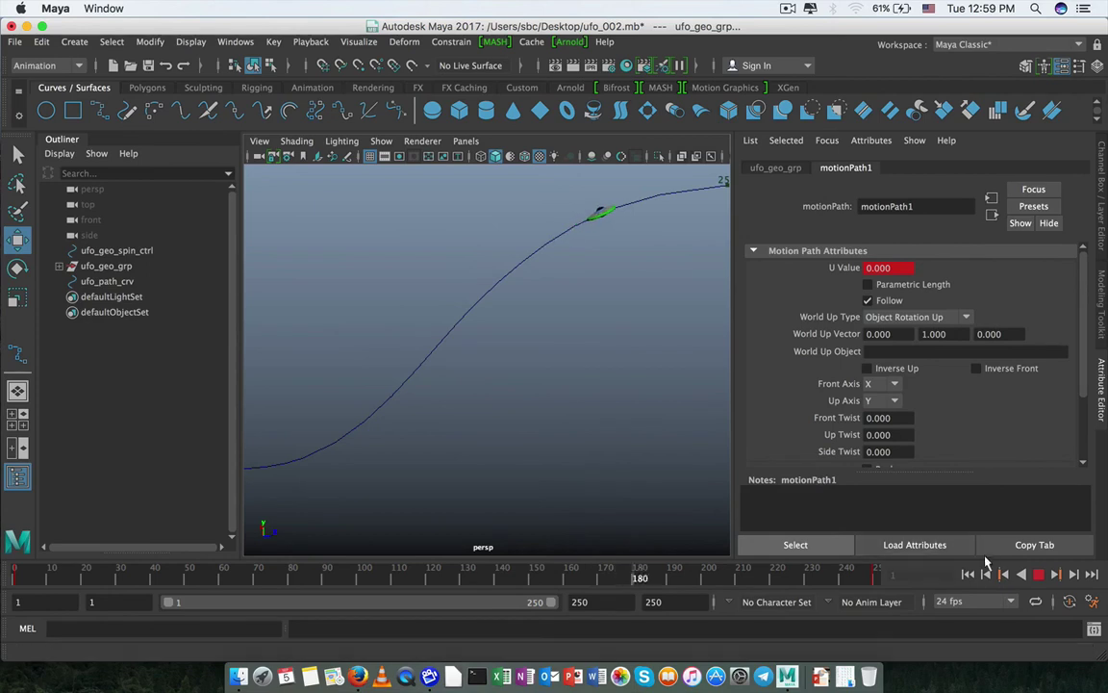
click(1040, 577)
click(972, 577)
- Select ufo_geo_spin_ctrl above the UFO and display its Spin channel for keying
alt+right_drag(457, 392, 393, 404)
alt+middle_drag(392, 404, 535, 364)
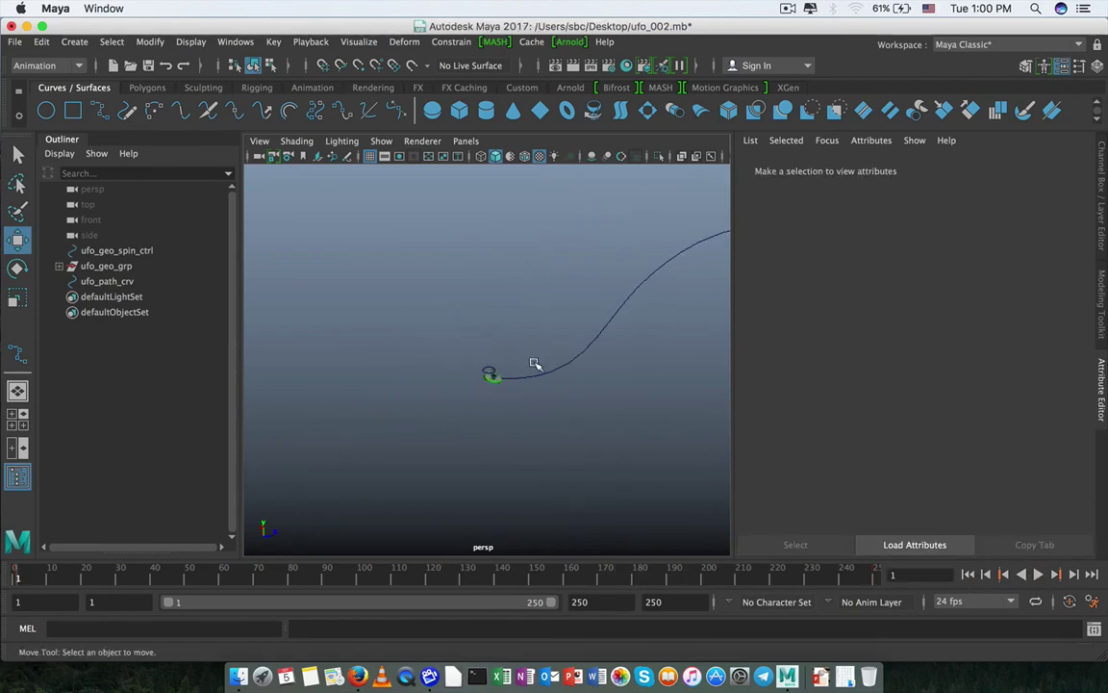
alt+right_drag(534, 363, 511, 444)
alt+drag(512, 445, 500, 405)
click(505, 357)
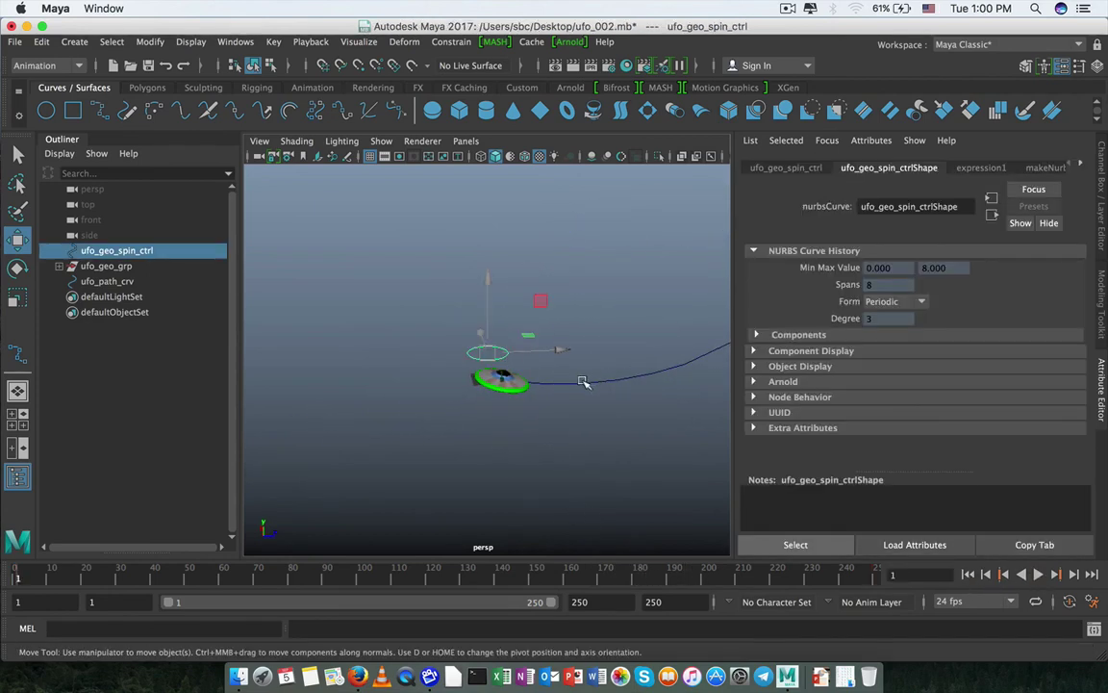
alt+drag(583, 382, 584, 402)
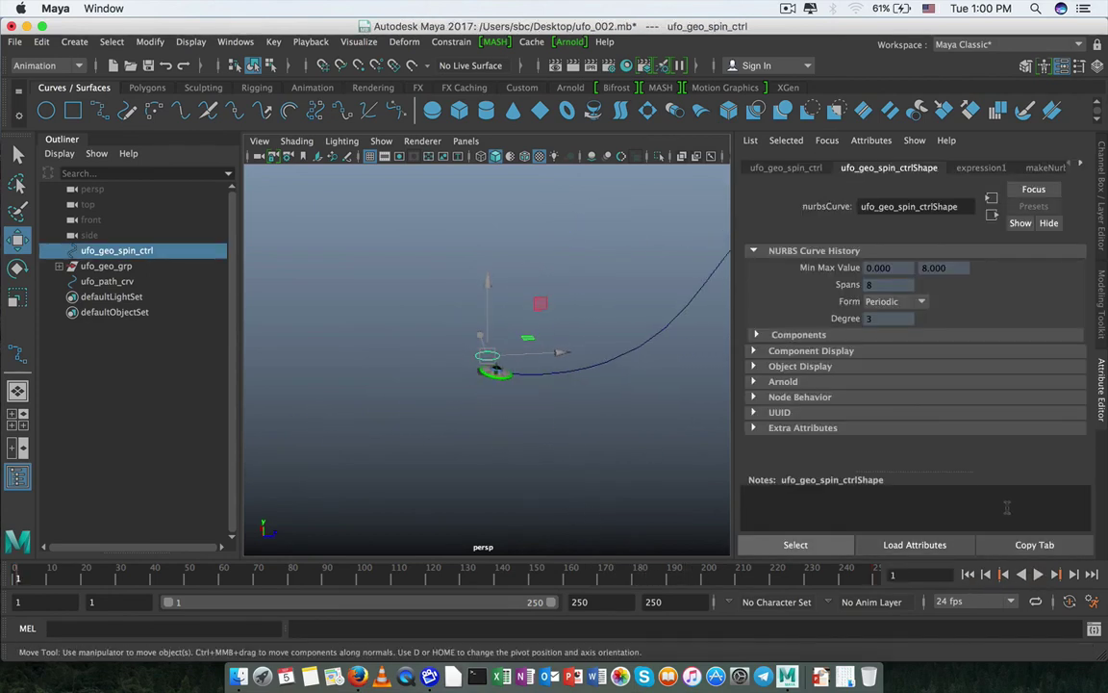
click(1102, 158)
click(1027, 185)
right_click(1025, 184)
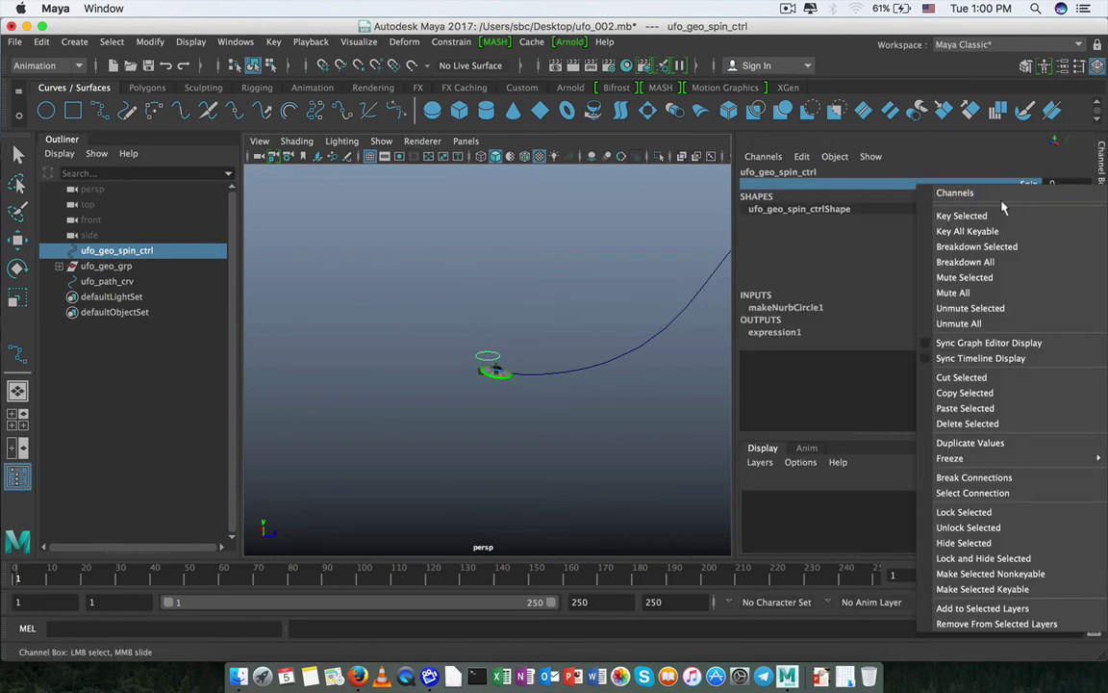
click(1013, 174)
- Set Spin on ufo_geo_spin_ctrl to 100 and key it at frame 1
double_click(1056, 184)
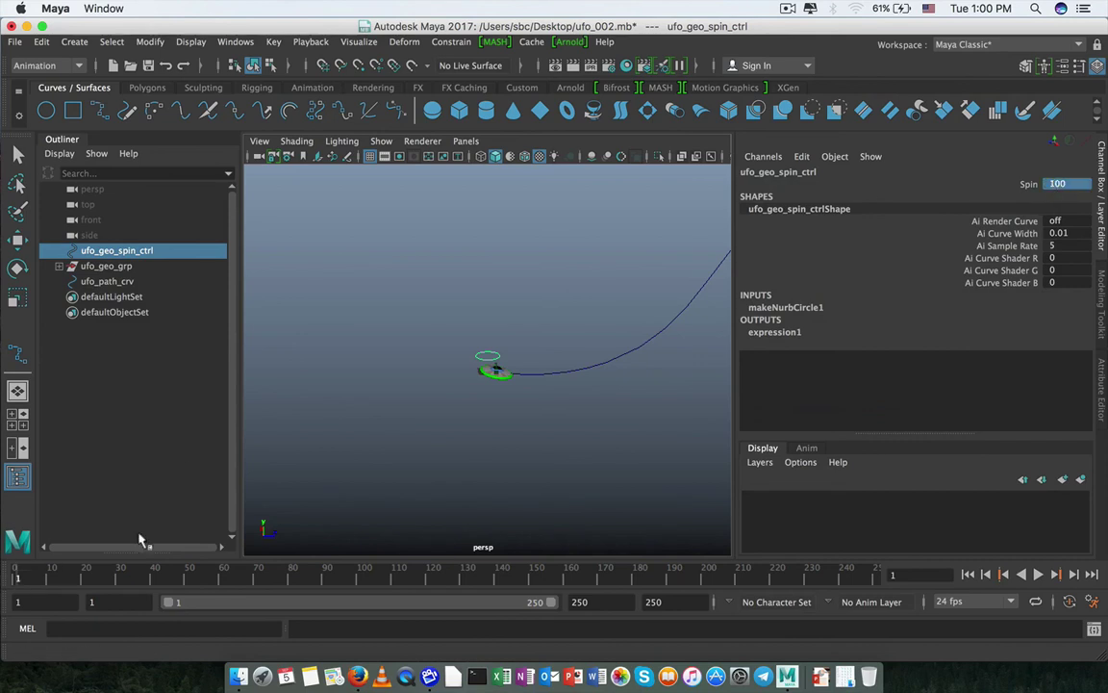
right_click(1024, 185)
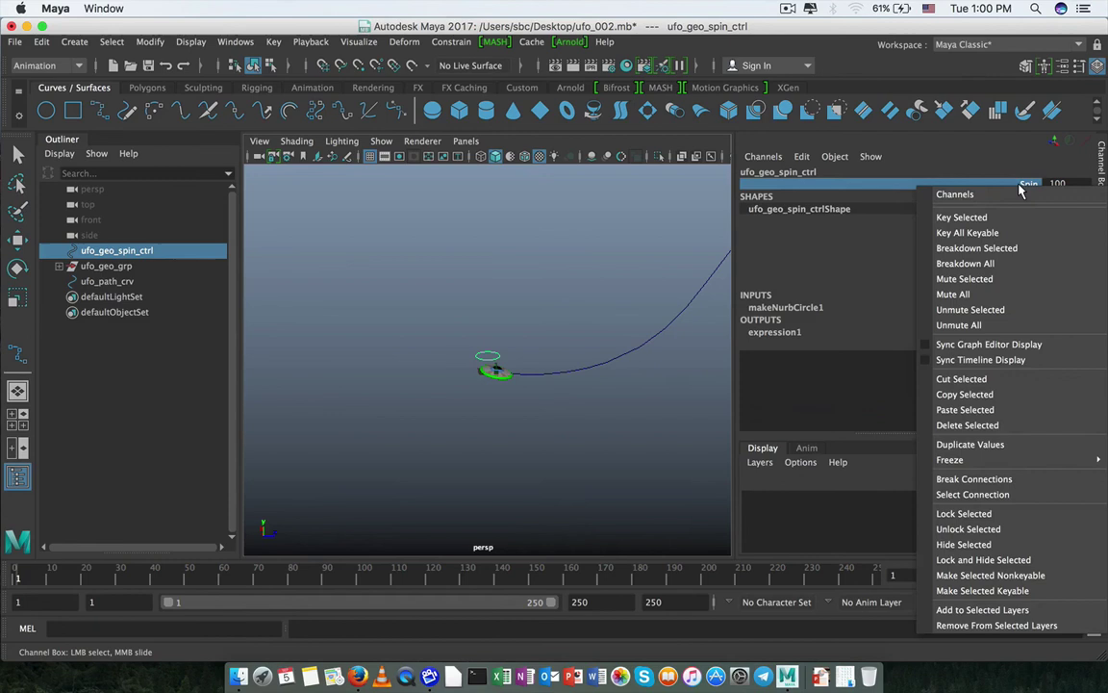
click(952, 215)
- Go to frame 80 and key the Spin channel there at 100
key(alt+v)
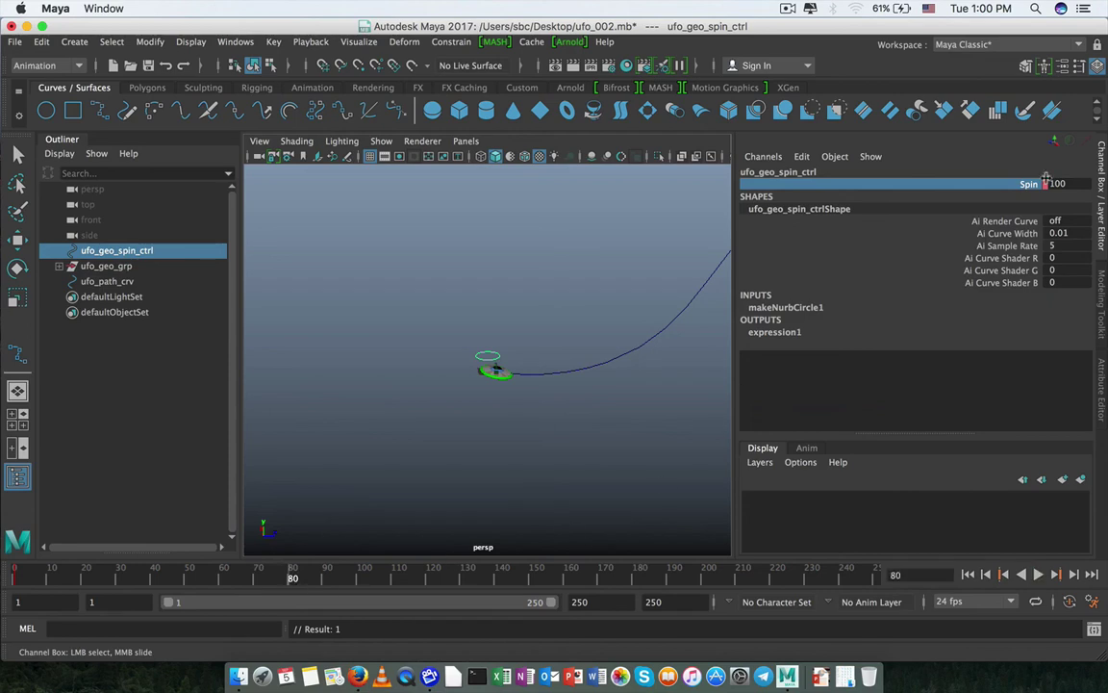
right_click(1012, 188)
click(951, 216)
- Go to frame 150, set Spin on ufo_geo_spin_ctrl to 2000 and key it
key(alt+v)
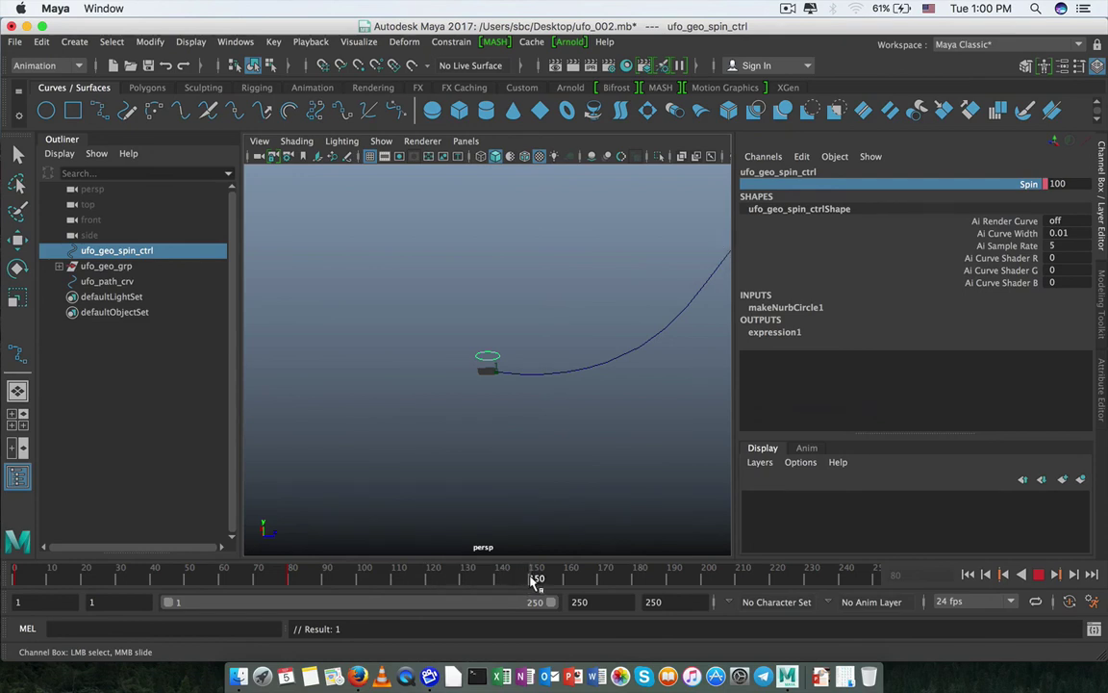
scroll(536, 423, down, 5)
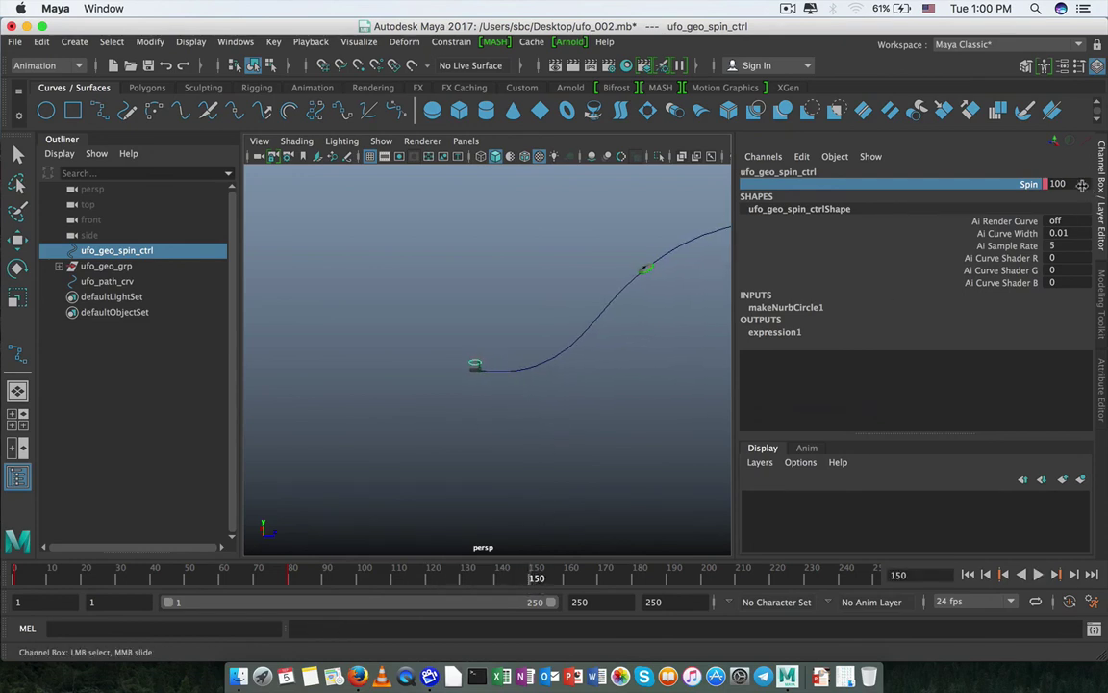
double_click(1081, 185)
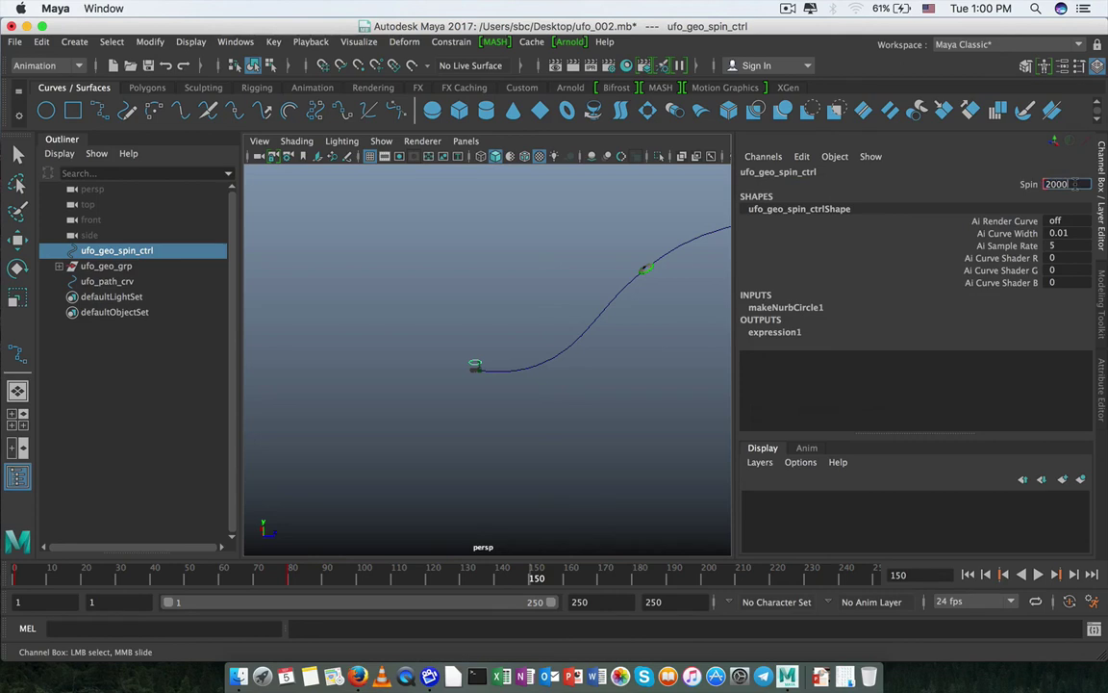
click(1029, 185)
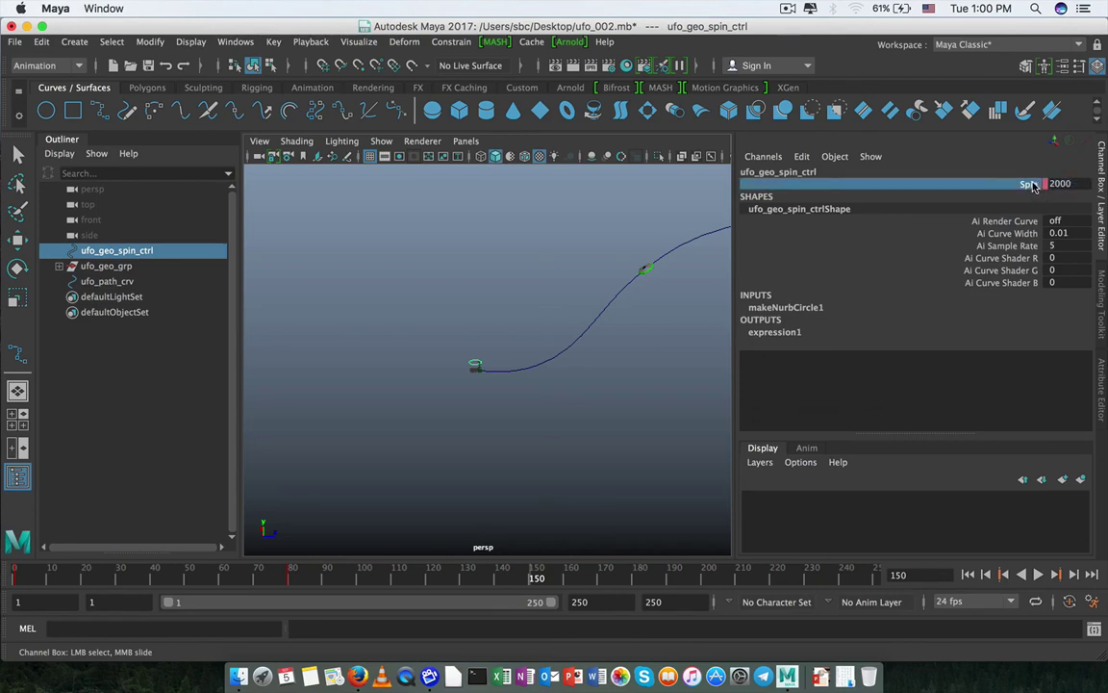
right_click(1022, 186)
click(1003, 214)
alt+drag(510, 473, 499, 444)
alt+drag(382, 315, 560, 389)
alt+right_drag(559, 390, 515, 420)
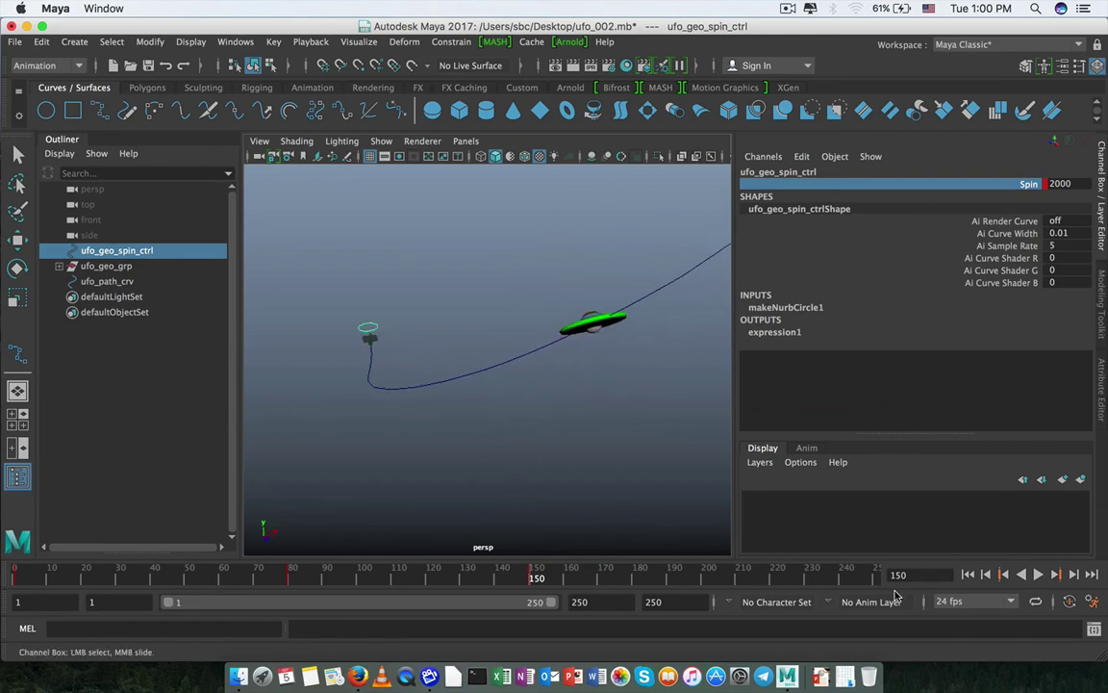
- Set Scale X, Y and Z of ufo_geo_grp to 3 to enlarge the UFO, then clear the selection
click(99, 266)
key(w)
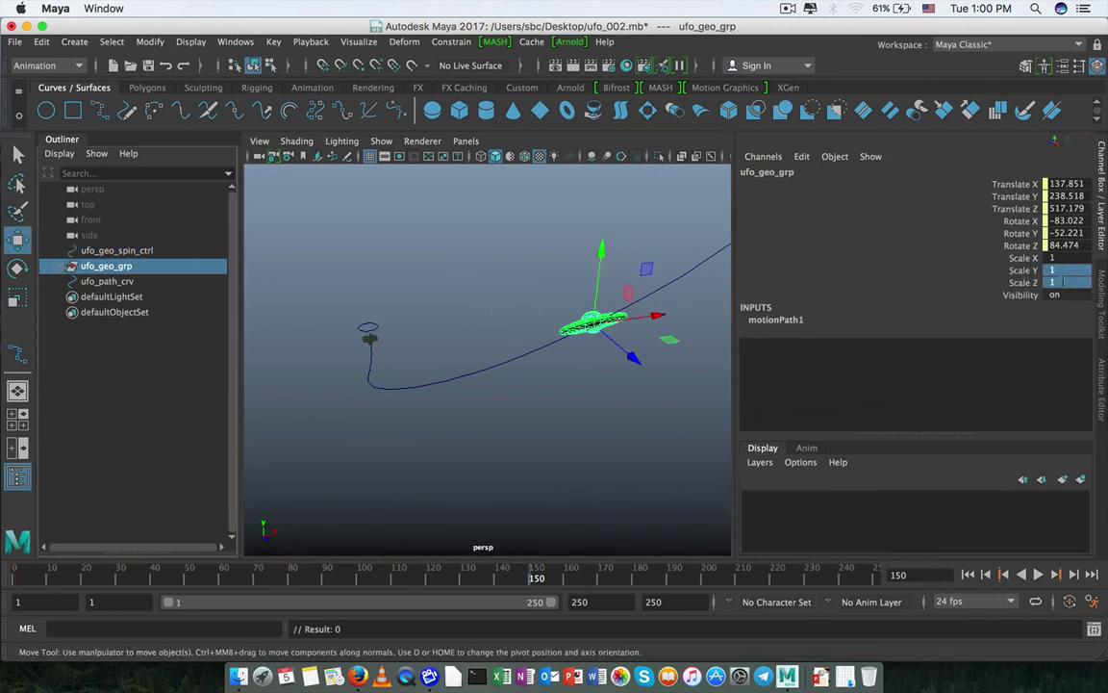
click(1066, 280)
text(3)
key(Return)
click(473, 452)
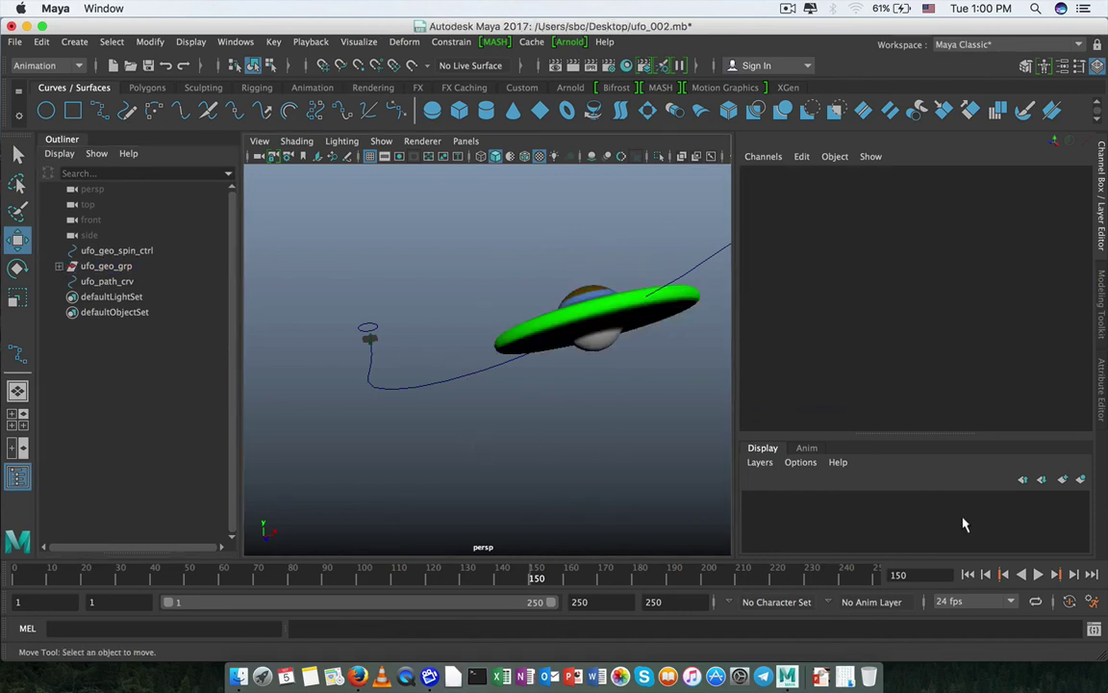
- Play the animation from the start and examine the enlarged UFO's travel and spin from several angles
click(967, 574)
click(1038, 574)
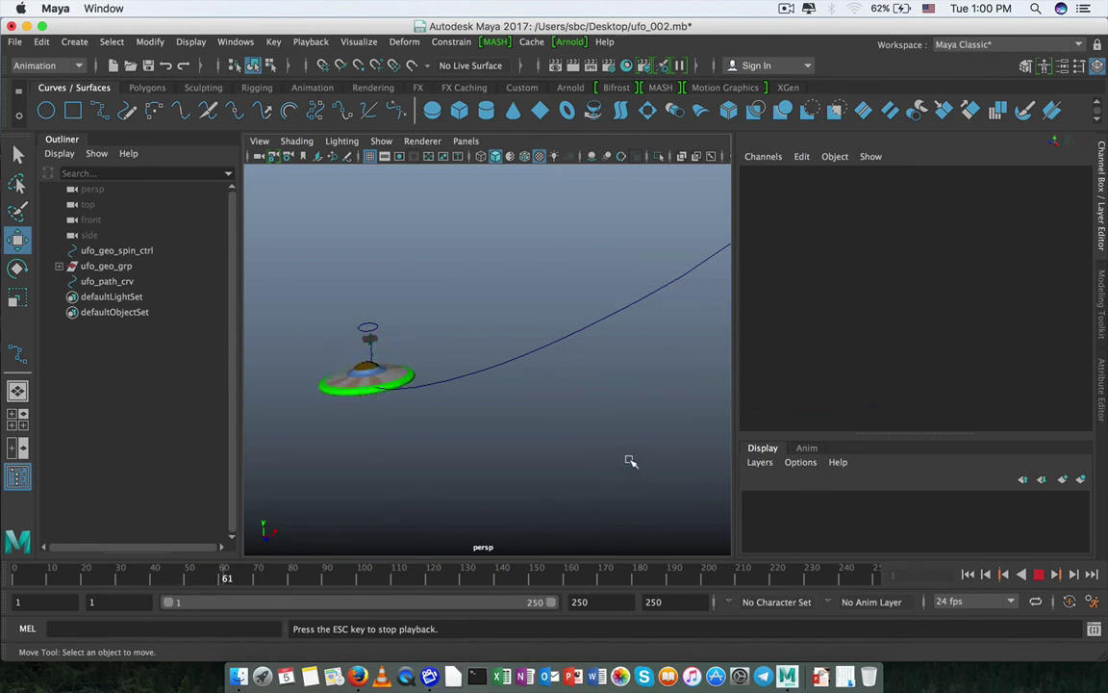
alt+right_drag(630, 461, 563, 455)
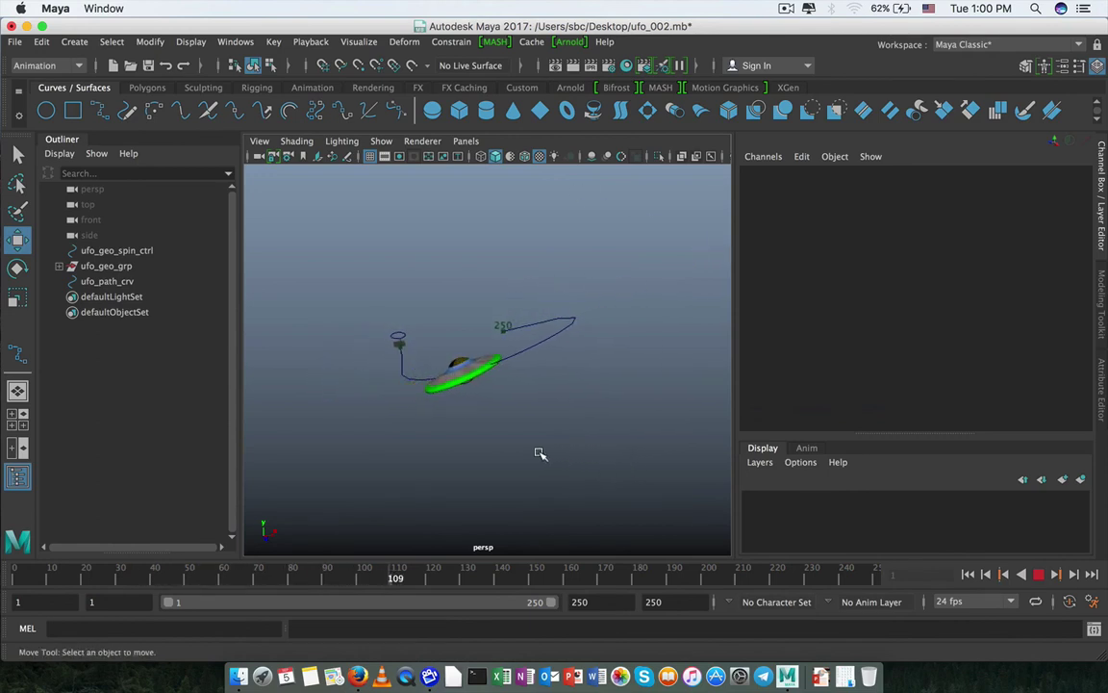
alt+drag(540, 453, 504, 424)
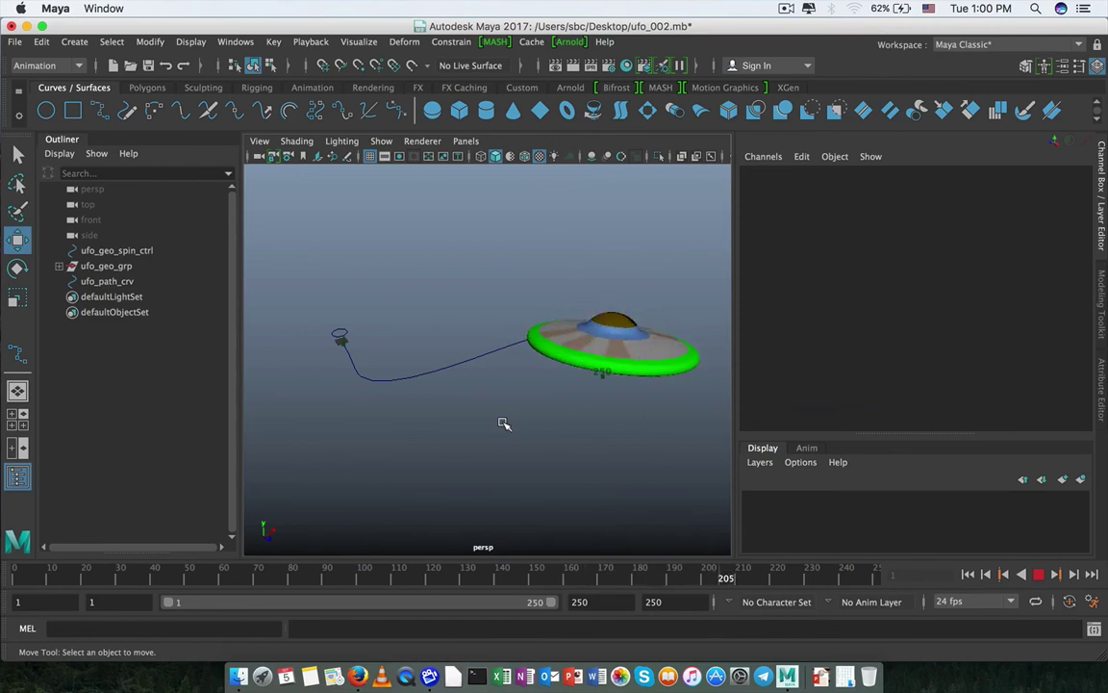
mouse_move(435, 423)
alt+mouse_down()
mouse_move(489, 413)
mouse_move(420, 411)
alt+mouse_up()
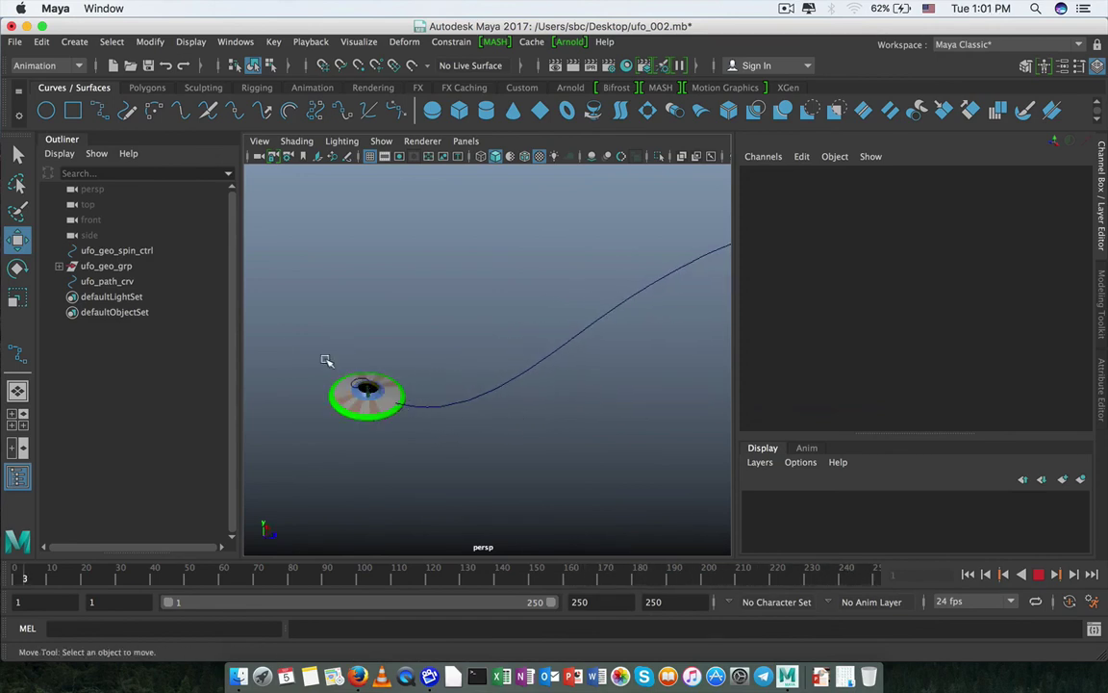
- Try to hide ufo_geo_spin_ctrl and ufo_path_crv together, stopping the playback
click(94, 282)
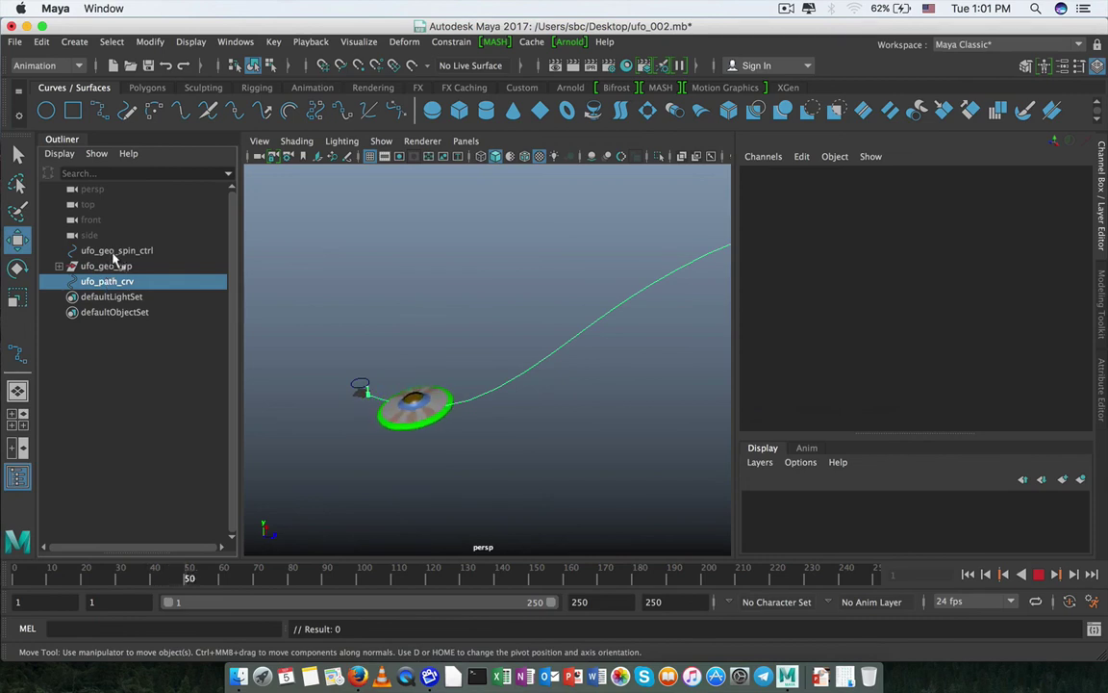
click(113, 252)
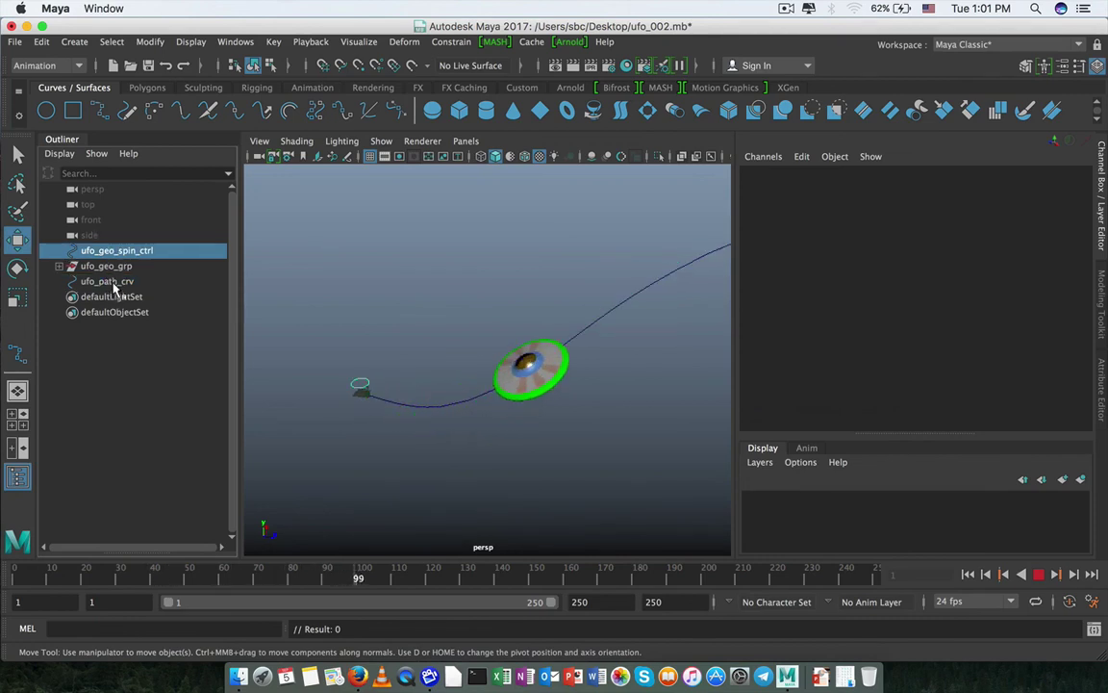
ctrl+click(106, 282)
key(ctrl+h)
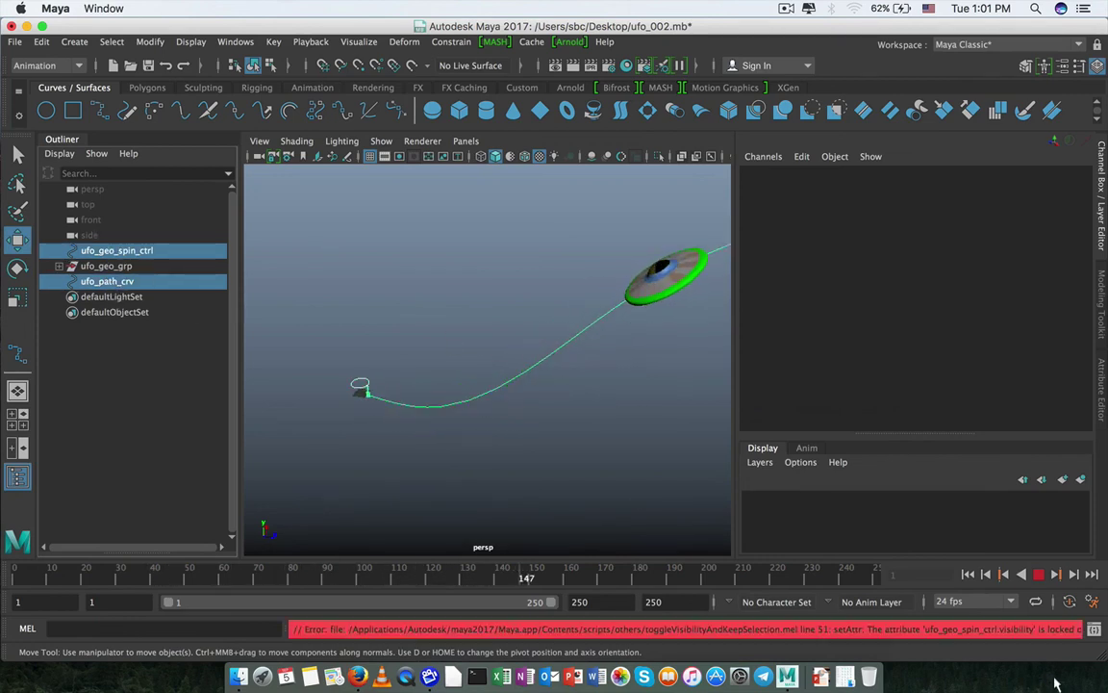
click(1039, 576)
key(ctrl+h)
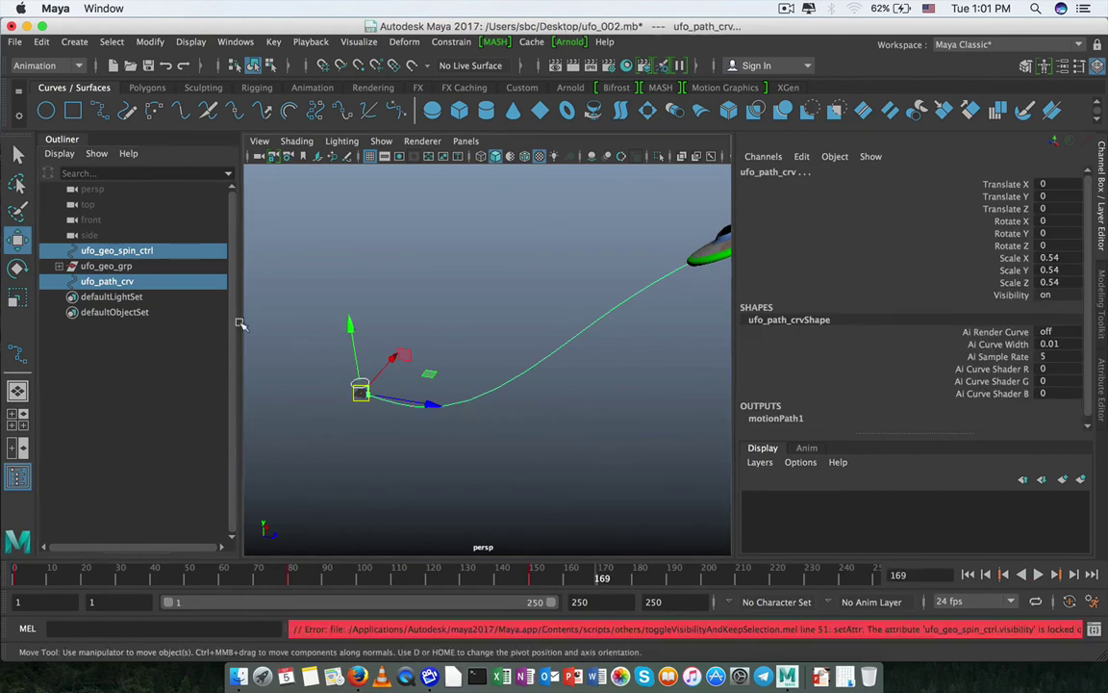
- Hide ufo_path_crv on its own
click(114, 282)
key(ctrl+h)
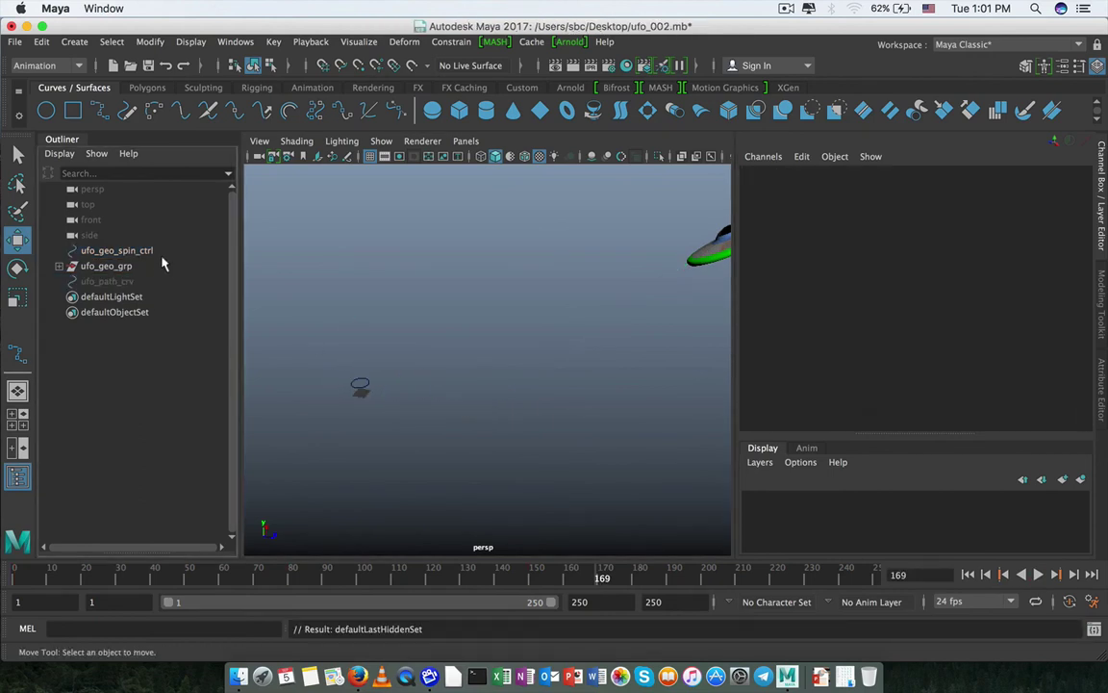
- Try to hide ufo_geo_spin_ctrl on its own and reselect it in the viewport
click(125, 251)
key(ctrl+h)
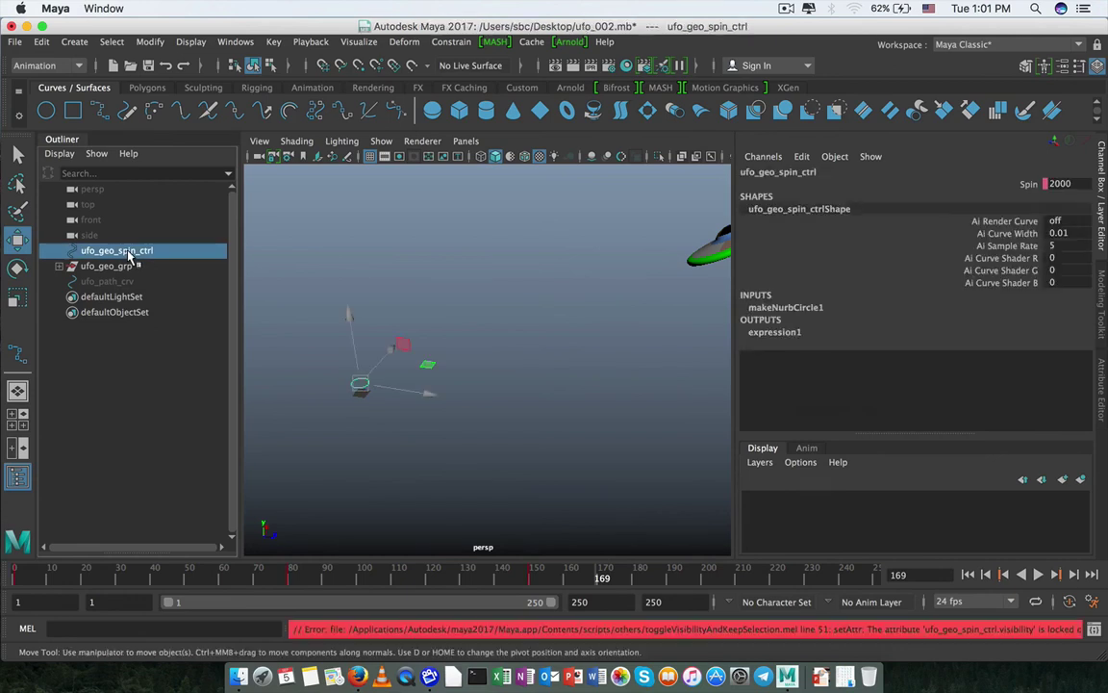
key(ctrl+h)
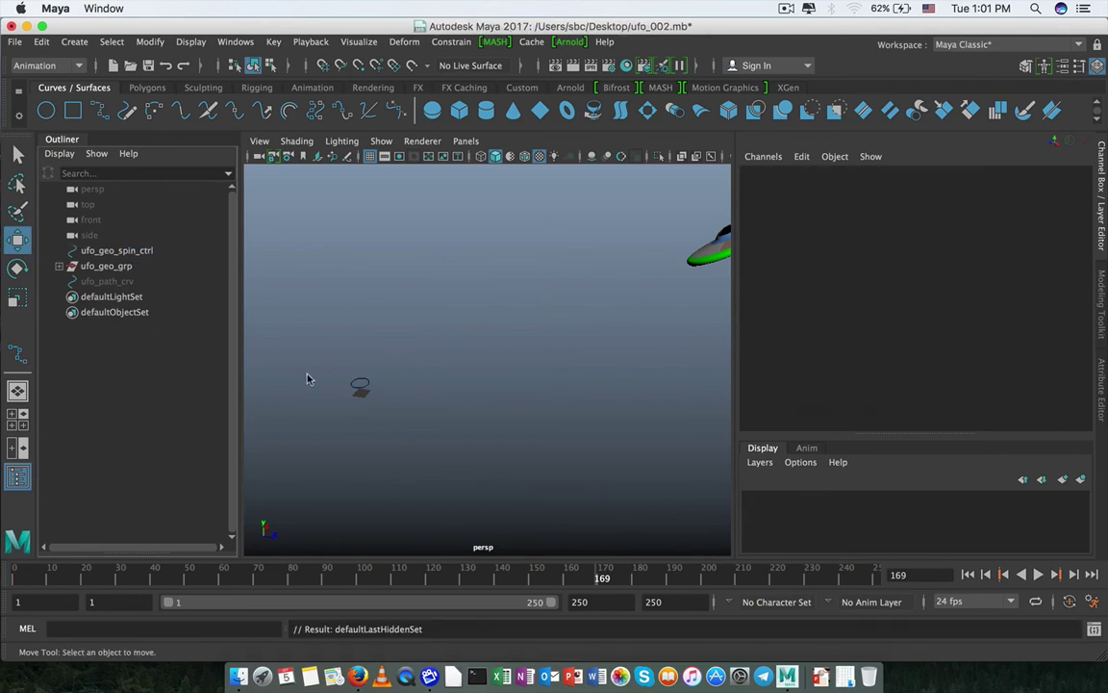
click(362, 383)
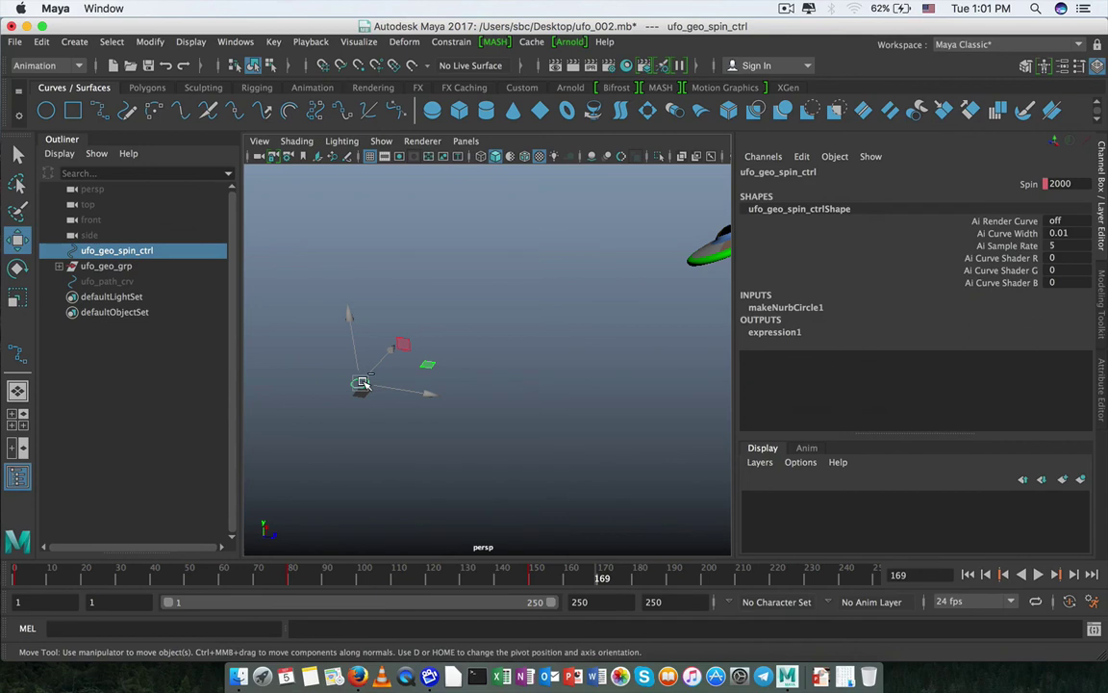
- With nothing selected, replay the animation from the start and examine the UFO's flight and spin from several viewpoints, then stop playback
alt+drag(577, 415, 499, 417)
click(502, 417)
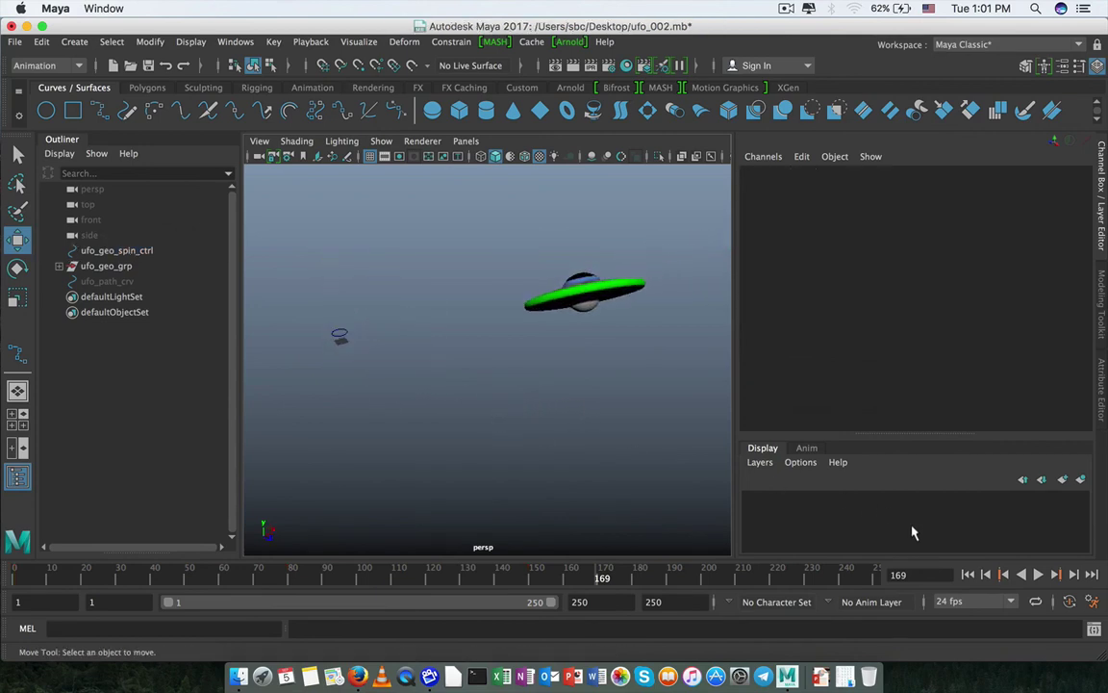
click(968, 574)
click(1037, 574)
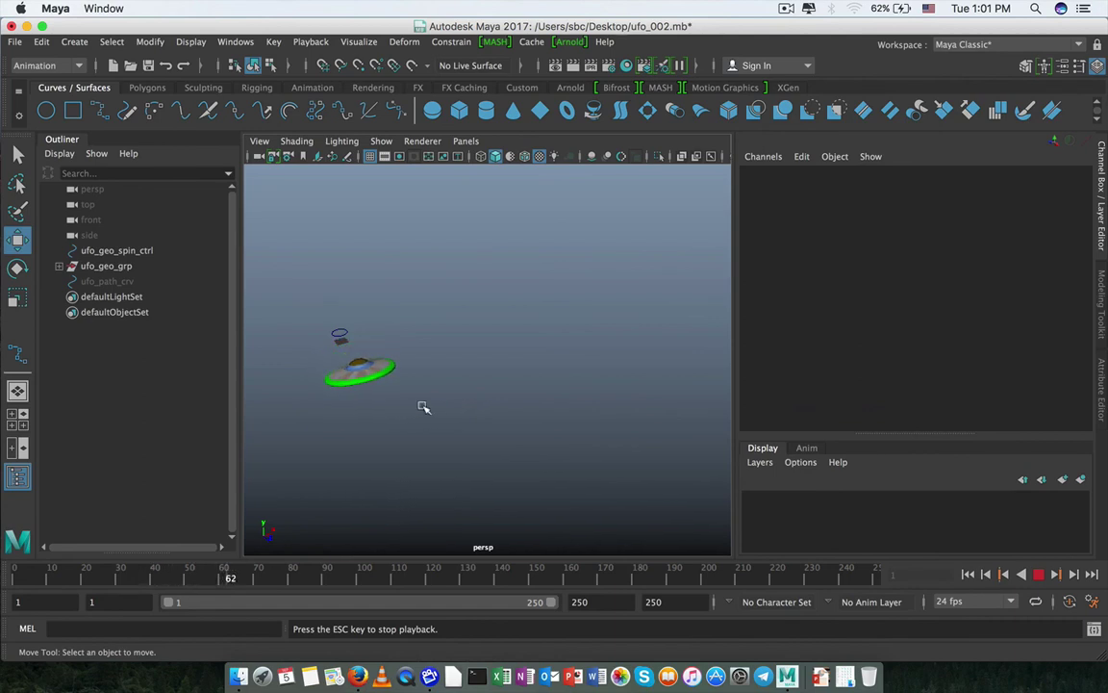
mouse_move(537, 397)
alt+mouse_down()
mouse_move(499, 394)
mouse_move(551, 403)
alt+mouse_up()
alt+middle_drag(551, 403, 524, 413)
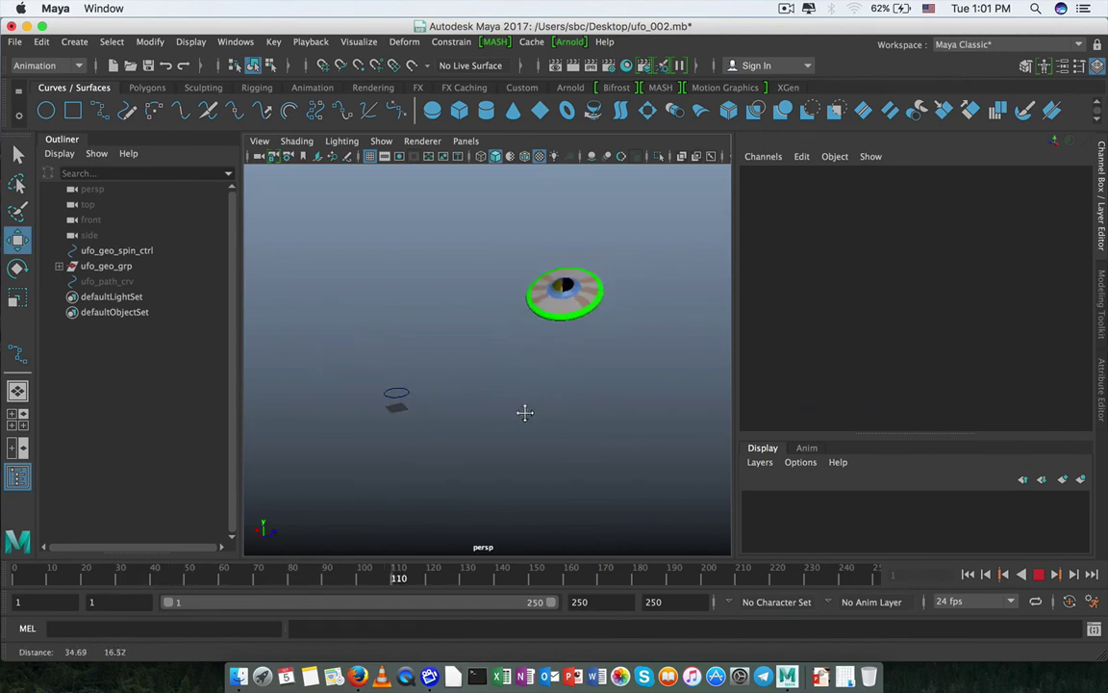
alt+drag(525, 412, 448, 437)
alt+right_drag(491, 461, 523, 465)
alt+drag(519, 456, 450, 423)
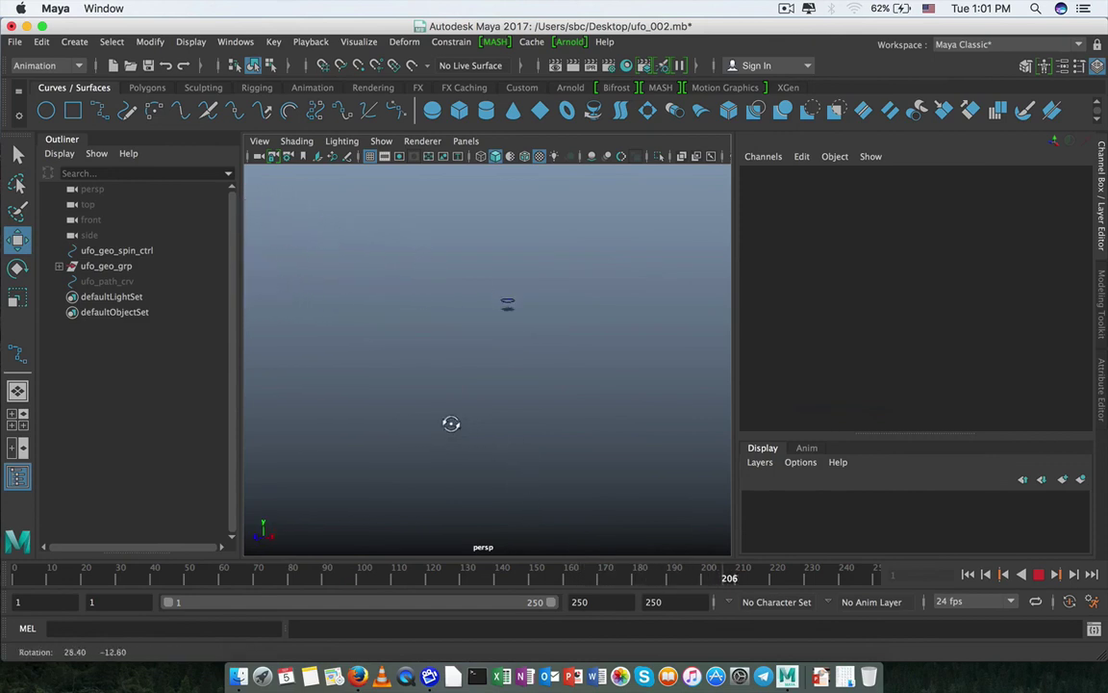
alt+middle_drag(500, 427, 522, 434)
alt+drag(522, 433, 614, 415)
alt+middle_drag(510, 430, 564, 392)
alt+right_drag(522, 411, 536, 458)
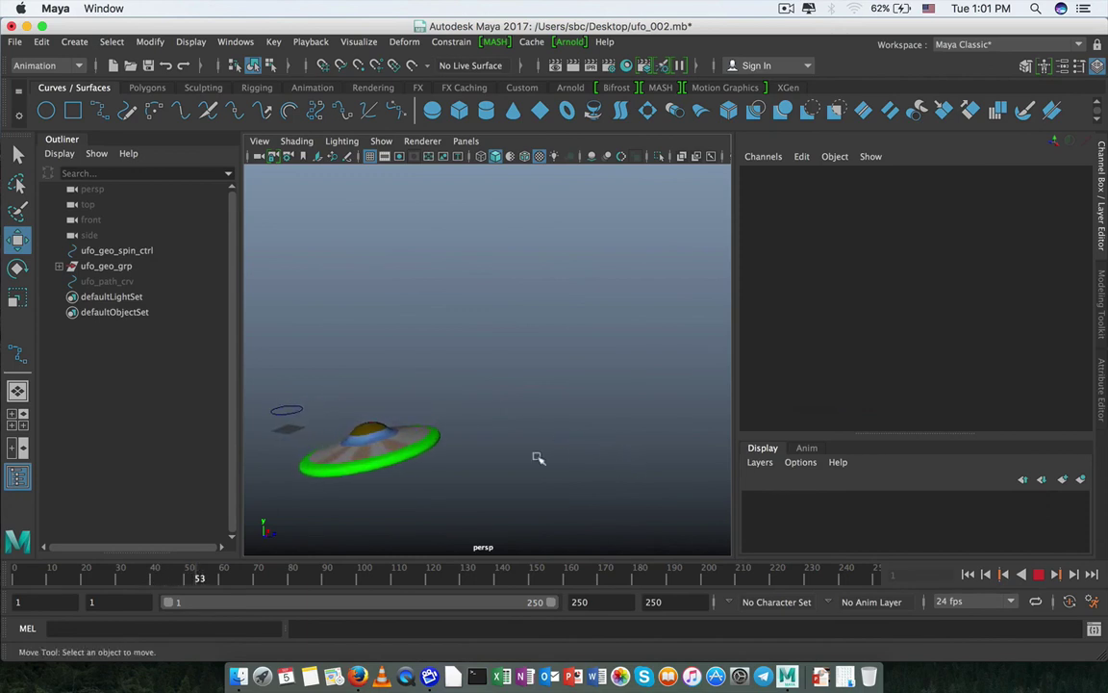
alt+middle_drag(523, 440, 574, 407)
alt+drag(624, 453, 610, 428)
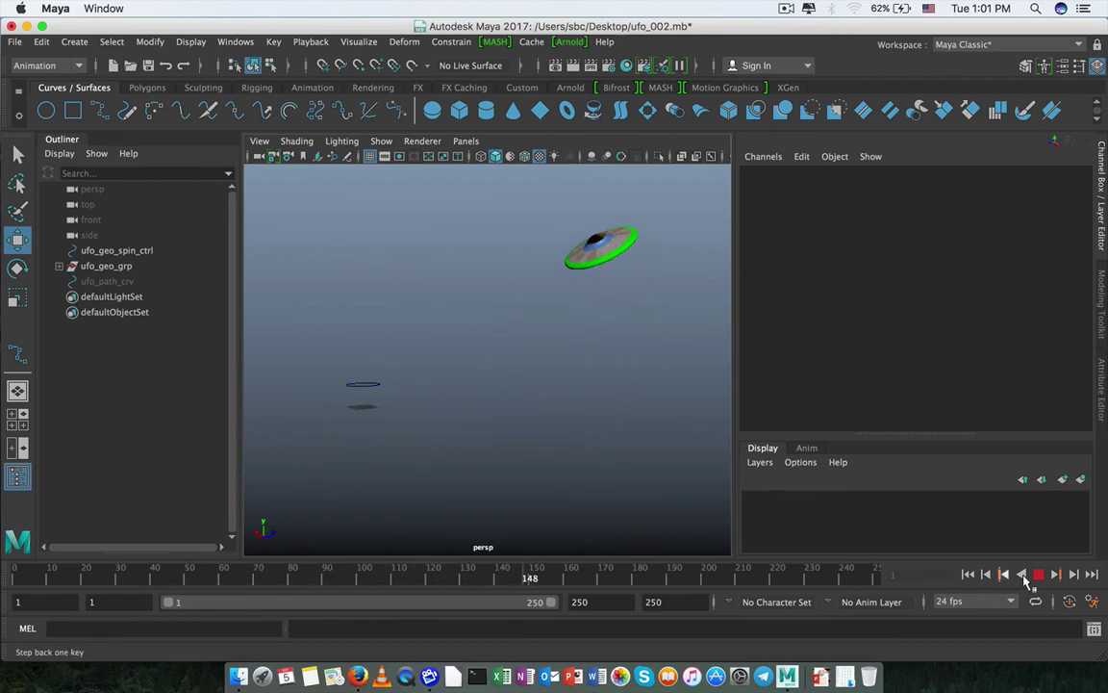
click(1040, 574)
- Save the scene as ufo_002 in Maya Binary format on the Desktop, replacing the existing file
click(15, 42)
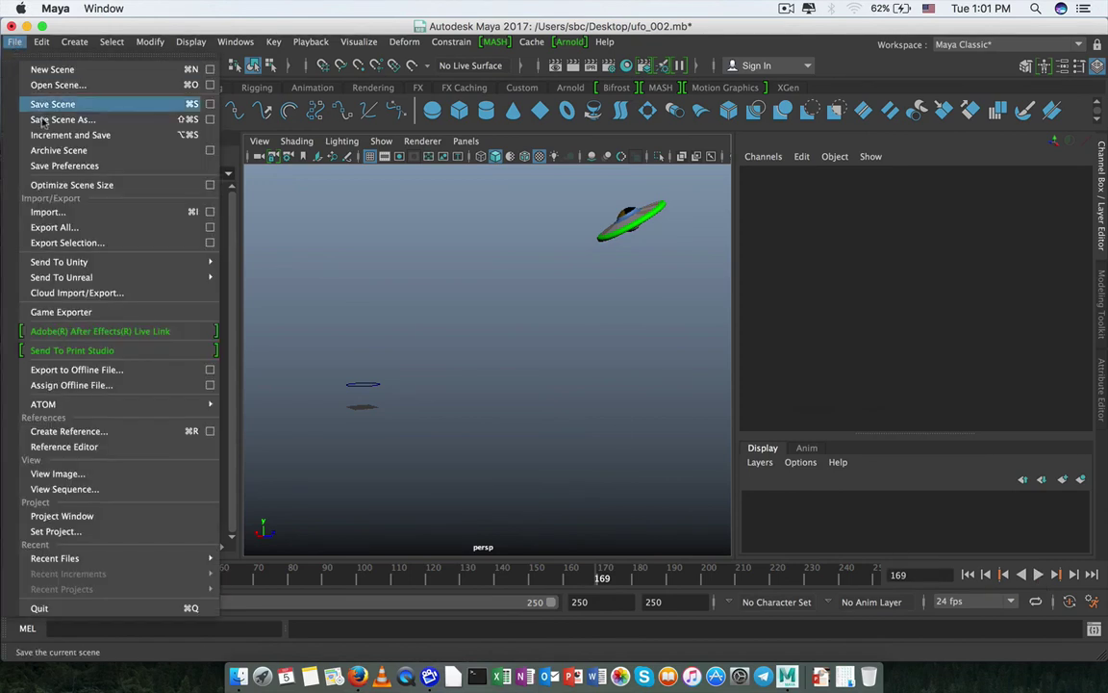
click(60, 115)
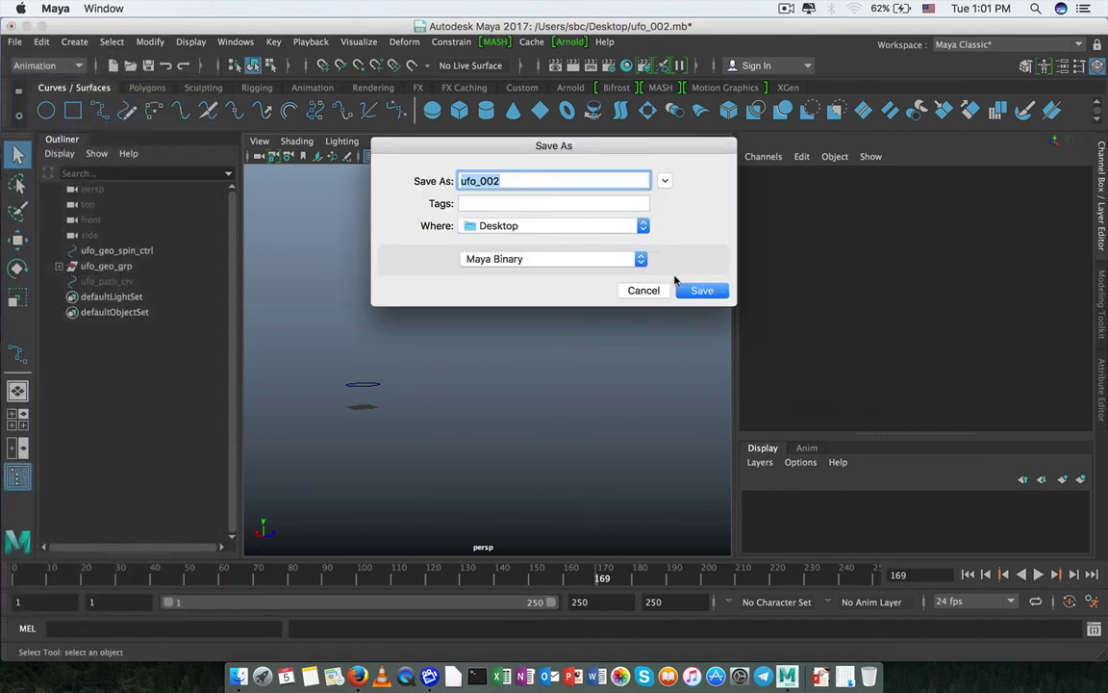
click(701, 291)
click(664, 249)
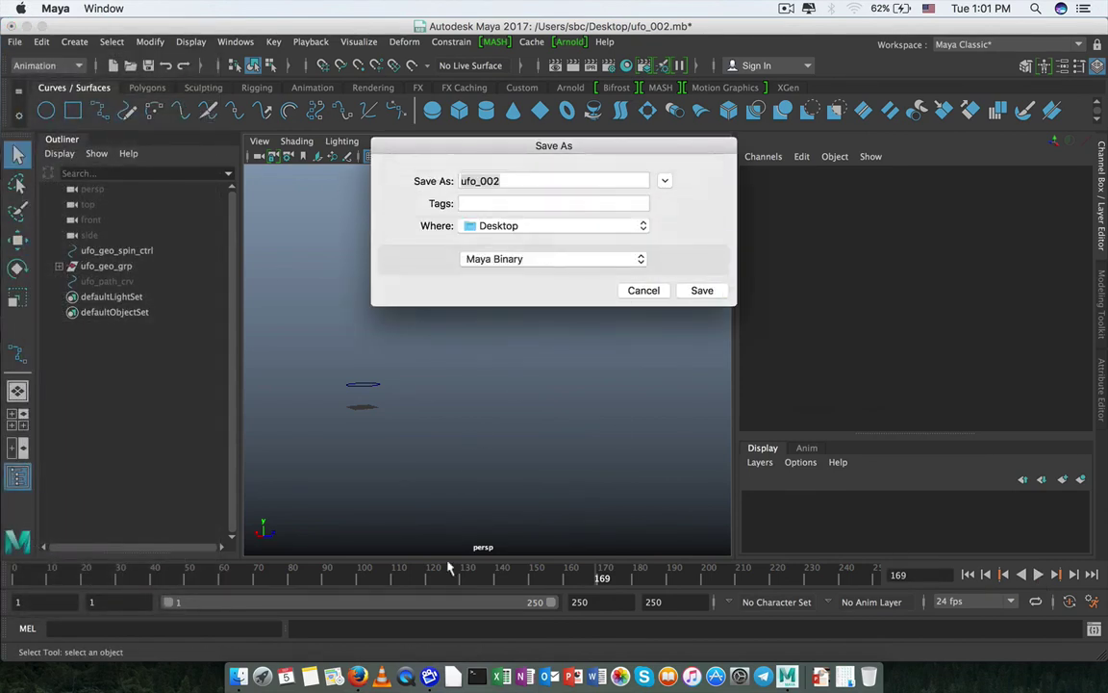